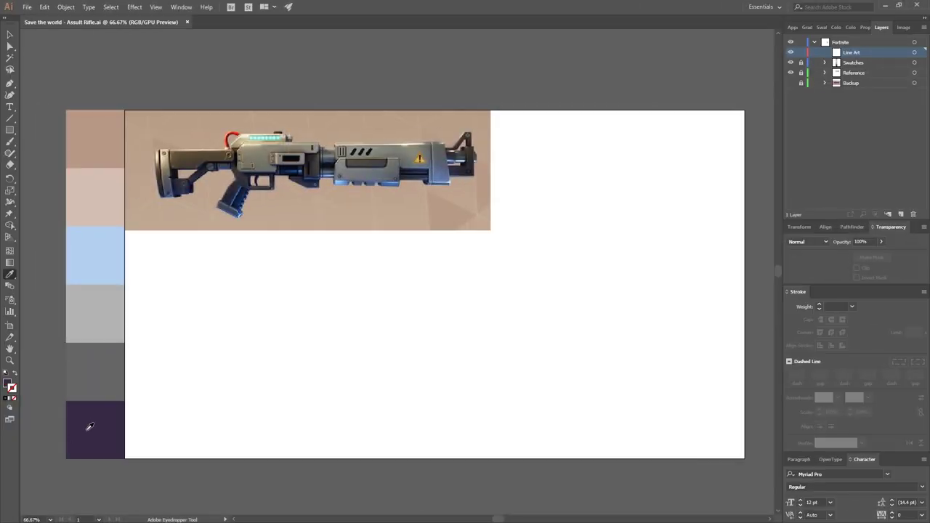
Swap fill and stroke, and set a 6 pt stroke with round caps and round joins
left_click(14, 374)
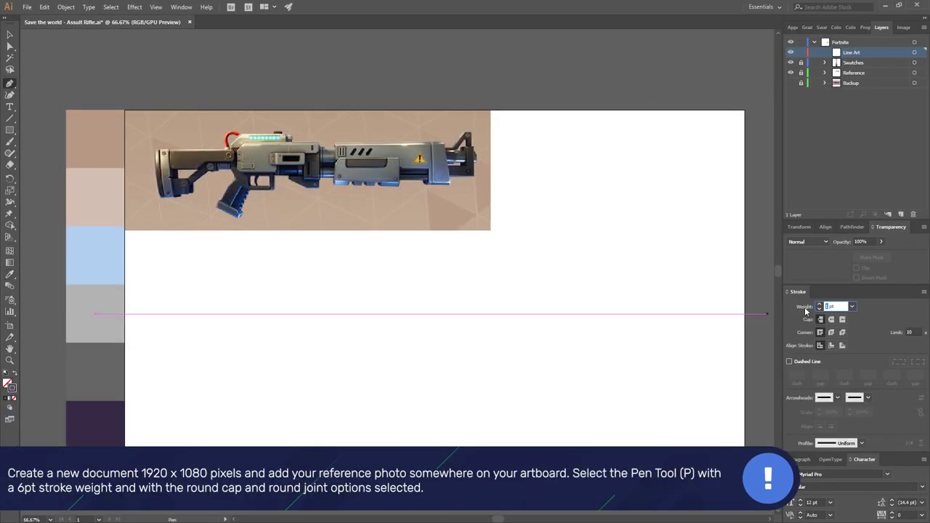
type("6")
left_click(832, 320)
left_click(832, 333)
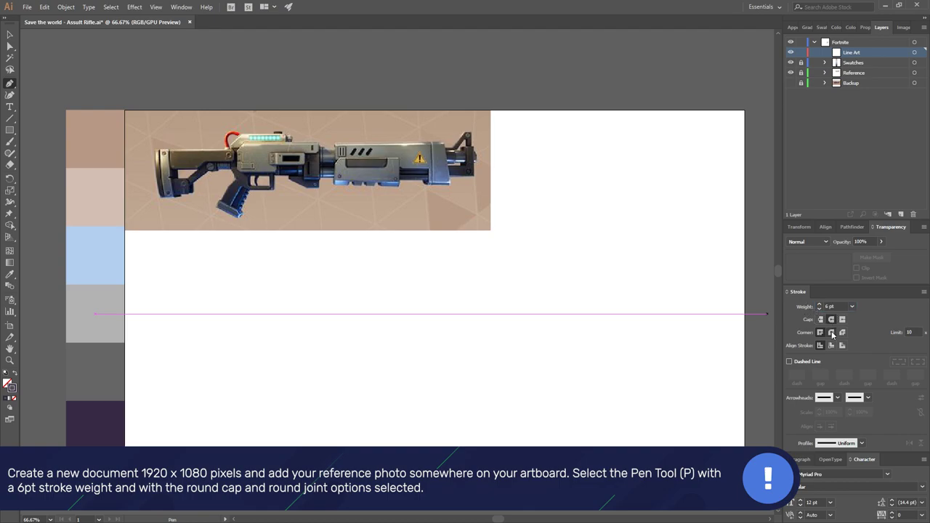
key("ctrl+shift+a")
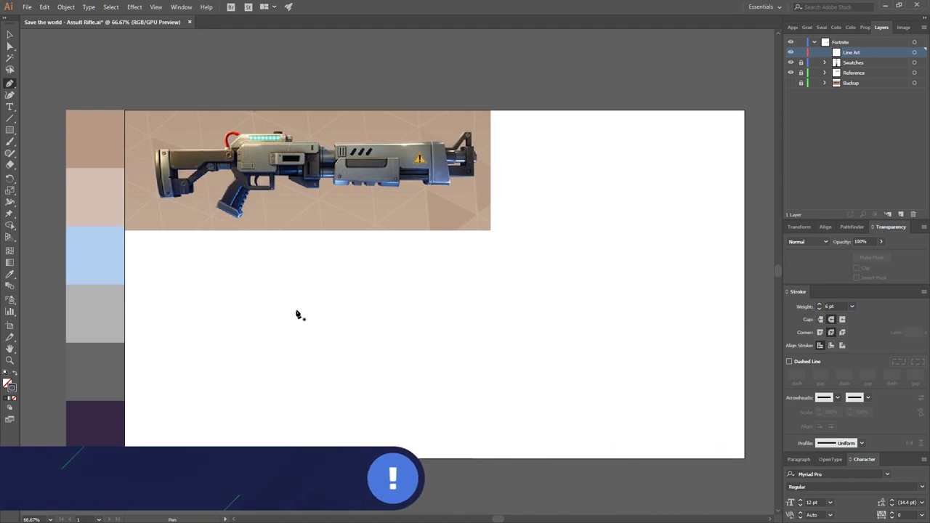
left_click_drag(299, 308, 324, 305)
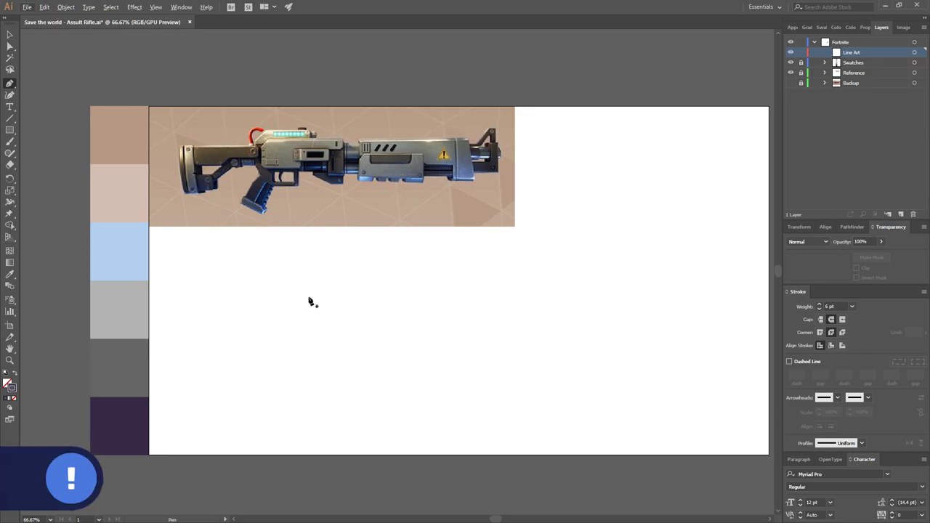
Trace a closed bar outline below the reference, with a slanted step at its left end
scroll(305, 291, "up", 1)
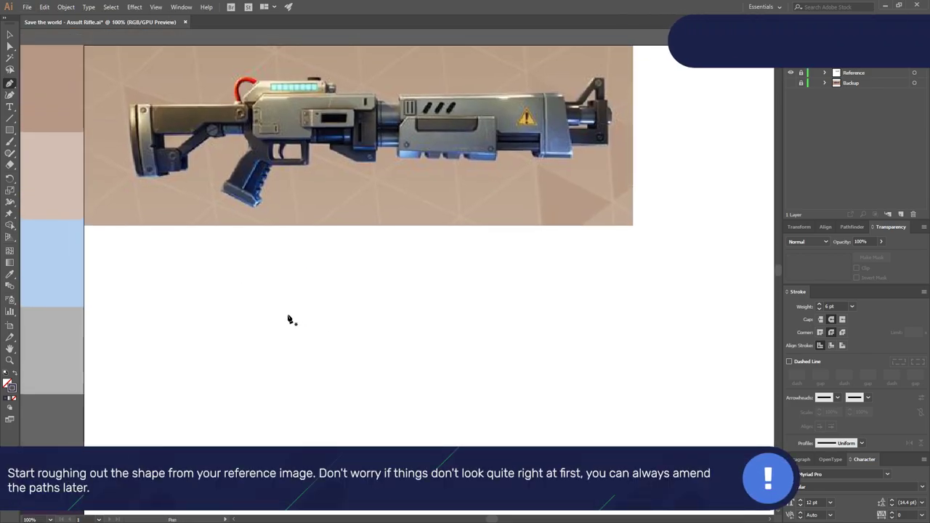
left_click(284, 314)
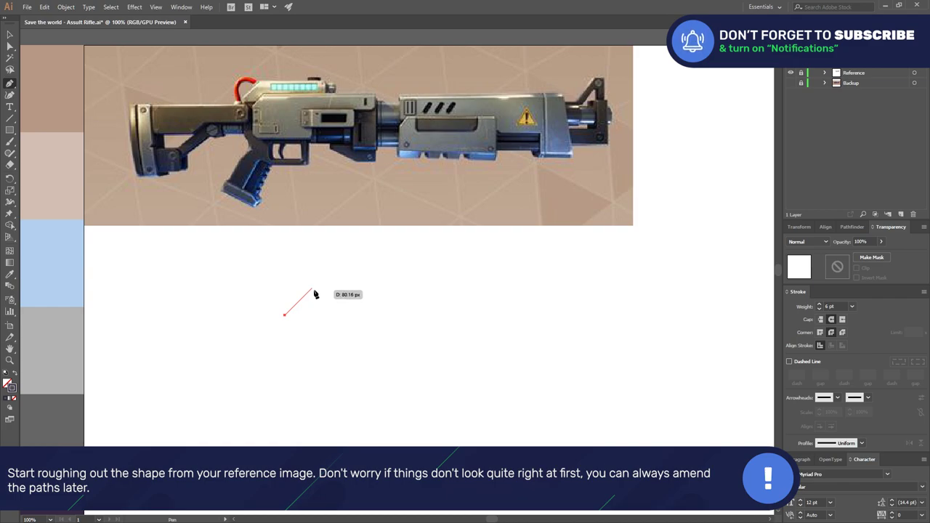
left_click(308, 292)
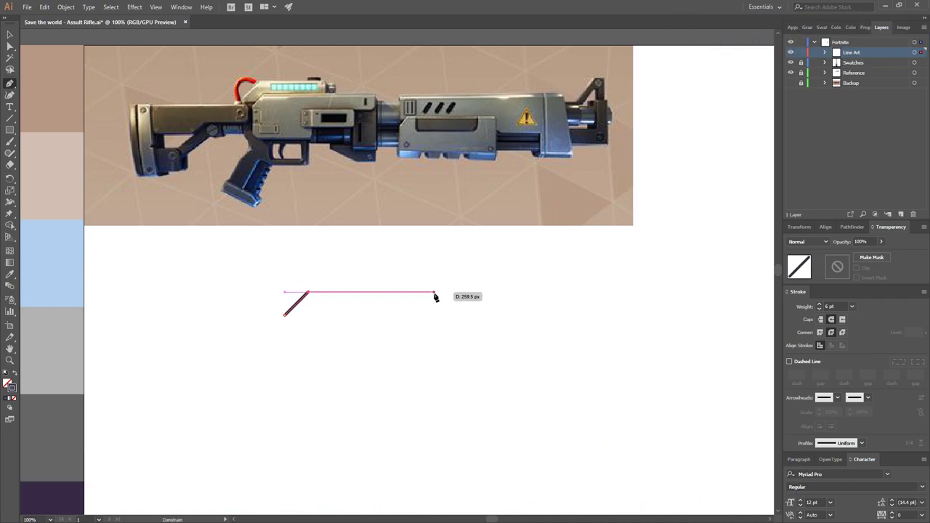
left_click(436, 293)
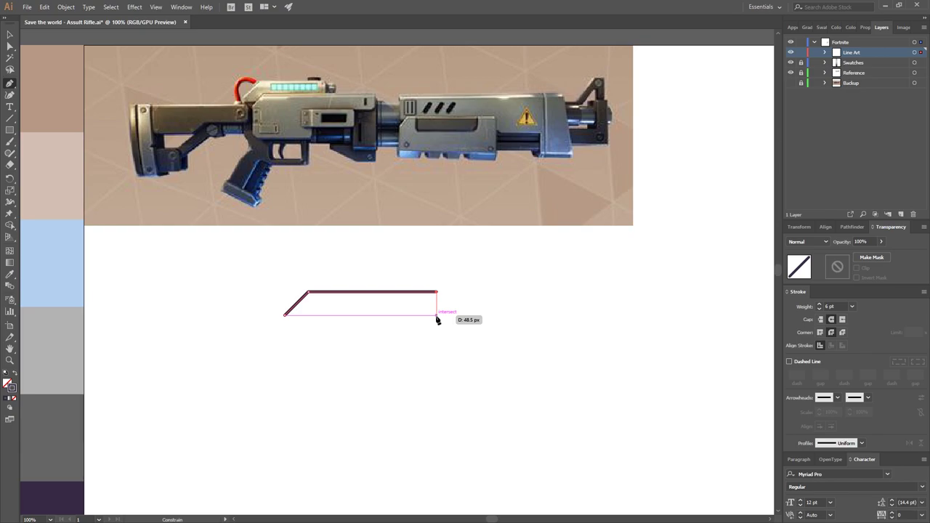
left_click(437, 316)
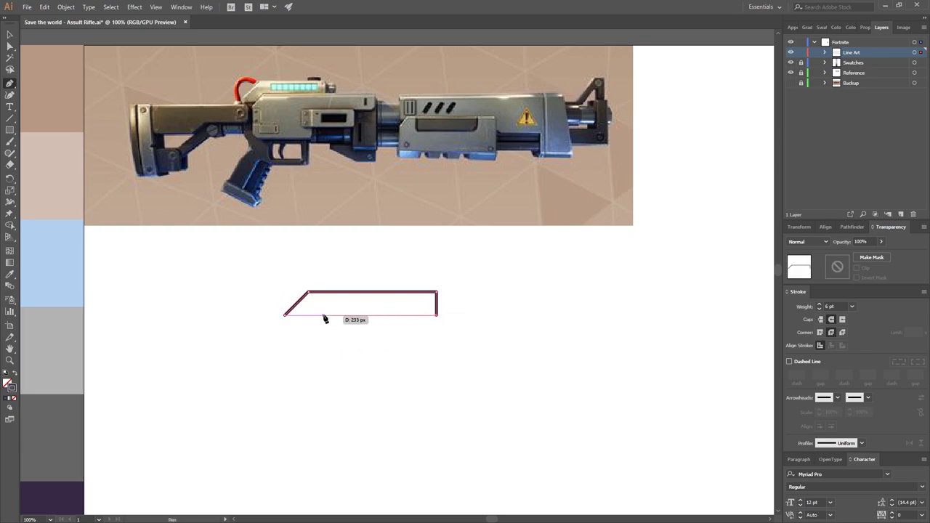
key("ctrl+z")
left_click(436, 306)
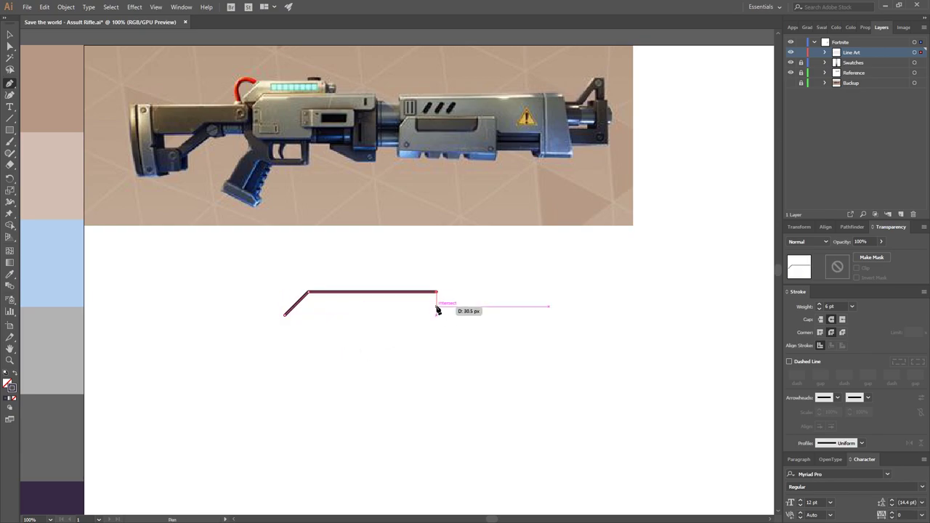
left_click(319, 307)
left_click(311, 314)
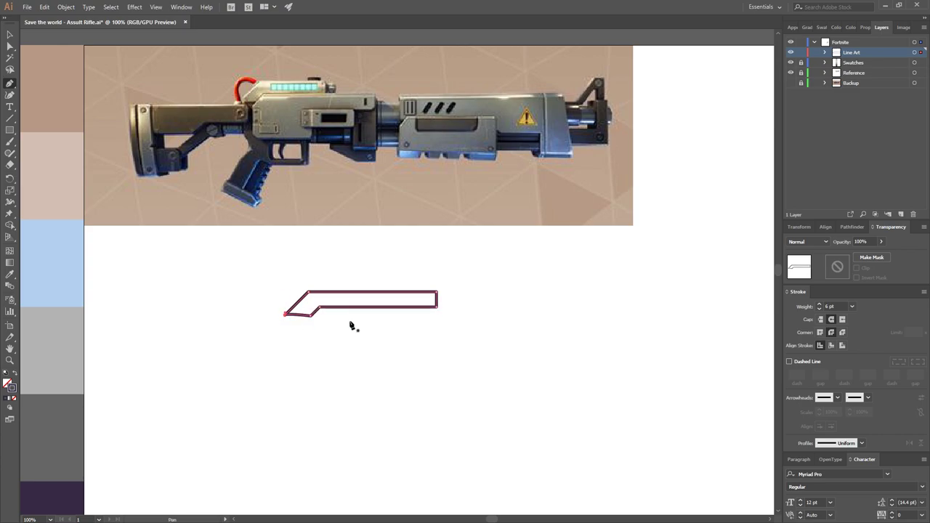
left_click(284, 317)
scroll(285, 316, "up", 2, "alt")
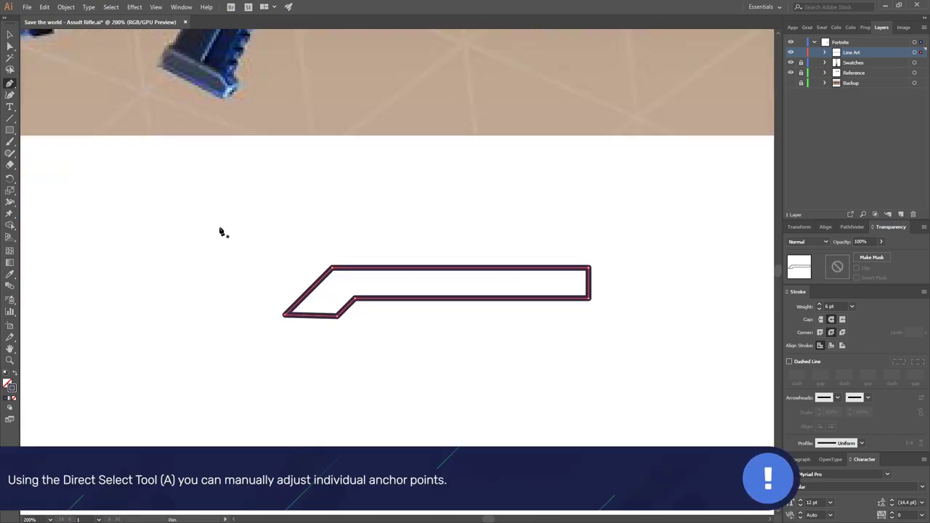
Drag the bar's bottom-left anchor to adjust that corner, then deselect the bar
left_click(167, 245)
left_click_drag(272, 308, 297, 328)
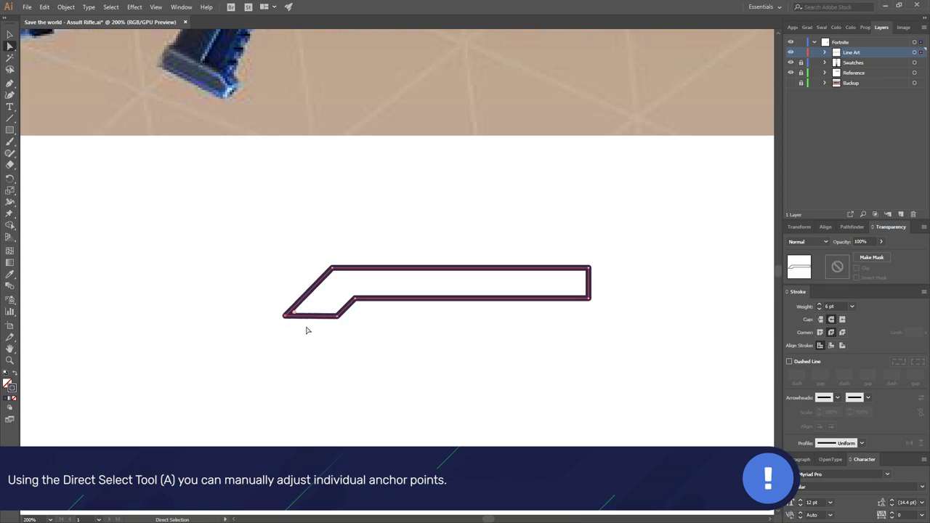
left_click(304, 334)
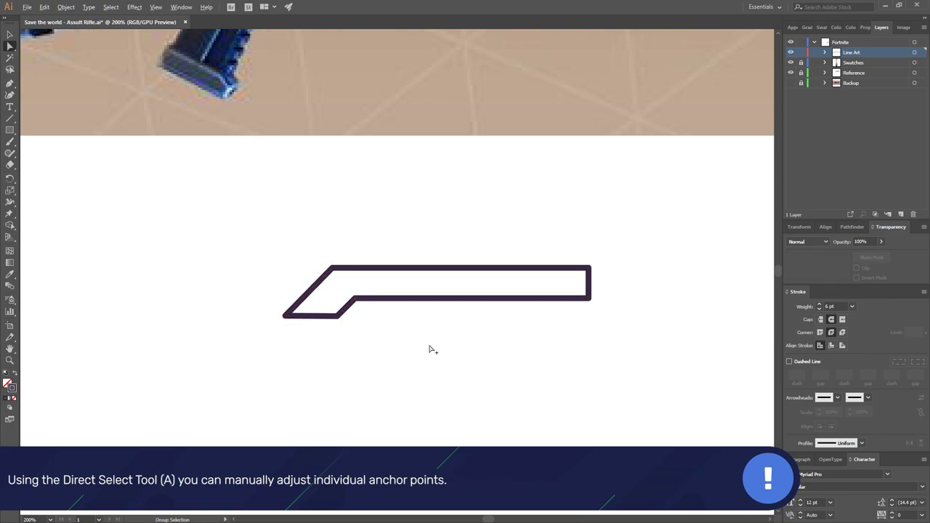
scroll(436, 348, "down", 3, "alt")
scroll(436, 345, "up", 1, "alt")
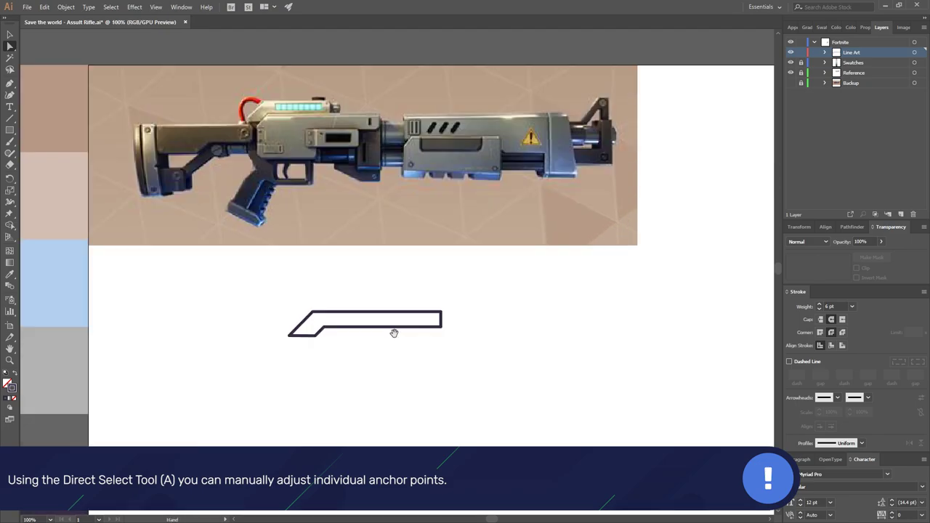
left_click_drag(394, 332, 393, 346)
Draw a closed stepped body outline with beveled corners under the top bar
left_click(9, 84)
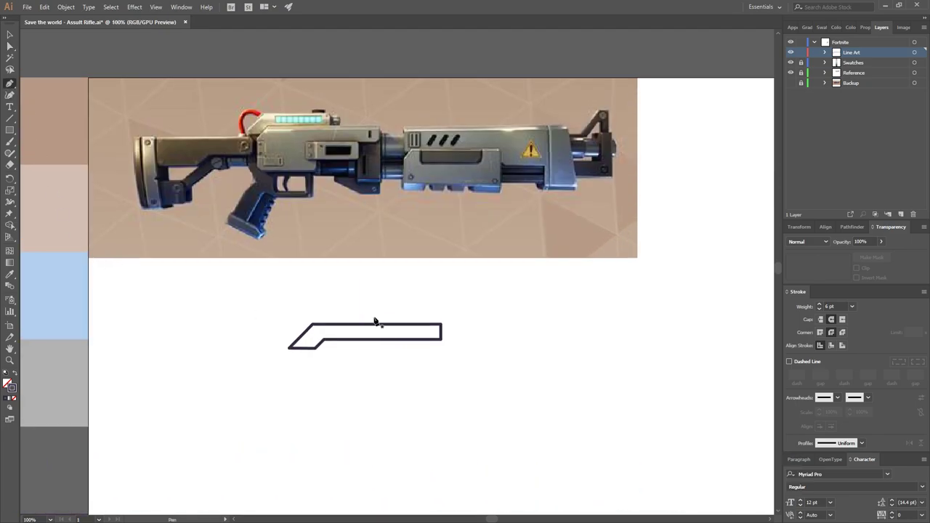
left_click(324, 339)
left_click(529, 340)
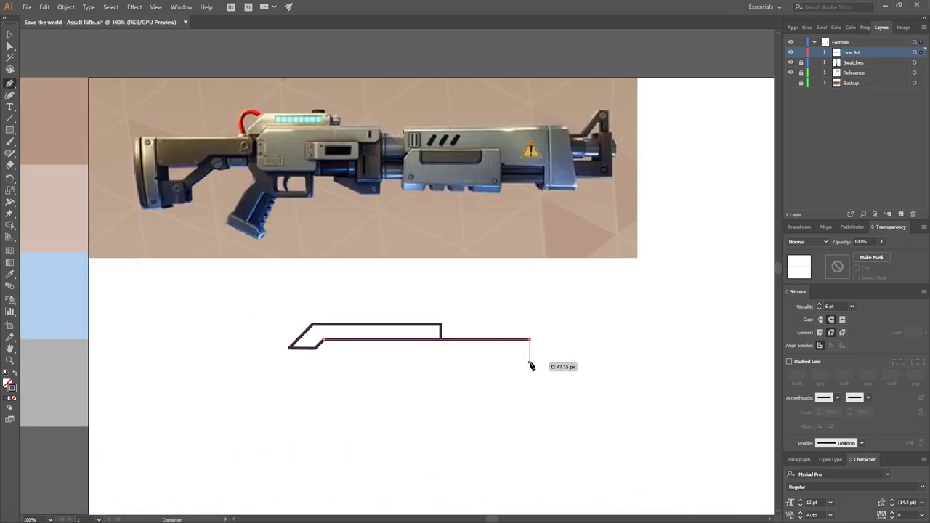
left_click(530, 364)
left_click(522, 372)
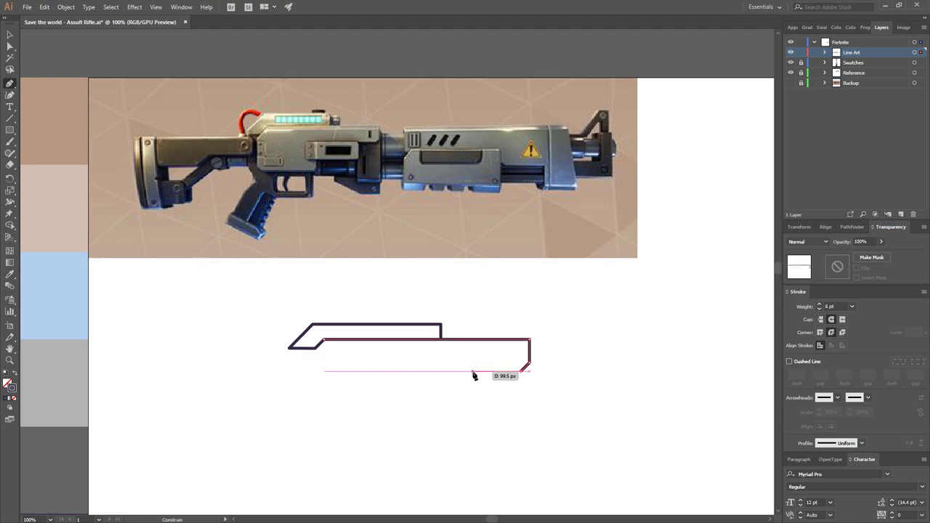
left_click(411, 372)
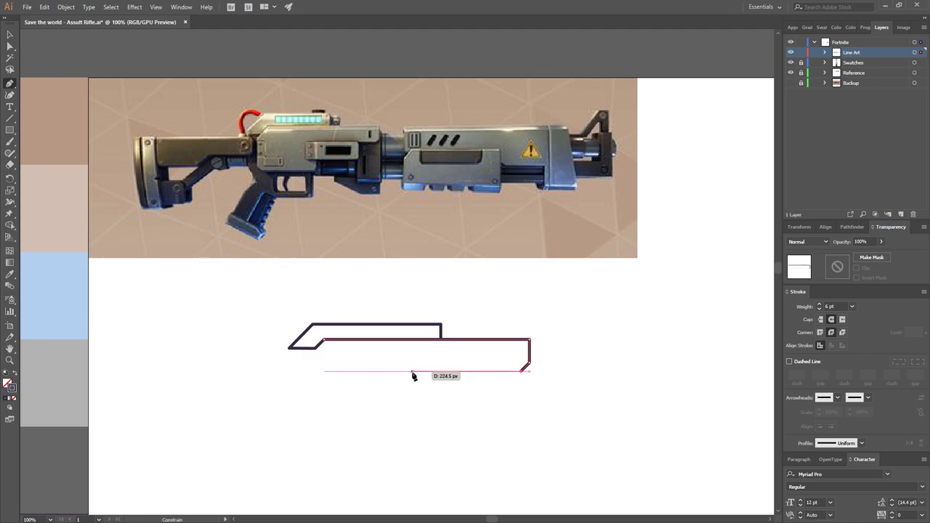
left_click(411, 425)
left_click(405, 432)
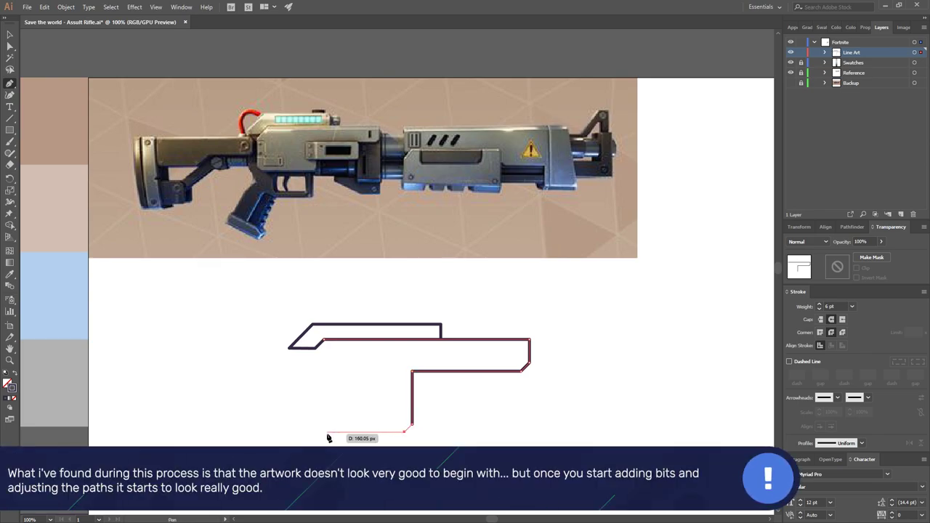
left_click(324, 431)
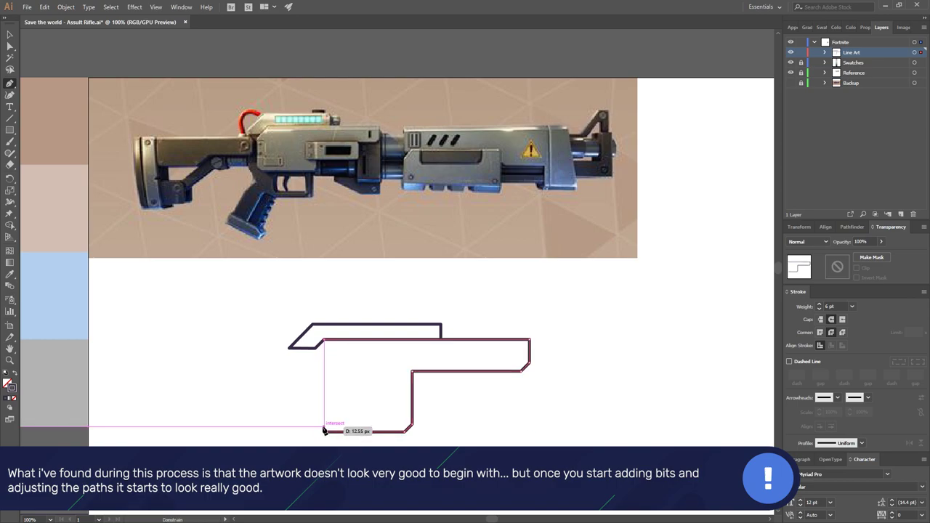
left_click(324, 340)
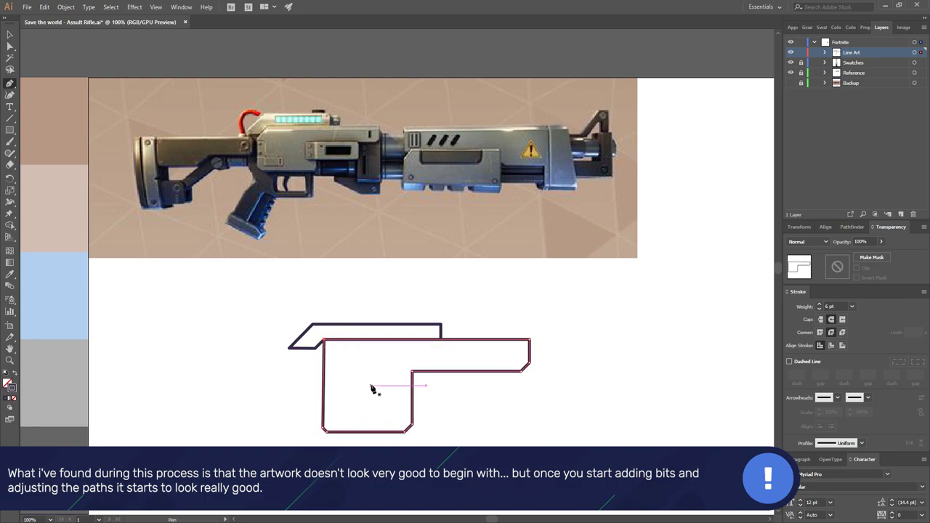
left_click(517, 415, "ctrl")
left_click_drag(560, 405, 650, 375)
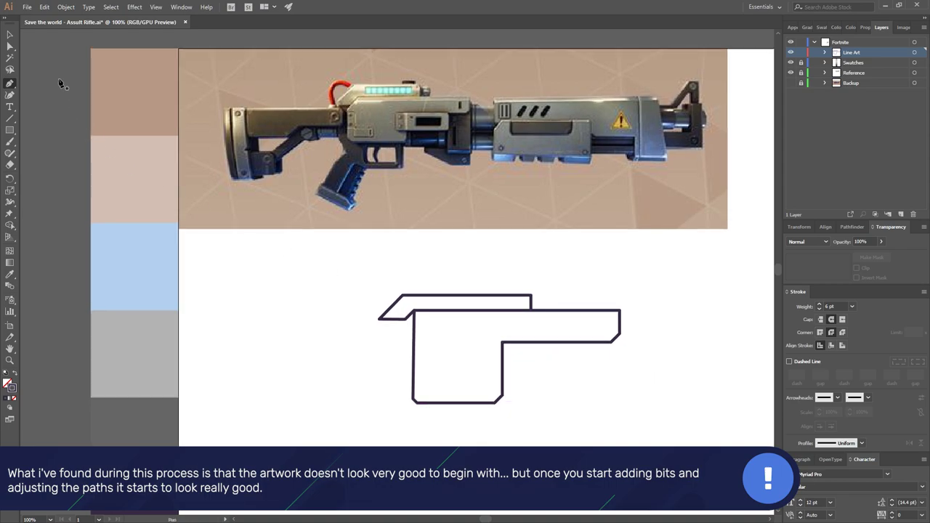
Raise the body shape's bottom anchors slightly with Shift+Up nudges
left_click(10, 45)
left_click_drag(523, 422, 380, 375)
key("shift+Up")
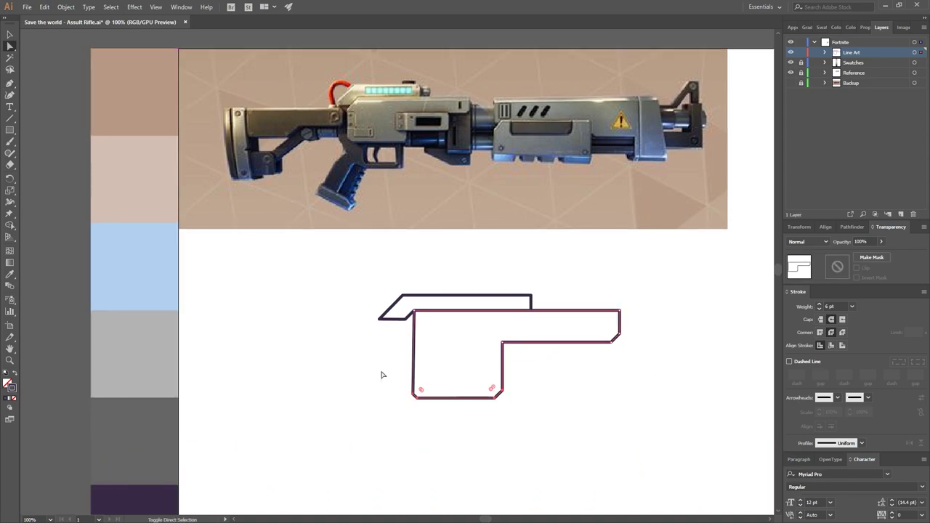
key("shift+Up")
key("shift+Up")
left_click(367, 324)
key("p")
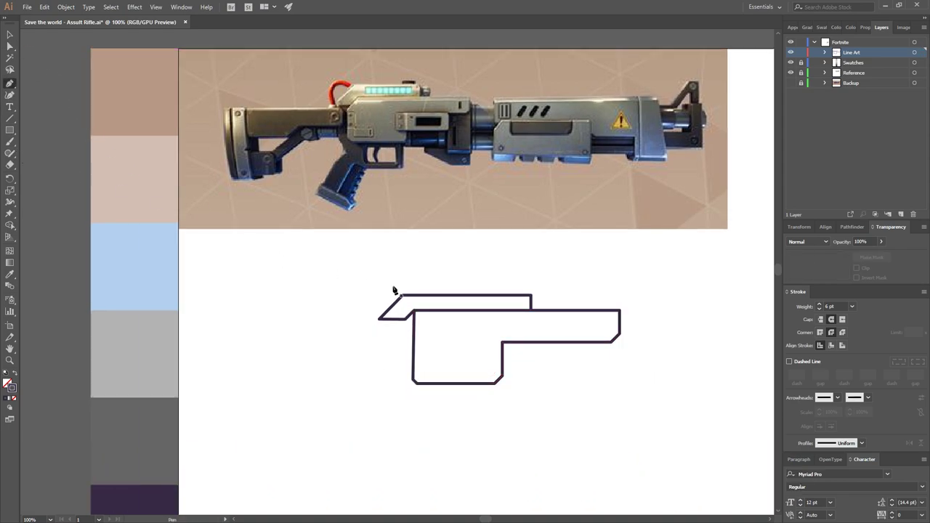
left_click(379, 318)
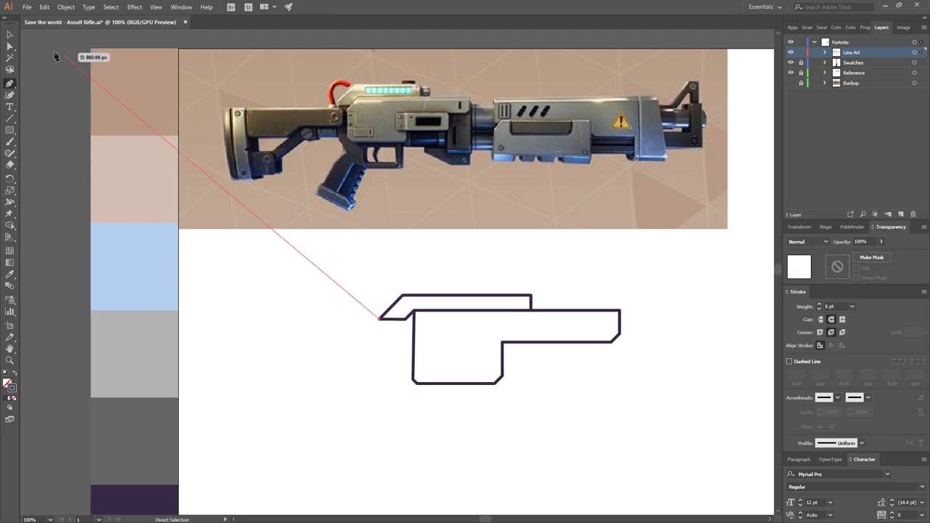
Nudge the body shape's bottom corners up a bit more
key("a")
left_click_drag(667, 441, 361, 328)
key("shift+Up")
left_click_drag(495, 392, 361, 353)
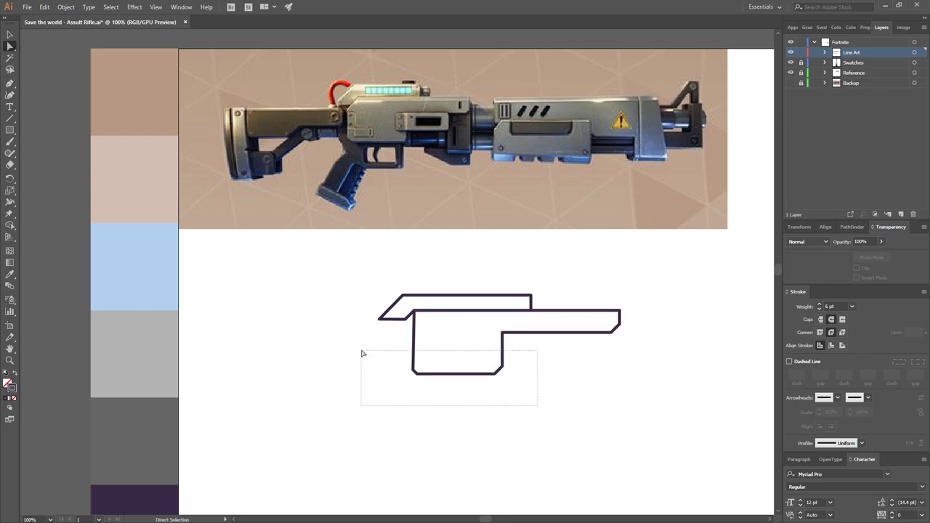
key("shift+Up")
key("p")
key("ctrl+shift+a")
Draw the closed, slanted pistol-grip outline hanging down from the receiver
left_click(379, 318)
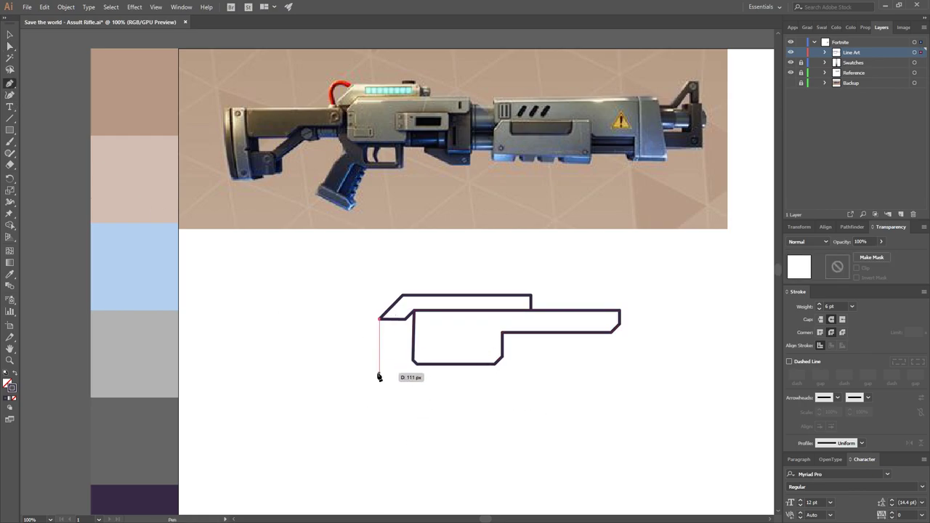
left_click(380, 361)
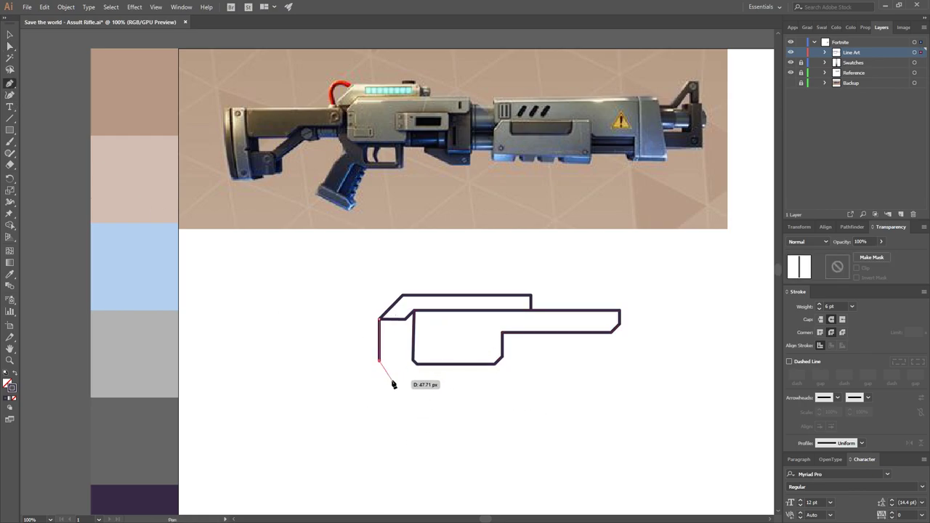
left_click(397, 379)
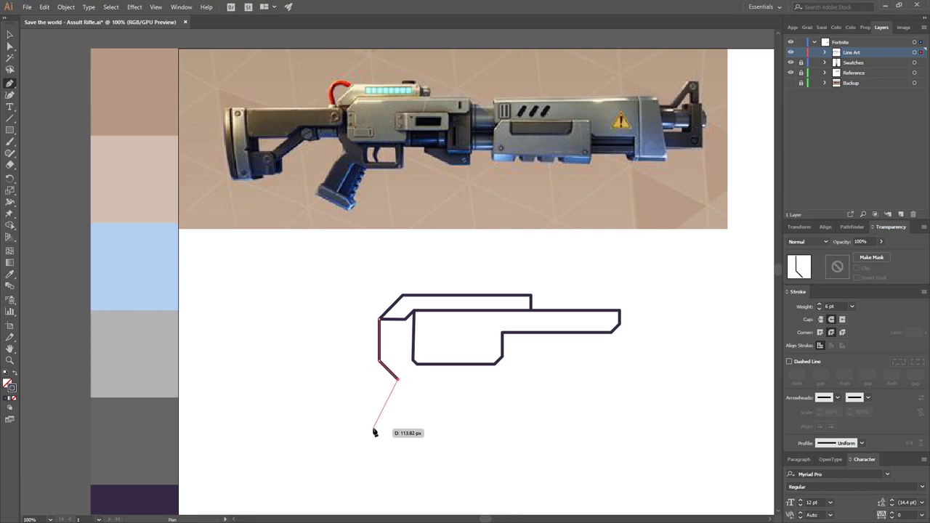
left_click(367, 441)
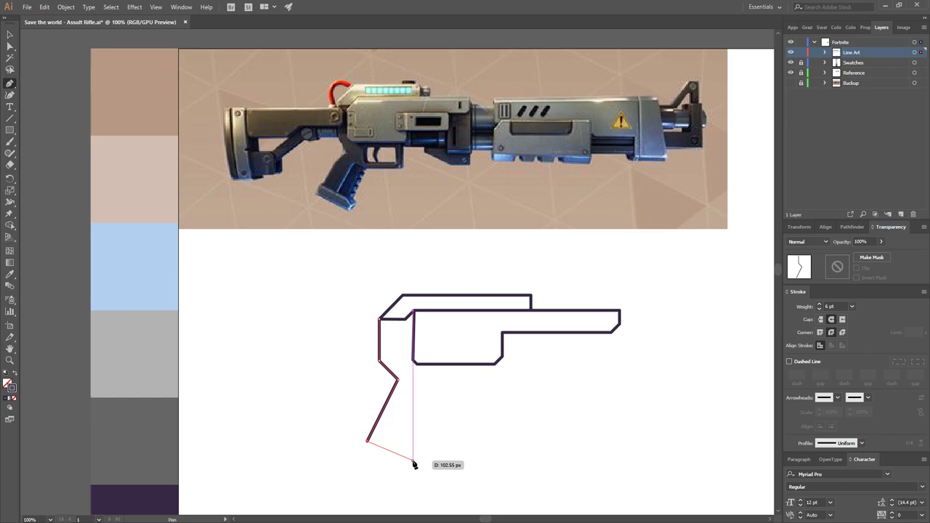
left_click(413, 461)
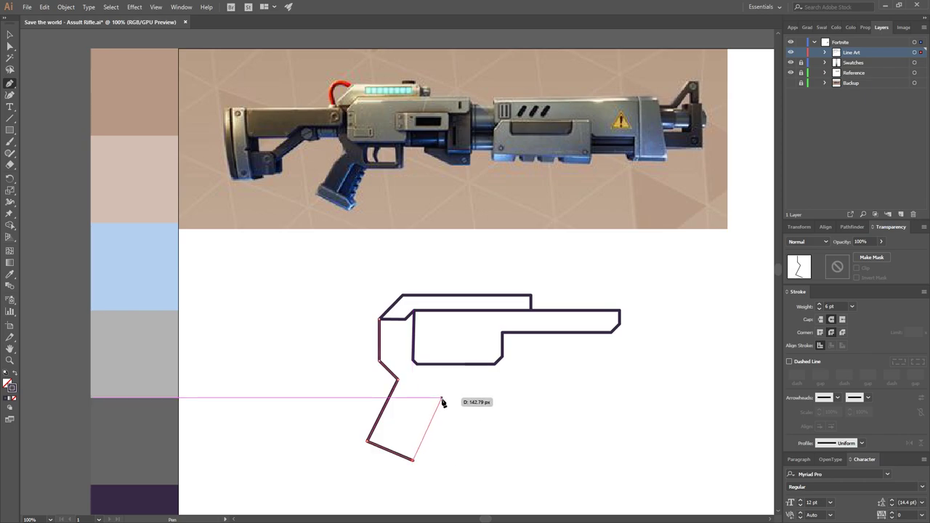
left_click(441, 399)
left_click(500, 398)
left_click(500, 362)
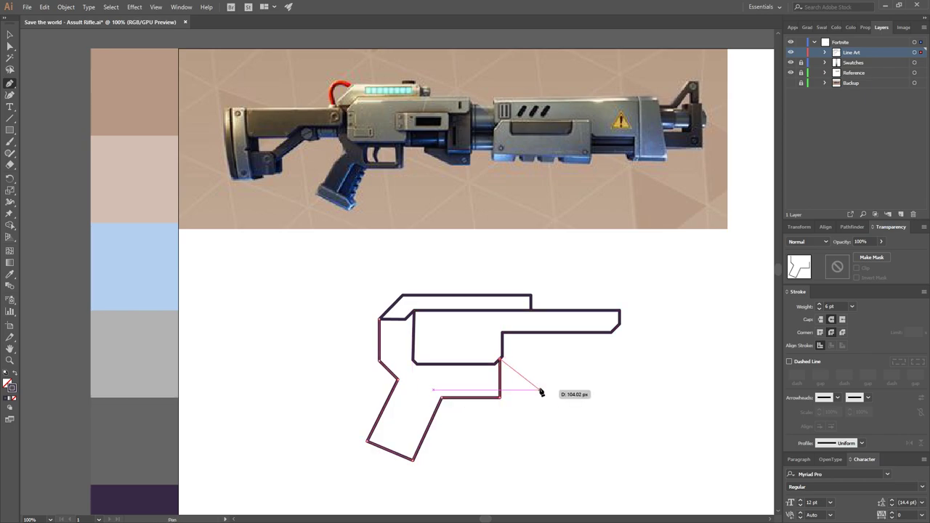
left_click(544, 390, "ctrl")
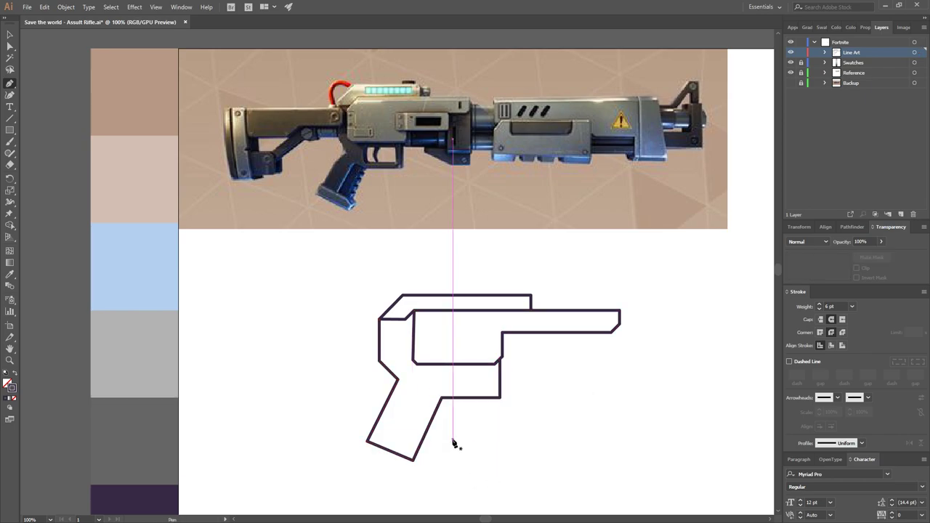
Add a straight line running down inside the grip to its bottom edge
left_click(427, 391)
left_click(398, 455)
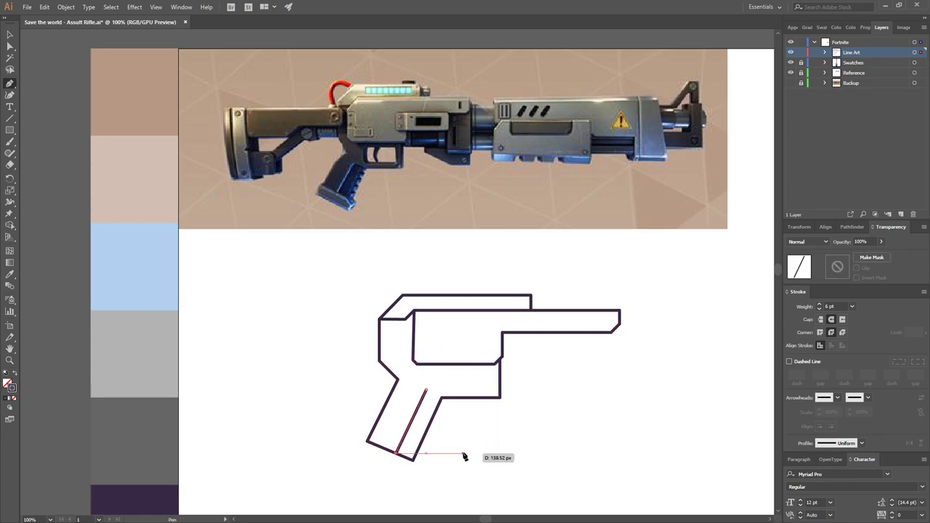
key("ctrl+plus")
Draw a slanted four-corner base plate capping the grip's bottom end
scroll(436, 392, "down", 1)
left_click(393, 383)
left_click(383, 379)
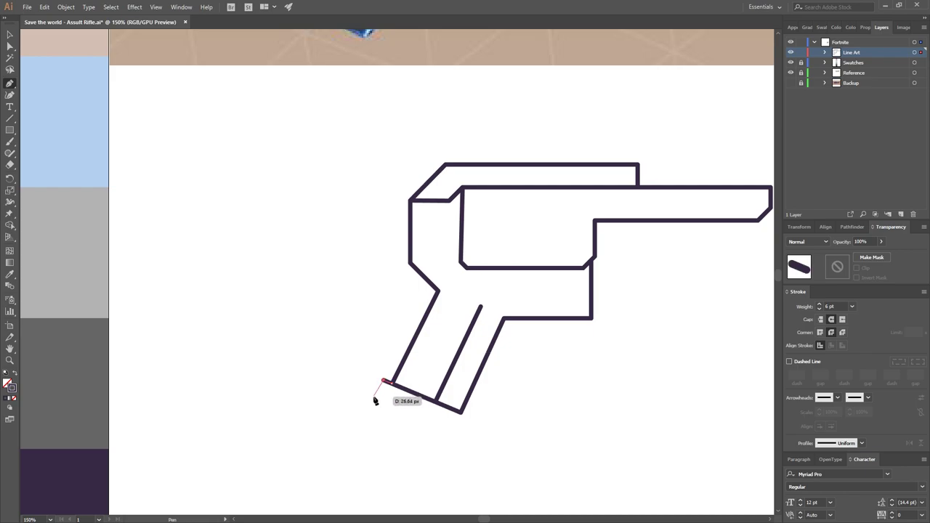
left_click(371, 398)
left_click(463, 434)
left_click(472, 420)
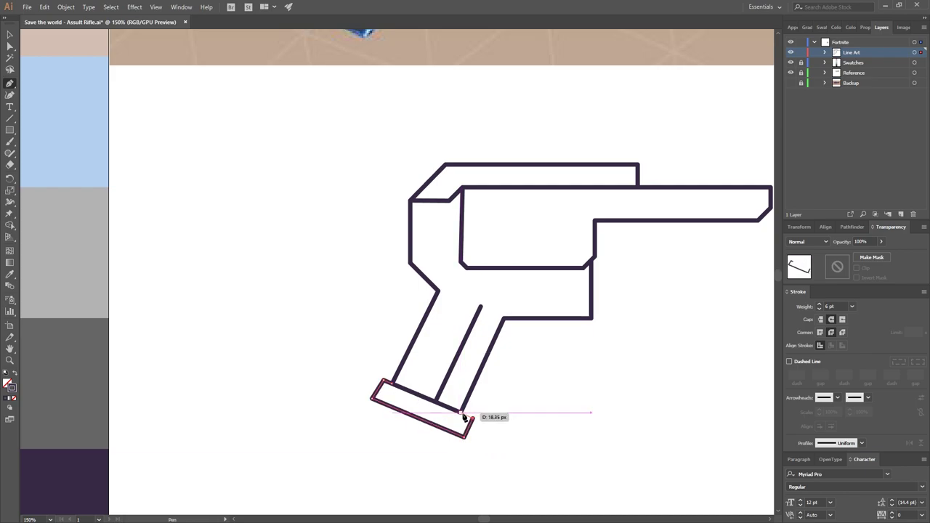
left_click(461, 413)
left_click(9, 45)
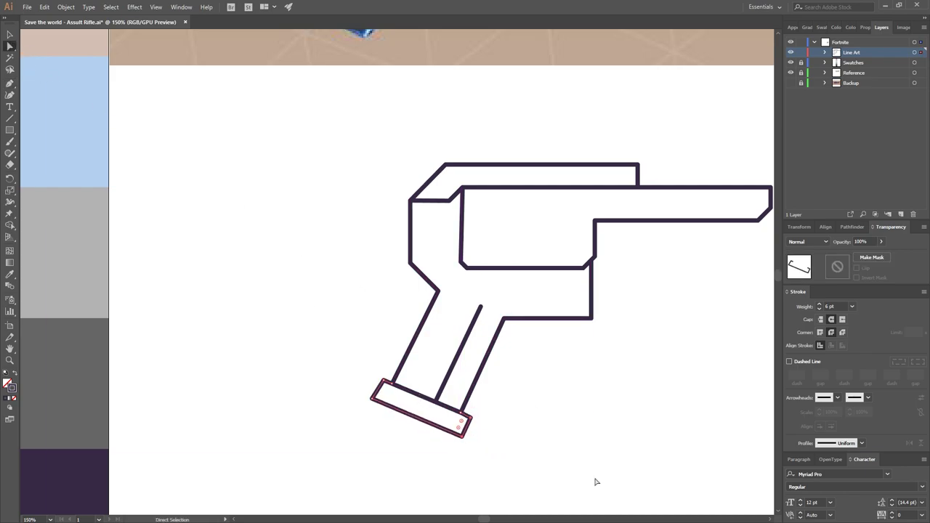
key("p")
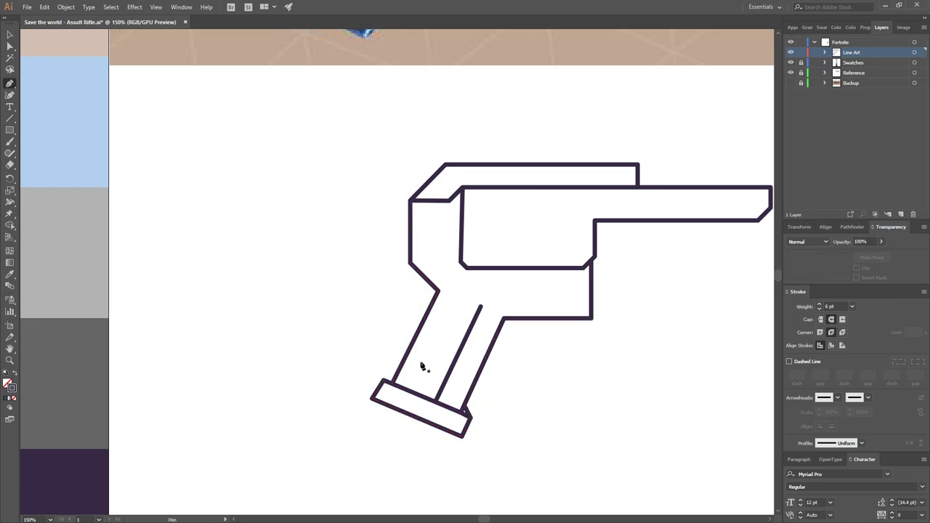
key("ctrl+minus")
key("ctrl+minus")
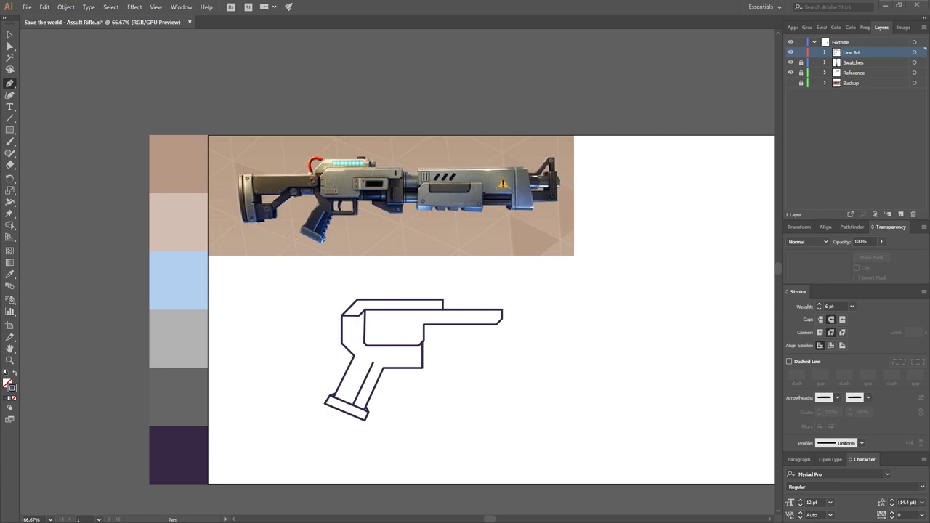
Draw a small rectangle above the grip and round it into a pill of about 90×46 px
key("ctrl+plus")
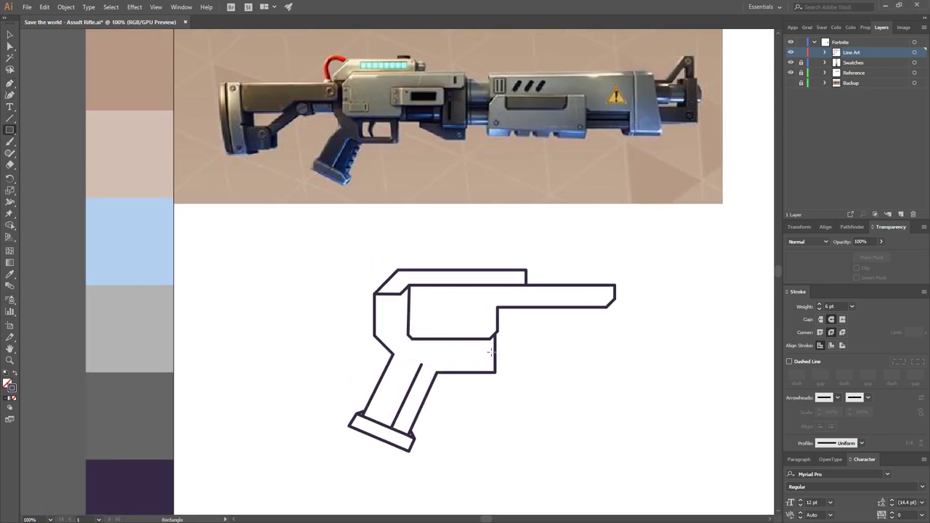
mouse_move(483, 347)
left_mouse_down()
mouse_move(434, 369)
mouse_move(490, 355)
mouse_move(458, 356)
left_mouse_up()
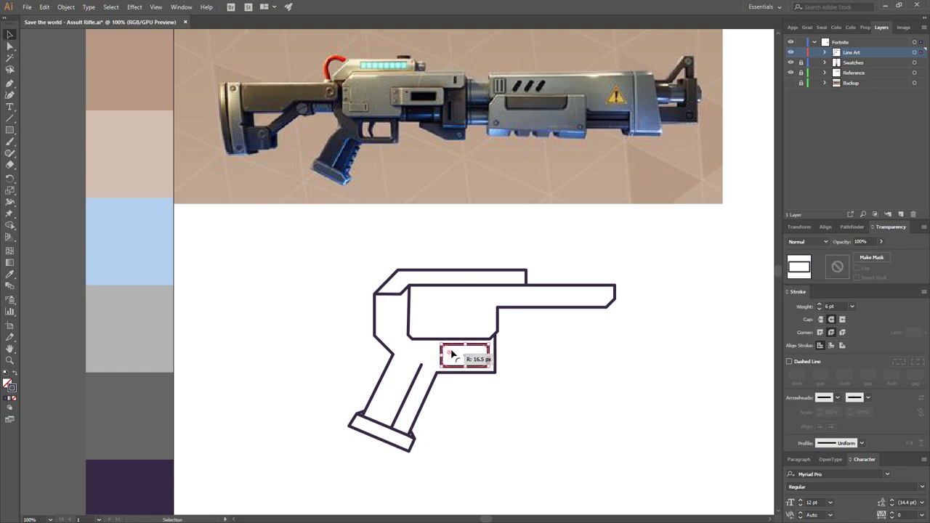
left_click(522, 379)
scroll(462, 356, "up", 1)
Draw a curved hook-shaped trigger in the slot and scale it to about 33×39 px
scroll(455, 341, "up", 1)
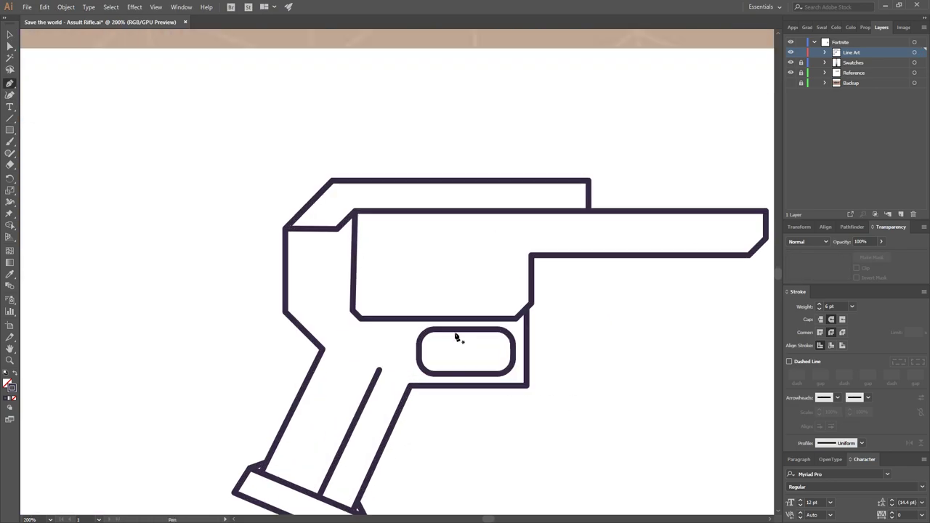
left_click(450, 329)
left_click_drag(450, 355, 468, 333)
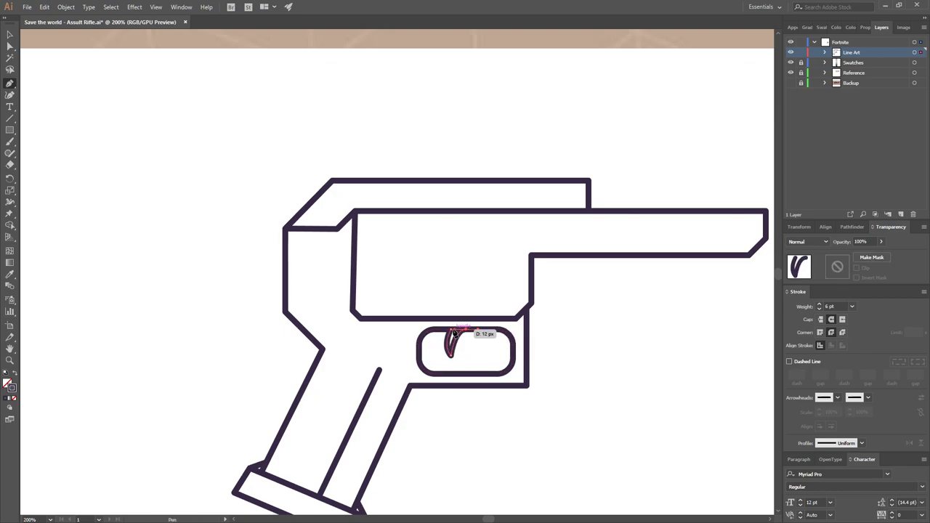
scroll(508, 349, "down", 1)
key("v")
left_click(510, 355)
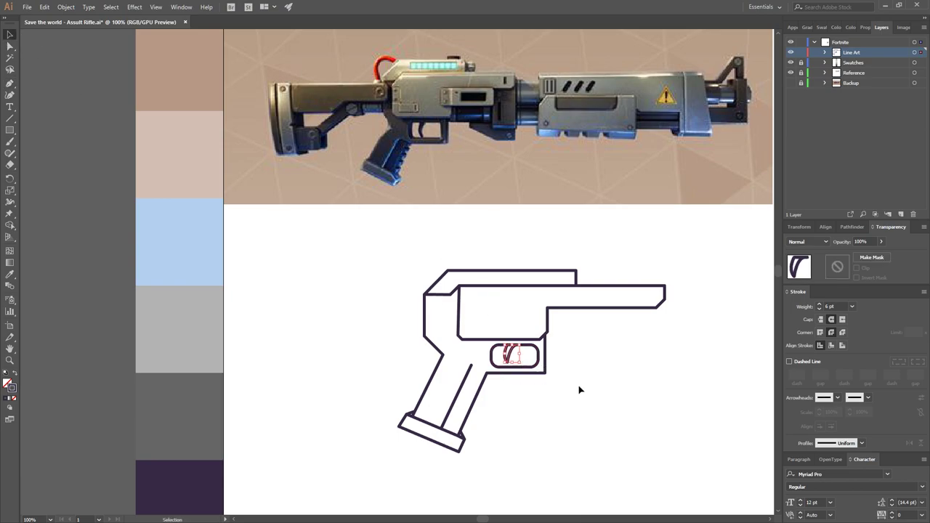
left_click_drag(517, 360, 521, 365)
scroll(520, 365, "up", 1)
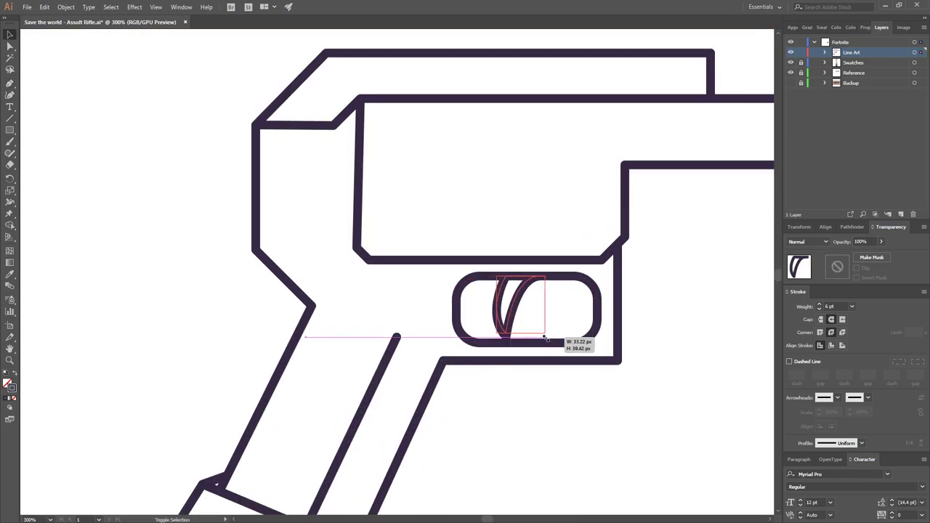
scroll(544, 332, "down", 1)
left_click(562, 351)
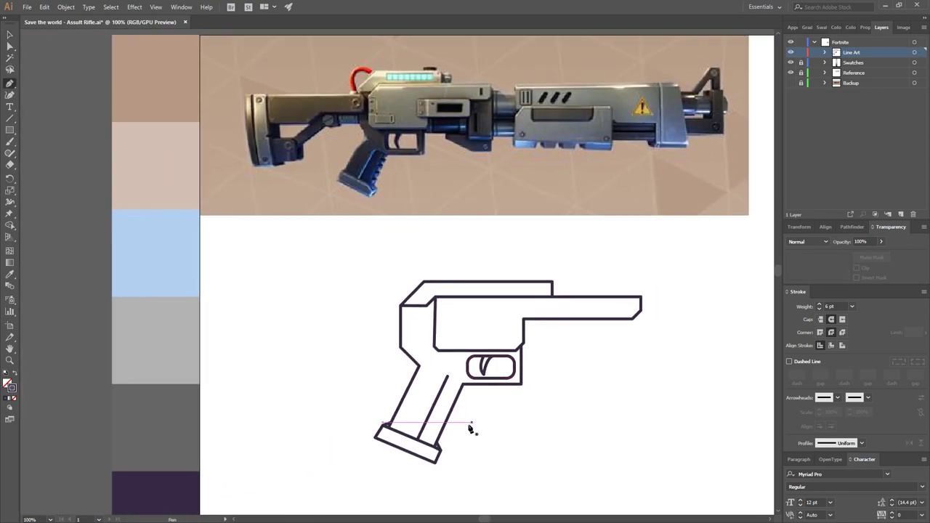
Draw a short rib on the grip's front edge and copy it further up the grip
scroll(485, 432, "up", 1)
left_click_drag(485, 432, 466, 357)
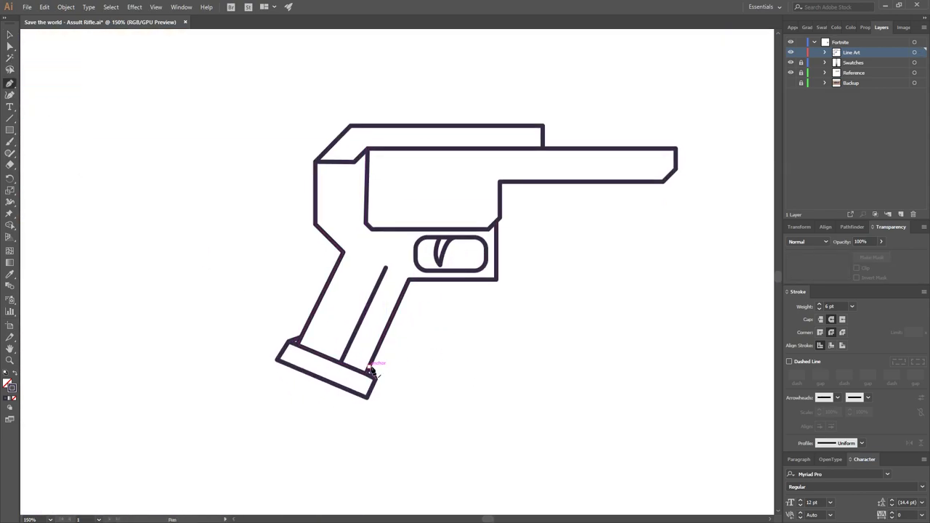
left_click_drag(395, 297, 482, 427)
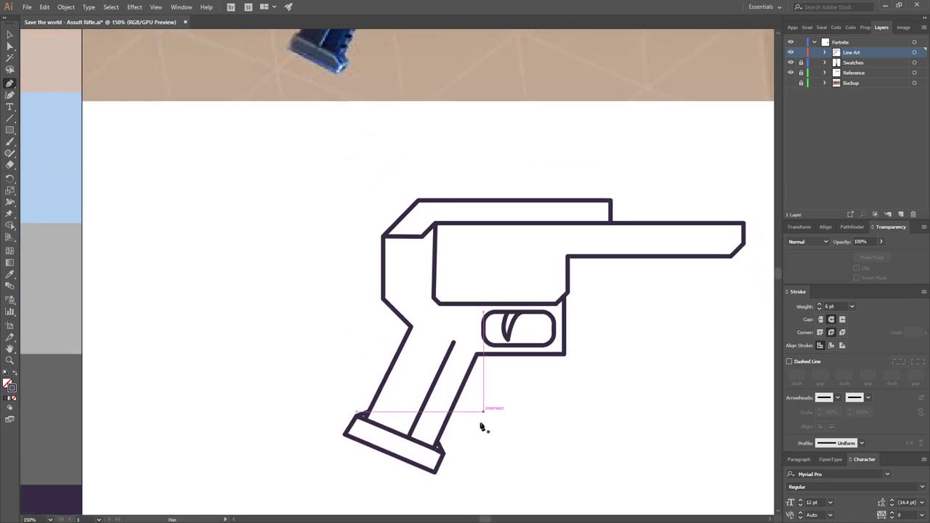
left_click(440, 433)
left_click(449, 422)
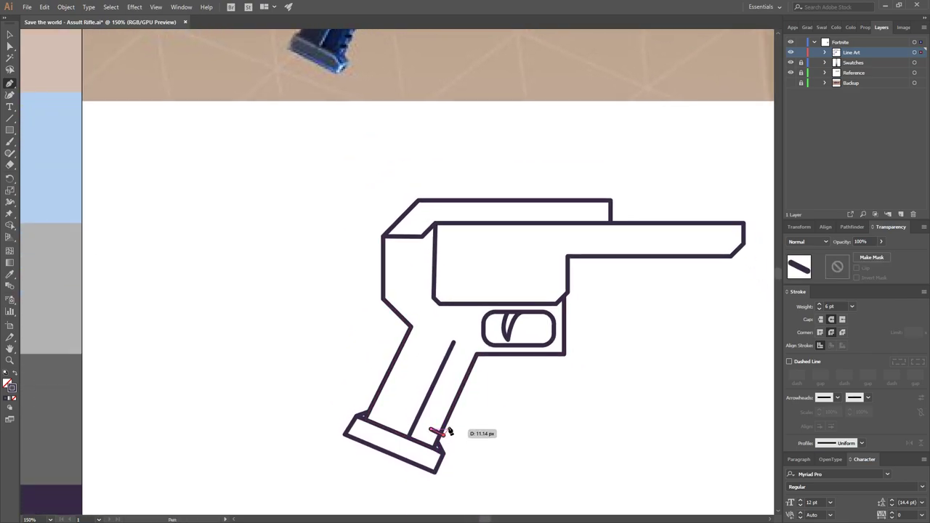
key("v")
left_click(442, 430)
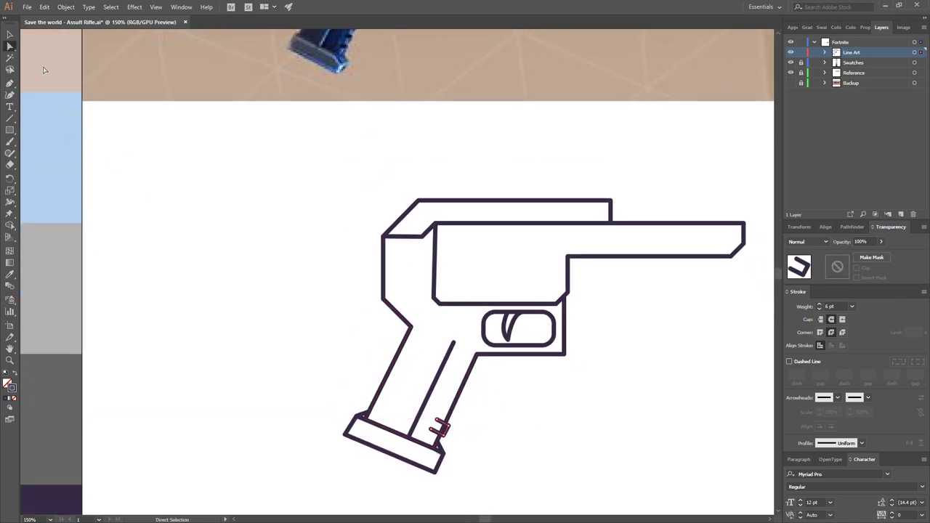
left_click_drag(440, 429, 452, 425)
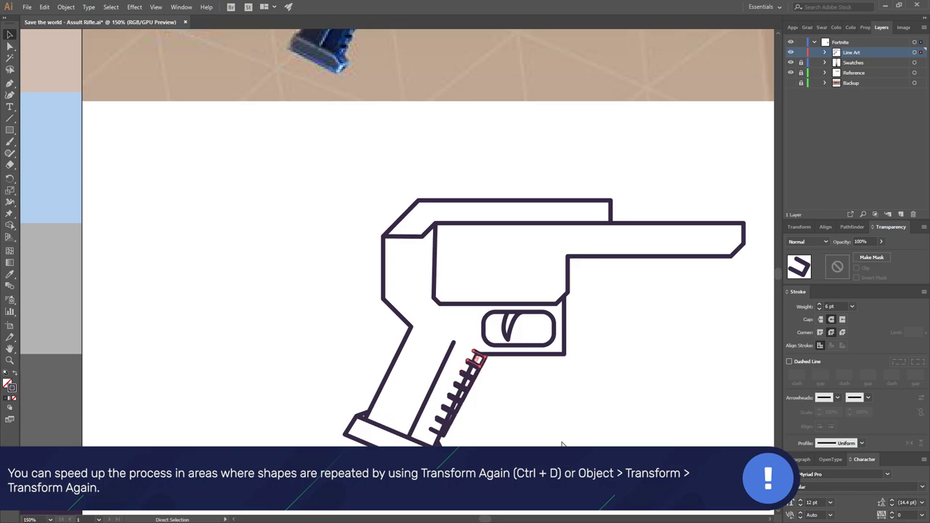
left_click(526, 404)
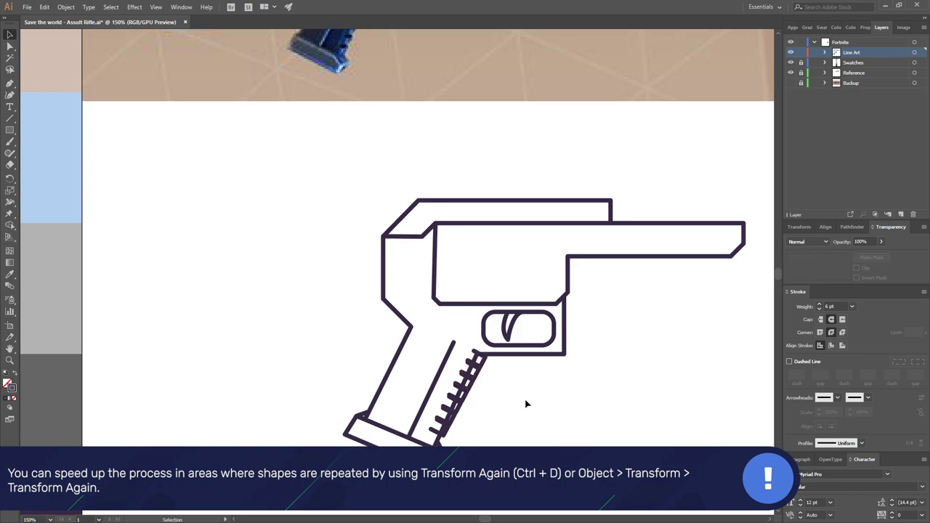
Select all of the grip ribs together
left_click(482, 363)
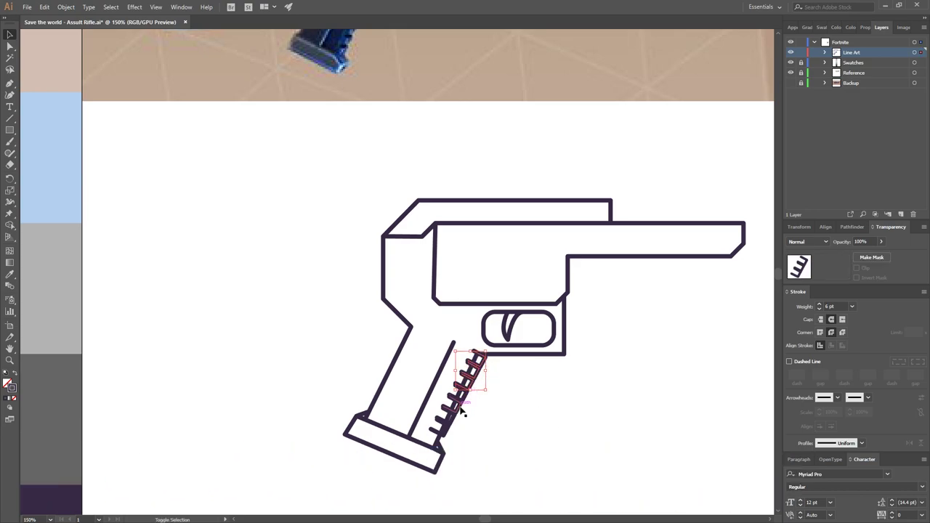
mouse_move(436, 441)
left_mouse_down()
mouse_move(486, 351)
mouse_move(495, 441)
left_mouse_up()
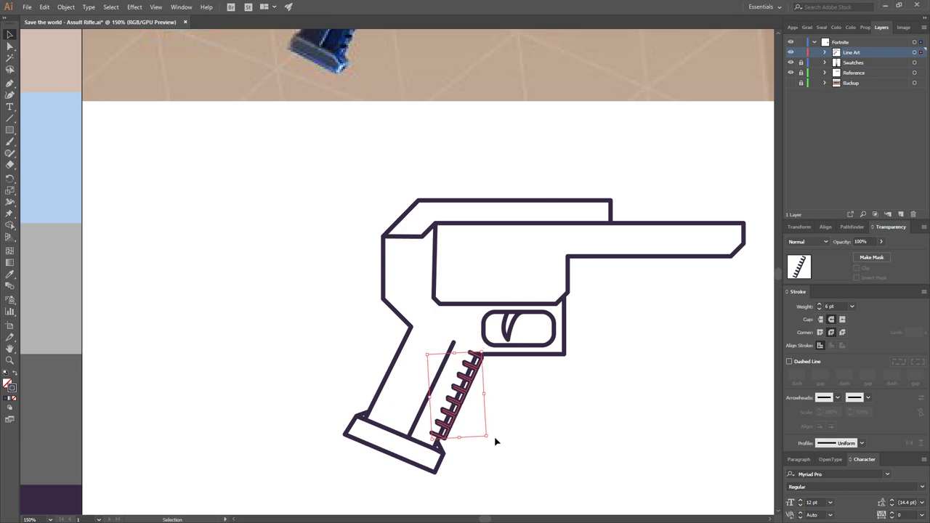
left_click(638, 384)
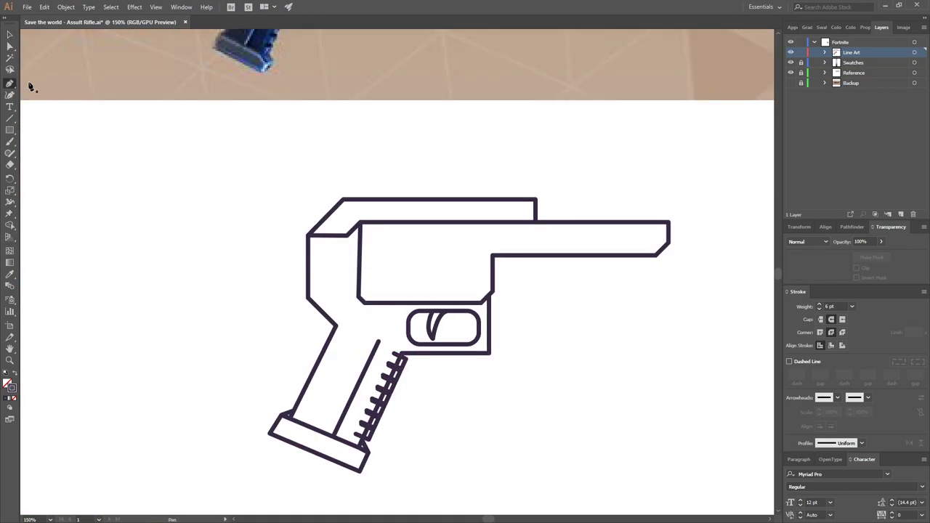
key("v")
scroll(390, 448, "up", 2)
left_click(356, 428)
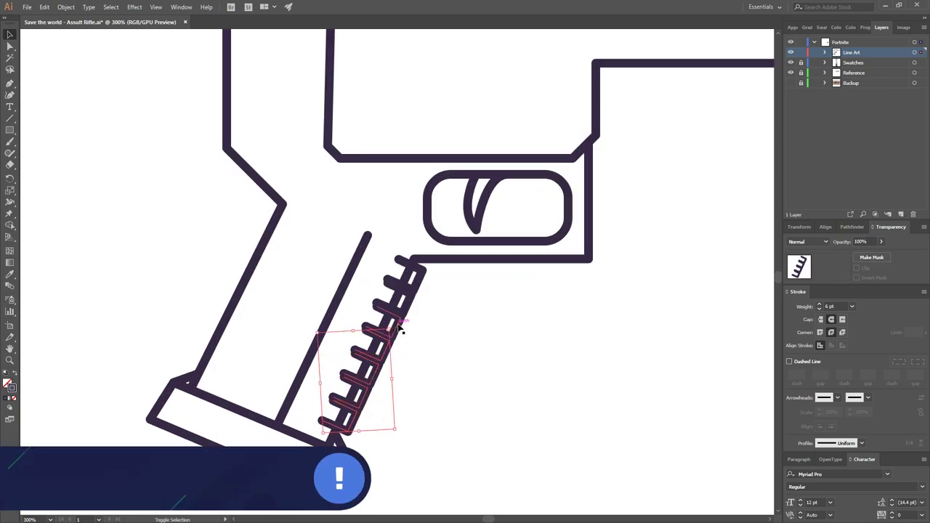
left_click(407, 290, "shift")
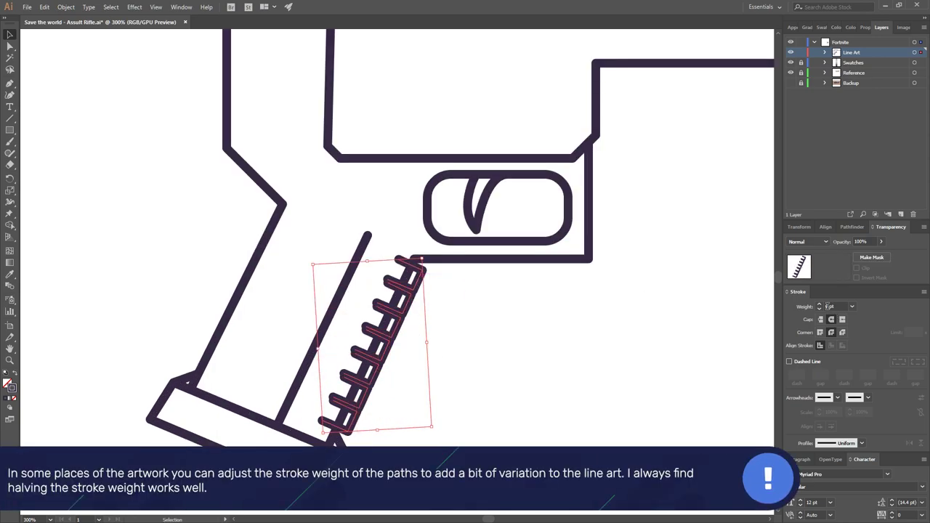
type("3")
Thin the grip ribs to a 3 pt stroke and nudge them into position
key("Return")
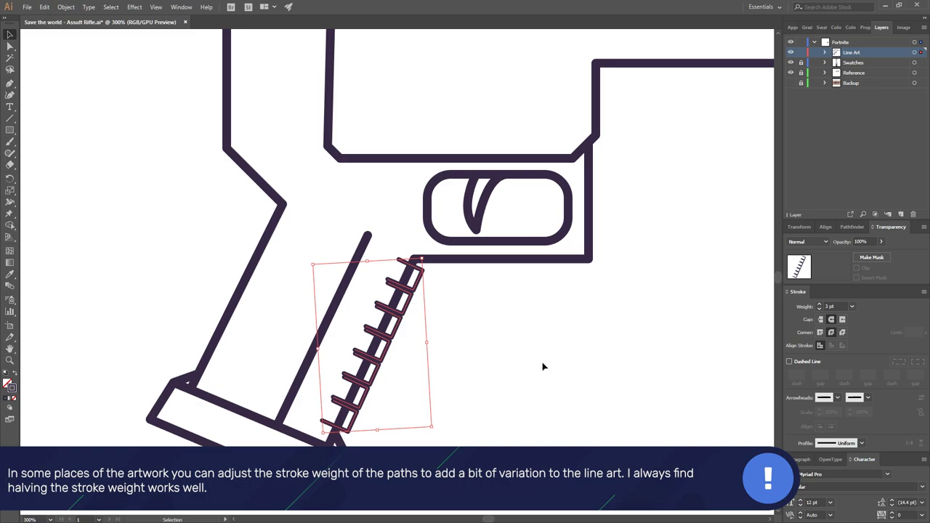
key("Left")
key("Up")
key("Up")
key("Left")
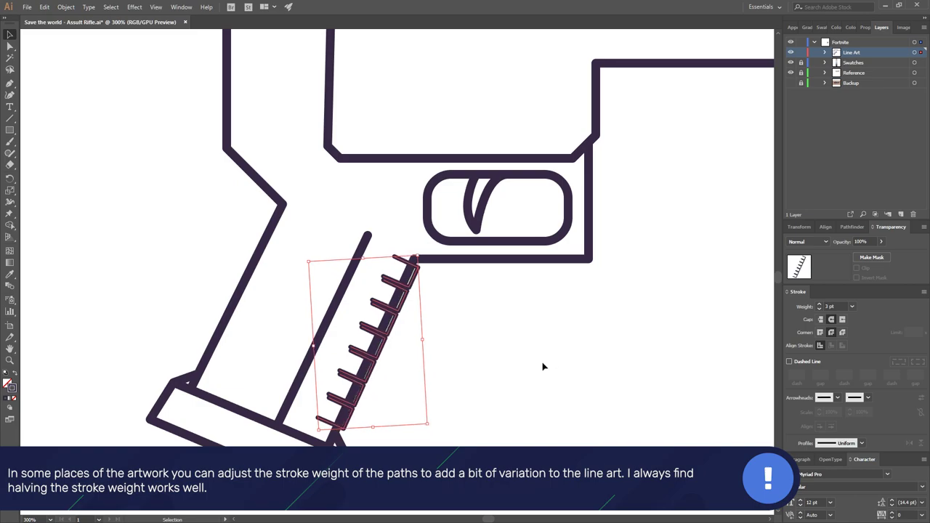
key("Right")
key("Down")
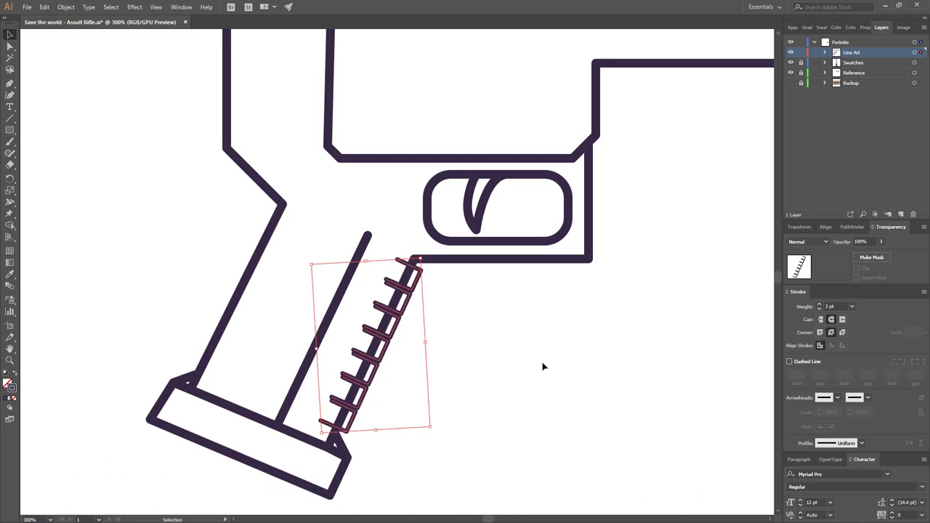
Use Shape Builder (Shift+M) to delete the rib stubs outside the grip edge
left_click_drag(433, 419, 369, 347)
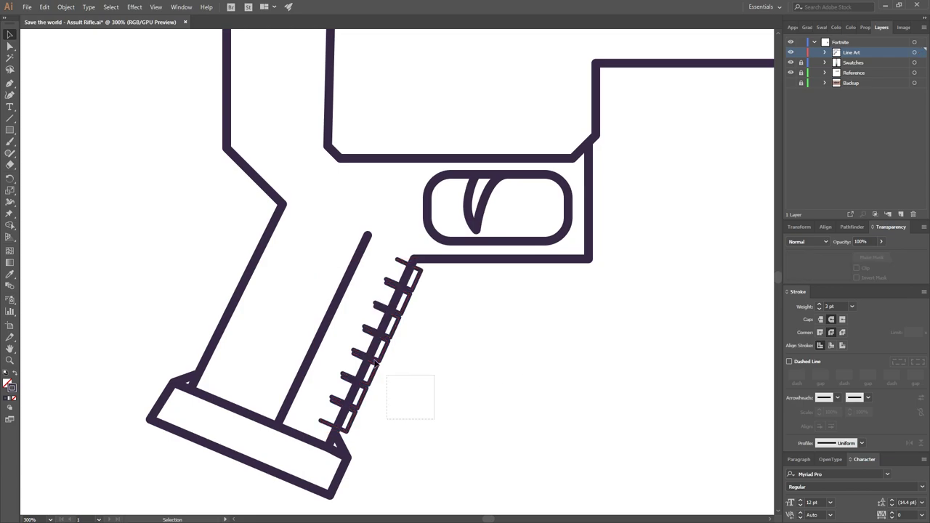
key("shift+m")
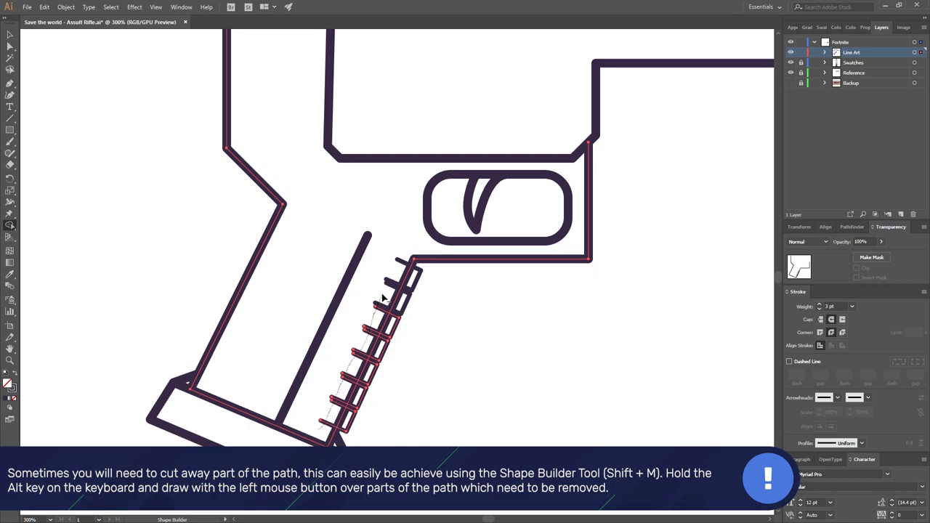
left_click_drag(383, 298, 386, 293)
key("ctrl+shift+a")
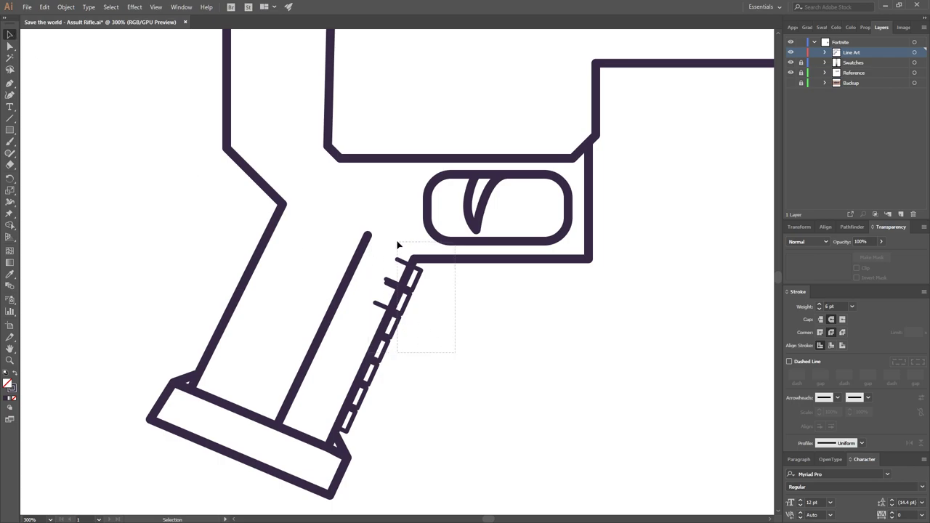
left_click_drag(453, 356, 375, 241)
key("shift+m")
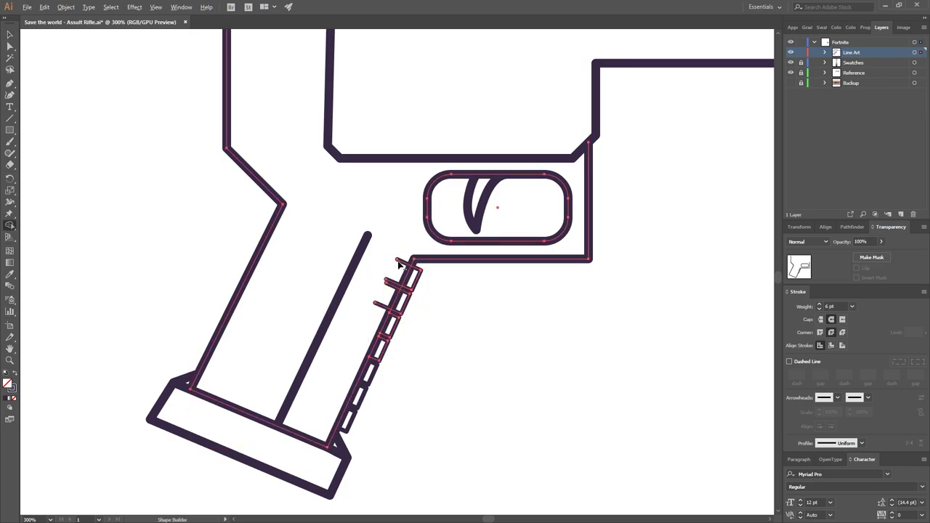
left_click_drag(393, 285, 370, 337)
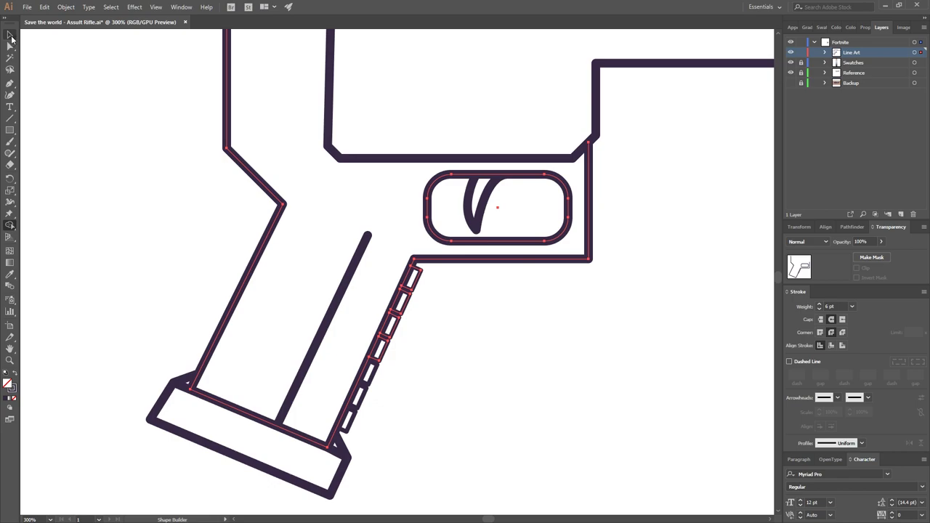
left_click(10, 38)
scroll(398, 272, "down", 3)
Bring the reference photo and barrel into view and select the long barrel shape
scroll(386, 408, "up", 1)
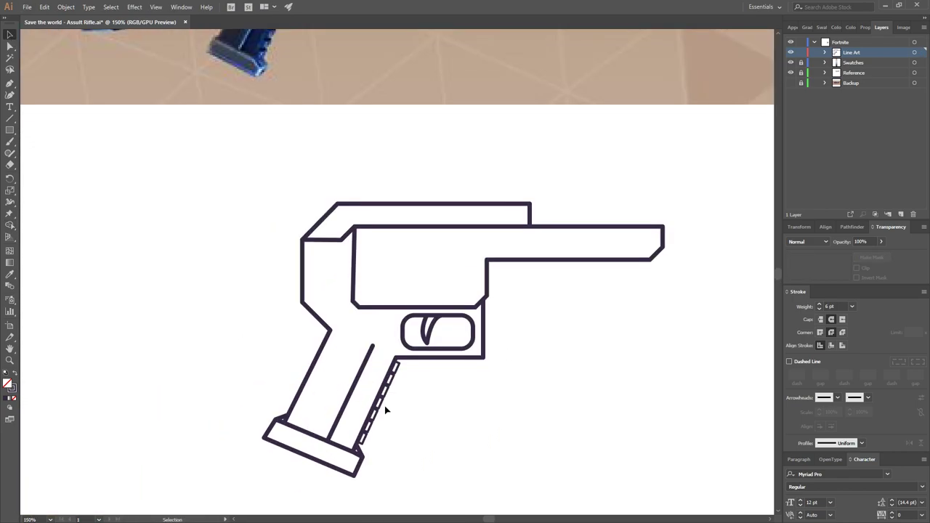
key("a")
left_click_drag(321, 268, 357, 335)
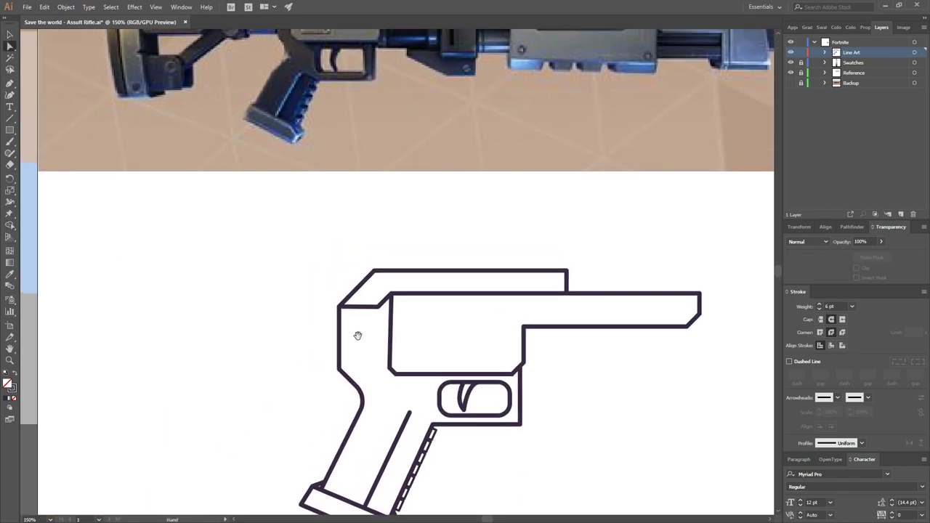
left_click(357, 335)
left_click(575, 359)
left_click_drag(575, 359, 574, 421)
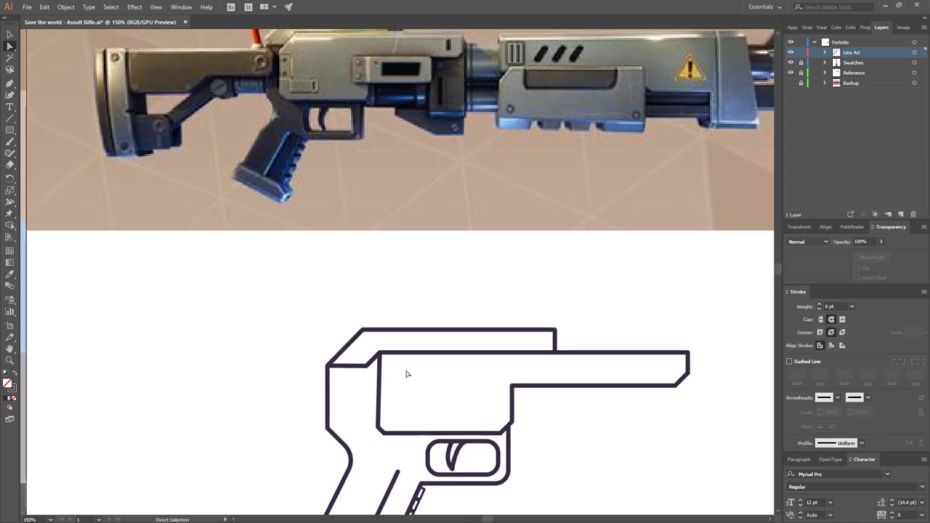
left_click(9, 34)
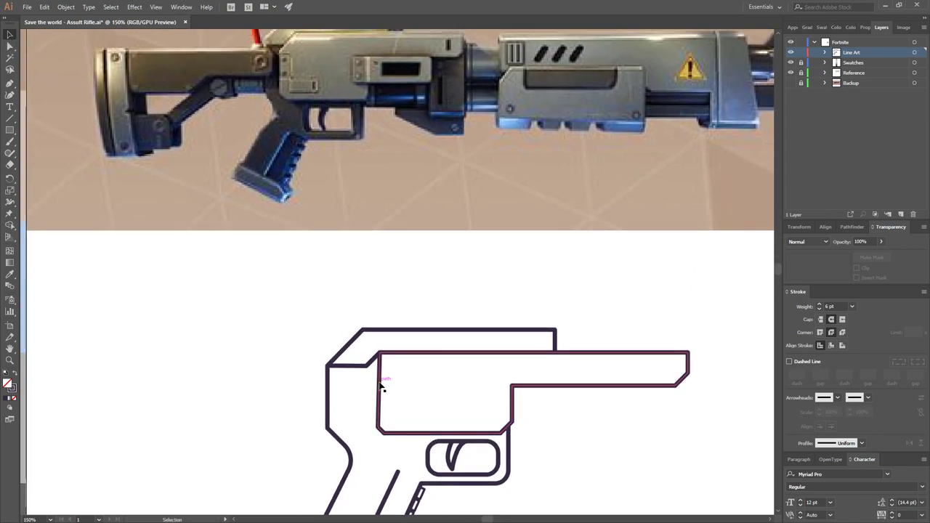
left_click(381, 387)
Square the barrel shape's top-left corner and make its left edge vertical
key("a")
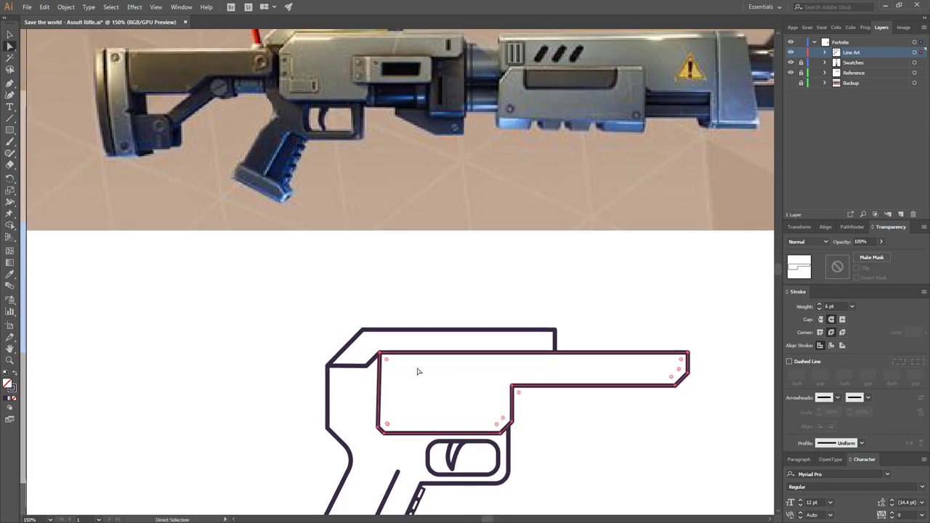
mouse_move(379, 354)
left_mouse_down()
mouse_move(379, 371)
mouse_move(367, 366)
mouse_move(379, 354)
left_mouse_up()
key("plus")
key("a")
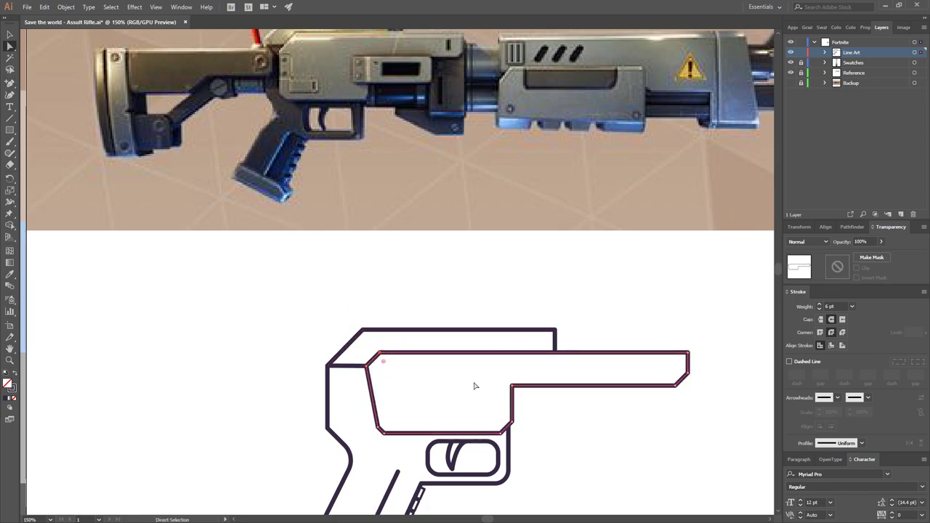
key("shift+Left")
left_click(606, 405)
scroll(88, 205, "left", 1)
Draw a small box and rectangle at the receiver's left end, with a slot line inside
left_click(8, 131)
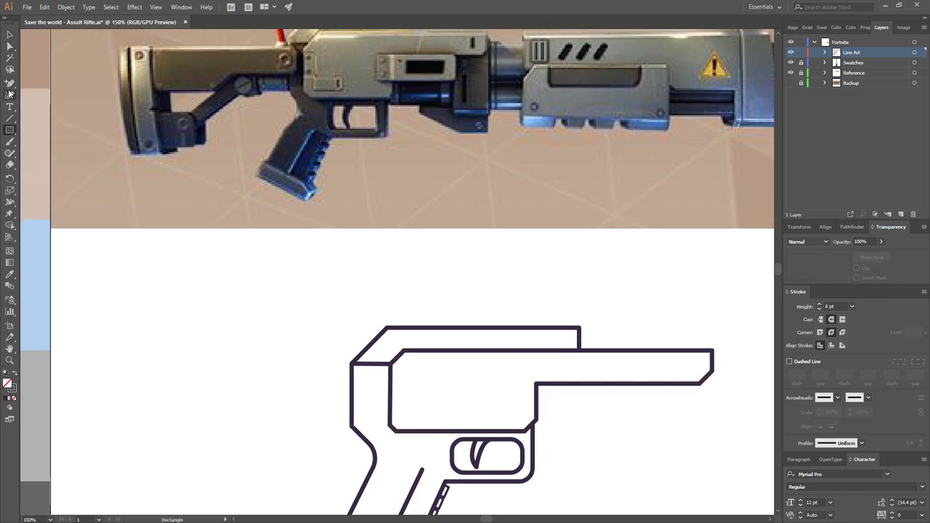
left_click(9, 83)
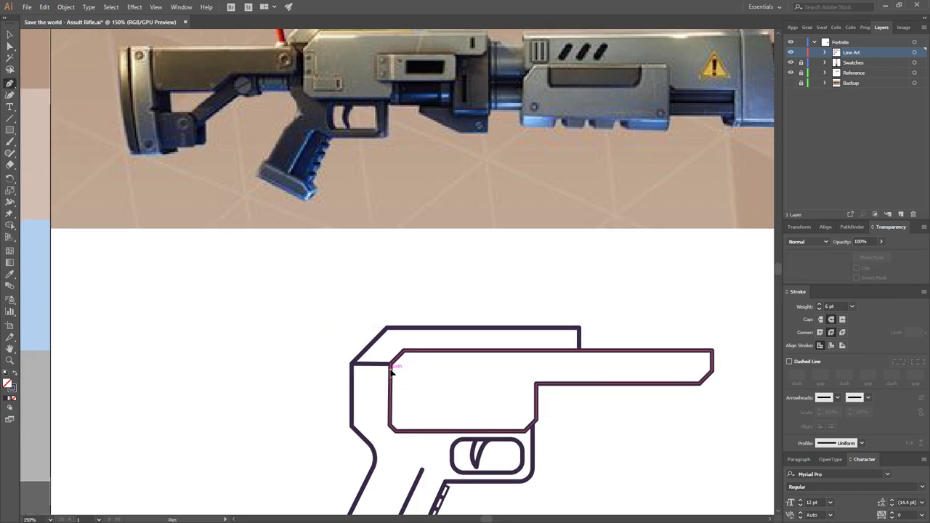
left_click(390, 370)
left_click(390, 398)
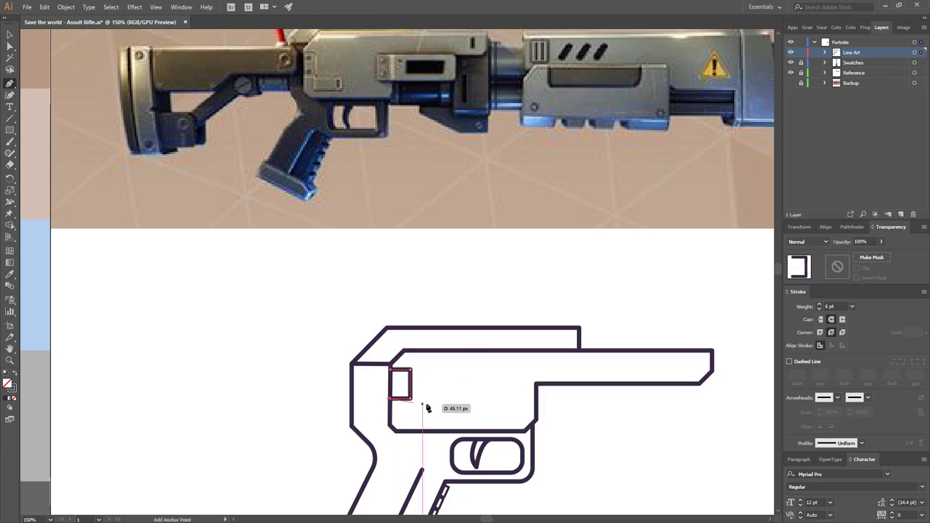
left_click(421, 407, "ctrl")
left_click(450, 399)
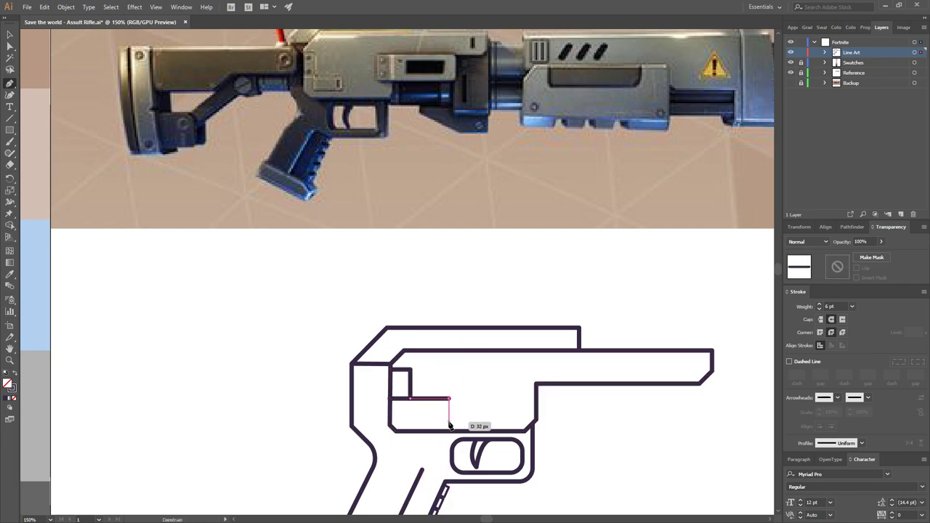
left_click(449, 421)
left_click(411, 422)
left_click(410, 398)
left_click(439, 404)
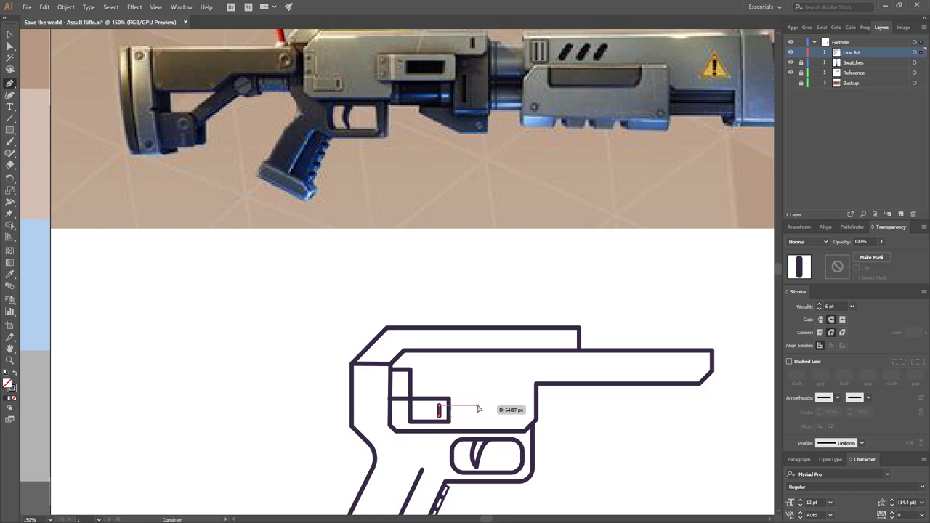
left_click(439, 418)
left_click(460, 380, "ctrl")
Draw a small rivet circle in the upper box and duplicate it directly below
left_click_drag(11, 133, 51, 149)
left_click_drag(398, 374, 407, 384)
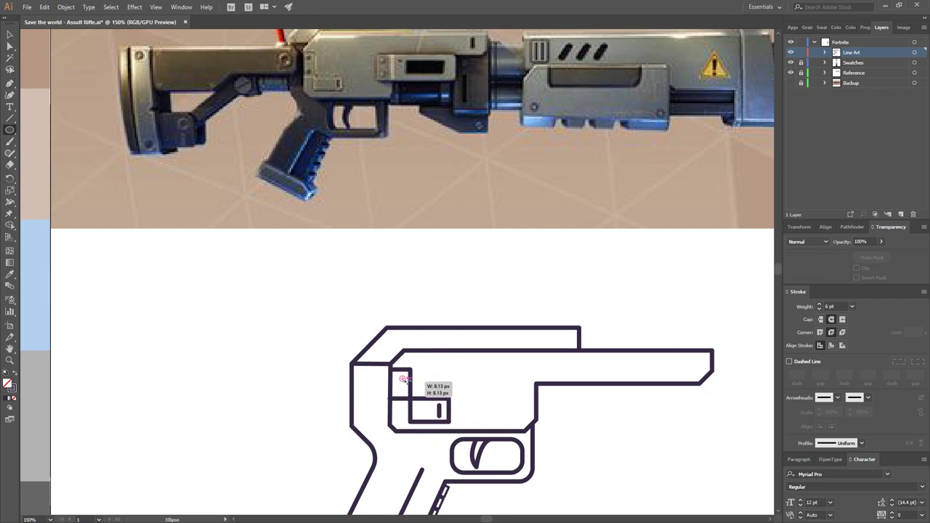
left_click(9, 35)
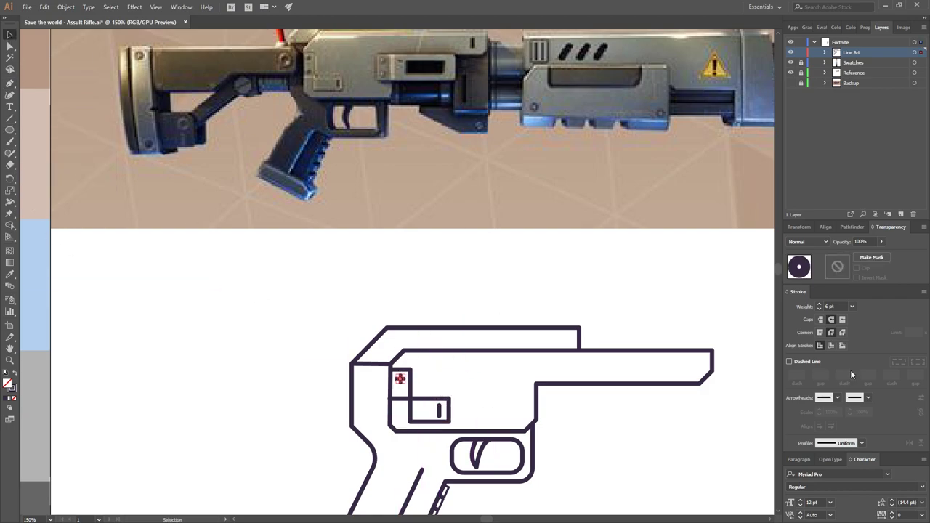
key("ctrl+plus")
key("ctrl+plus")
key("ctrl+plus")
left_click_drag(396, 362, 396, 393)
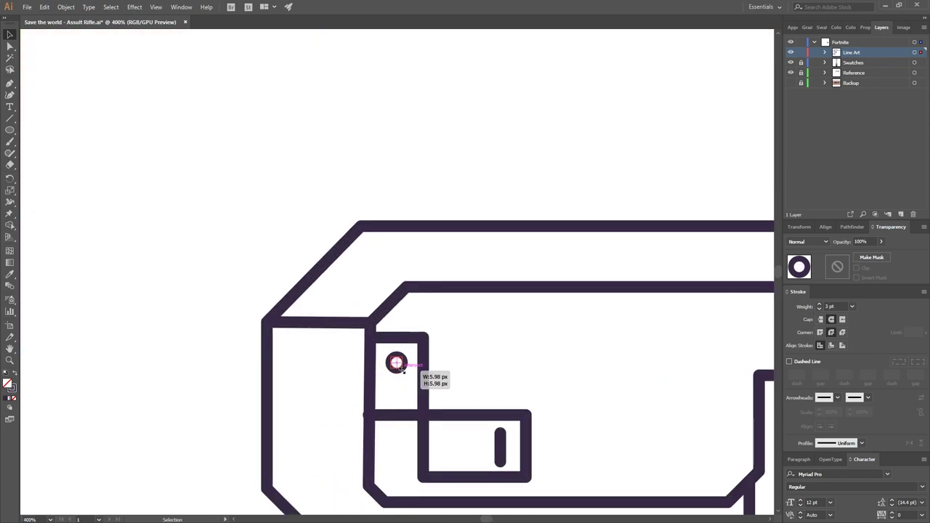
left_click(407, 338)
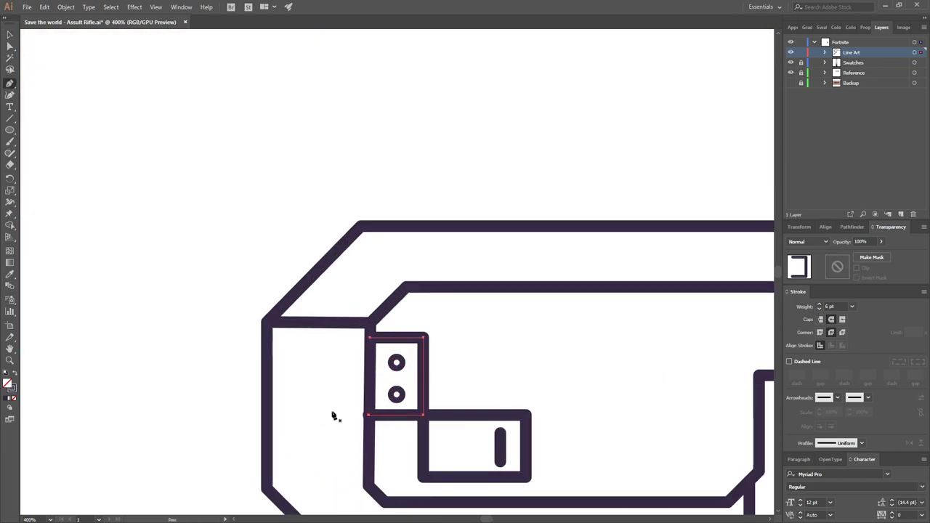
key("ctrl+plus")
key("ctrl+plus")
key("ctrl+plus")
Add a short vertical slot line at the barrel's right end and start the lower barrel outline
key("ctrl+minus")
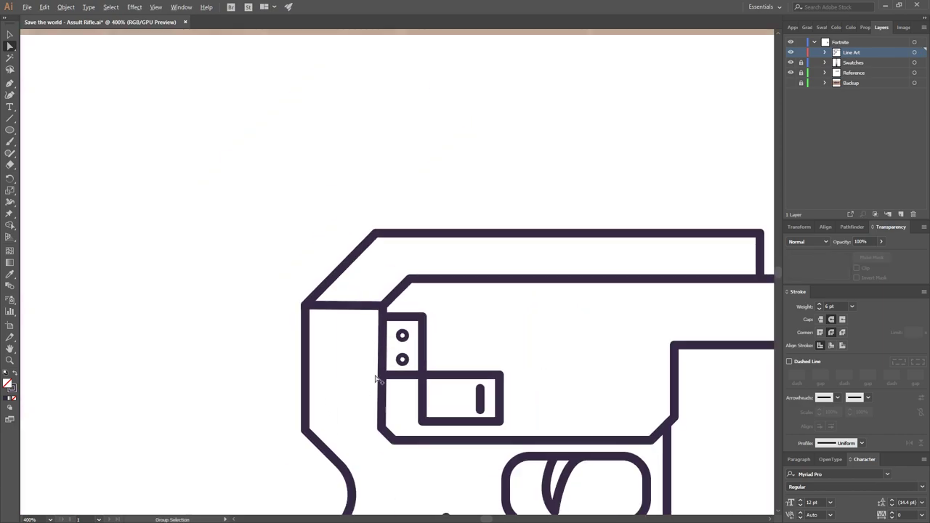
key("ctrl+minus")
key("ctrl+minus")
key("ctrl+minus")
key("ctrl+minus")
key("ctrl+minus")
key("ctrl+minus")
left_click_drag(515, 389, 542, 383)
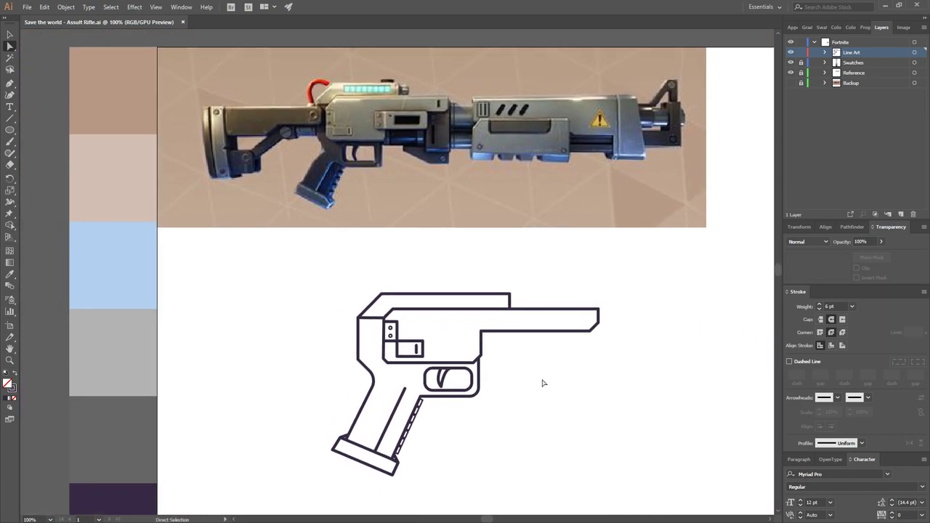
left_click(583, 314)
left_click(583, 327)
key("ctrl+plus")
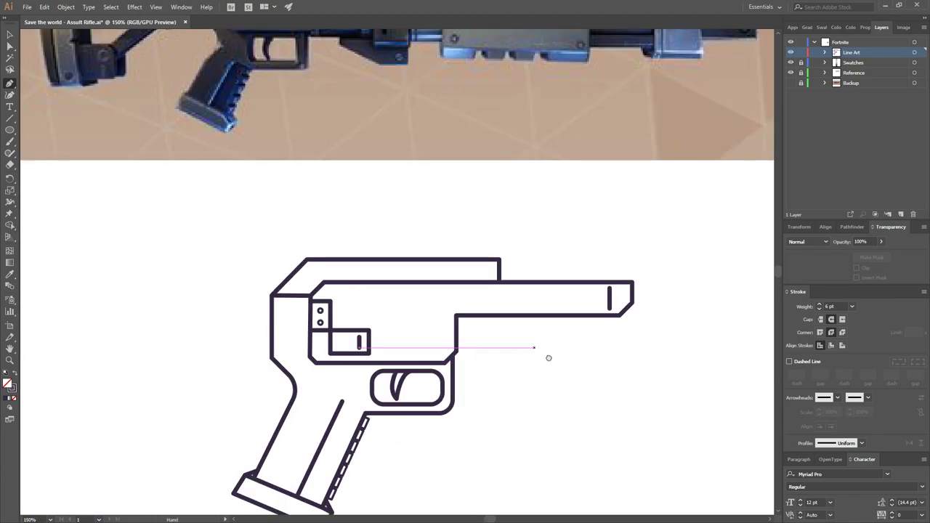
left_click(533, 390)
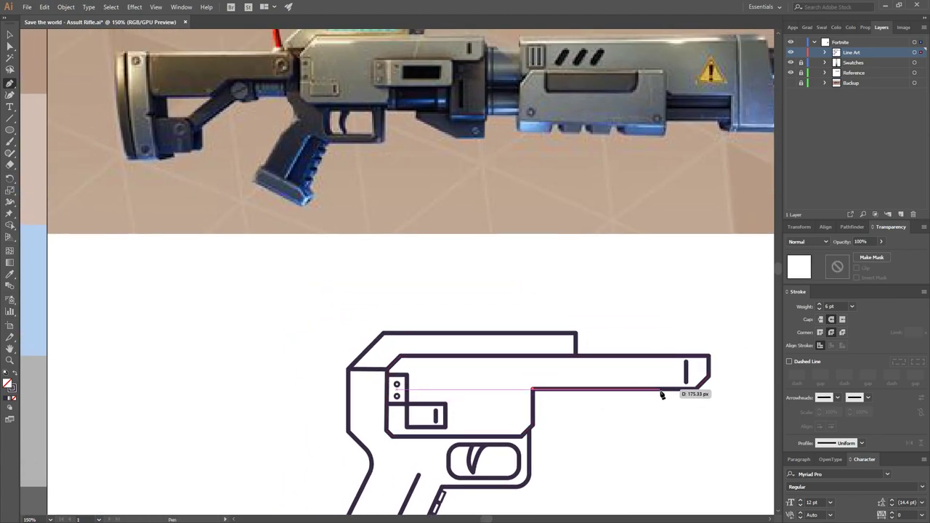
Finish the long lower barrel rectangle running right beneath the top bar
left_click(660, 390)
left_click(660, 411)
left_click(532, 411)
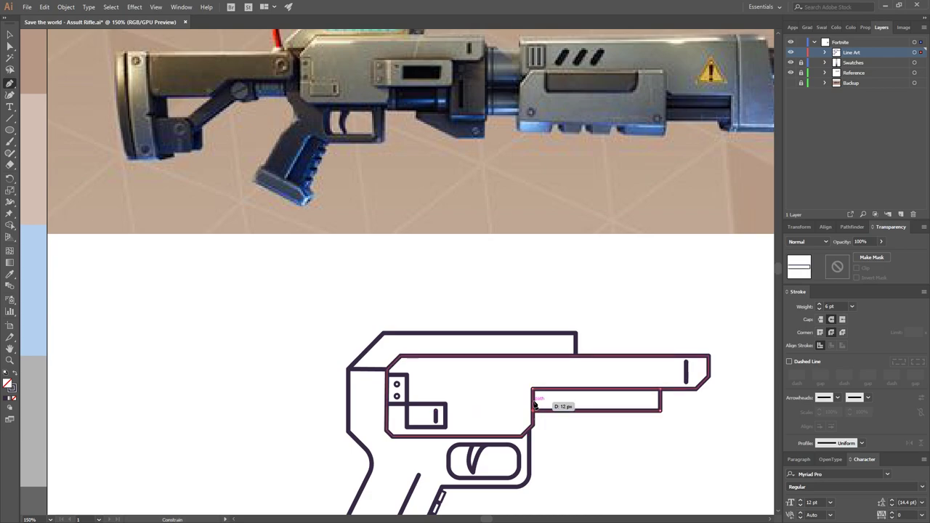
left_click(534, 393)
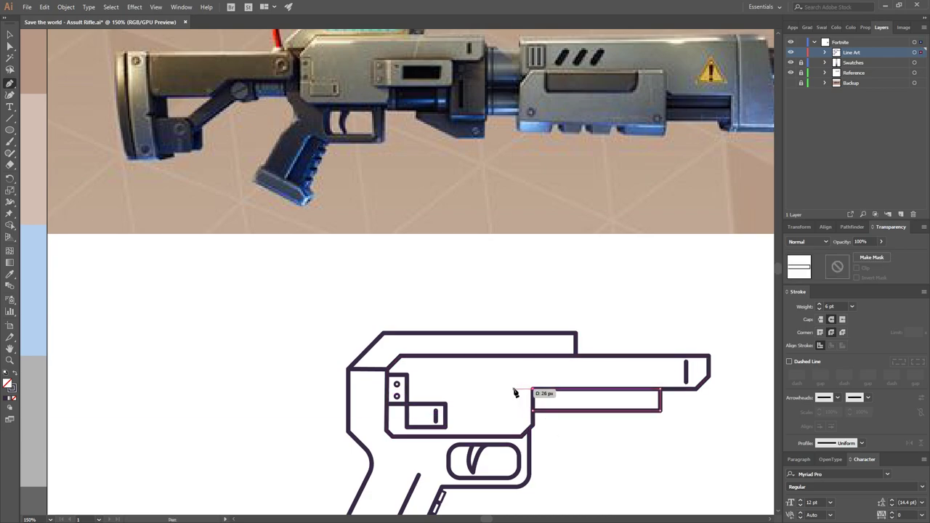
scroll(538, 424, "up", 5)
Join the small block's open bottom ends and cut away its right edge segment
key("a")
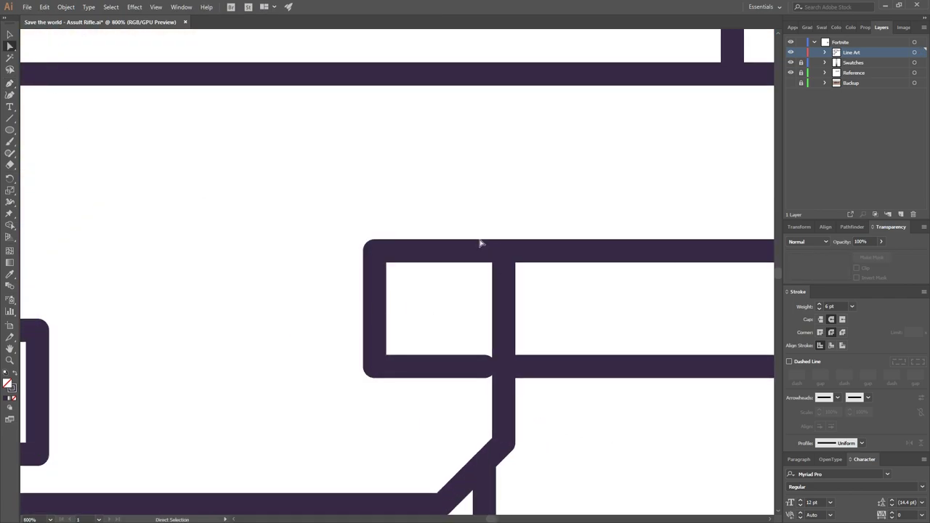
left_click_drag(480, 243, 487, 380)
key("ctrl+j")
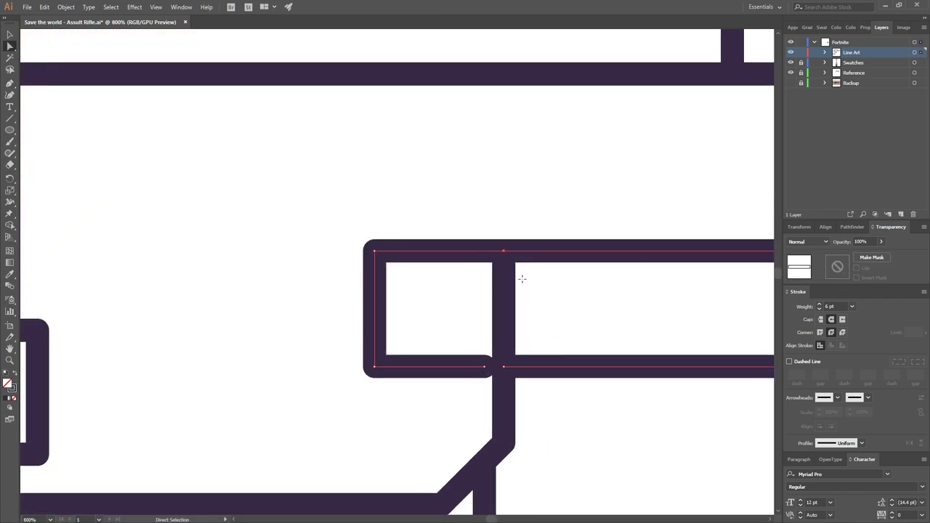
key("c")
key("a")
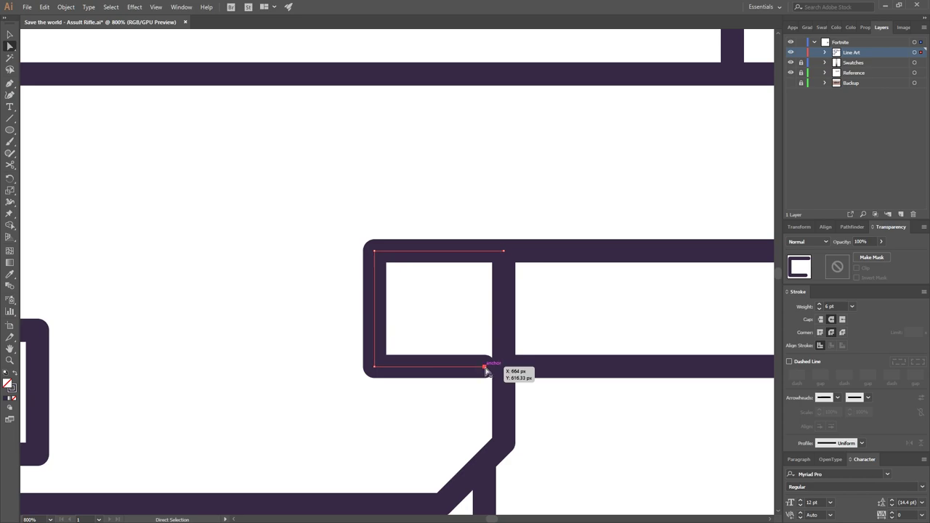
left_click(502, 363)
key("Delete")
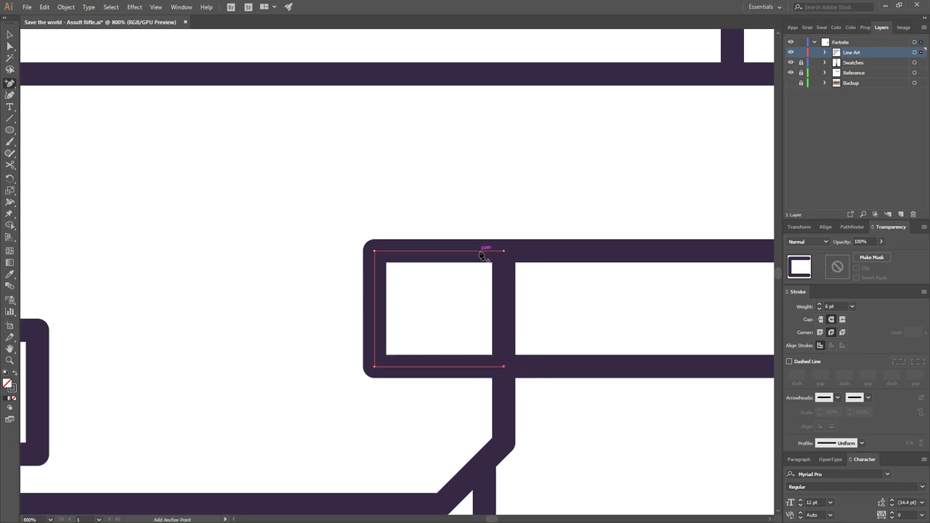
Nudge the block's top and bottom anchors to angle into the joint, then close the path
key("a")
key("Down")
key("Down")
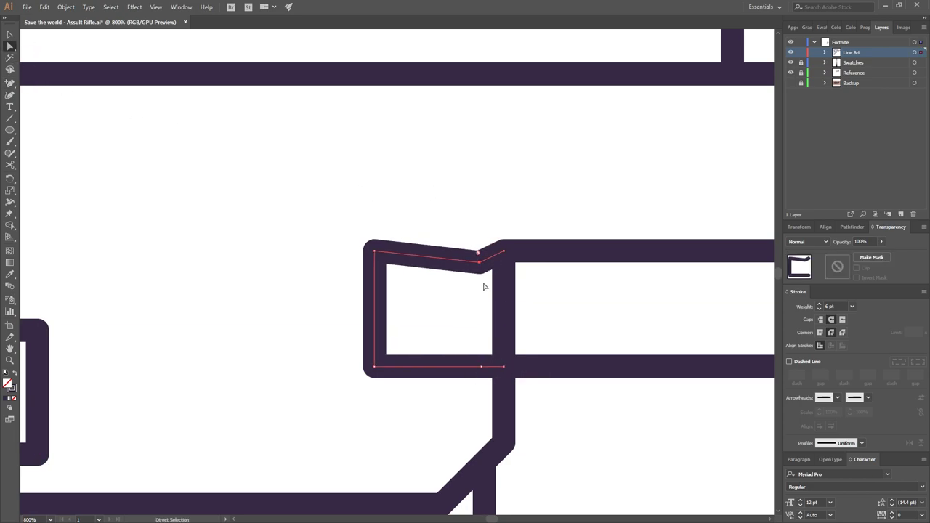
left_click(484, 366)
key("Delete")
key("ctrl+j")
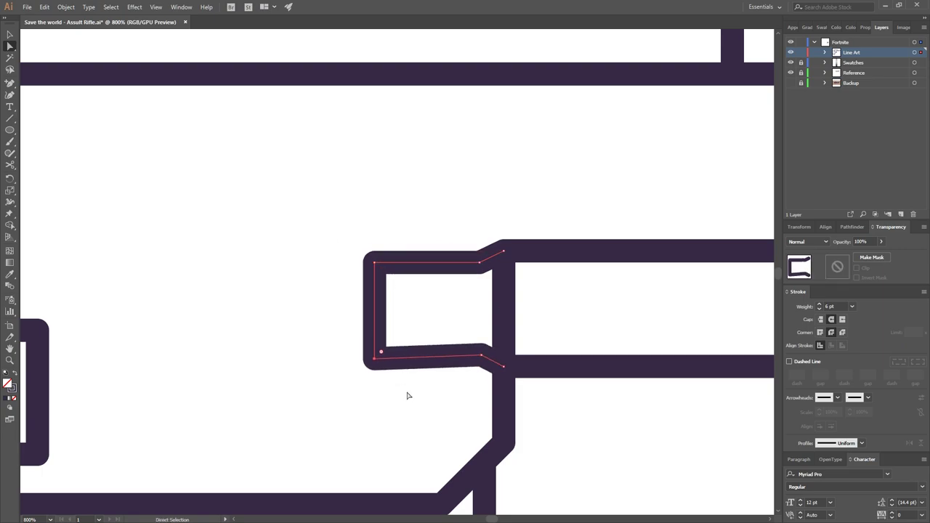
key("ctrl+minus")
key("ctrl+minus")
key("ctrl+minus")
scroll(540, 436, "down", 3)
scroll(506, 309, "down", 2)
Deepen the handguard rectangles by nudging their bottom edges down slightly
scroll(588, 382, "left", 3)
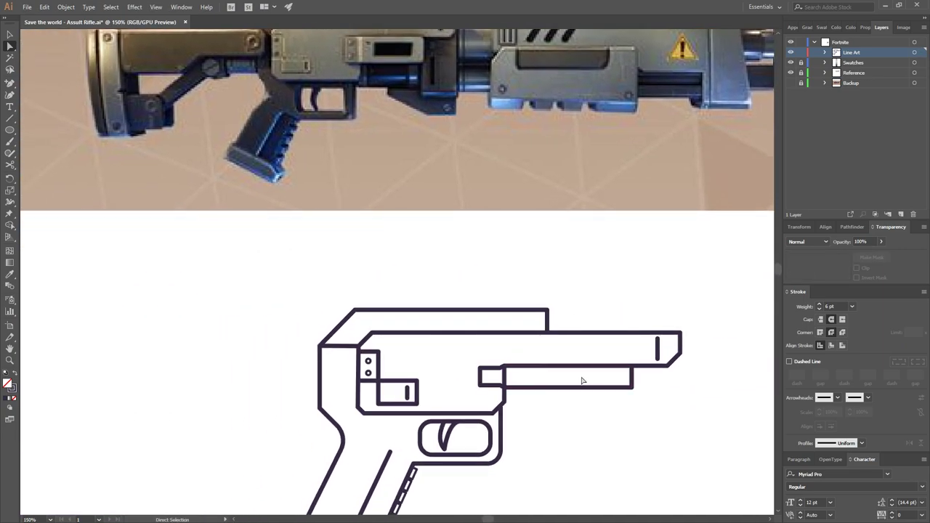
left_click_drag(491, 440, 617, 414)
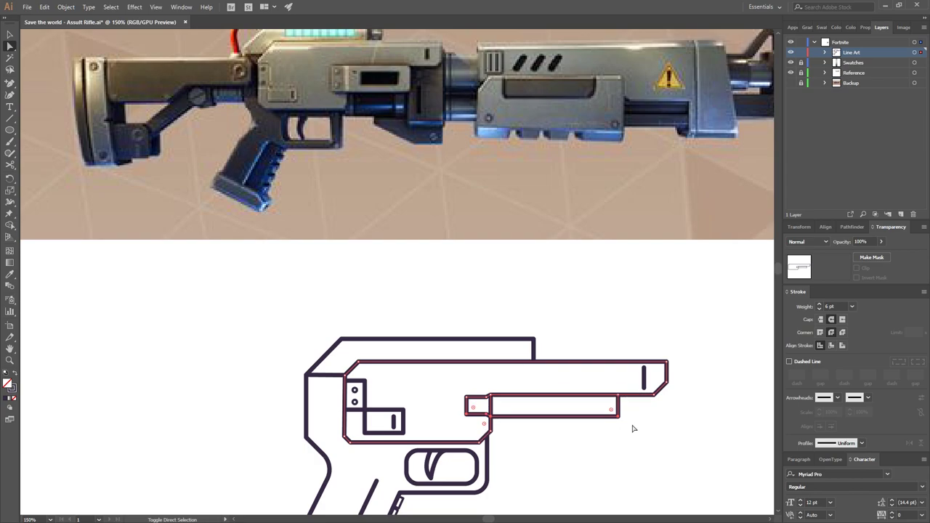
left_click(633, 428)
left_click(548, 405)
left_click(473, 422)
left_click(479, 405)
left_click(616, 416, "shift")
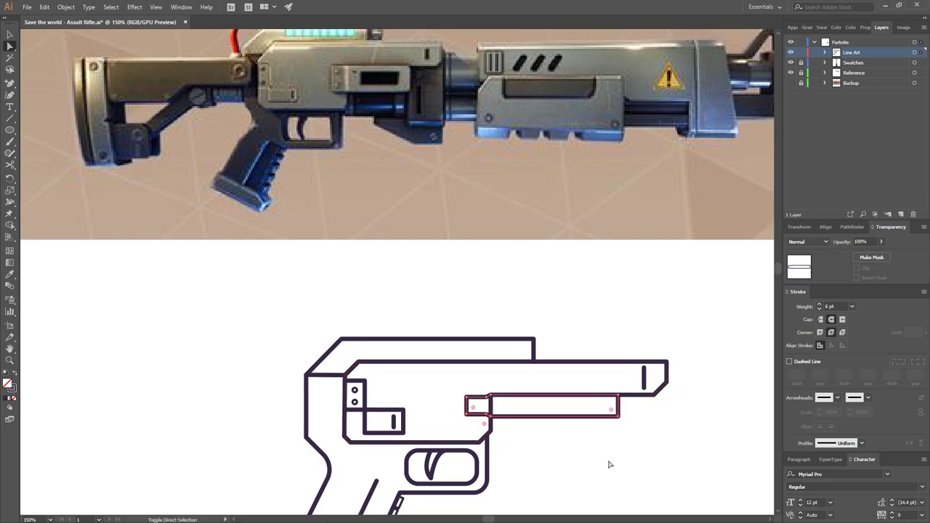
key("Down")
key("Up")
key("Up")
key("Up")
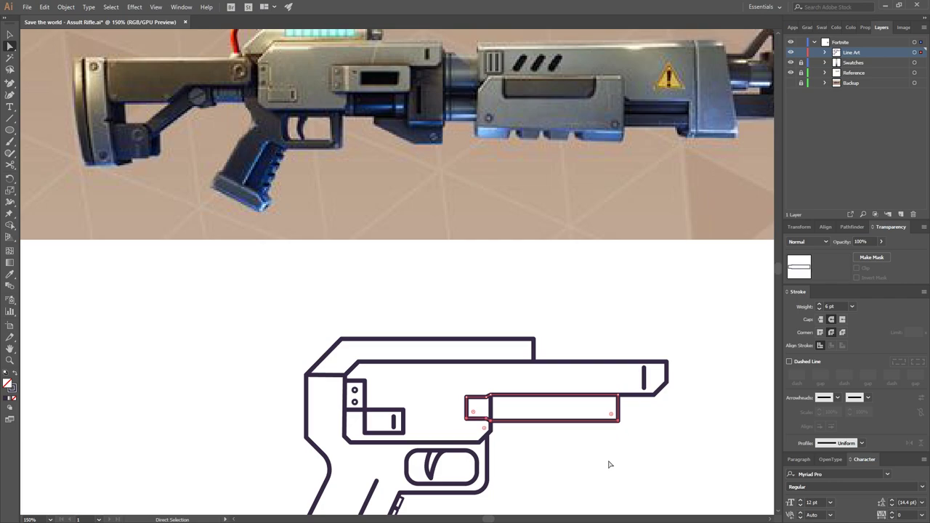
Copy the two rivet dots into the narrow collar block at the lower barrel's left end
left_click(644, 376)
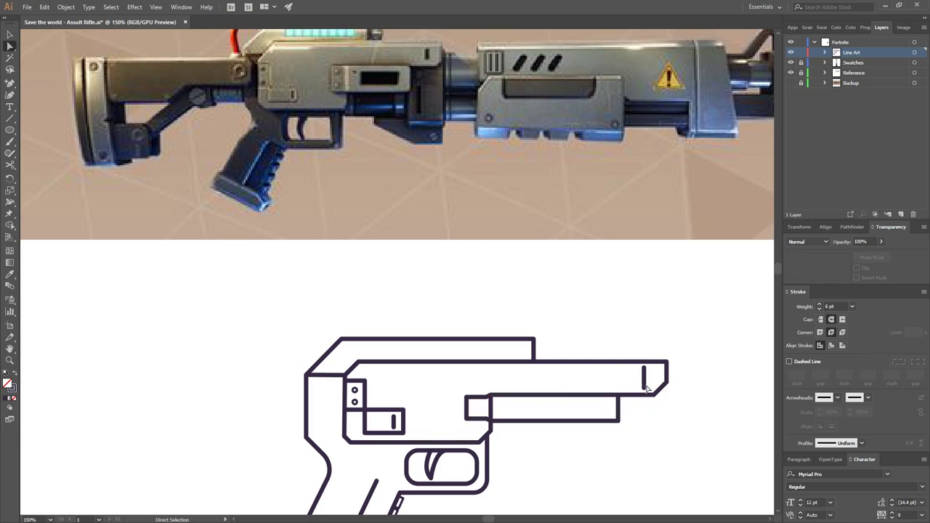
left_click(706, 410)
left_click_drag(441, 390, 438, 387)
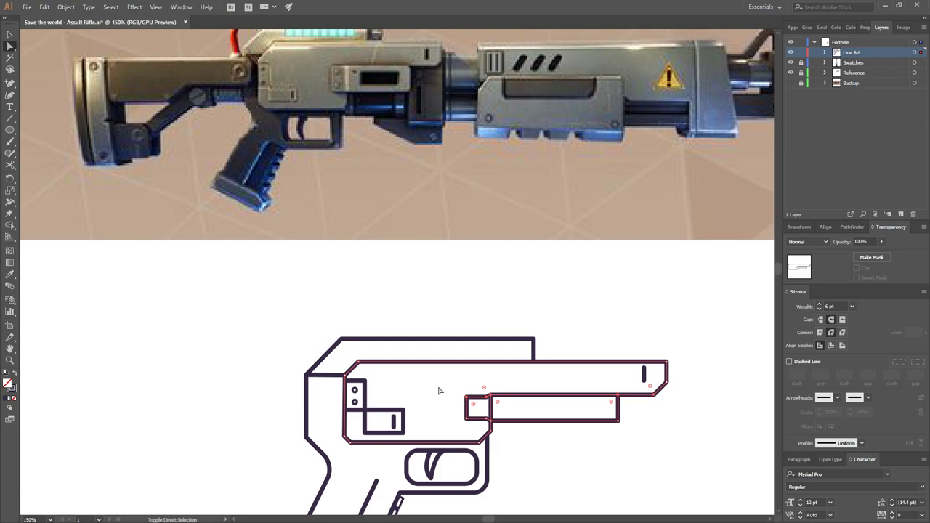
left_click(619, 409, "shift")
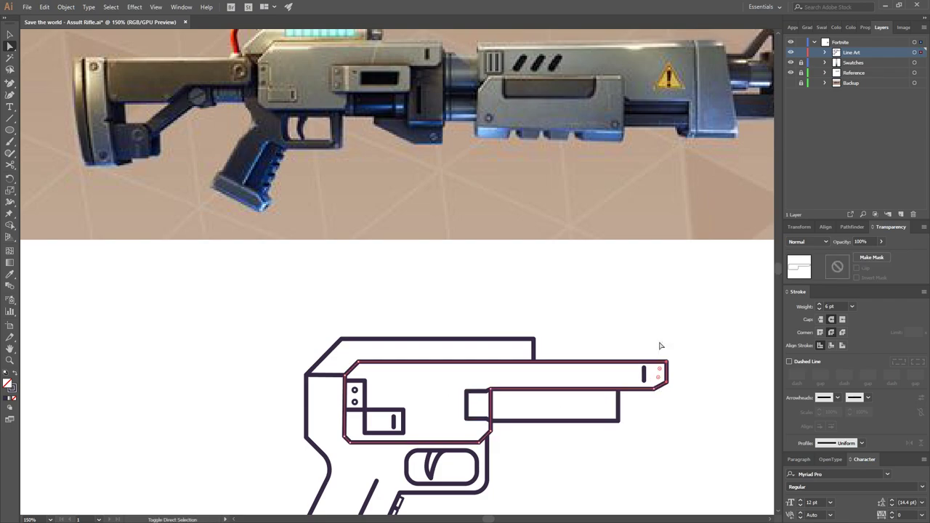
left_click(270, 283)
left_click_drag(354, 394, 476, 403)
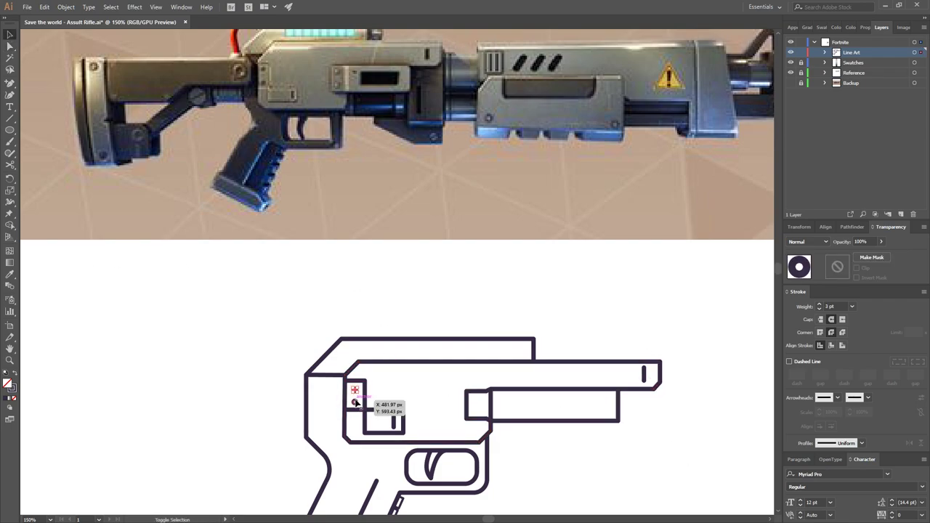
left_click(567, 445)
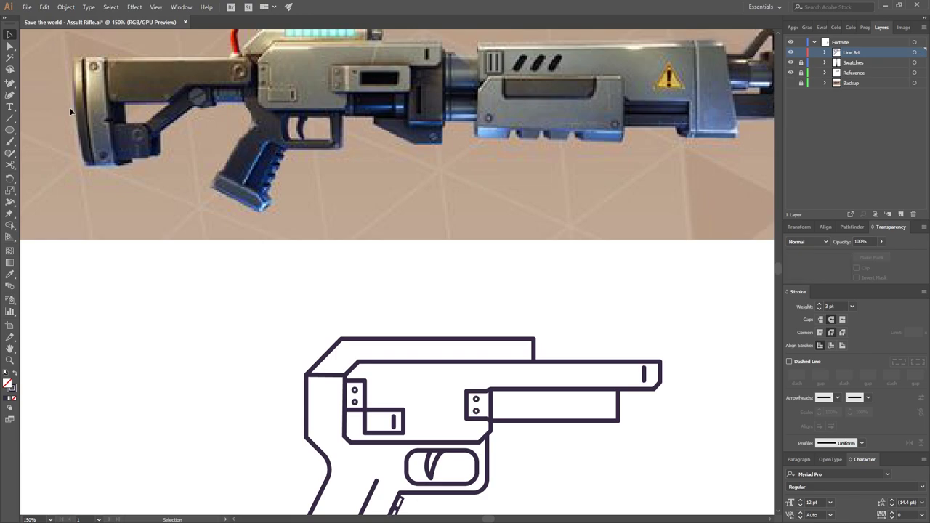
key("p")
scroll(527, 393, "up", 3)
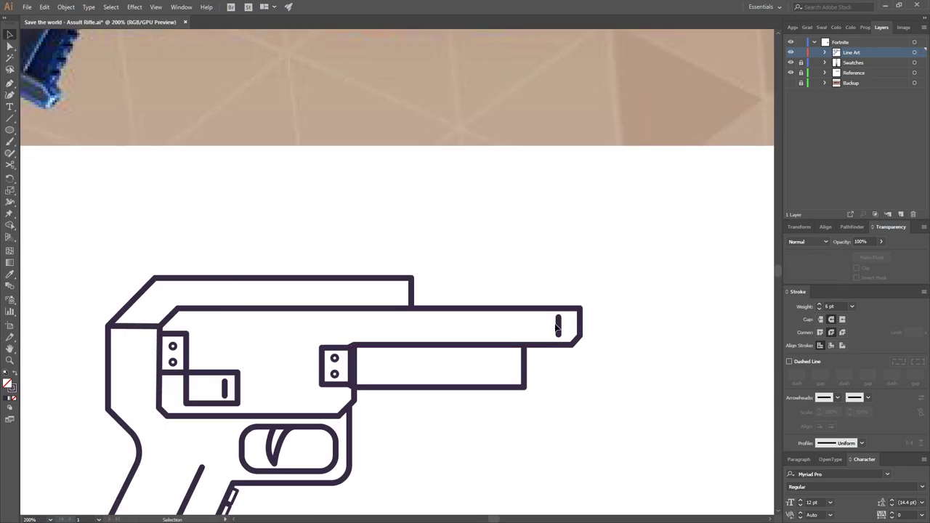
scroll(620, 394, "down", 3)
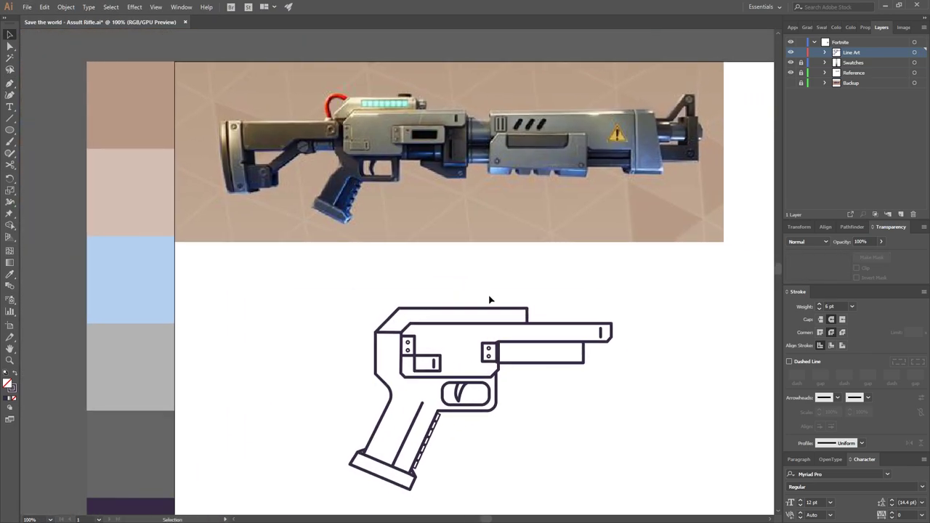
scroll(490, 299, "up", 3)
Draw a raised tab and a small step on the receiver's top edge
key("p")
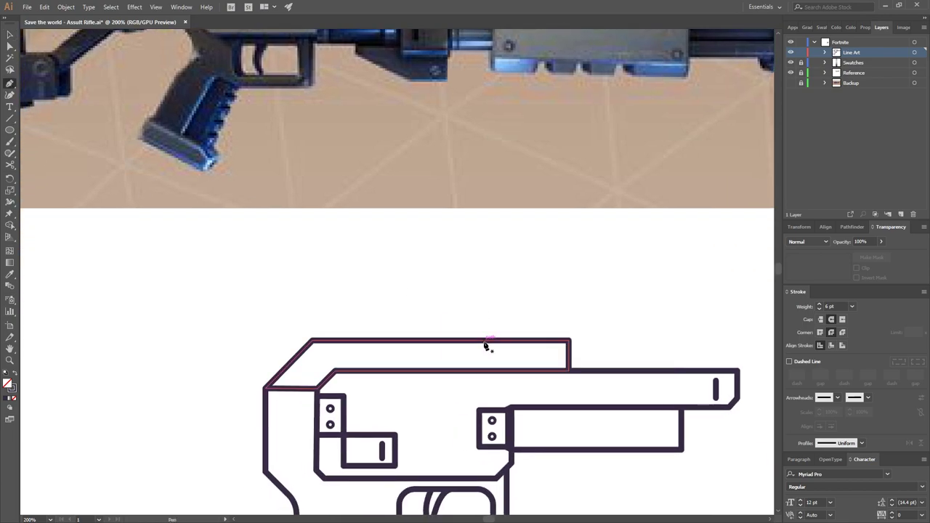
left_click(483, 340)
left_click(483, 328)
left_click(536, 328)
left_click(536, 339)
scroll(528, 416, "down", 1)
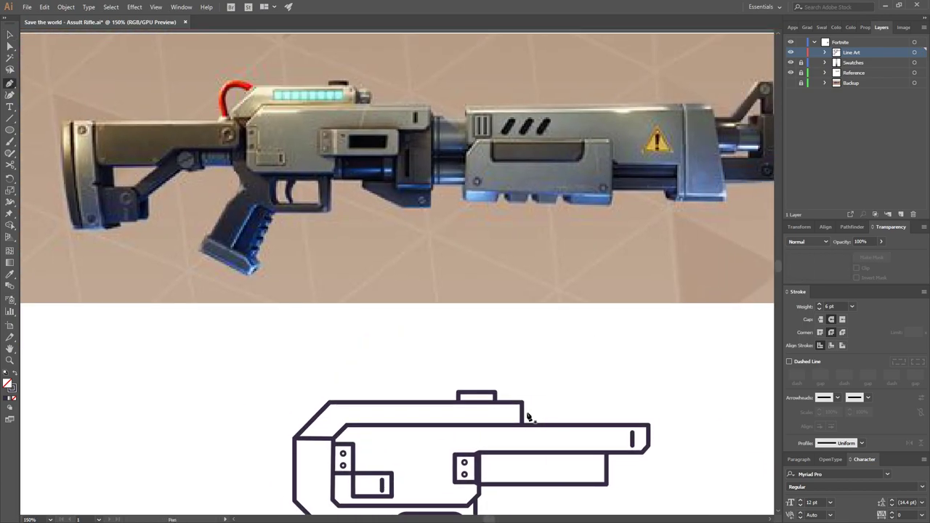
left_click(523, 406)
left_click(540, 406)
left_click(541, 425)
Draw the buttstock outline extending left, with an angled, stepped lower edge
mouse_move(541, 361)
left_mouse_down()
mouse_move(682, 327)
mouse_move(663, 286)
left_mouse_up()
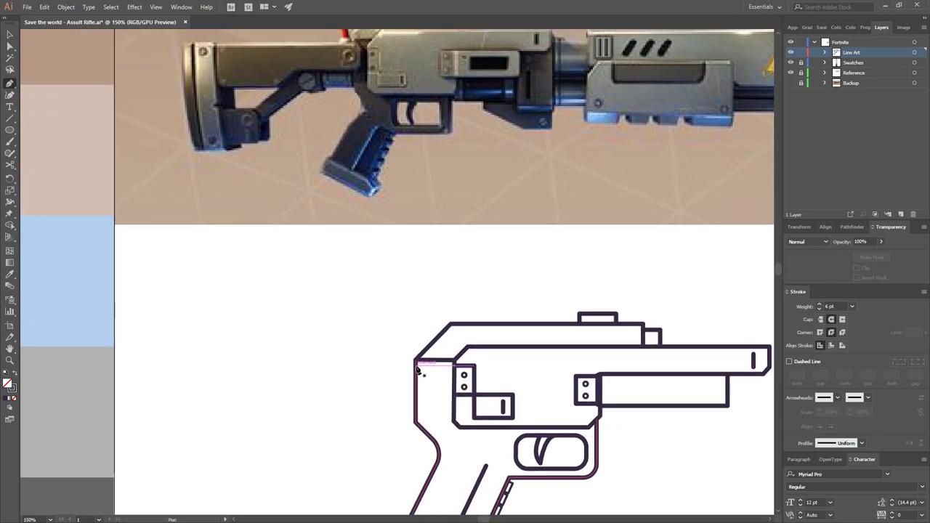
left_click(416, 364)
left_click(437, 371)
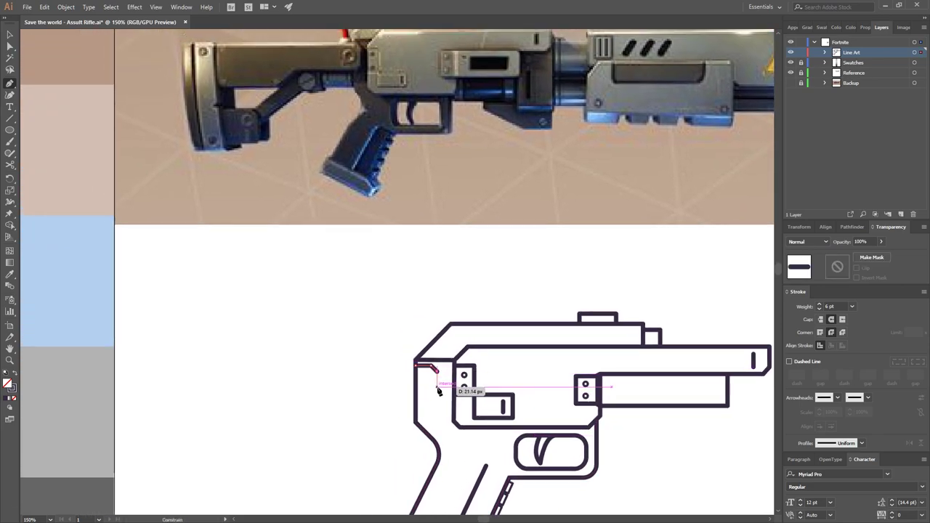
left_click(436, 385)
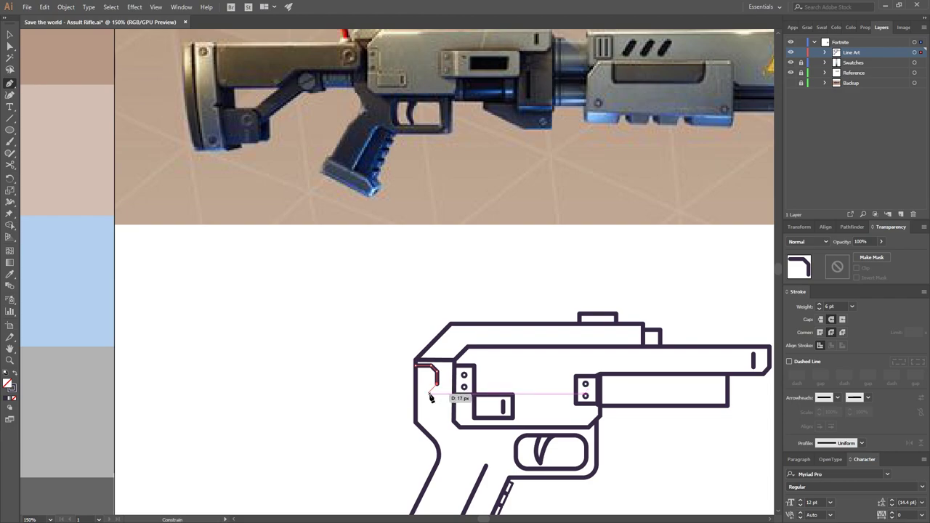
left_click(429, 393)
left_click(344, 393)
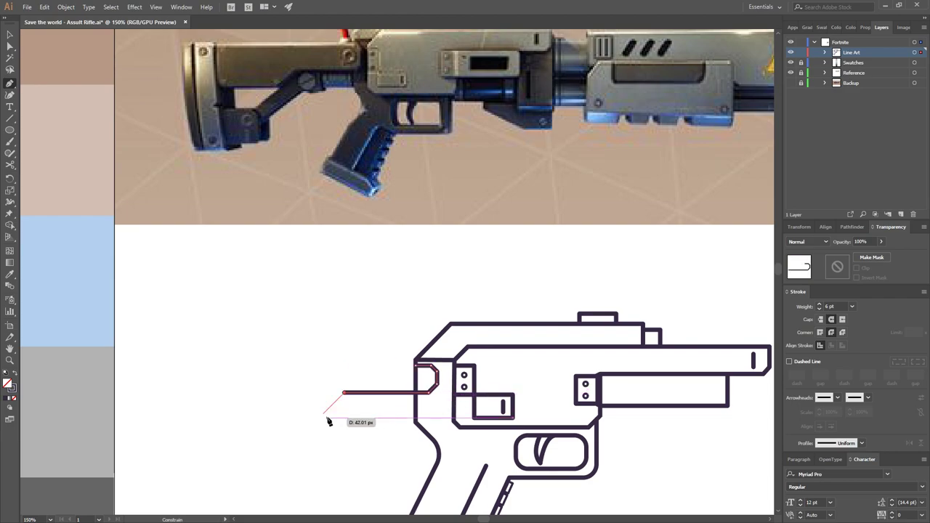
left_click(317, 420)
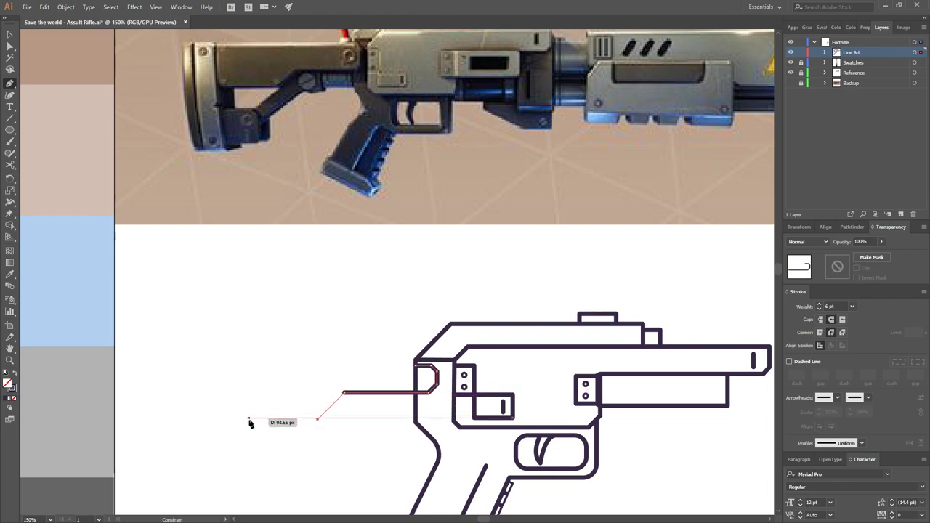
left_click(248, 419)
left_click(248, 366)
left_click(415, 366)
Merge the stock and its tip into one shape with the Shape Builder
key("v")
left_click(306, 312)
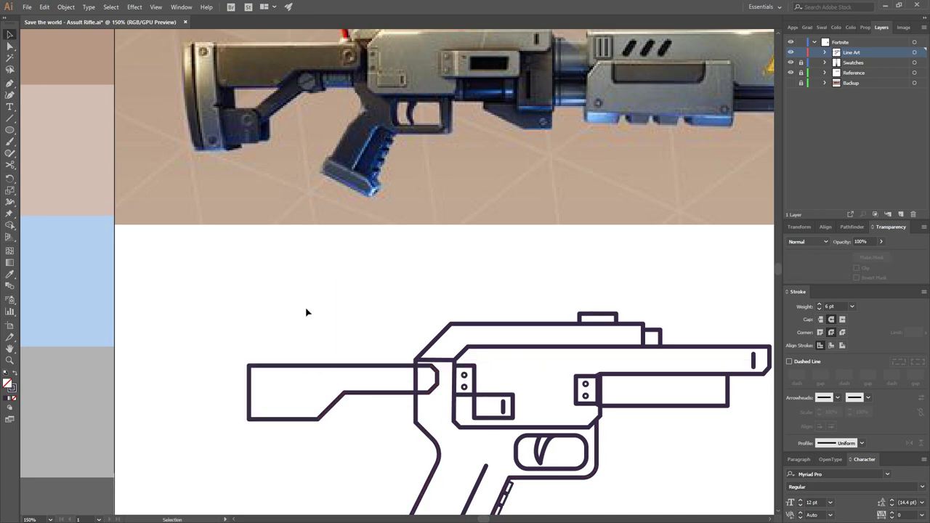
key("ctrl+a")
key("shift+m")
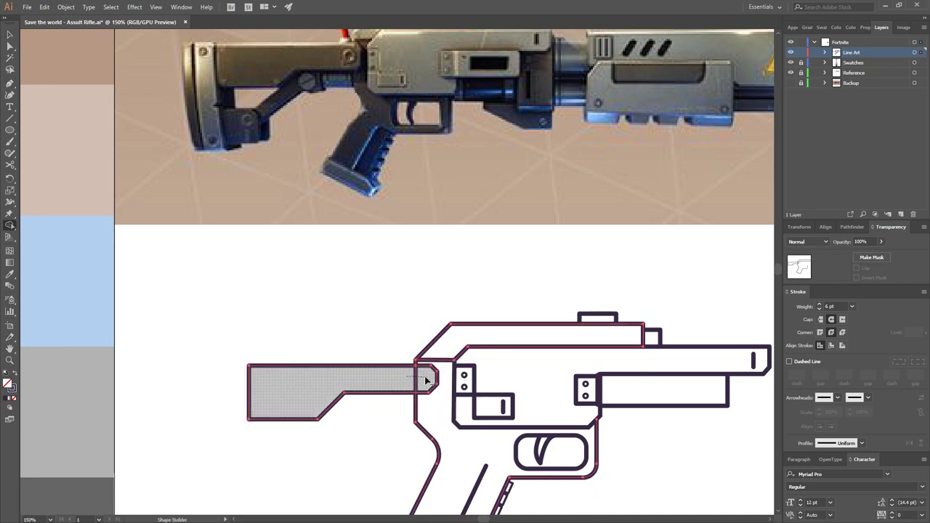
left_click_drag(427, 379, 419, 384)
key("ctrl+shift+a")
Draw a small circle in the stock's tip
scroll(480, 274, "down", 2)
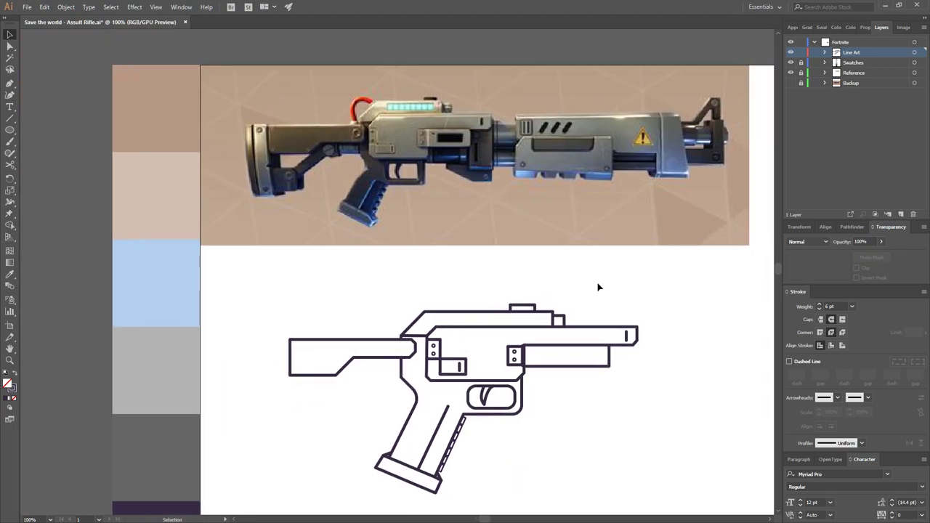
scroll(598, 286, "up", 3)
key("l")
scroll(424, 379, "up", 1)
mouse_move(424, 379)
left_mouse_down()
mouse_move(450, 407)
mouse_move(435, 395)
left_mouse_up()
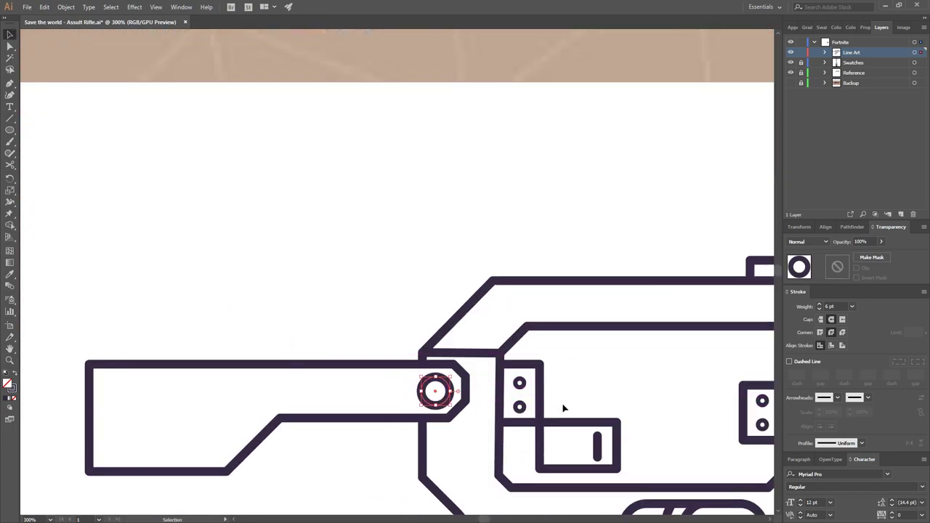
left_click(442, 225)
key("ctrl+1")
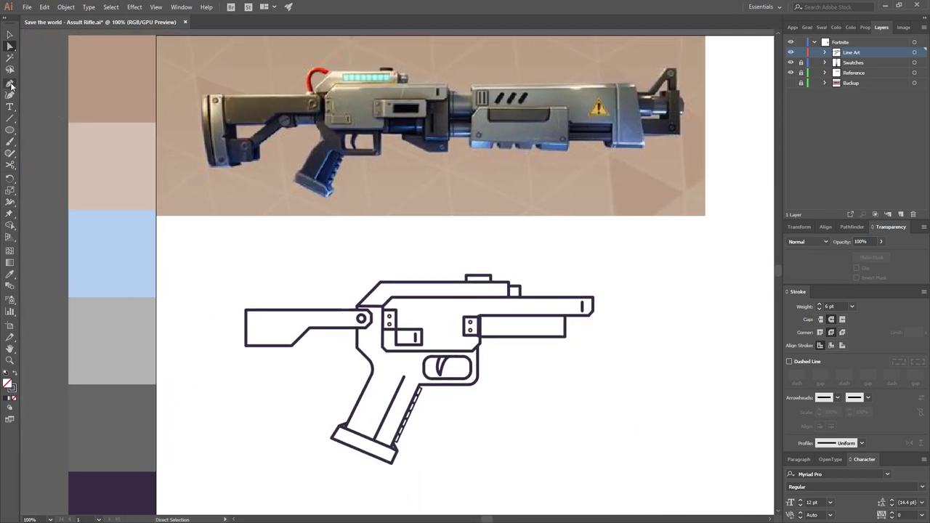
scroll(429, 272, "up", 1)
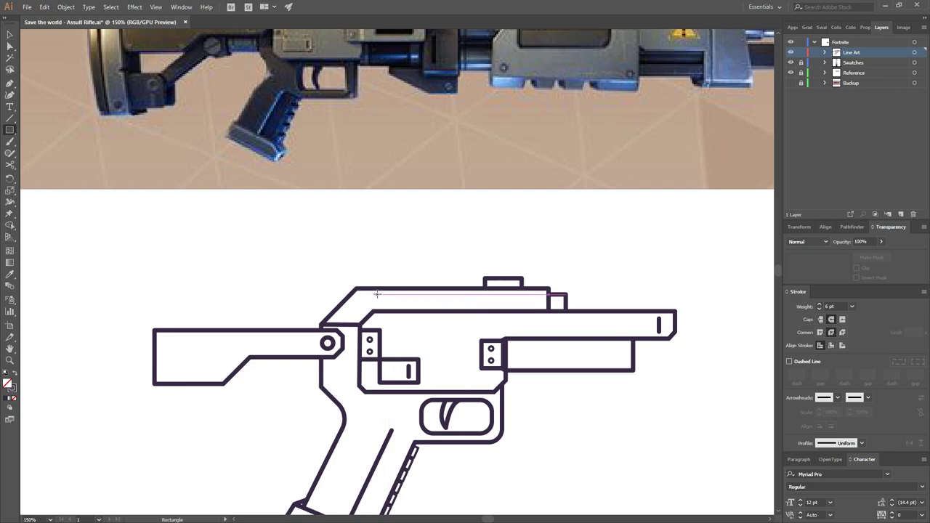
Draw a small square on the receiver top and repeat copies rightward into a vent row
left_click_drag(376, 294, 390, 307)
key("v")
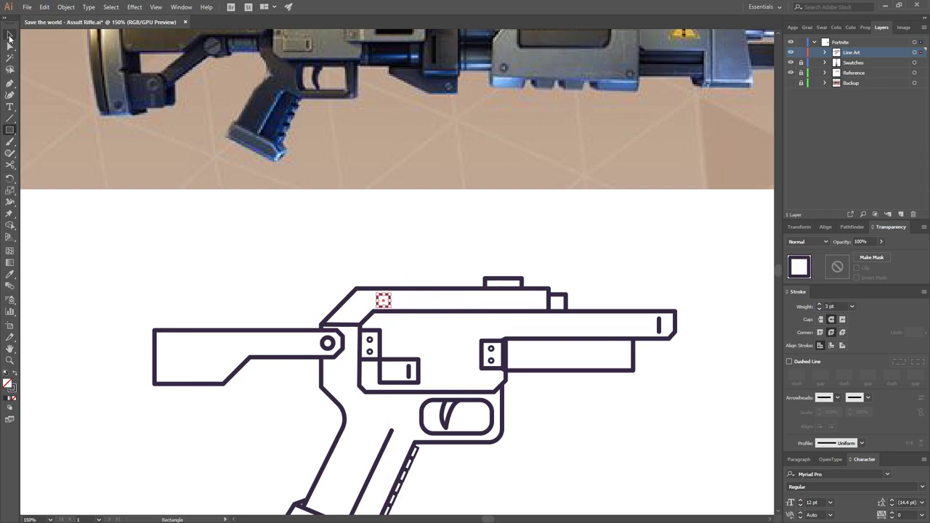
scroll(441, 303, "up", 3)
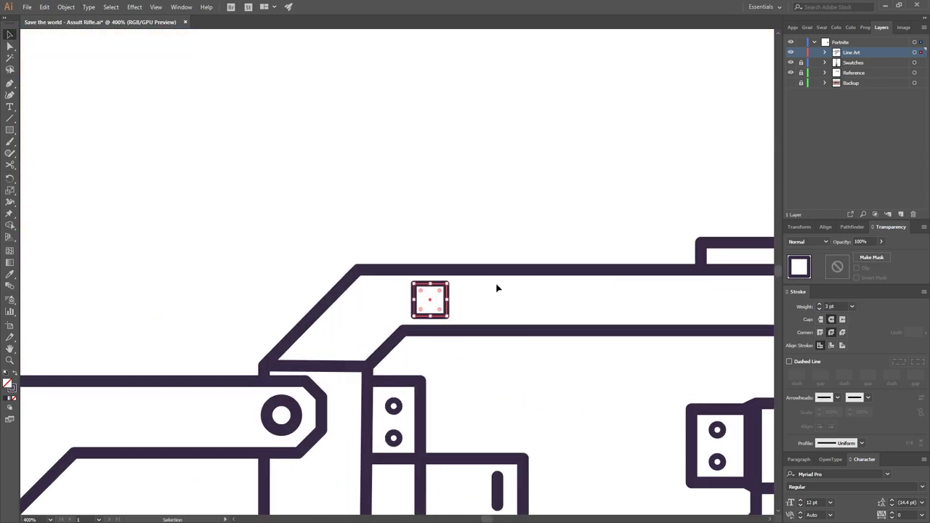
scroll(497, 289, "down", 2)
scroll(480, 351, "down", 3)
left_click_drag(377, 325, 396, 329)
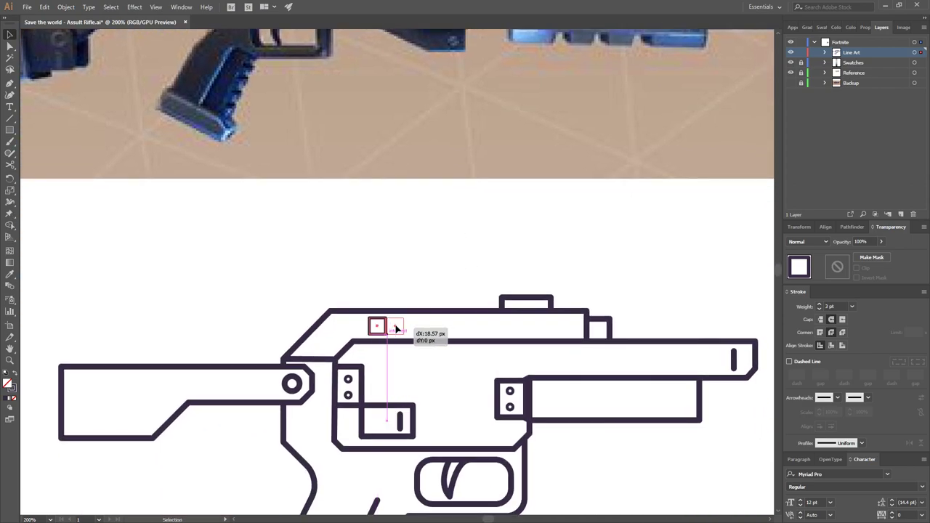
key("ctrl+d")
key("ctrl+d")
key("ctrl+d")
key("ctrl+d")
key("ctrl+d")
key("ctrl+d")
left_click(659, 274)
scroll(637, 293, "down", 2)
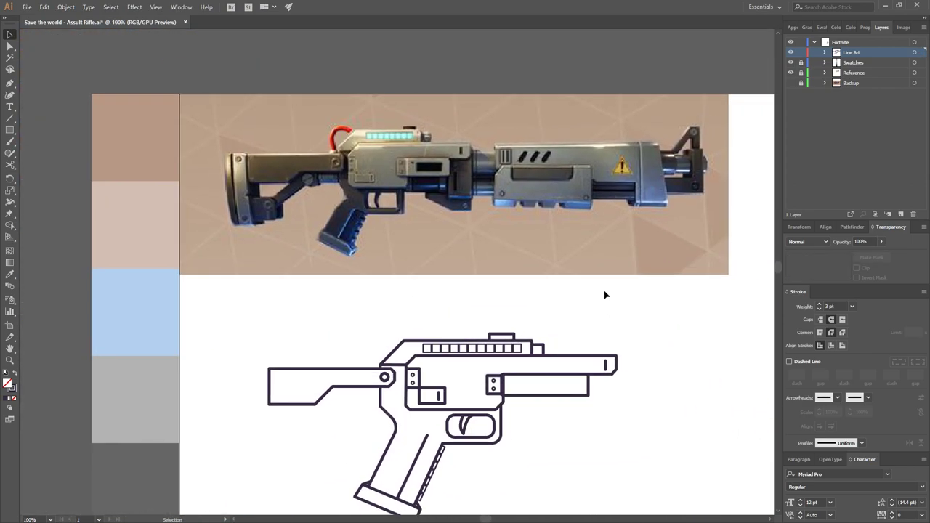
scroll(625, 302, "down", 2)
left_click_drag(583, 302, 585, 304)
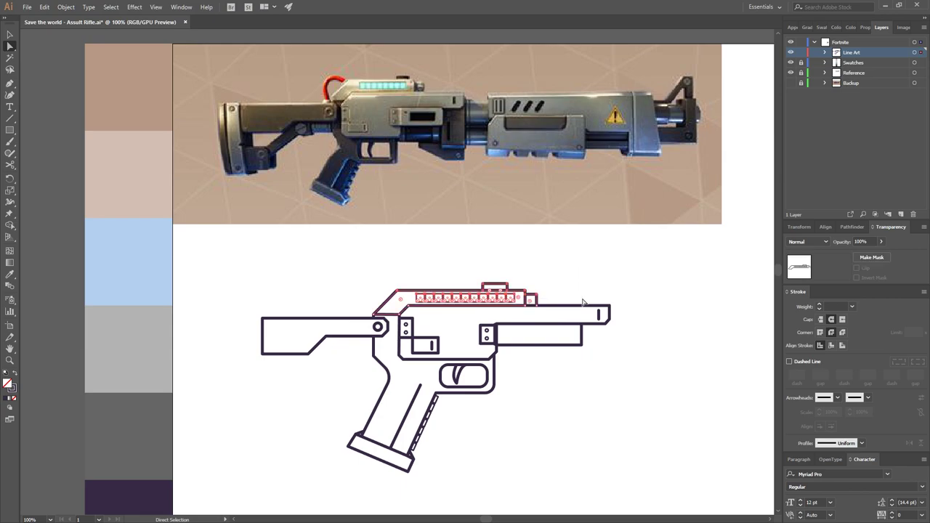
left_click(611, 281)
scroll(650, 320, "up", 2)
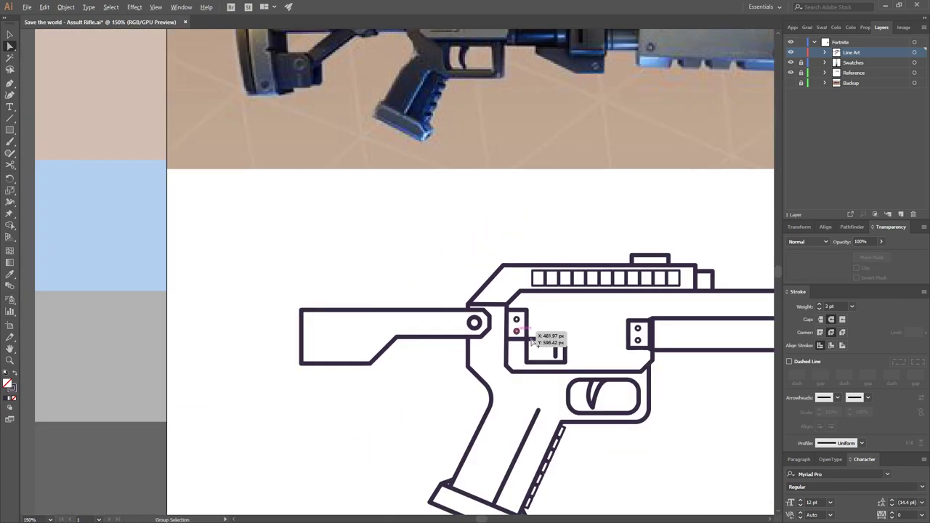
scroll(596, 385, "down", 2)
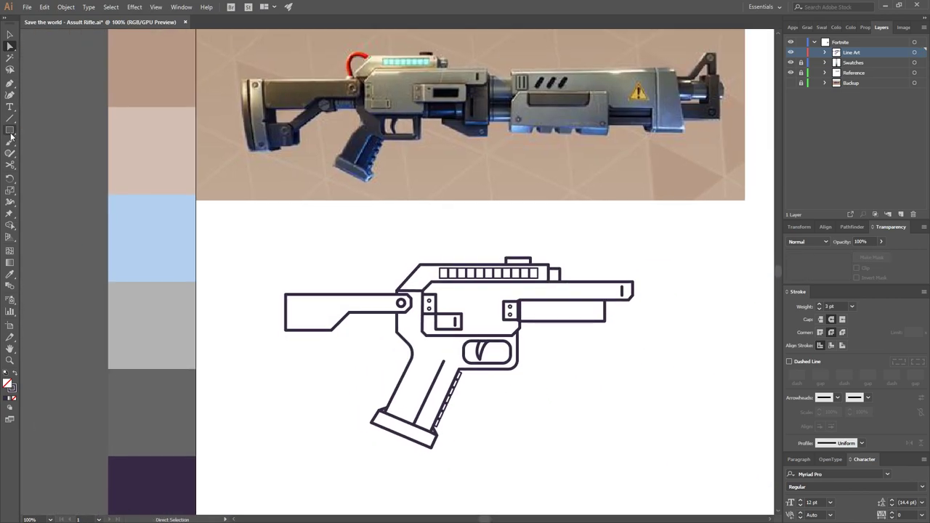
left_click_drag(701, 388, 592, 249)
mouse_move(676, 481)
left_mouse_down()
mouse_move(328, 328)
mouse_move(343, 324)
left_mouse_up()
left_click(460, 335)
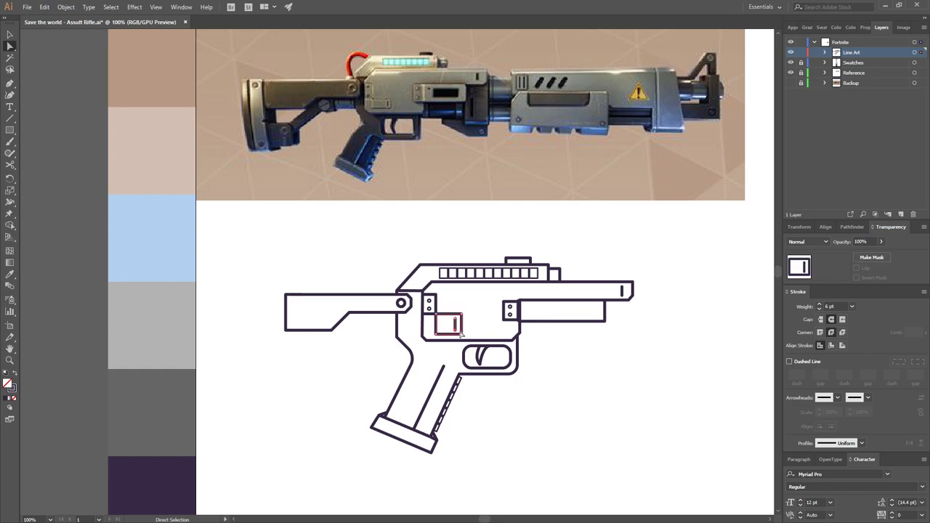
left_click(619, 394)
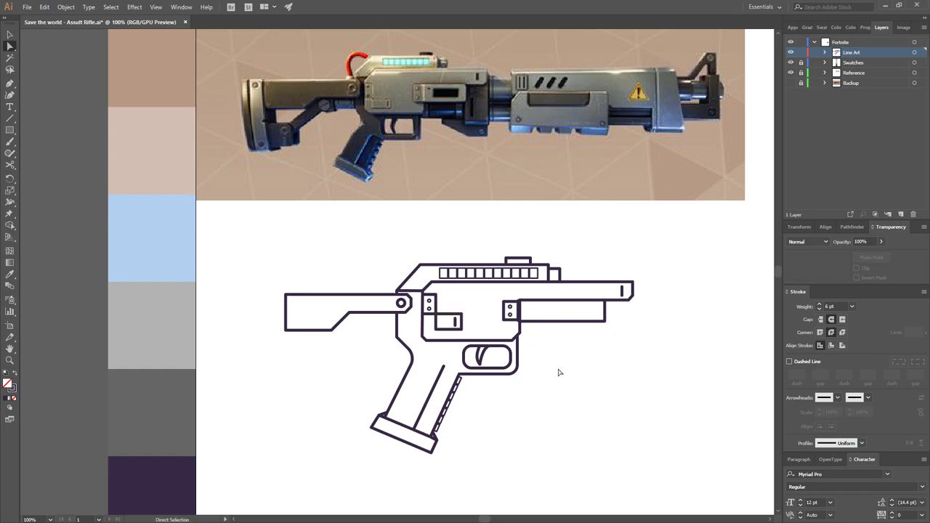
scroll(473, 409, "up", 1)
Drag a grip anchor to reshape the grip outline
left_click(379, 353)
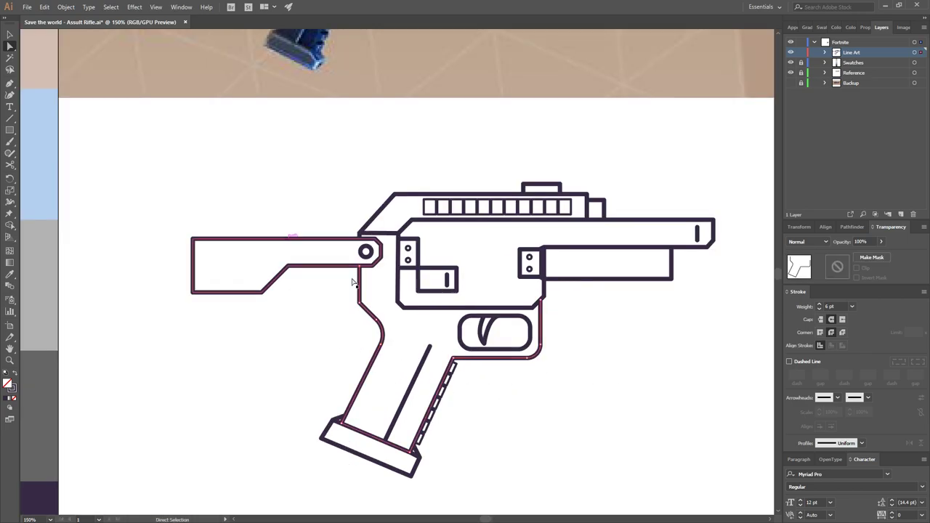
left_click_drag(380, 346, 385, 349)
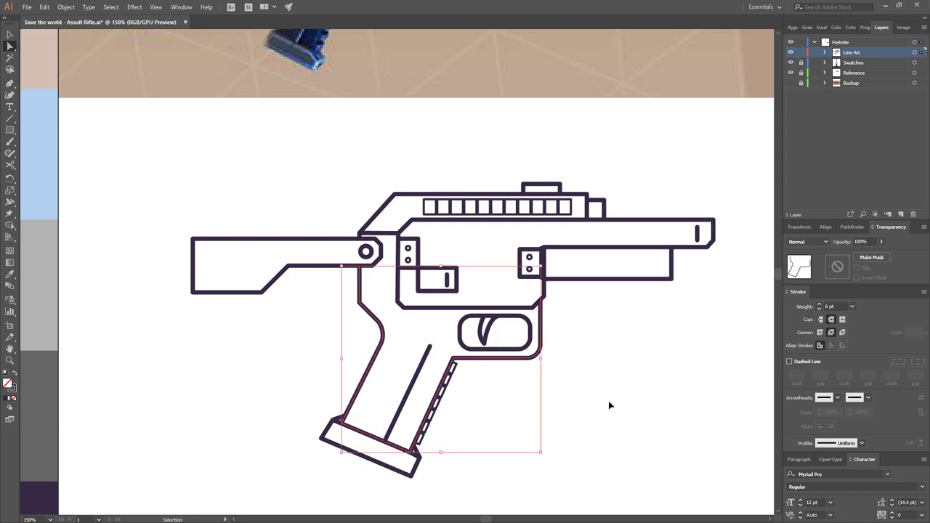
key("ctrl+minus")
left_click(502, 409)
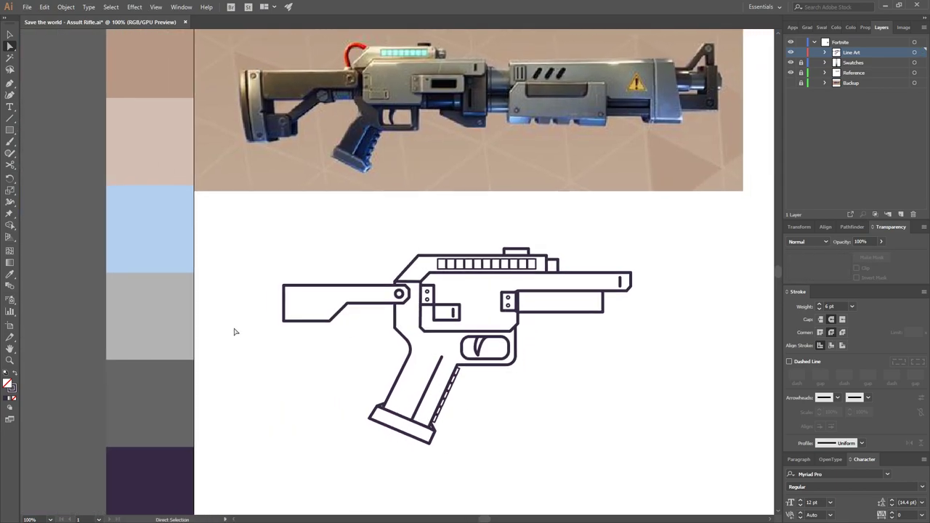
Shift the whole rifle tracing to the right
key("ctrl+a")
left_click_drag(485, 265, 550, 265)
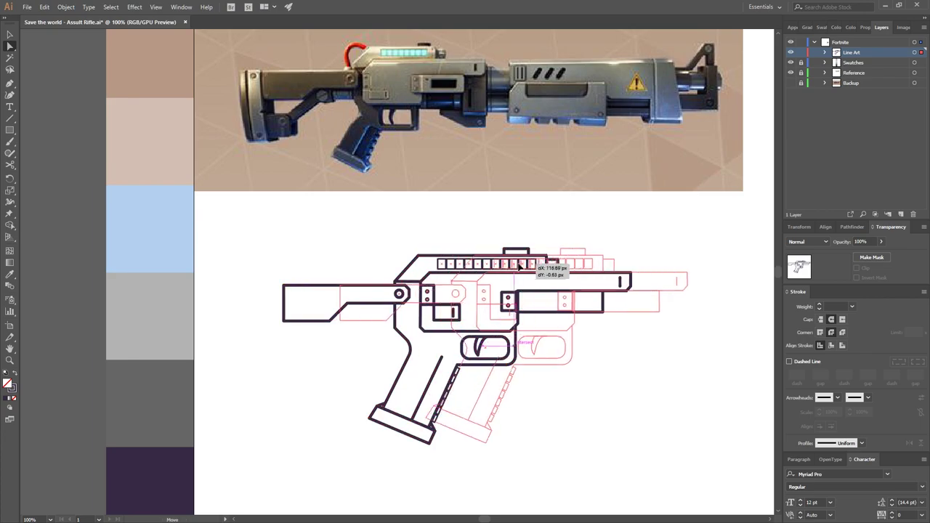
key("ctrl+shift+a")
Draw a narrow rectangular bracket beneath the stock where it meets the receiver
key("p")
scroll(465, 367, "up", 1)
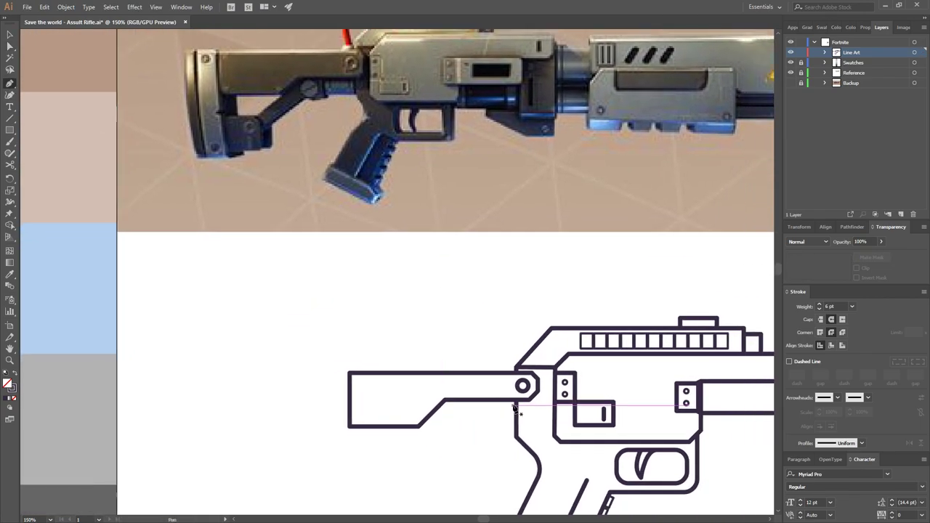
key("m")
mouse_move(458, 377)
left_mouse_down()
mouse_move(466, 398)
mouse_move(474, 390)
mouse_move(461, 401)
mouse_move(436, 398)
left_mouse_up()
key("v")
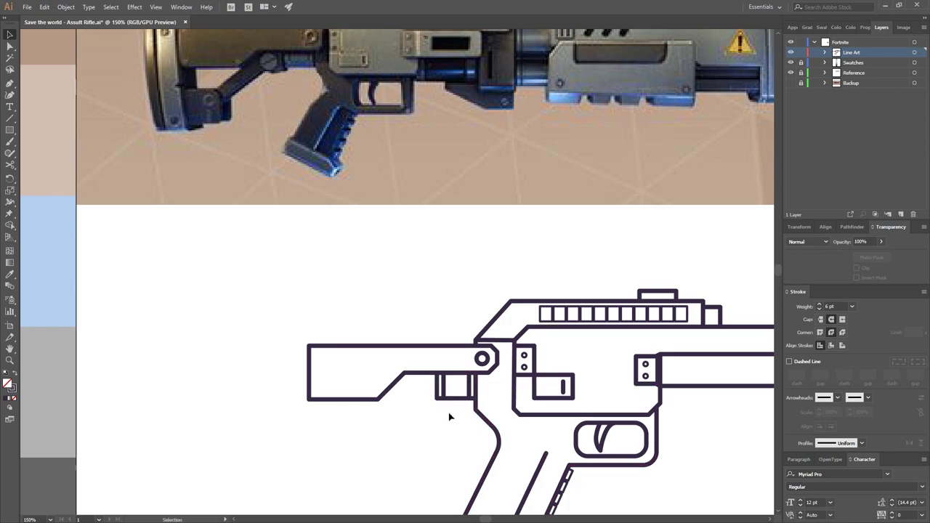
Check the new block under the stock and the grip outline's anchor points
left_click(473, 391)
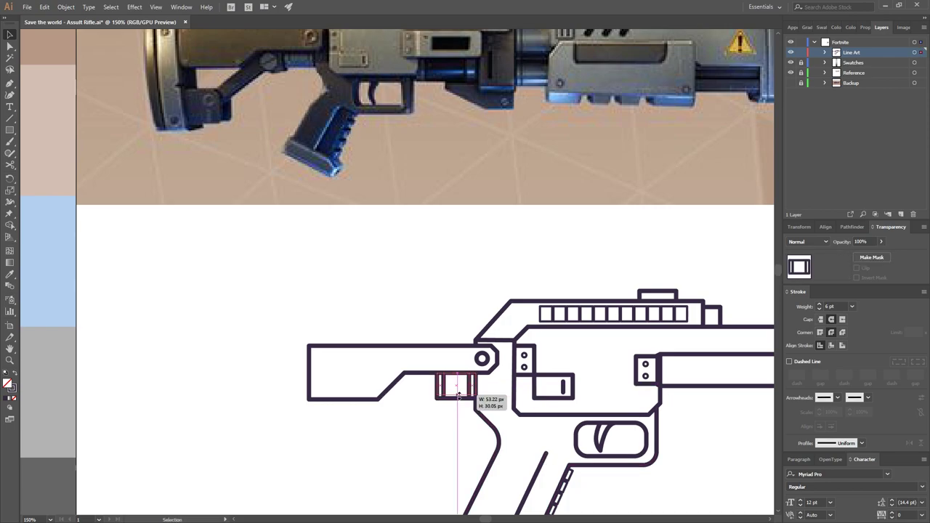
left_click(425, 421)
left_click(474, 416)
key("a")
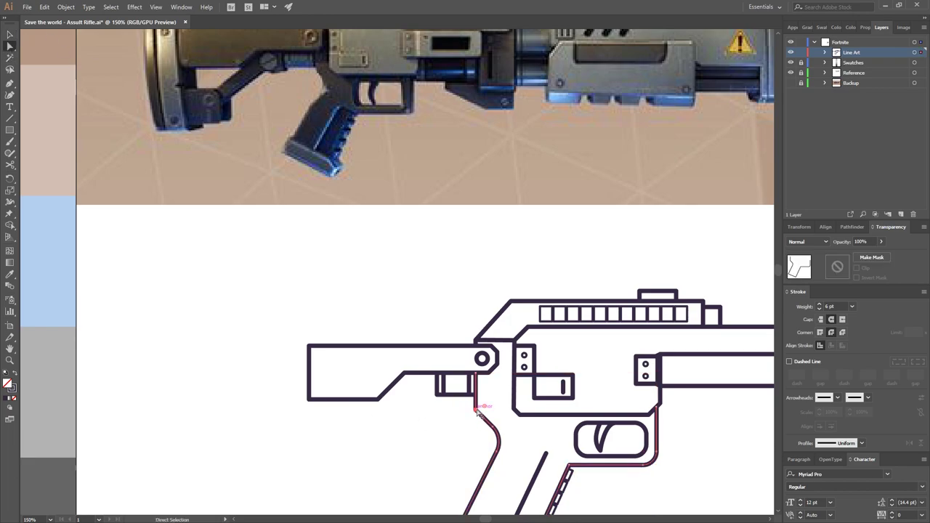
left_click(436, 440)
left_click(581, 449)
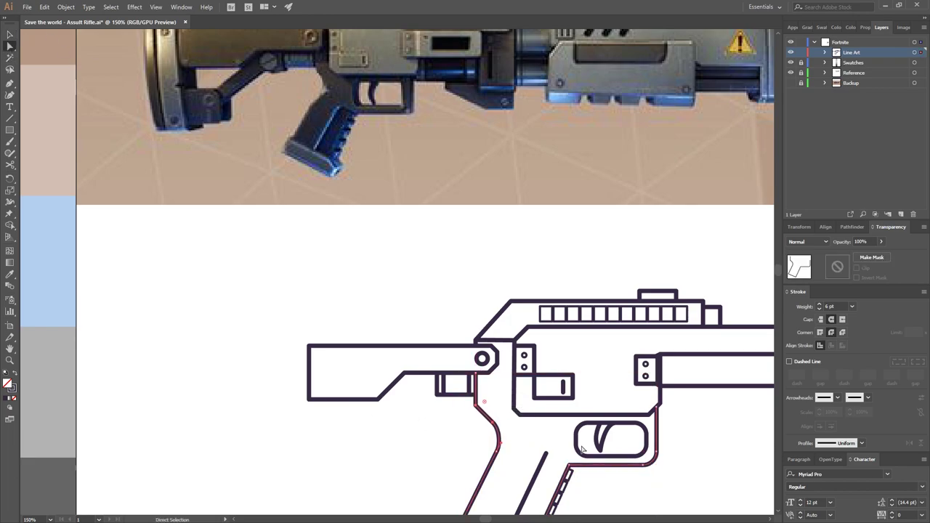
left_click(425, 442)
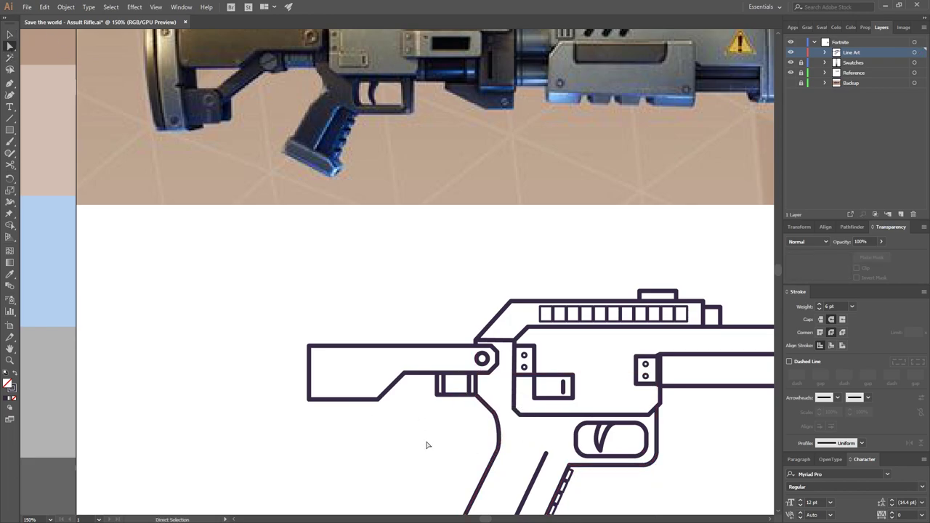
scroll(439, 393, "down", 1)
scroll(438, 392, "up", 1)
scroll(438, 392, "left", 1)
Place a copy of the small block further left under the stock
left_click(9, 130)
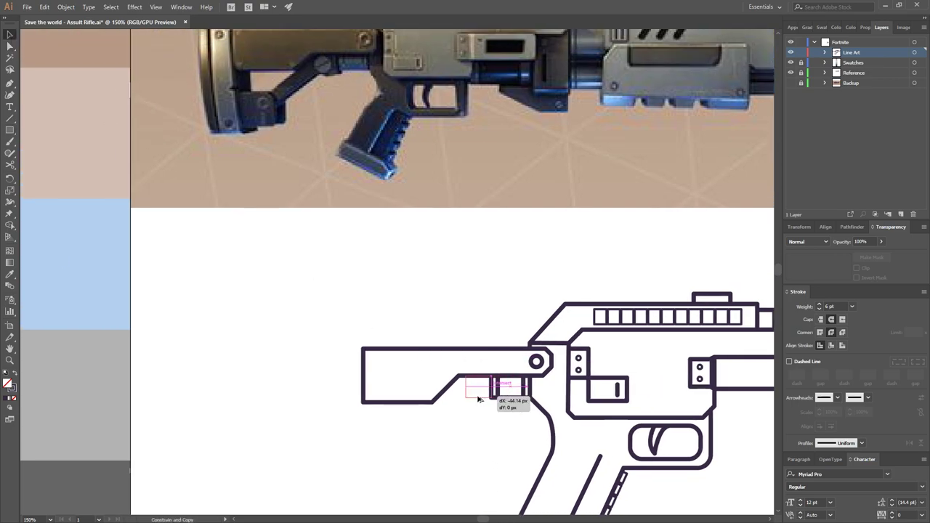
key("v")
mouse_move(465, 377)
left_mouse_down()
mouse_move(492, 398)
mouse_move(470, 387)
left_mouse_up()
left_click(489, 434)
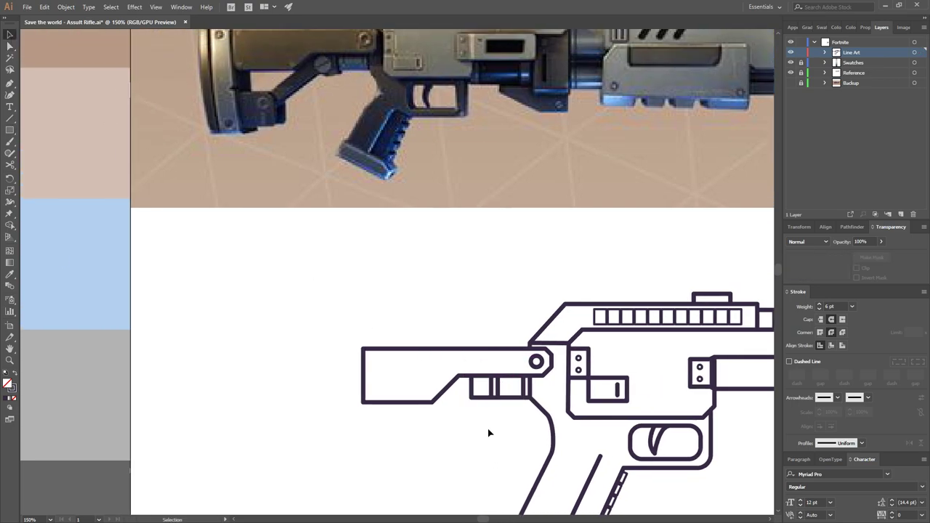
Draw two parallel diagonal lines running down-left from the block's corner
scroll(326, 279, "left", 1)
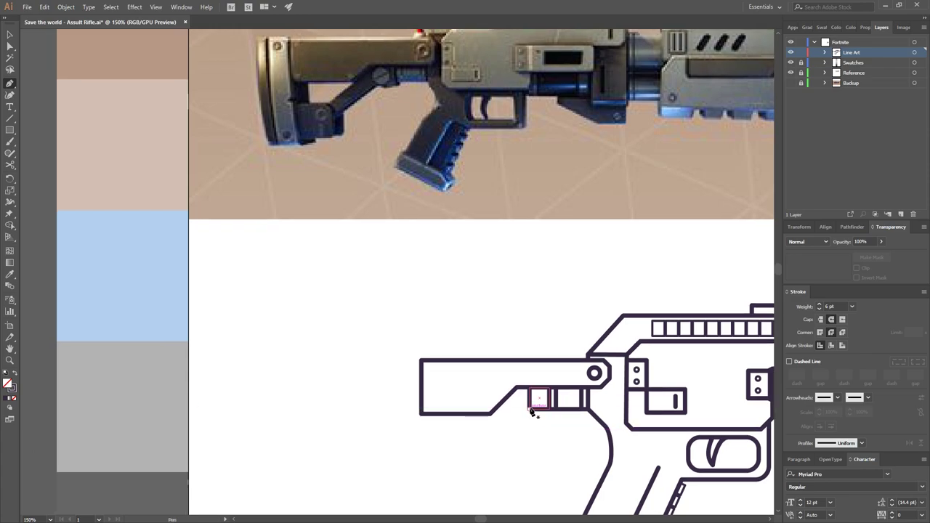
left_click(529, 410)
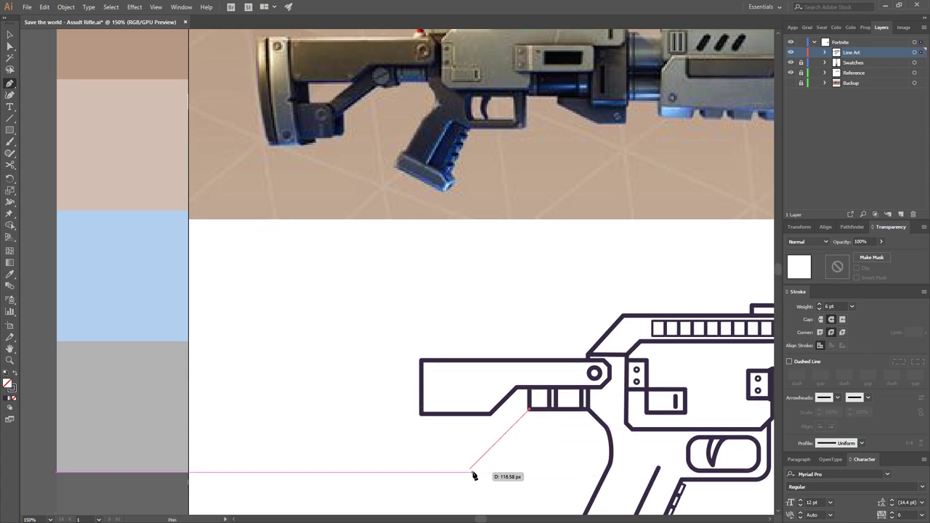
left_click(470, 470)
key("Escape")
left_click(490, 414)
left_click(447, 456)
left_click(573, 471, "ctrl")
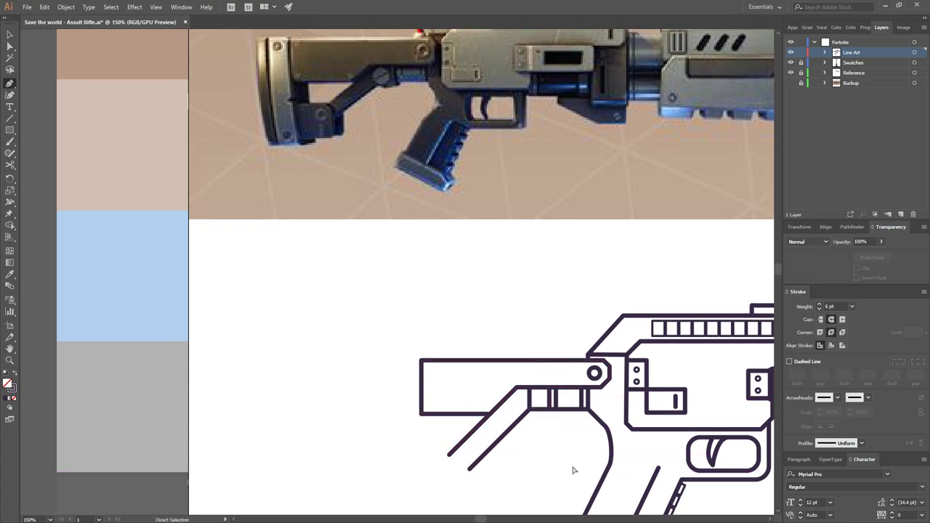
Copy the small screw circle into the leftmost box and centre it there
left_click_drag(594, 373, 541, 397)
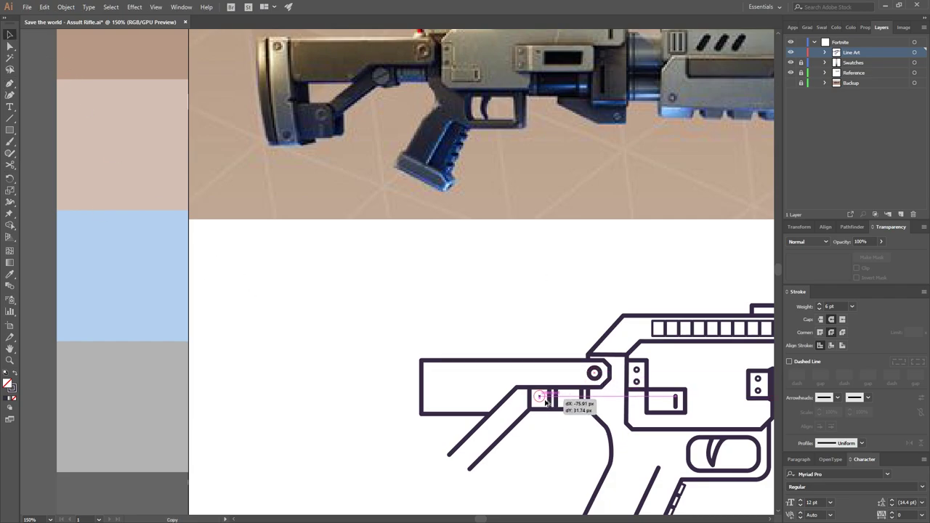
scroll(582, 451, "up", 1)
scroll(542, 437, "down", 1)
left_click(537, 400)
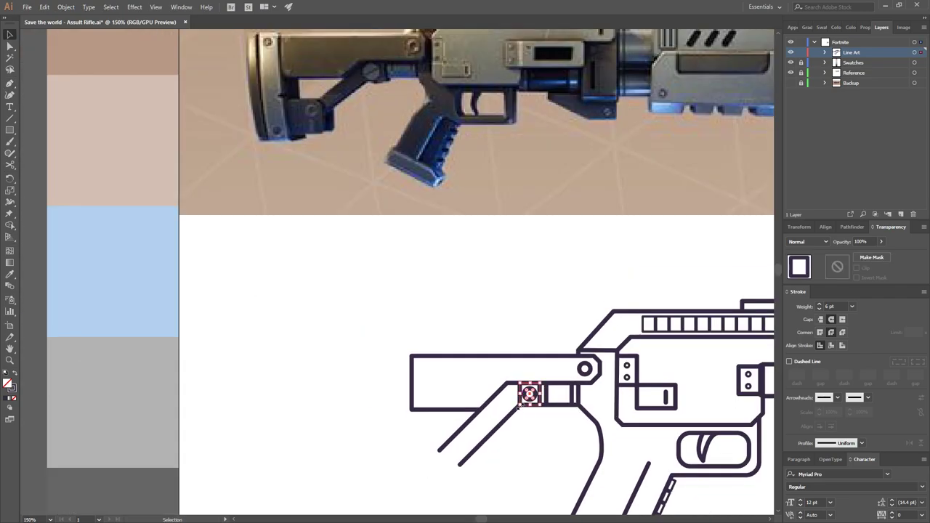
key("shift+F7")
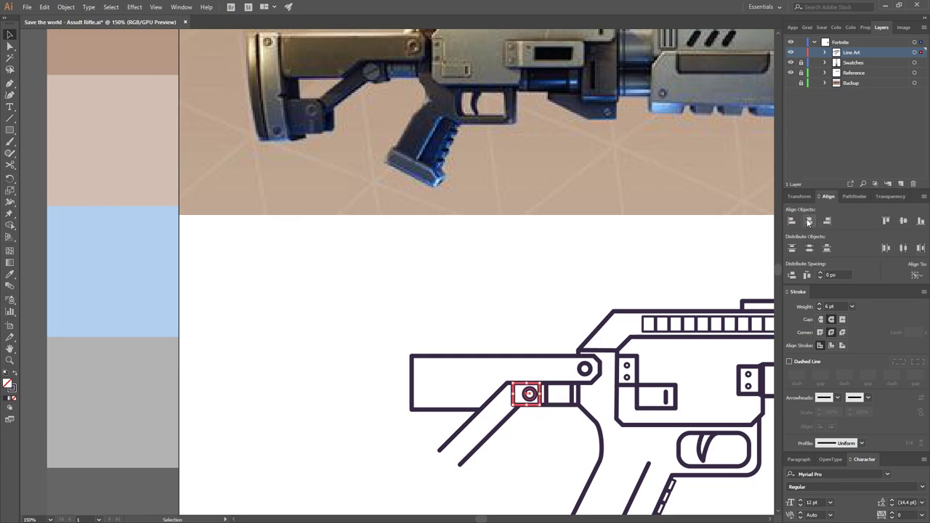
left_click(542, 459)
Draw the diagonal slot line across the screw circle, then zoom out to the whole rifle
scroll(543, 459, "up", 1)
scroll(617, 443, "up", 2)
key("p")
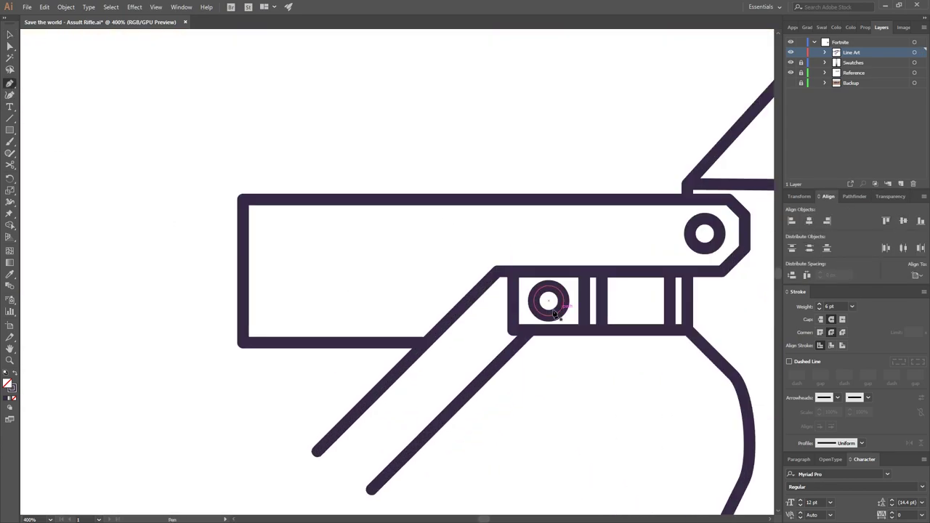
left_click(558, 291)
left_click(561, 299)
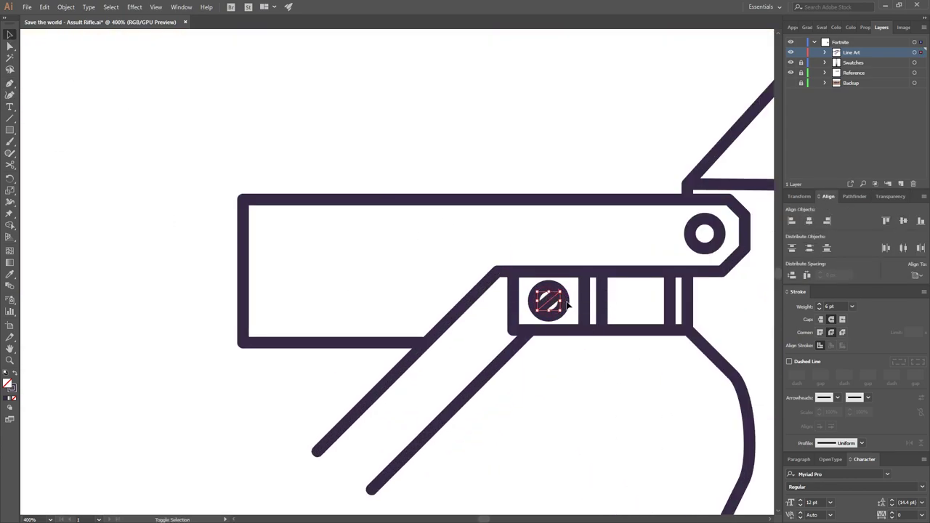
key("ctrl+minus")
key("ctrl+minus")
key("ctrl+minus")
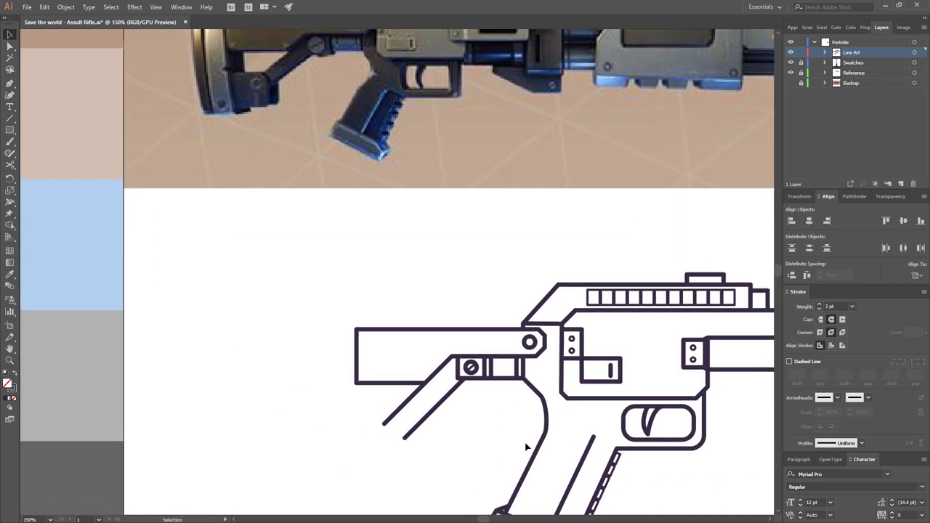
left_click_drag(511, 432, 585, 450)
key("ctrl+minus")
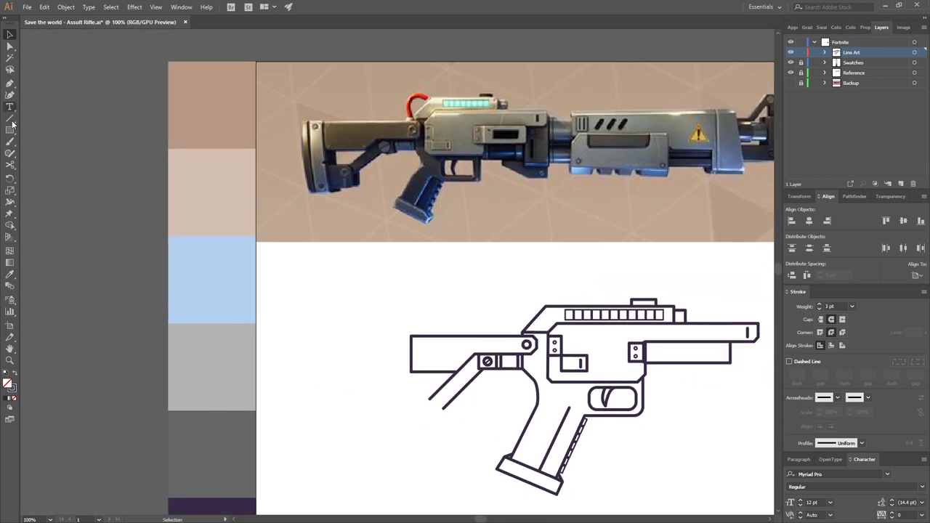
Draw a tall 6 pt rectangle plus a thin rectangle as the double-lined butt plate
left_click_drag(412, 335, 394, 433)
double_click(829, 306)
type("6")
key("Return")
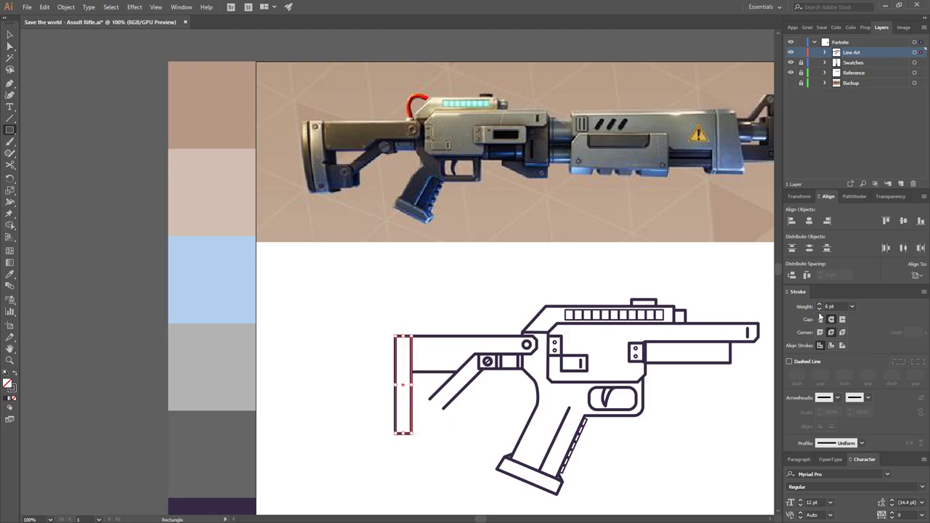
left_click_drag(394, 336, 386, 433)
left_click(453, 467)
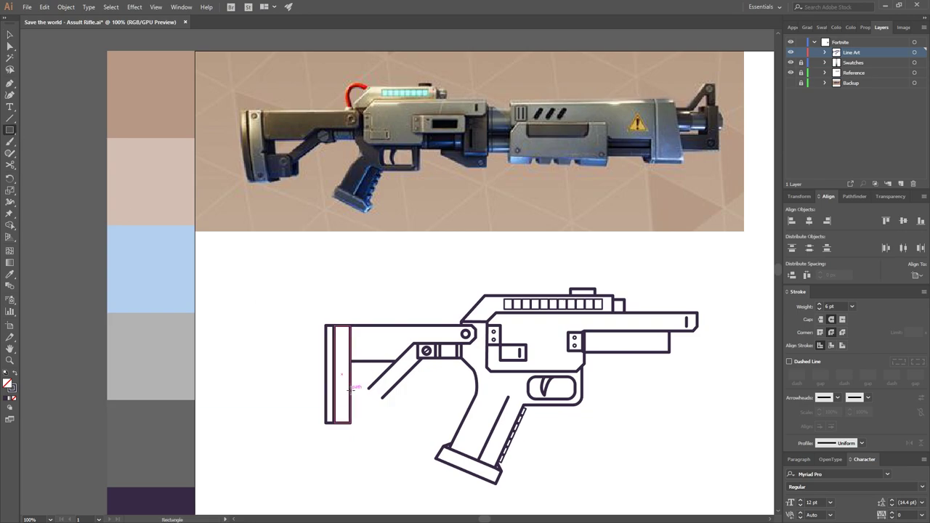
Add a small block at the stock's bottom and round its upper-right corner
left_click_drag(350, 388, 385, 424)
key("ctrl+=")
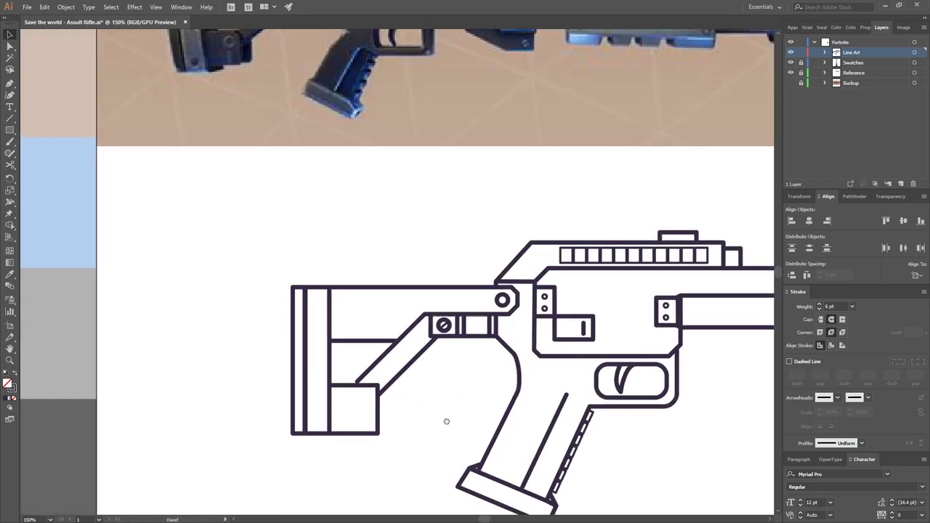
left_click_drag(446, 422, 498, 458)
left_click(10, 82)
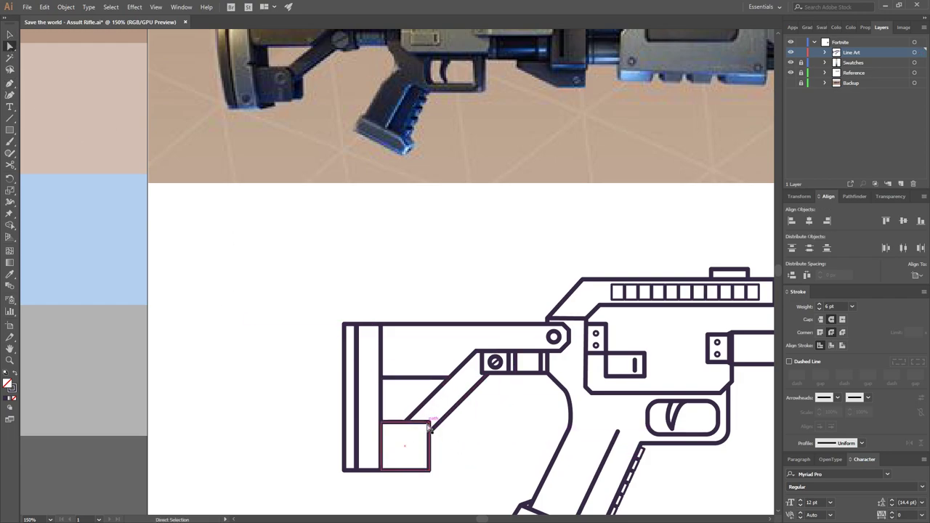
left_click_drag(418, 436, 420, 437)
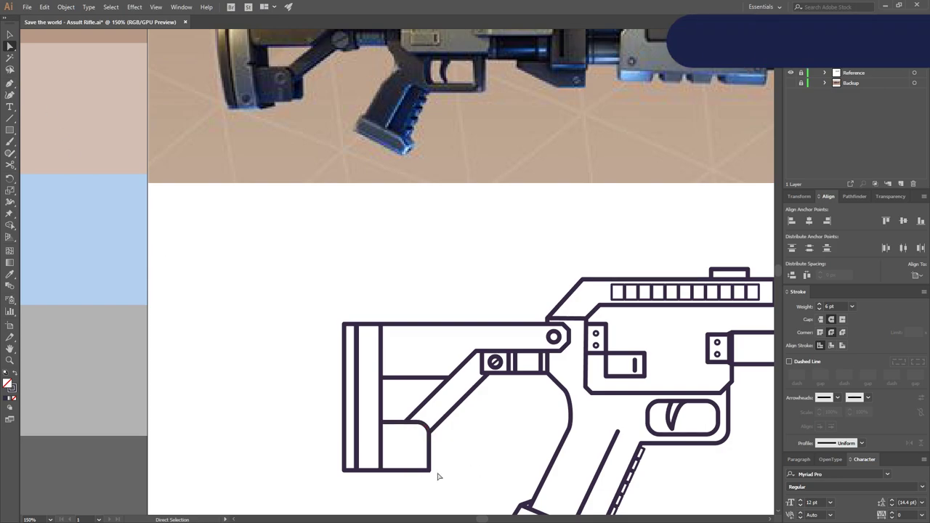
left_click(504, 491)
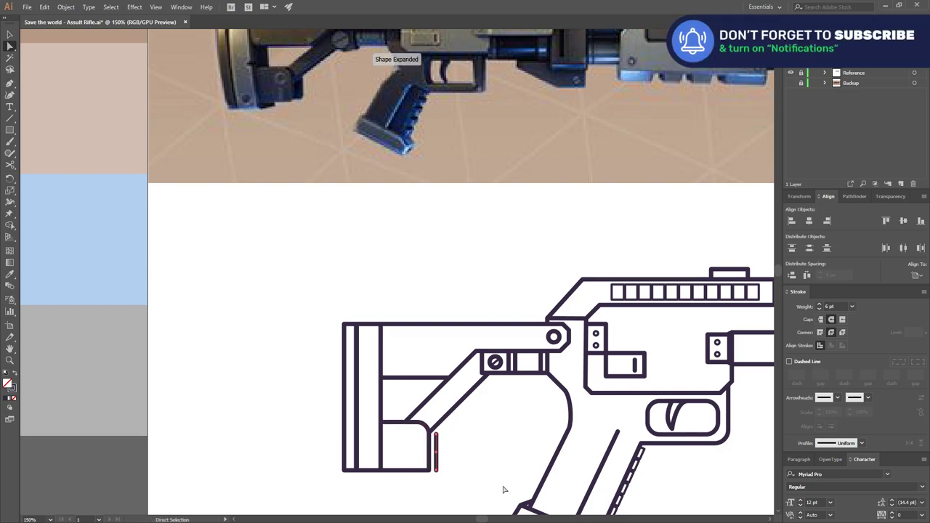
Merge the lower block and the diagonal strut into one shape with Shape Builder
left_click(11, 33)
key("shift+m")
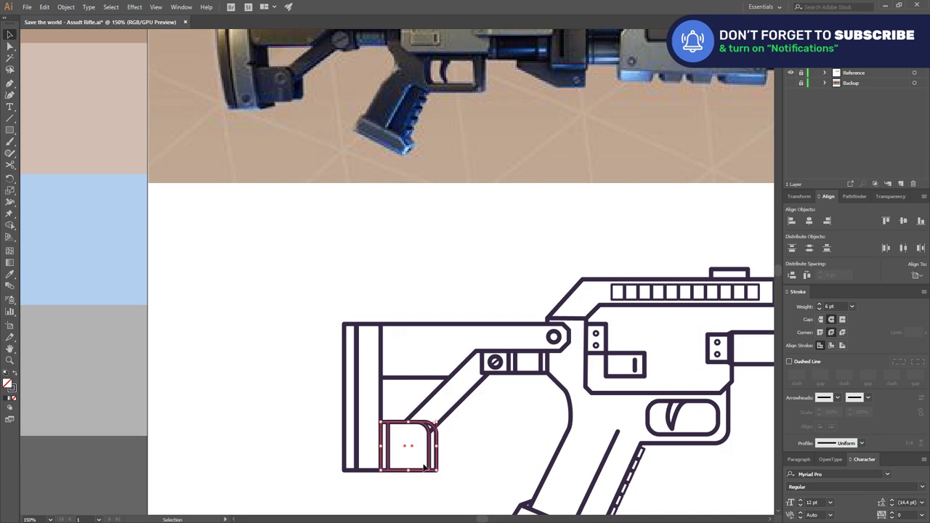
scroll(451, 450, "up", 1)
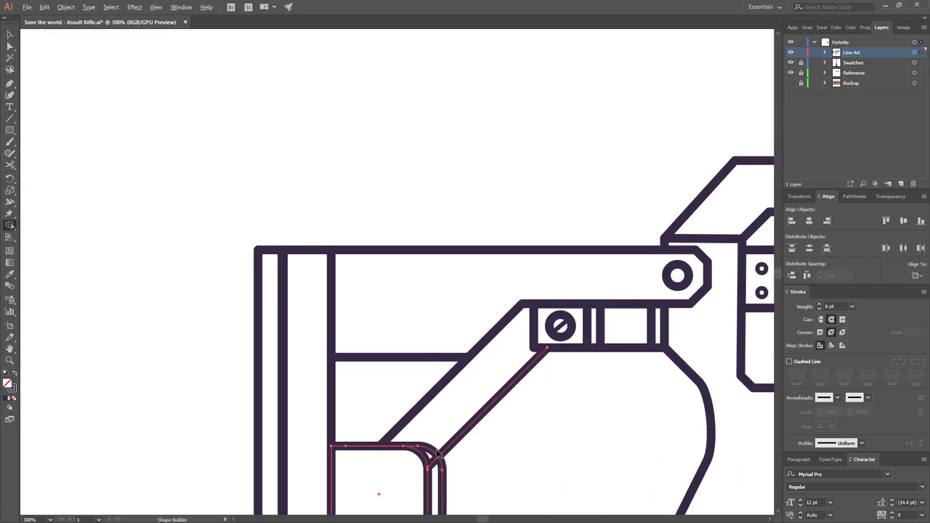
left_click(521, 471)
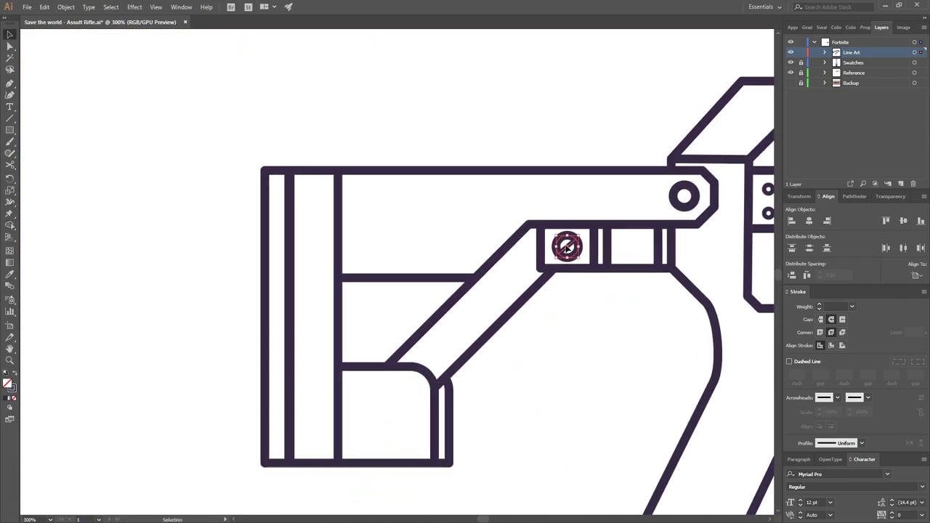
Copy the screw onto the lower block and add a vertical line inside the stock
mouse_move(568, 247)
left_mouse_down()
mouse_move(411, 388)
mouse_move(407, 442)
left_mouse_up()
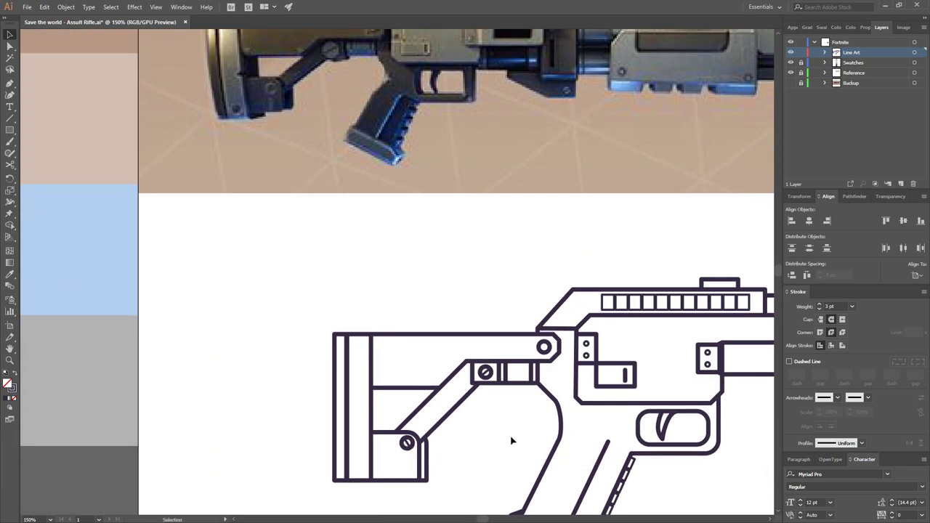
left_click(10, 83)
left_click(383, 389)
left_click(383, 428)
Add an anchor to the butt plate's left edge and bow that edge outward
left_click(336, 409)
left_click_drag(9, 83, 61, 118)
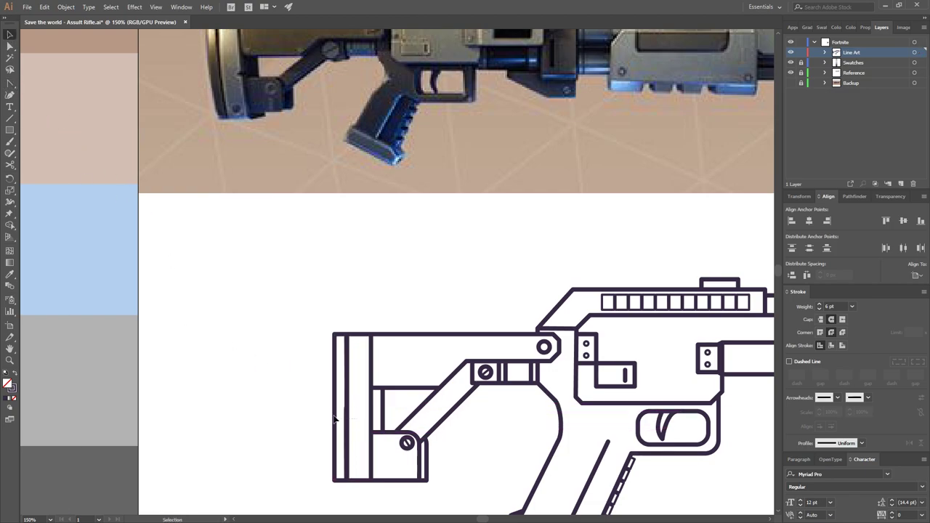
key("a")
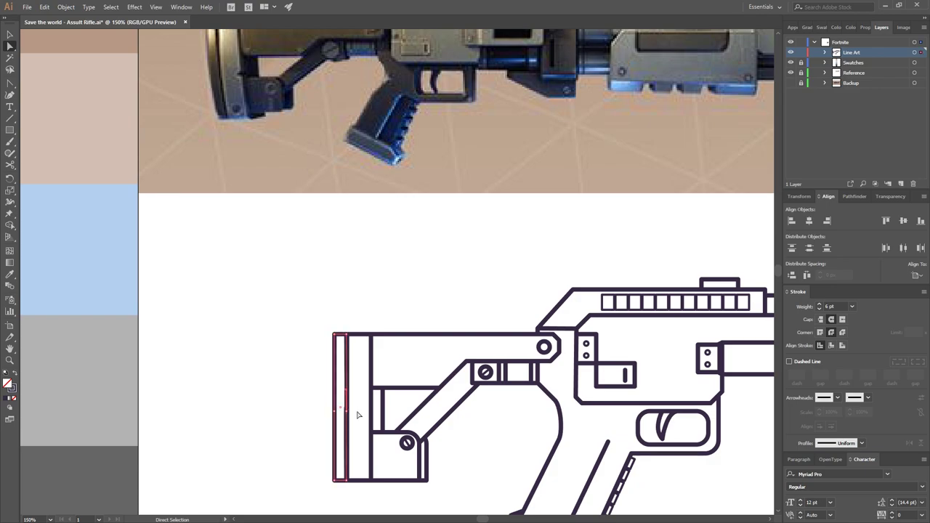
left_click_drag(334, 411, 363, 402)
scroll(351, 415, "up", 2)
key("ctrl+z")
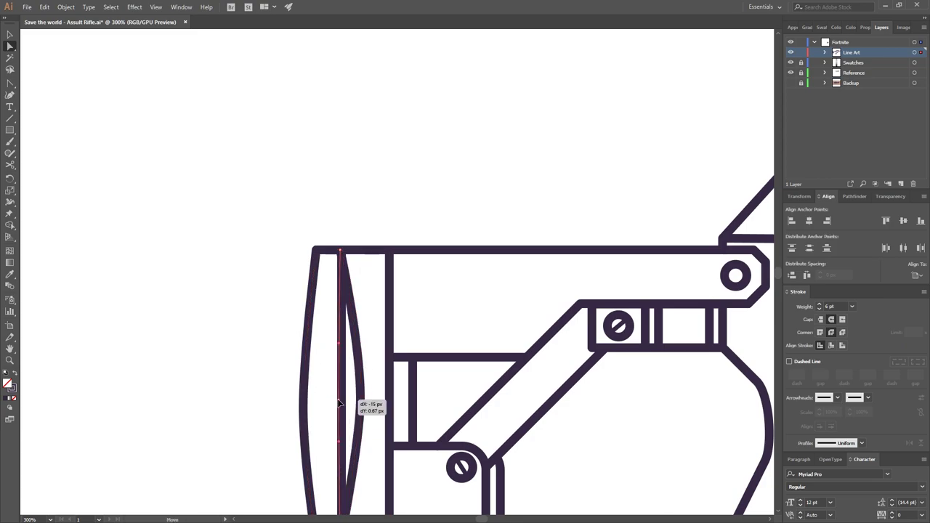
scroll(367, 407, "down", 2)
scroll(367, 407, "up", 3)
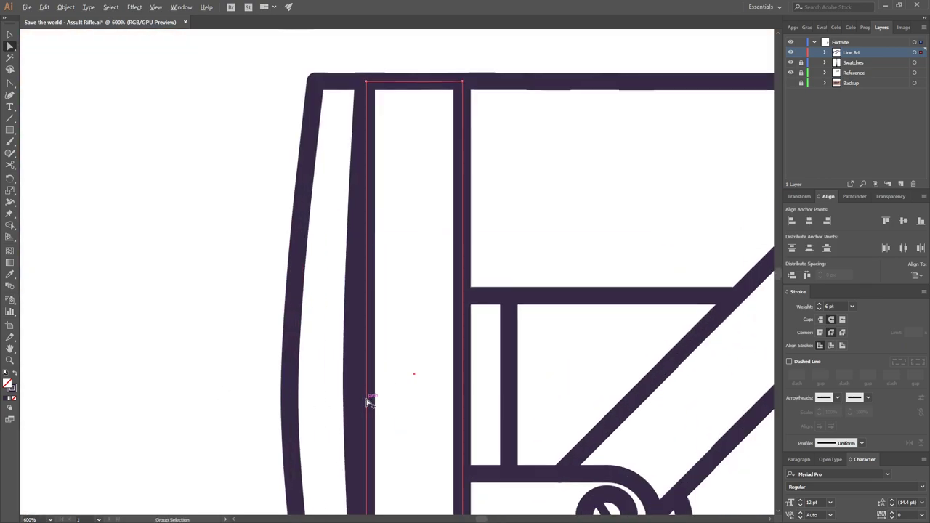
scroll(356, 378, "up", 1)
scroll(345, 382, "down", 2)
scroll(290, 349, "down", 3)
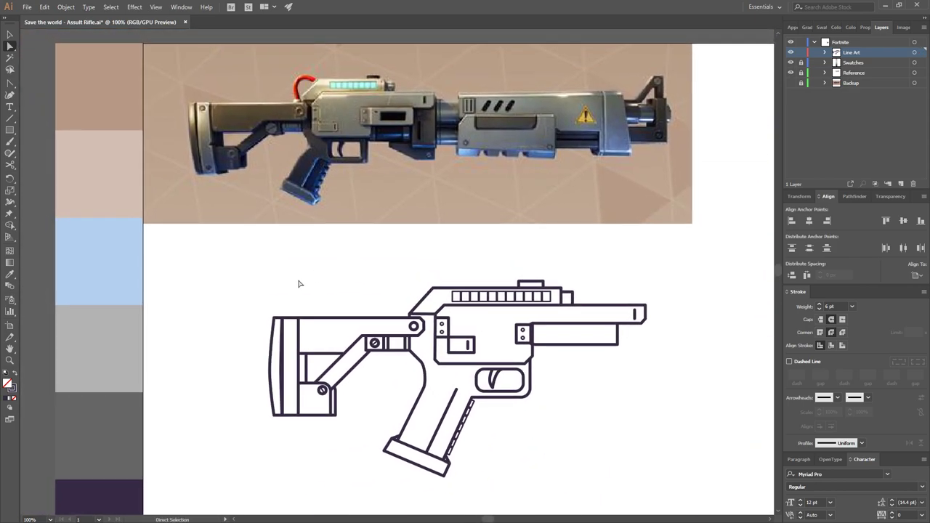
Nudge the lower stock block's bottom edge upward
left_click(276, 342)
scroll(291, 331, "up", 1)
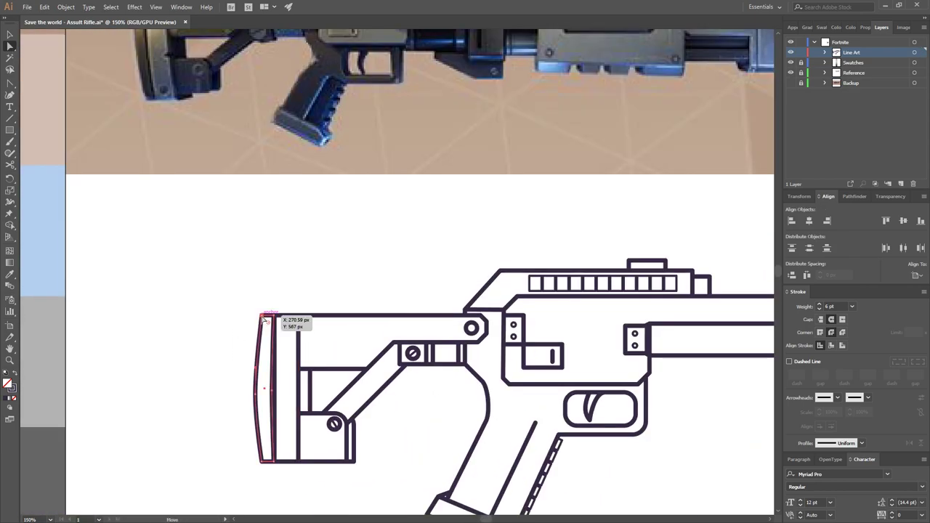
scroll(334, 364, "down", 1)
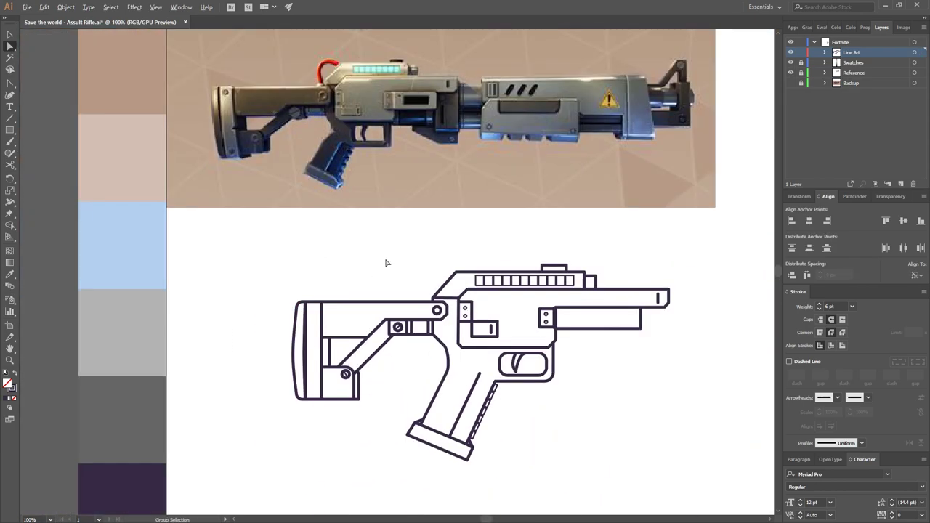
scroll(284, 434, "up", 1)
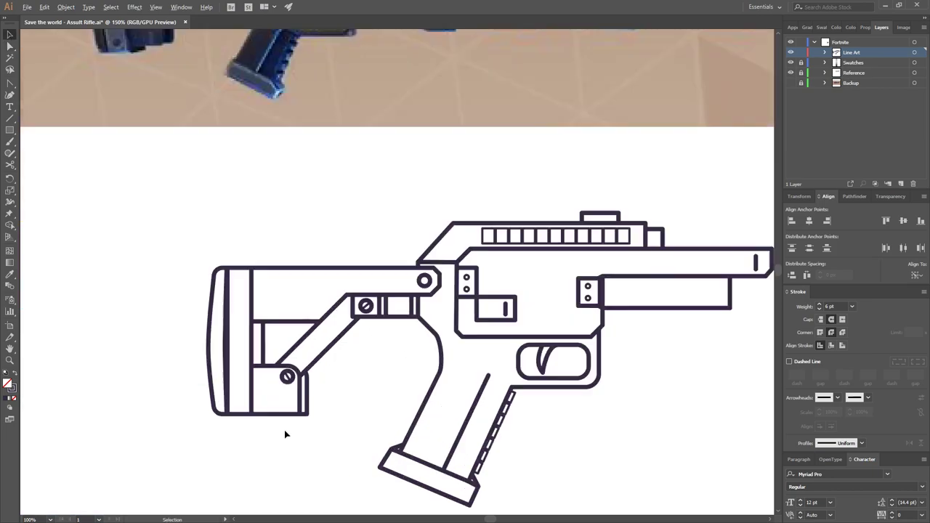
scroll(284, 434, "up", 1)
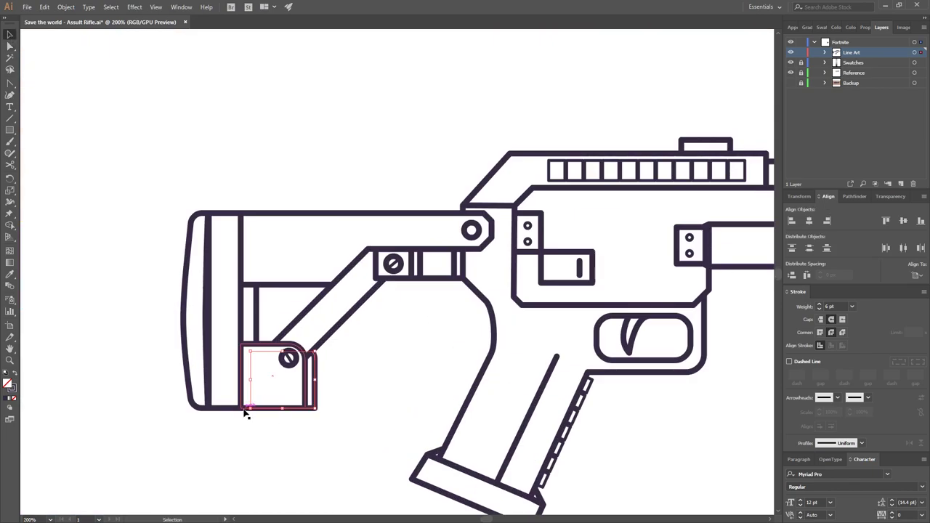
left_click(260, 411, "ctrl")
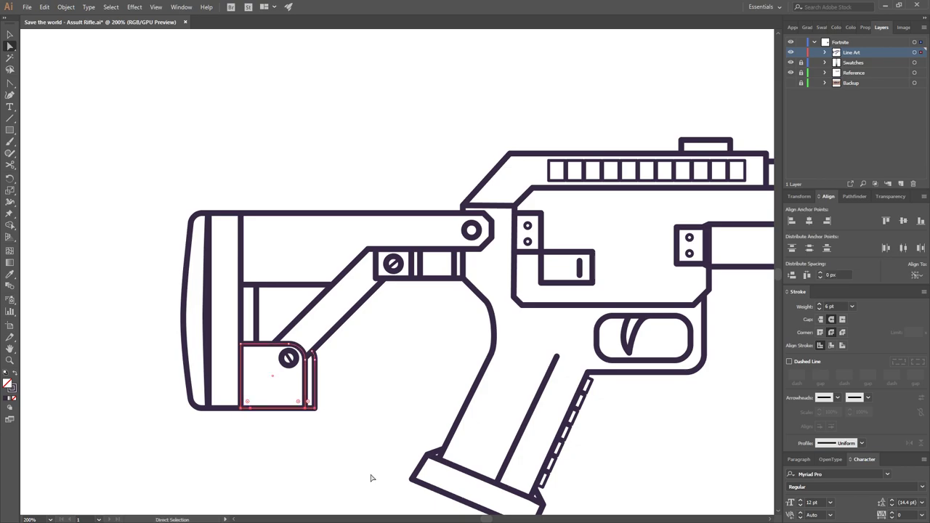
key("Up")
key("Up")
key("Up")
left_click(345, 435)
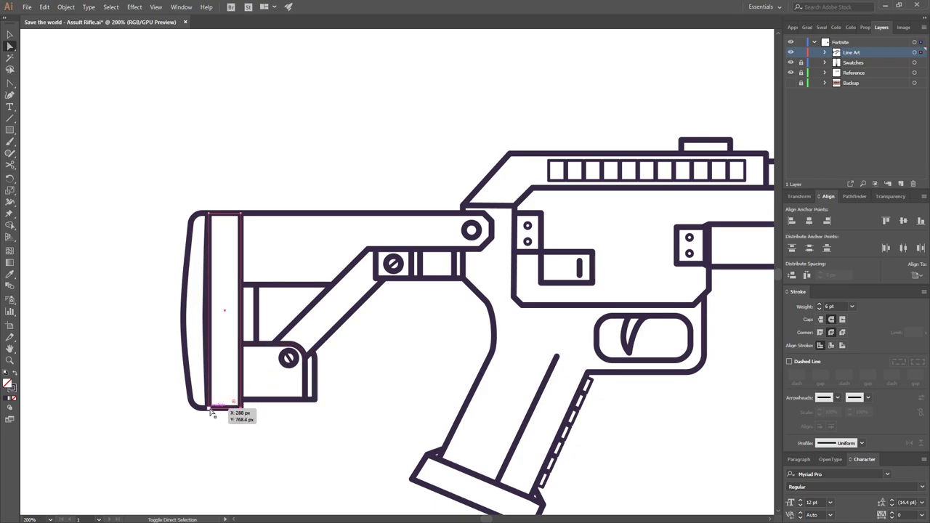
left_click_drag(245, 415, 218, 408)
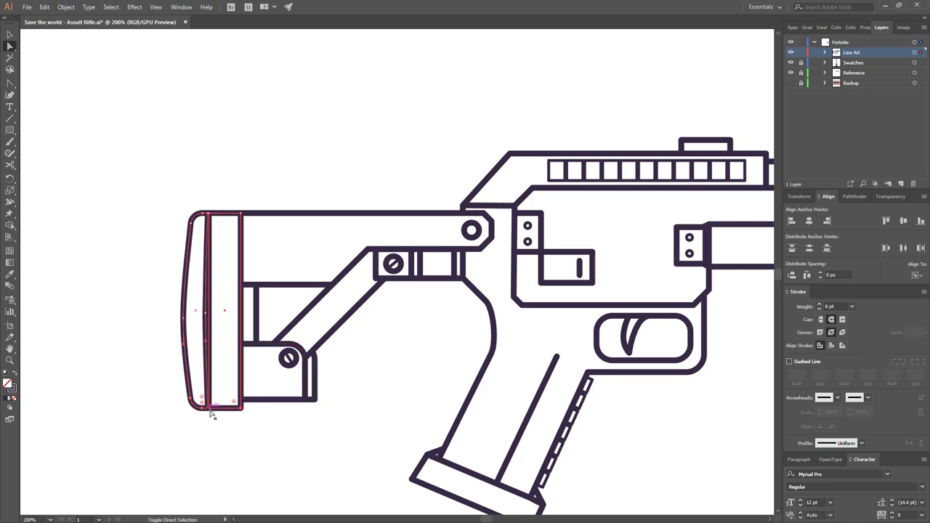
left_click(254, 461)
Shift the lower anchors and the bracket's lower-left corner right to slant its edge
scroll(254, 461, "down", 3)
scroll(374, 405, "up", 3)
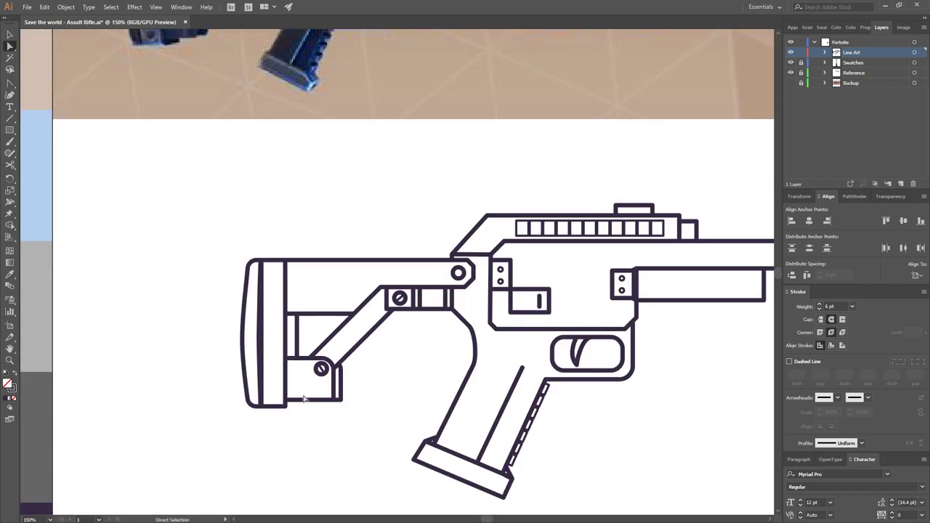
scroll(332, 353, "down", 3)
scroll(294, 385, "up", 3)
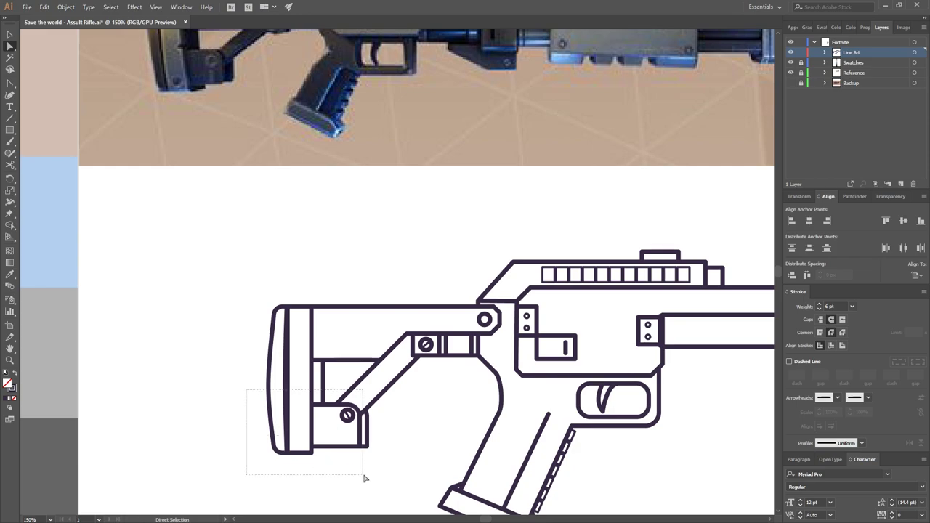
left_click_drag(364, 478, 397, 484)
key("Right")
key("Right")
key("Right")
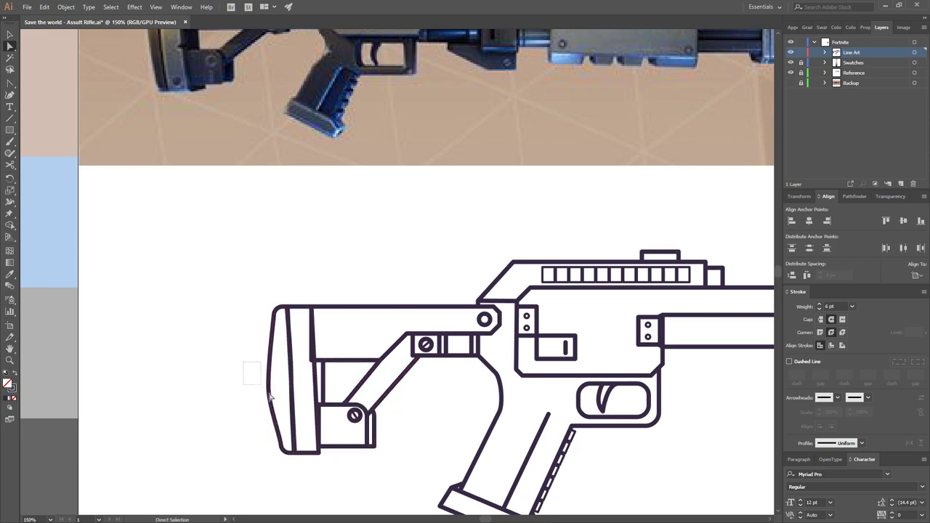
left_click_drag(266, 391, 277, 389)
scroll(426, 441, "down", 3)
scroll(426, 440, "up", 3)
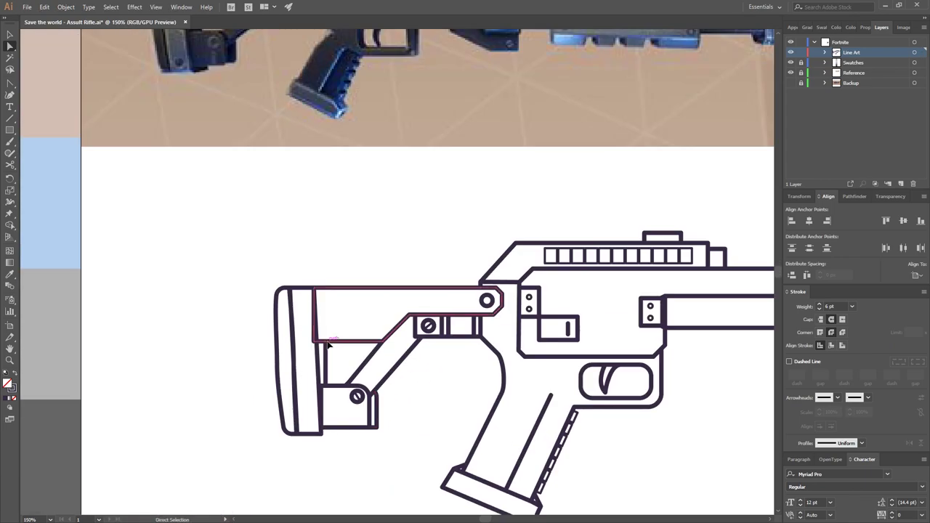
left_click(396, 328)
key("Right")
key("Right")
key("Right")
left_click(447, 395)
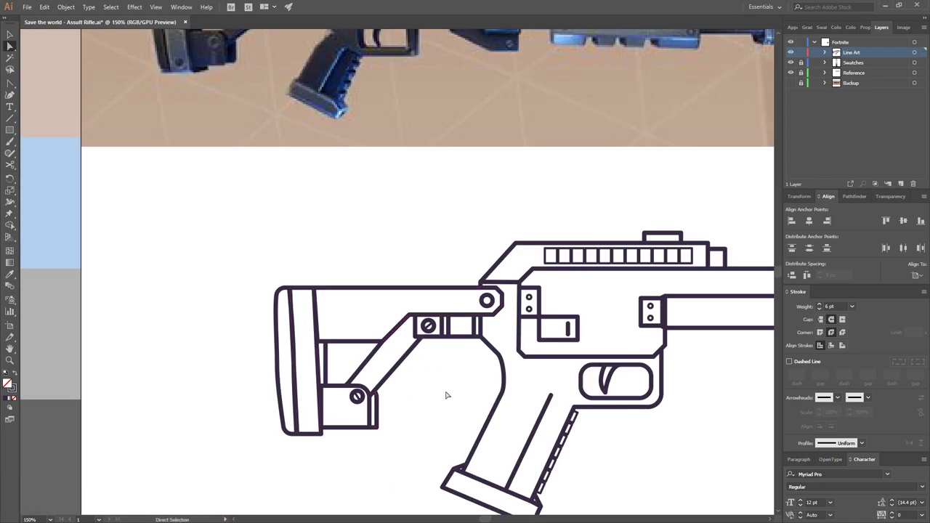
Shift a corner anchor of the upper stock shape up and right
left_click_drag(10, 82, 51, 116)
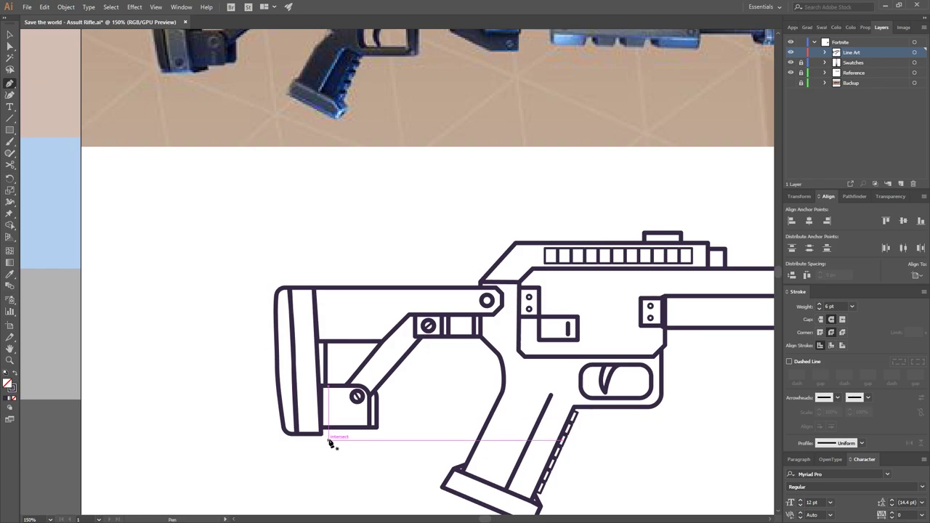
scroll(481, 409, "down", 1)
scroll(458, 399, "up", 1)
scroll(458, 400, "up", 1)
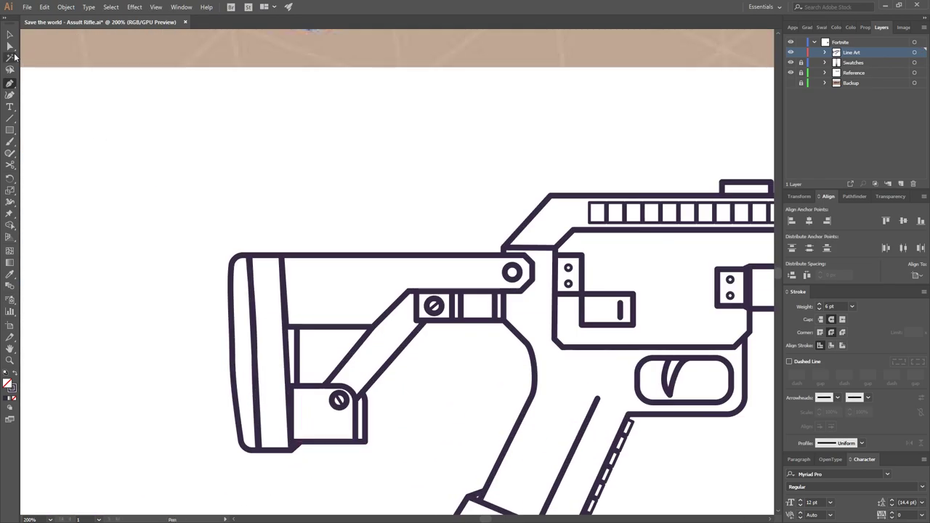
key("a")
scroll(411, 413, "down", 2)
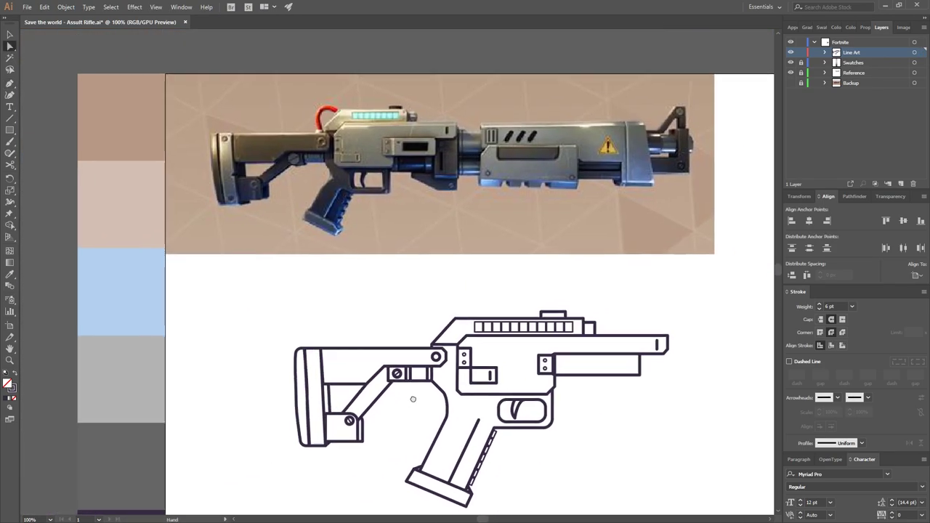
scroll(296, 332, "up", 3)
left_click(286, 327)
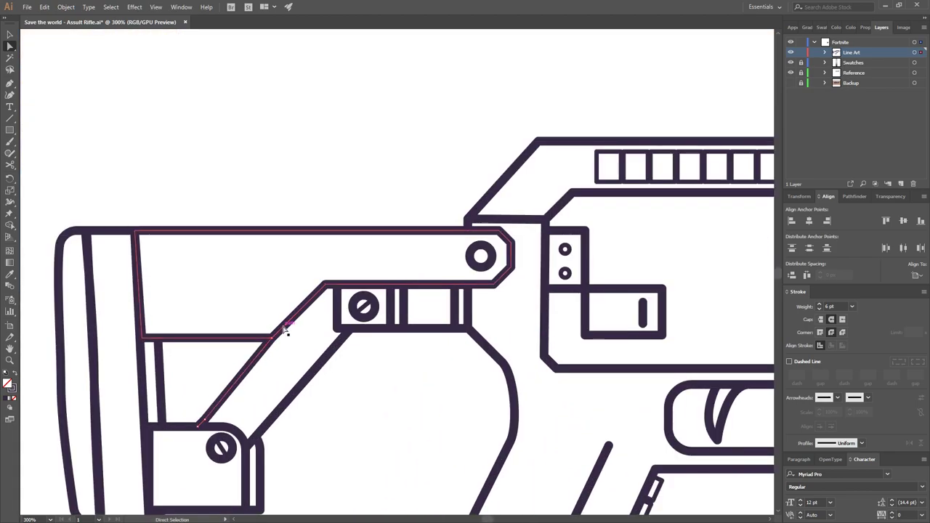
left_click_drag(276, 337, 280, 332)
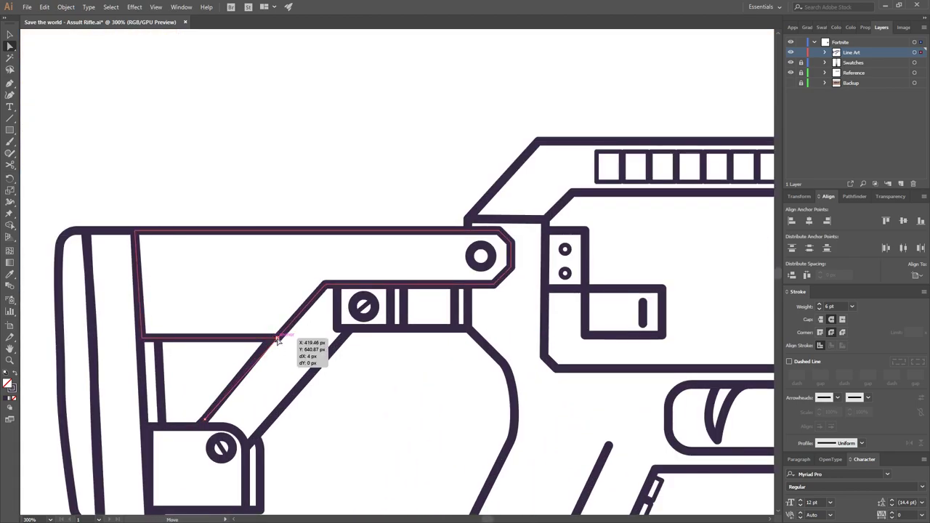
left_click(407, 448)
Redraw the diagonal arm's upper edge as a Pen line to its upper corner
key("p")
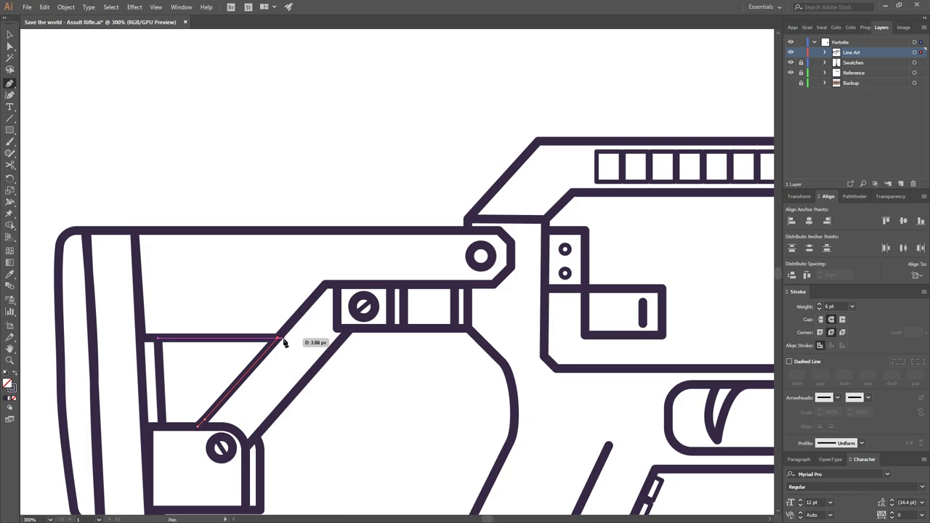
left_click(282, 337)
left_click(330, 286)
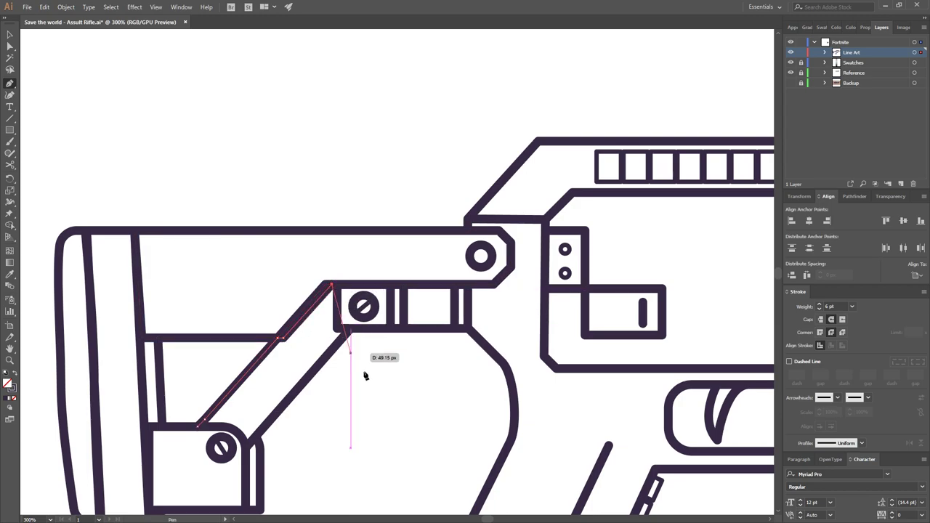
key("Escape")
key("ctrl+1")
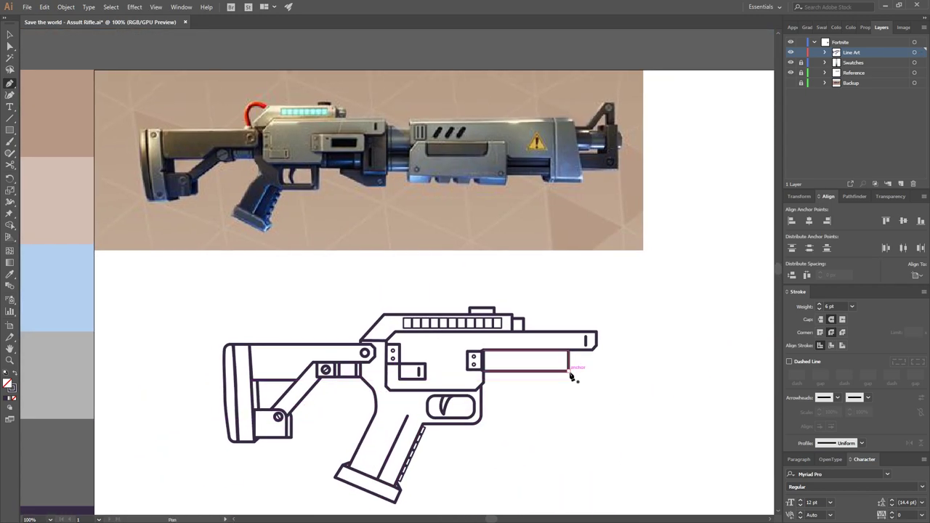
scroll(418, 378, "up", 4)
key("v")
left_click(337, 348)
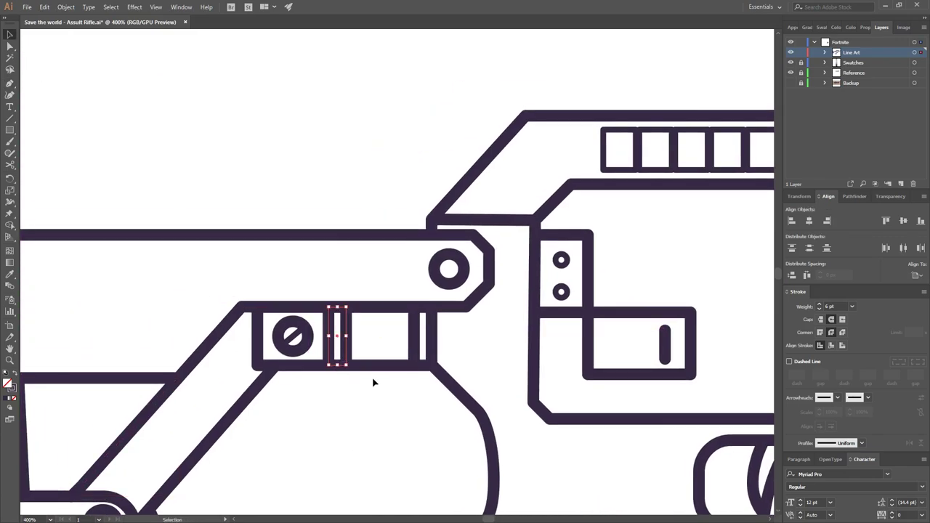
left_click(383, 385)
key("ctrl+1")
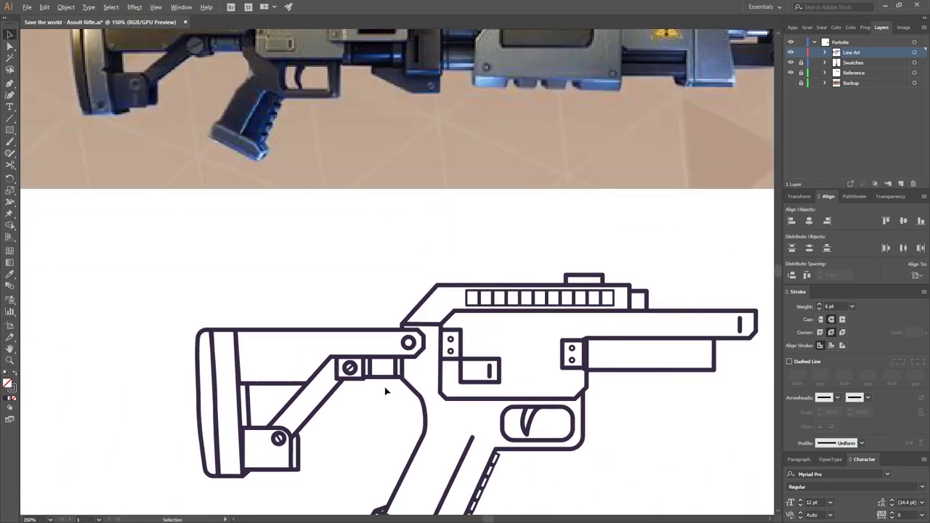
scroll(359, 395, "up", 4)
Duplicate the small 3 pt screw circle down onto the stock butt plate
key("p")
left_click(242, 254)
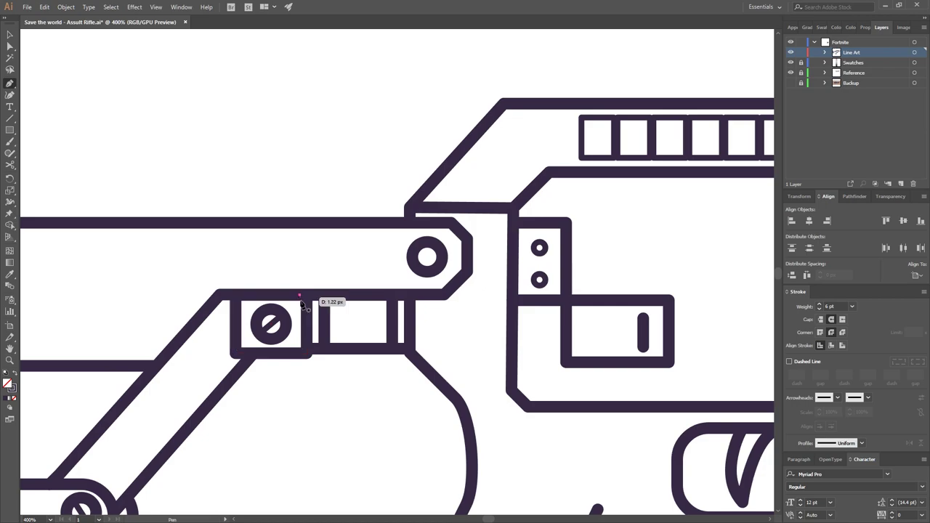
scroll(305, 348, "down", 5)
scroll(380, 409, "right", 2)
scroll(172, 393, "up", 3)
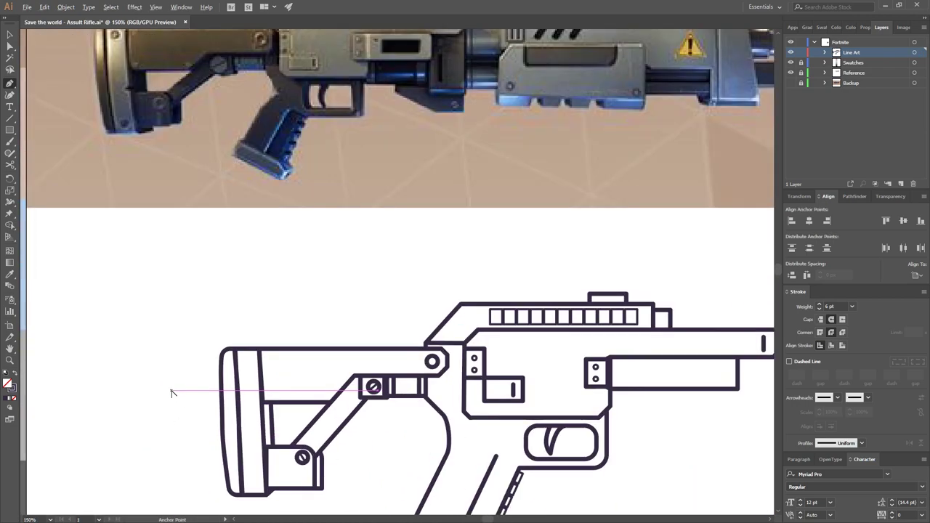
key("v")
scroll(474, 358, "up", 2)
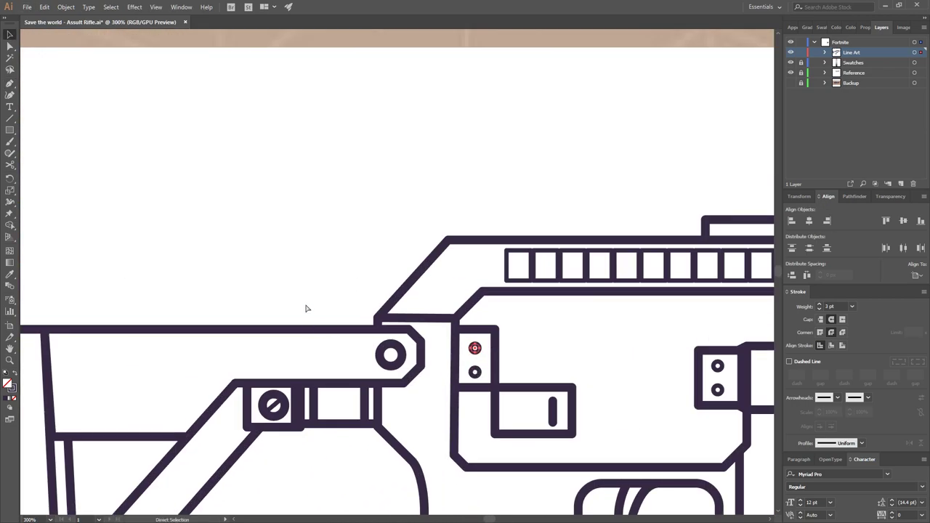
scroll(421, 219, "left", 5)
scroll(422, 219, "down", 1)
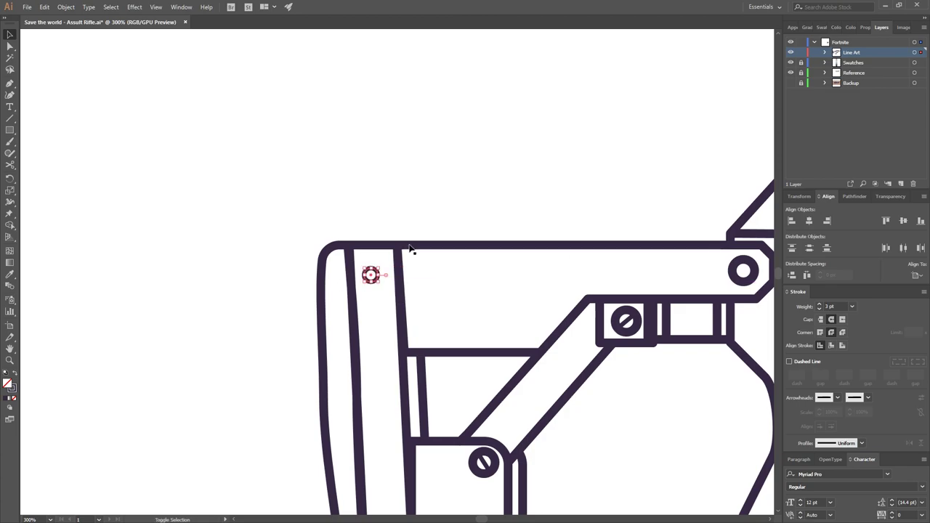
scroll(370, 272, "down", 2)
scroll(547, 129, "up", 2)
scroll(547, 129, "right", 3)
left_click_drag(292, 333, 299, 456, "alt")
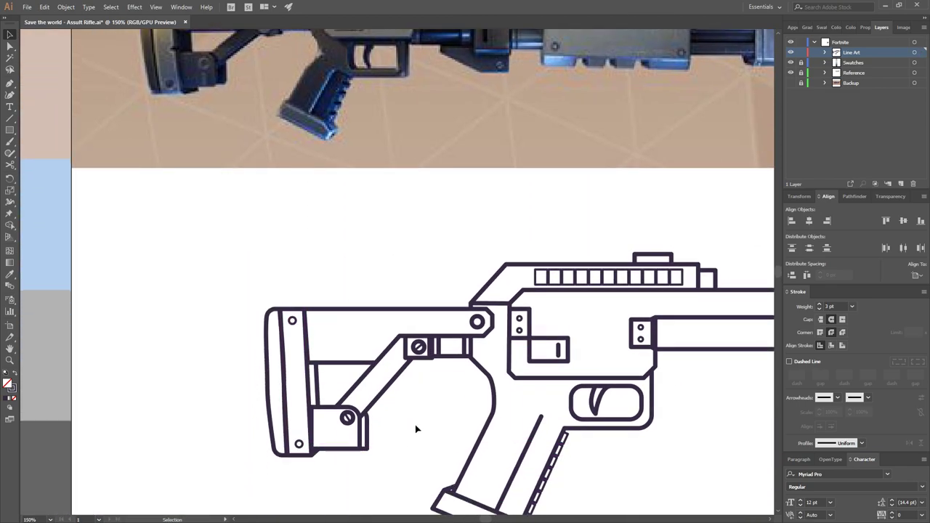
scroll(342, 429, "down", 2)
Shorten the barrel shroud by moving its right-end anchors left
left_click_drag(526, 436, 494, 415)
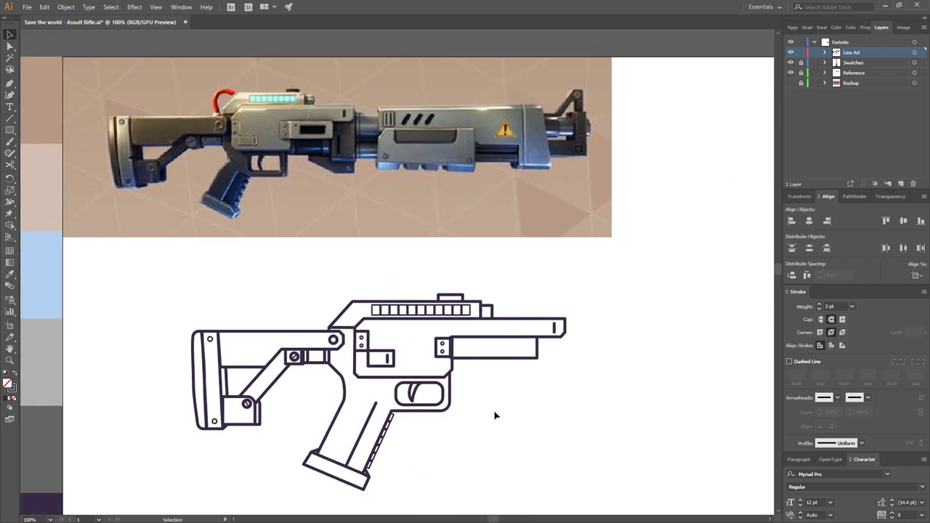
left_click_drag(628, 384, 519, 296)
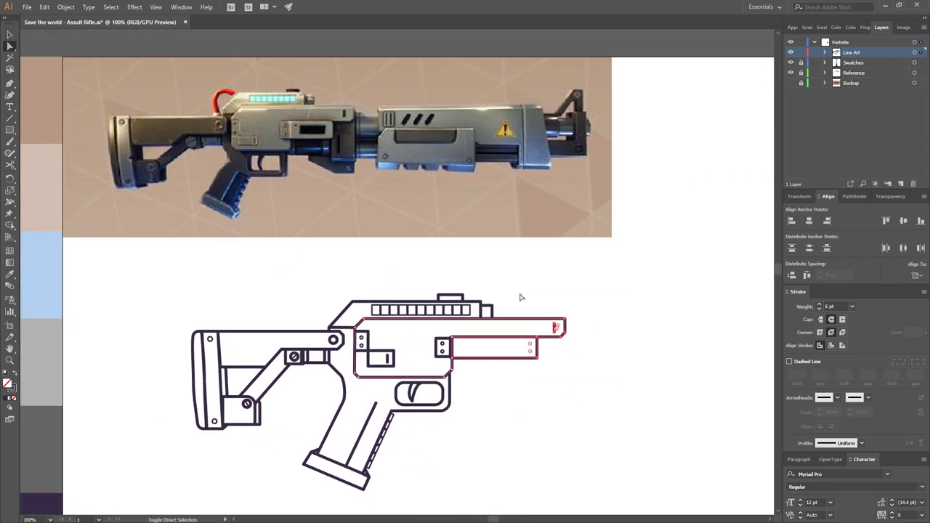
key("shift+Left")
key("shift+Left")
key("shift+Left")
left_click(514, 371)
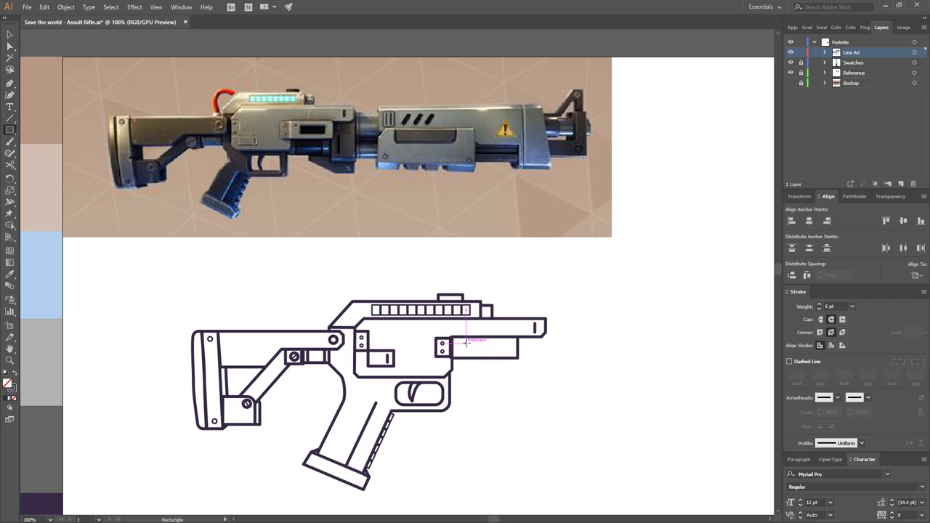
Draw a slot rectangle in the lower barrel block with a small screw circle beside it
left_click_drag(466, 343, 512, 354)
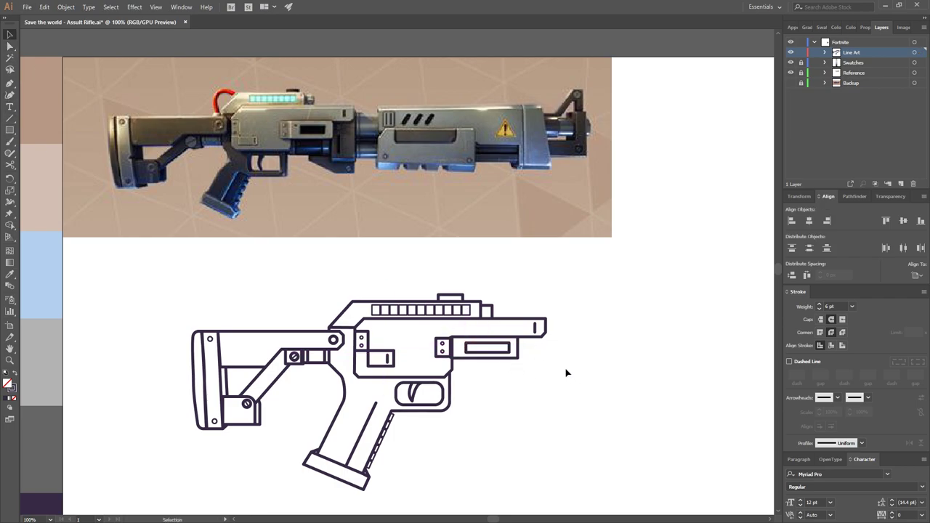
scroll(554, 349, "up", 5)
mouse_move(311, 353)
left_mouse_down()
mouse_move(321, 353)
mouse_move(309, 350)
left_mouse_up()
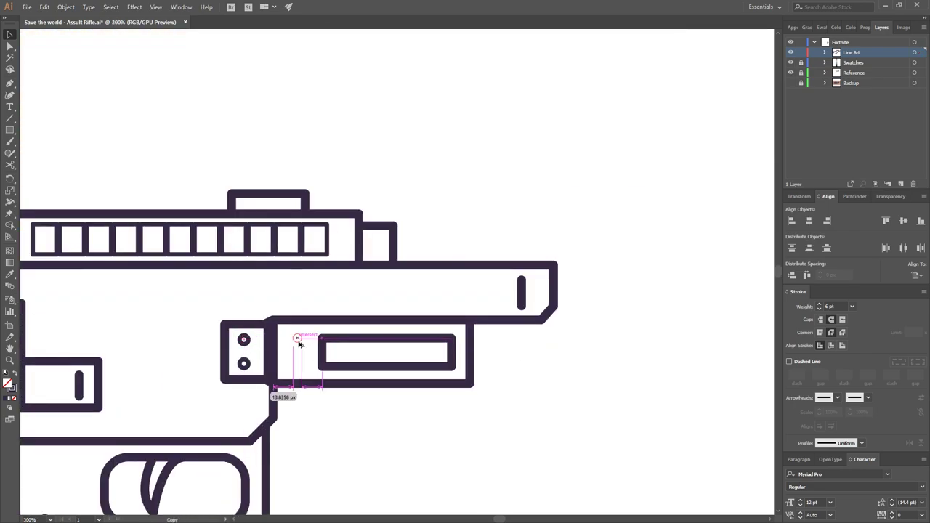
scroll(682, 342, "down", 5)
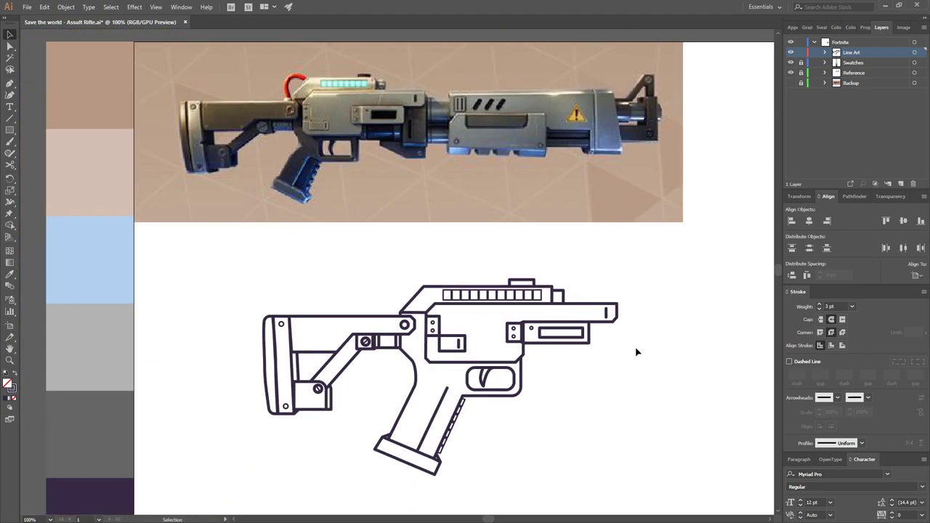
scroll(326, 399, "up", 5)
Direct-select the small bracket at the bottom of the stock
key("a")
left_click(287, 362)
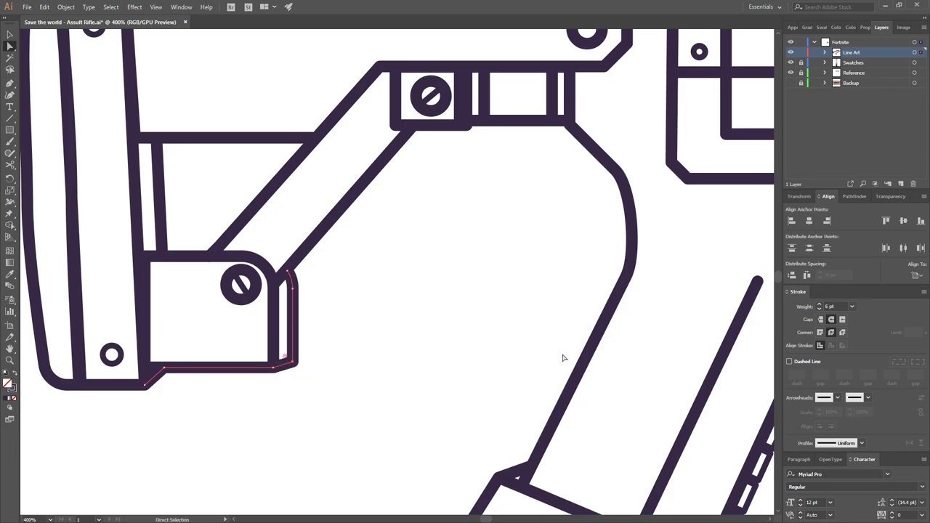
scroll(384, 326, "down", 3)
scroll(384, 342, "down", 1)
scroll(383, 332, "down", 2)
scroll(336, 404, "down", 1)
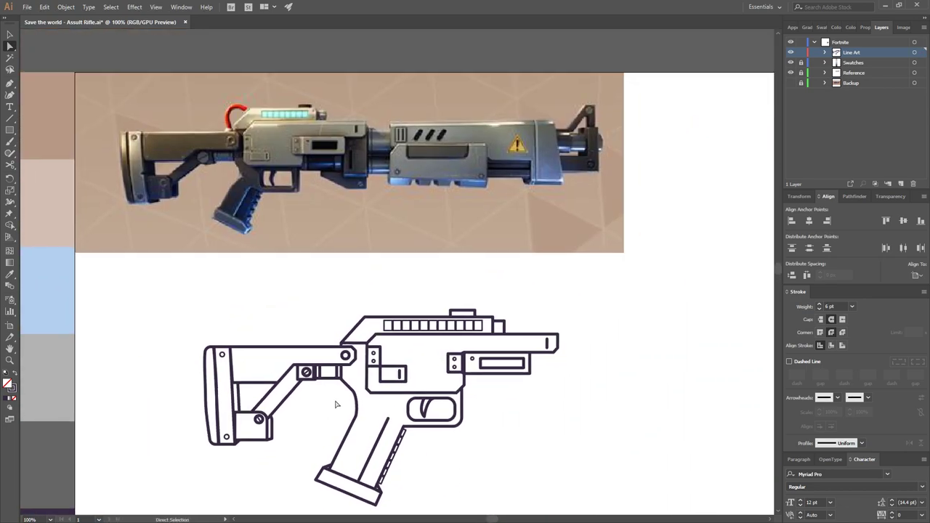
scroll(499, 470, "up", 2)
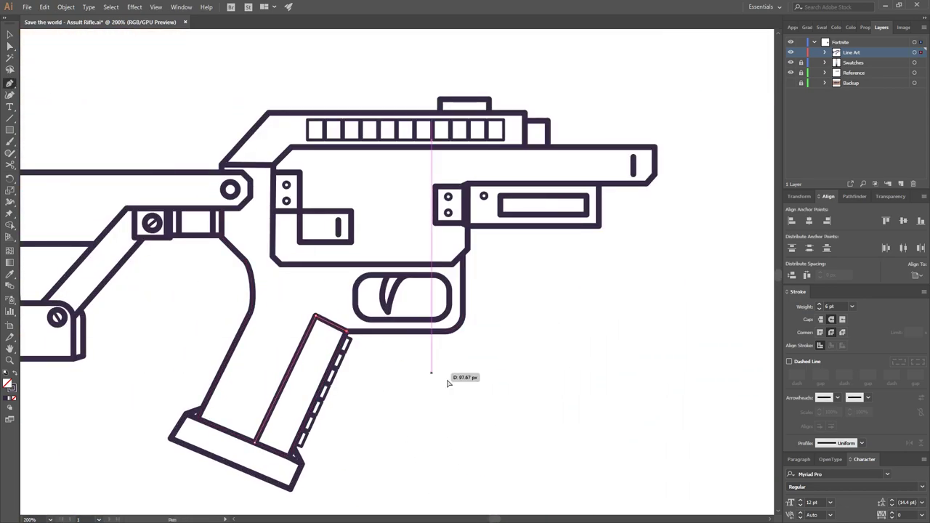
Adjust the stripe paths across the upper part of the magazine
left_click_drag(345, 357, 499, 337)
left_click(464, 320)
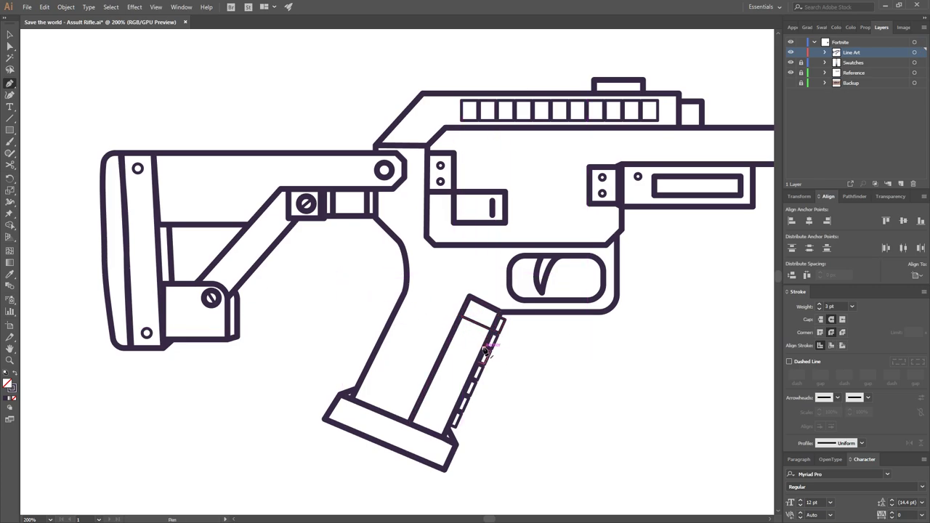
left_click(504, 341)
left_click(446, 351)
left_click(483, 363)
left_click(440, 366)
left_click(478, 376)
left_click(434, 380)
left_click(466, 390)
Adjust the lower magazine stripes, then zoom out to 100% to review the gun
left_click(426, 394)
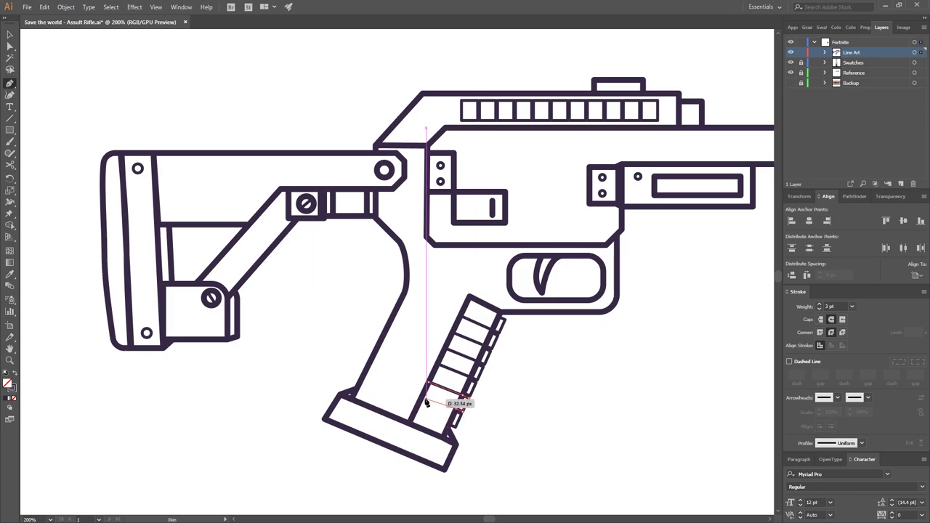
left_click(456, 422)
left_click(415, 409)
left_click(550, 410)
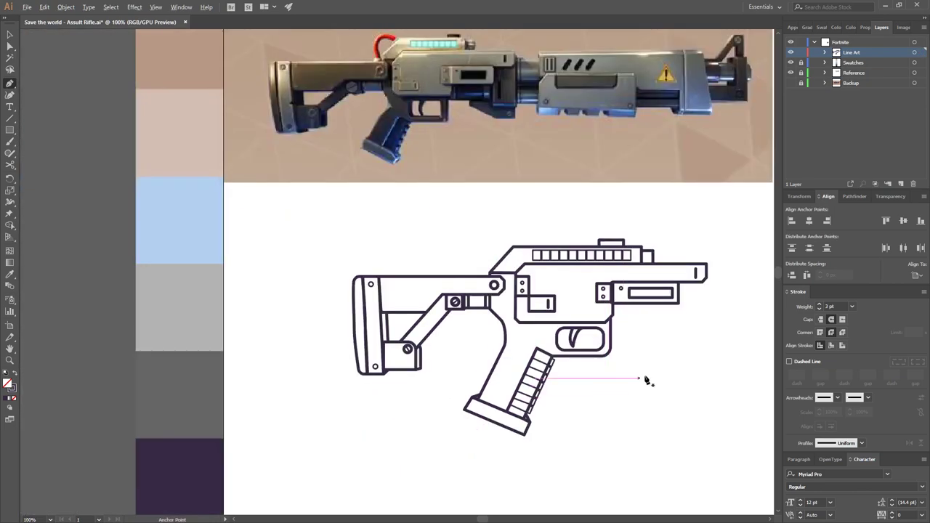
key("a")
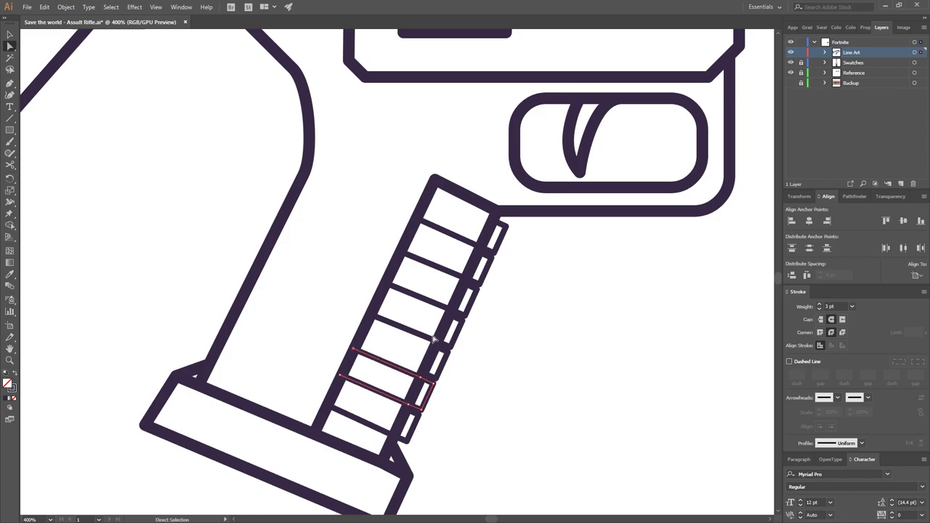
left_click(477, 342)
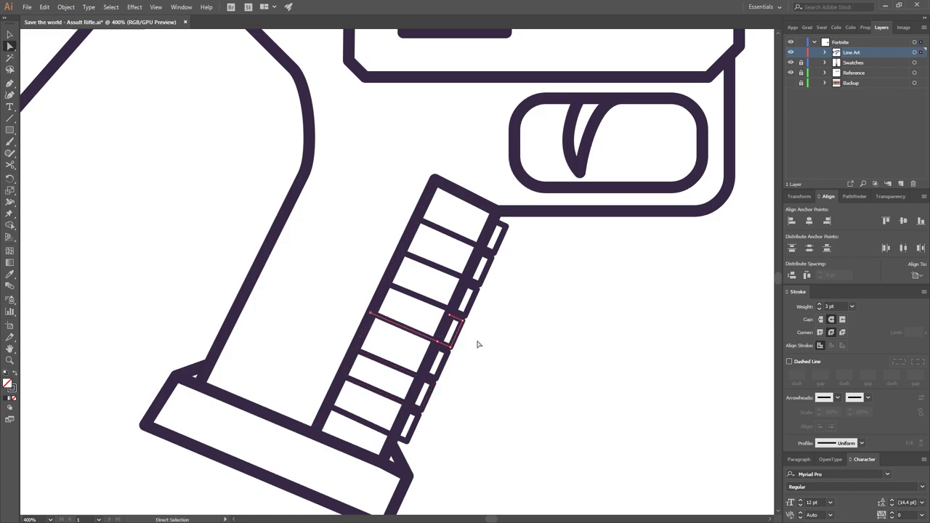
left_click(440, 223)
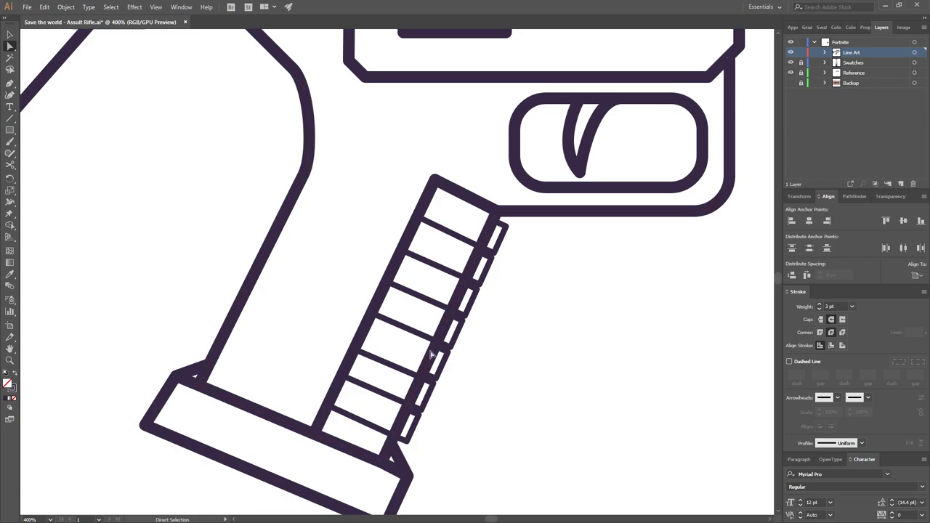
key("ctrl+1")
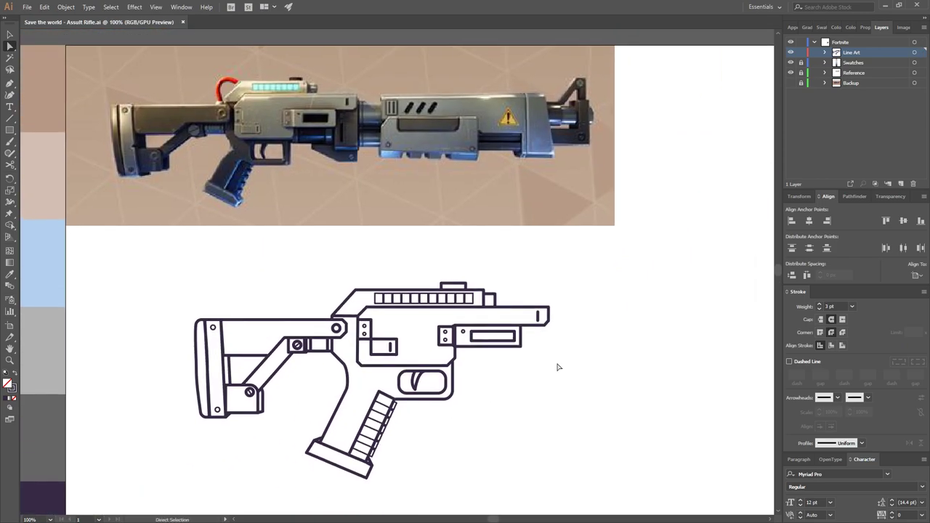
Zoom in on the receiver's front-left corner and select the small top rectangle
left_click(9, 86)
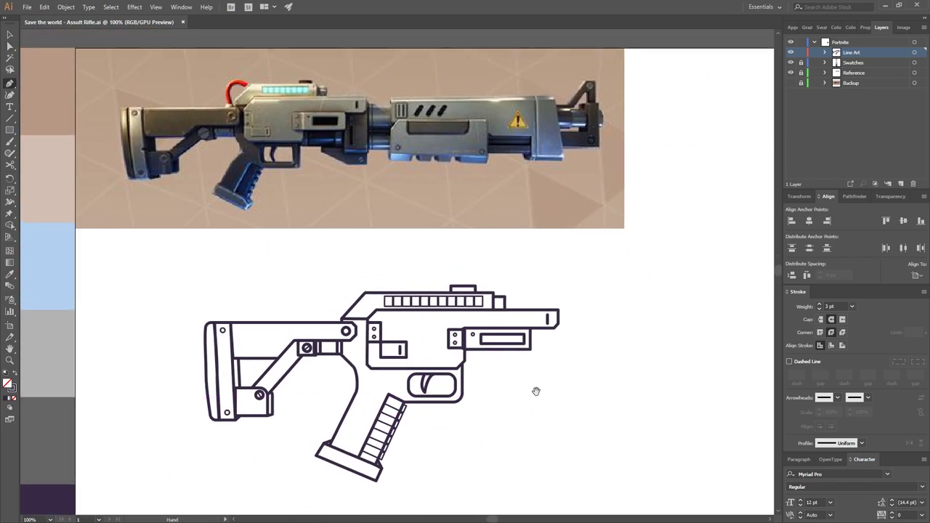
scroll(288, 267, "up", 2)
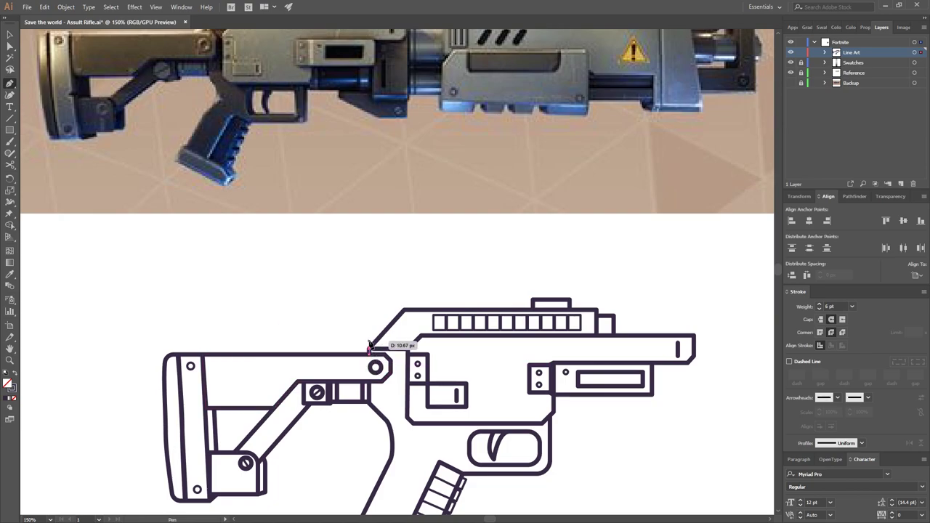
scroll(384, 307, "up", 3)
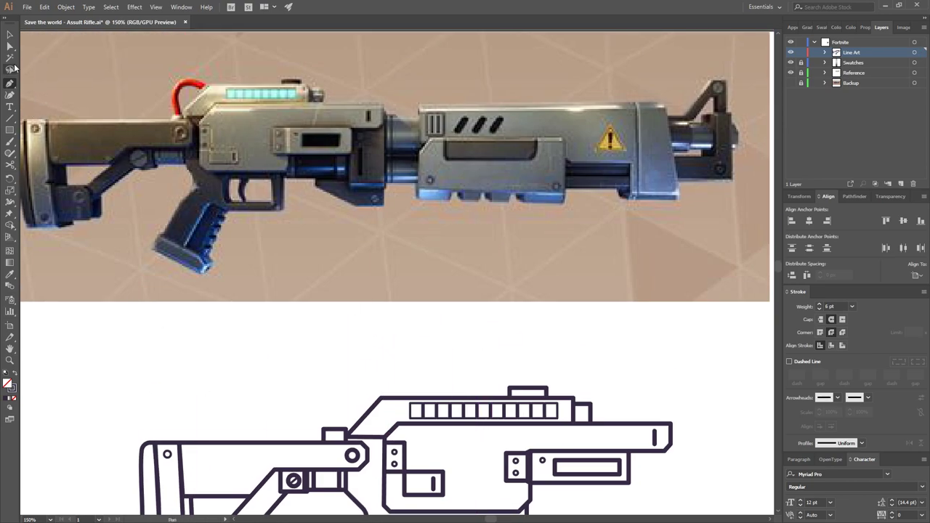
left_click(329, 434)
left_click(338, 436)
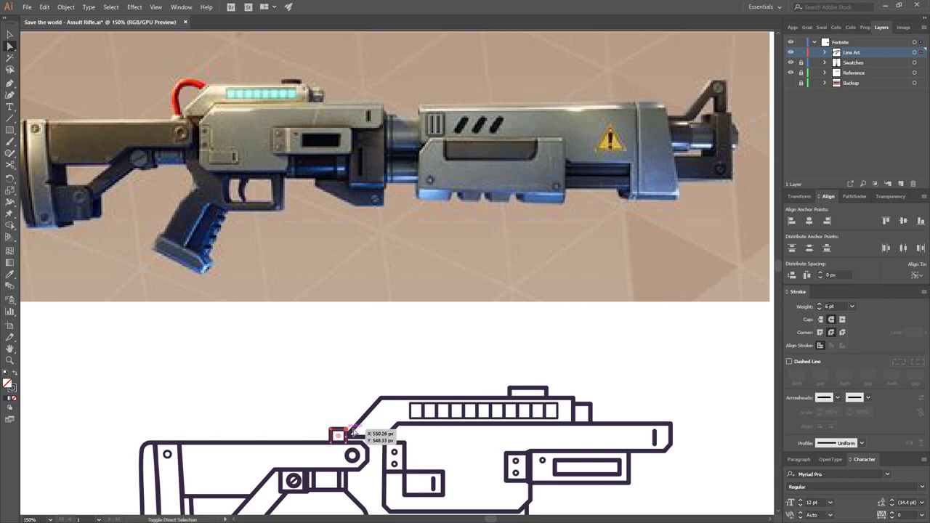
Close the small notch shape with the Pen tool at the receiver corner
key("p")
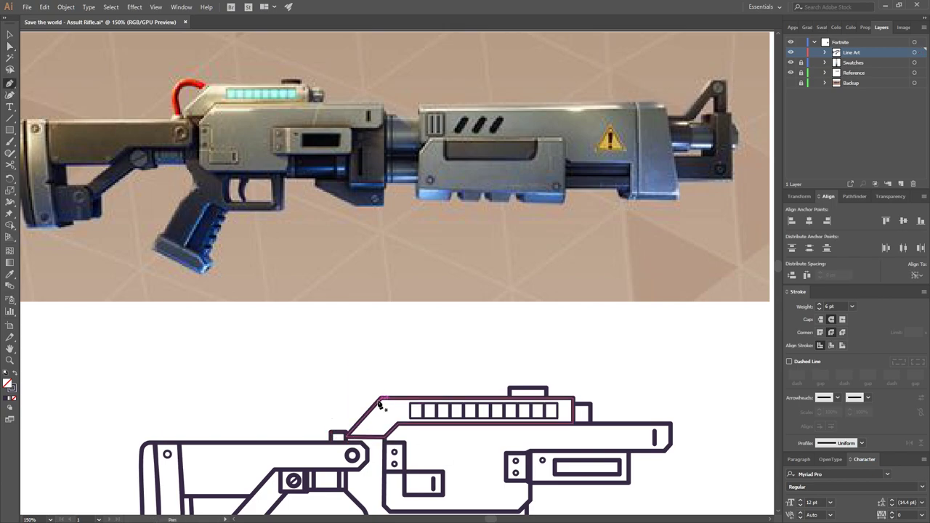
left_click(375, 398)
left_click(367, 408)
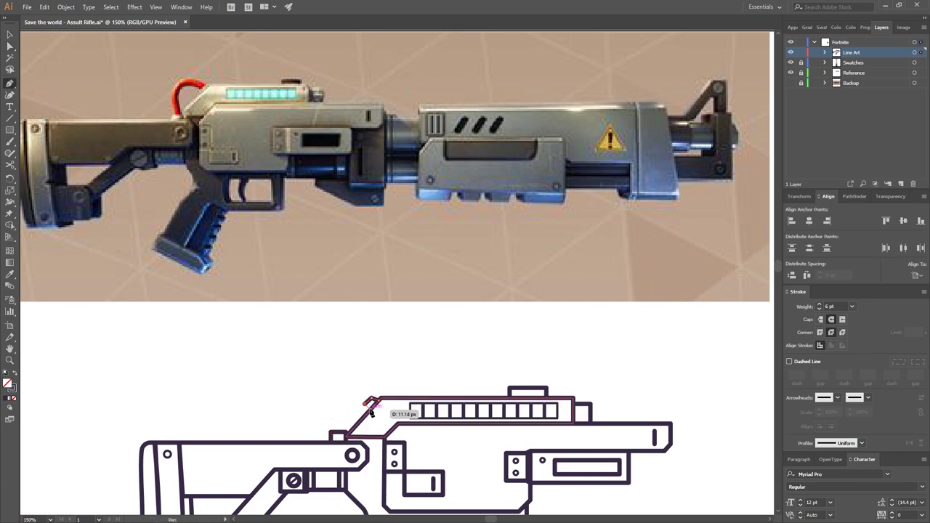
left_click(373, 402)
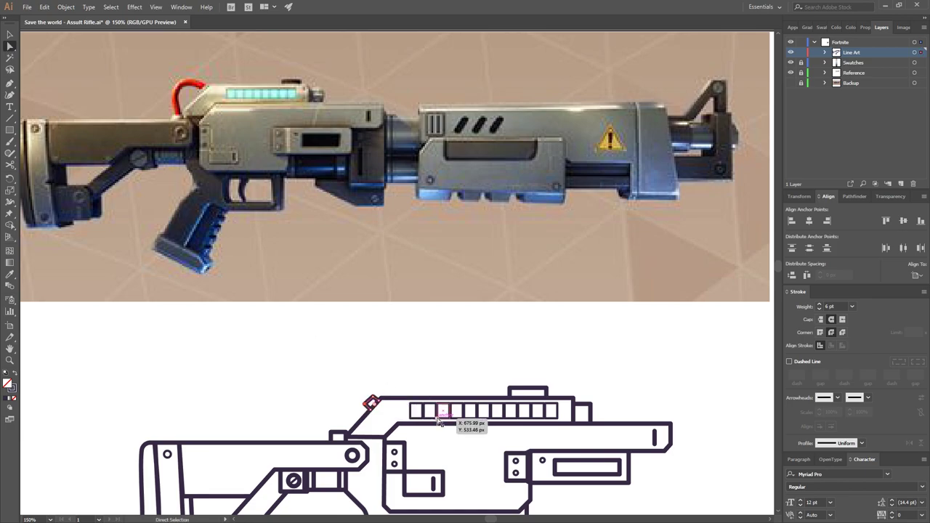
left_click(401, 367)
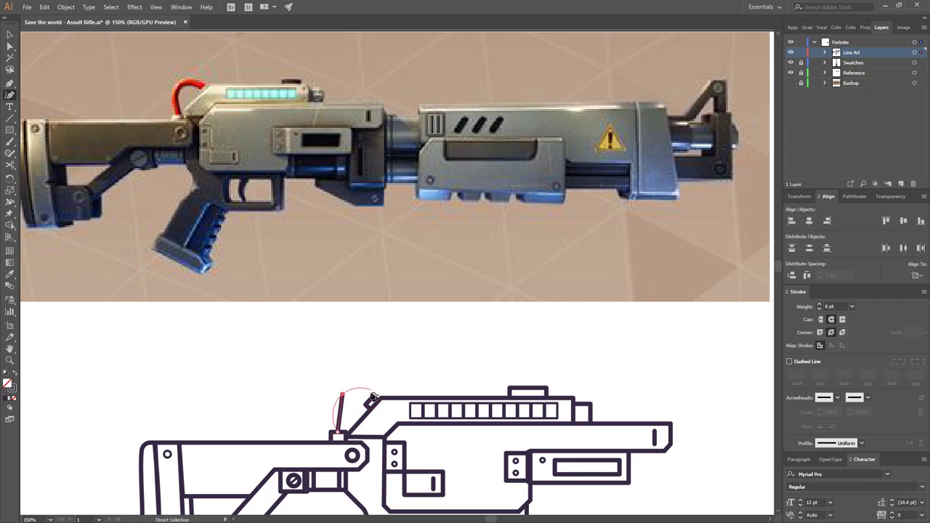
Draw a curved loop arc over the notch and give it an 11 pt stroke
left_click(372, 397)
key("Escape")
left_click(369, 399)
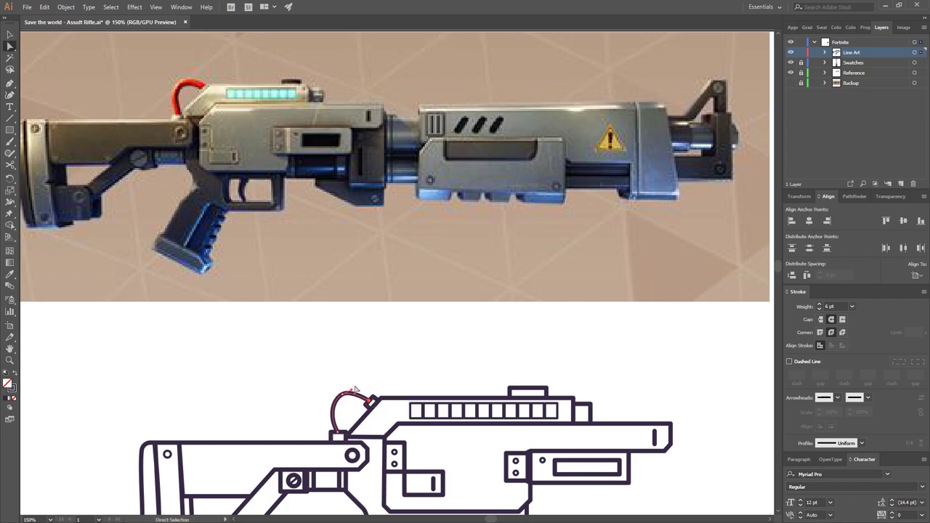
key("Up")
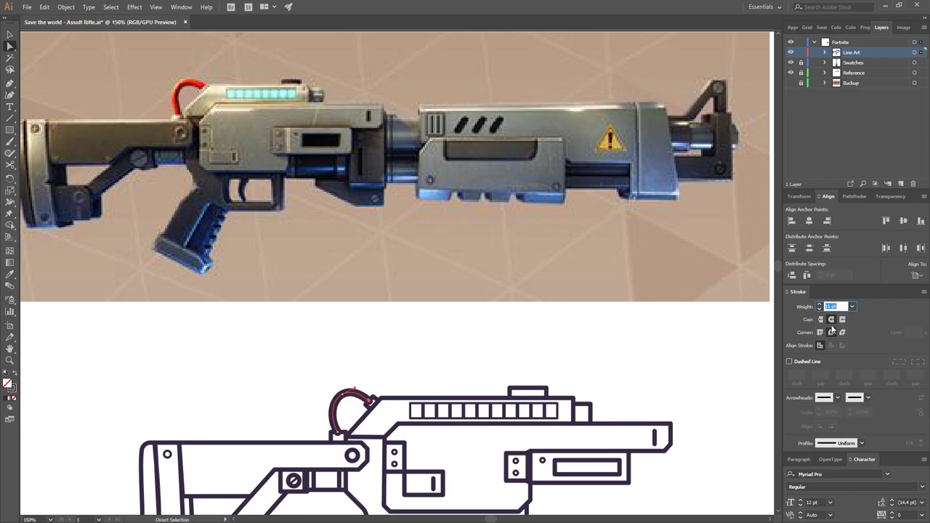
scroll(450, 352, "down", 1)
scroll(450, 352, "left", 1)
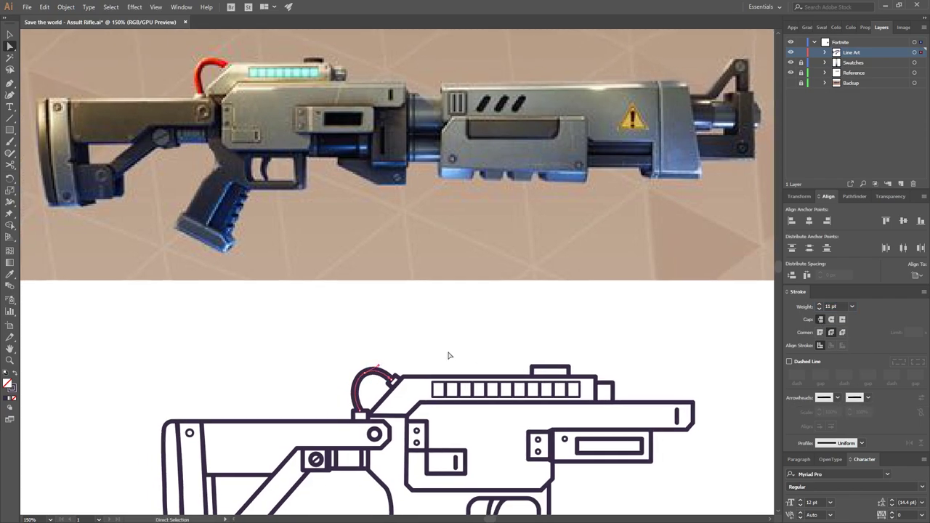
Widen a new rectangle under the front barrel block
key("ctrl+1")
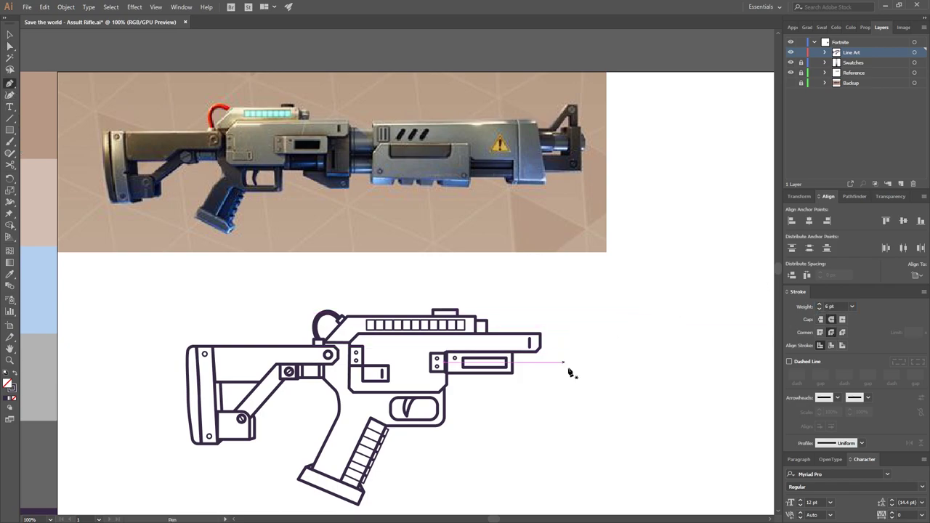
key("ctrl+plus")
mouse_move(234, 350)
left_mouse_down()
mouse_move(473, 351)
mouse_move(462, 352)
left_mouse_up()
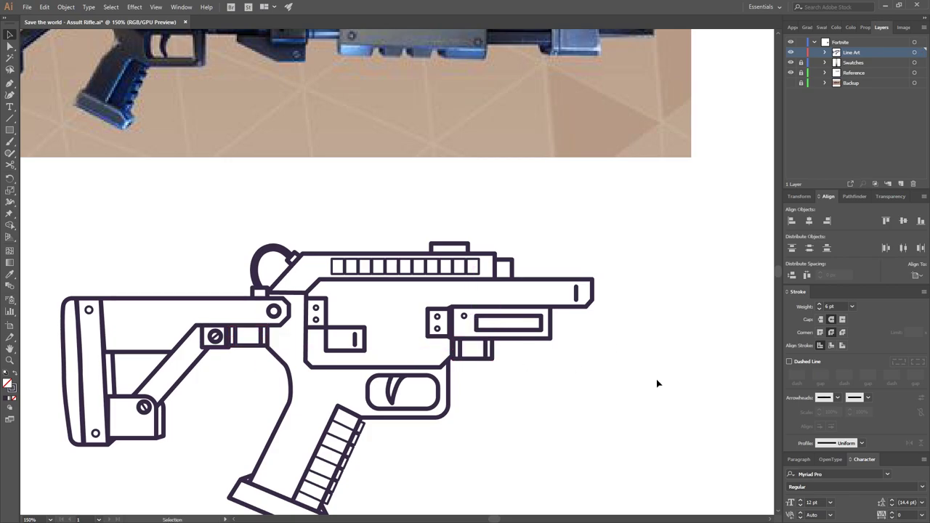
key("ctrl+minus")
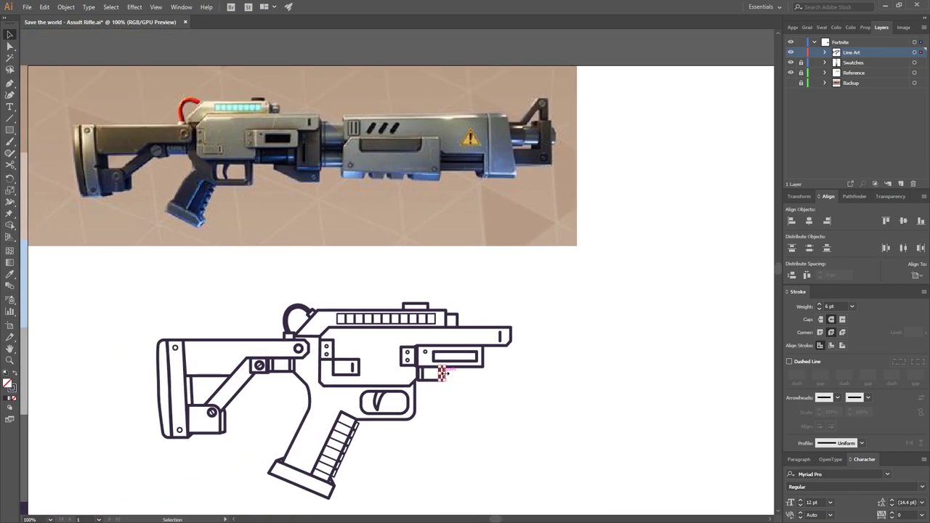
scroll(442, 373, "up", 2)
Copy the small rectangle to the right and stretch it into a bar between the posts
left_click_drag(444, 363, 519, 369)
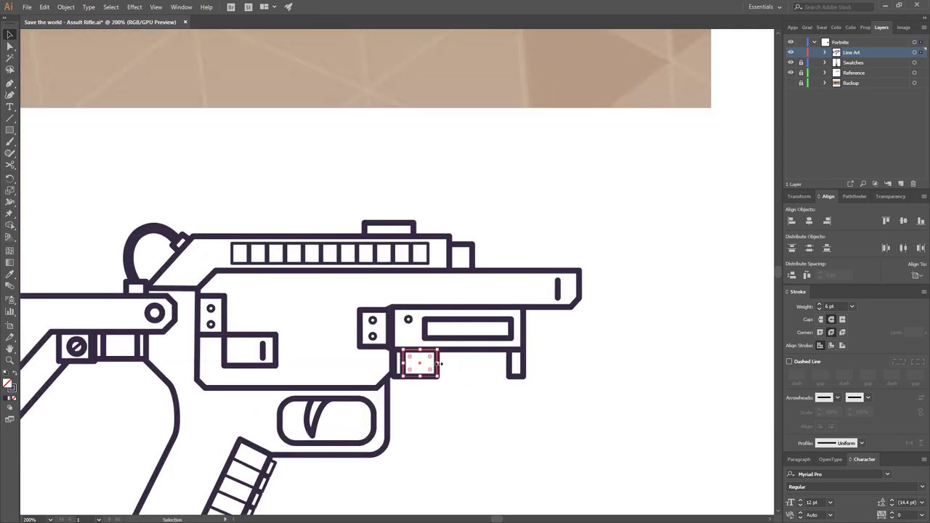
left_click_drag(439, 363, 525, 365)
scroll(481, 399, "down", 3)
scroll(569, 359, "up", 2)
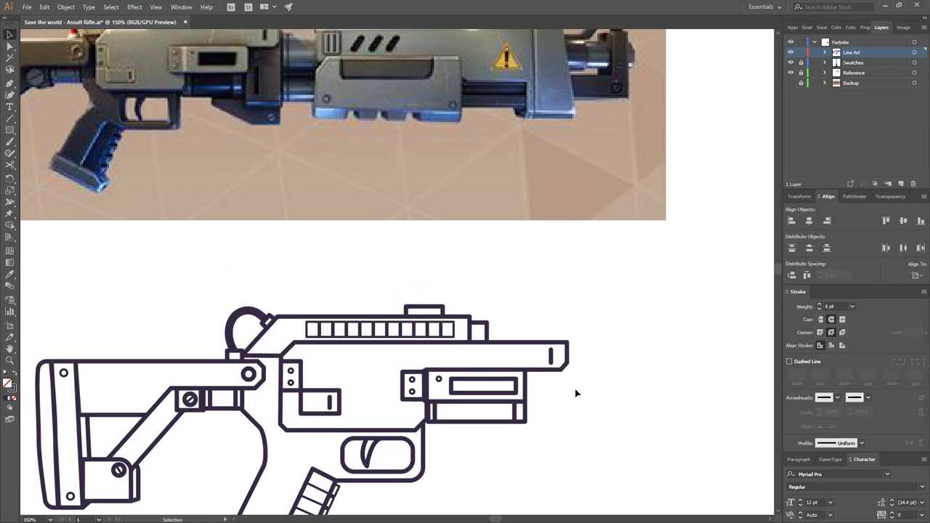
scroll(541, 415, "up", 2)
left_click(509, 375)
left_click(569, 429)
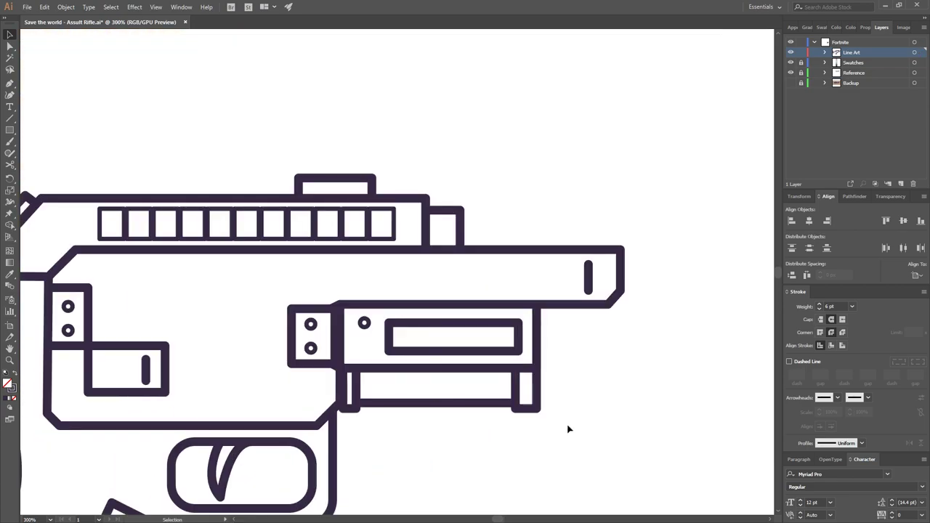
scroll(597, 396, "down", 1)
scroll(598, 396, "down", 2)
Outline the block's lower corner and draw a vertical line inside the right block
key("p")
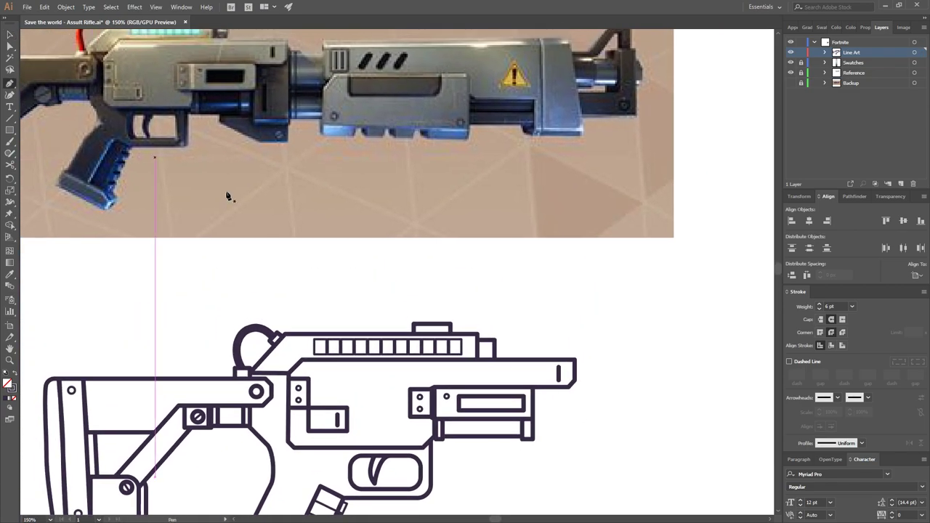
left_click_drag(576, 368, 583, 463)
left_click(579, 460)
left_click(532, 460)
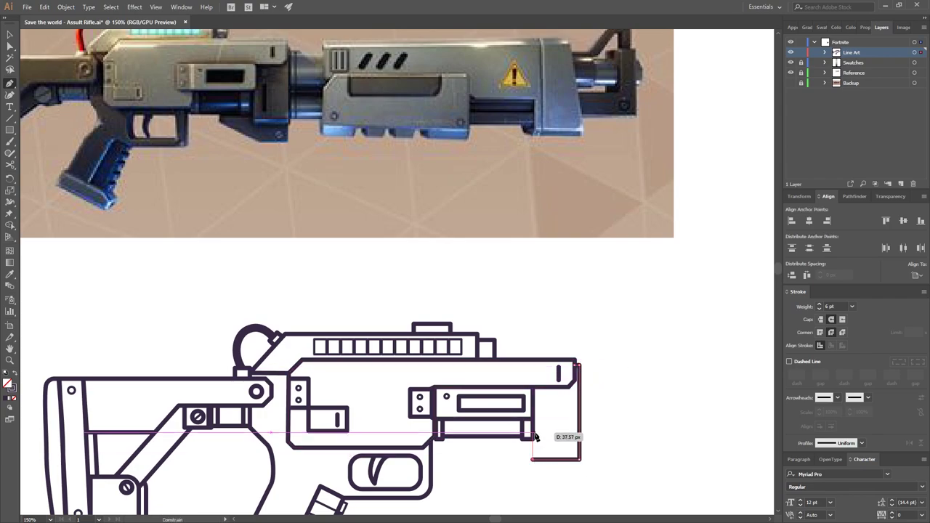
scroll(608, 415, "down", 1)
left_click(544, 390)
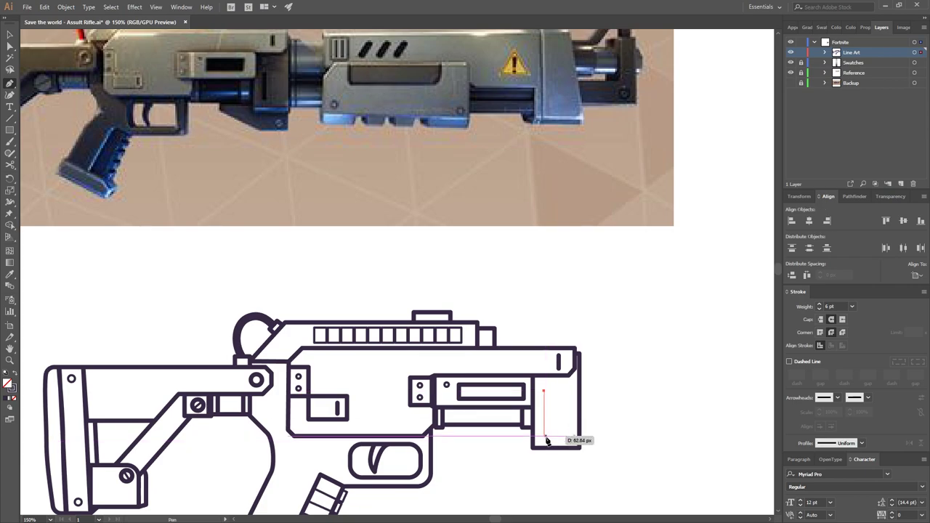
left_click(543, 436, "shift")
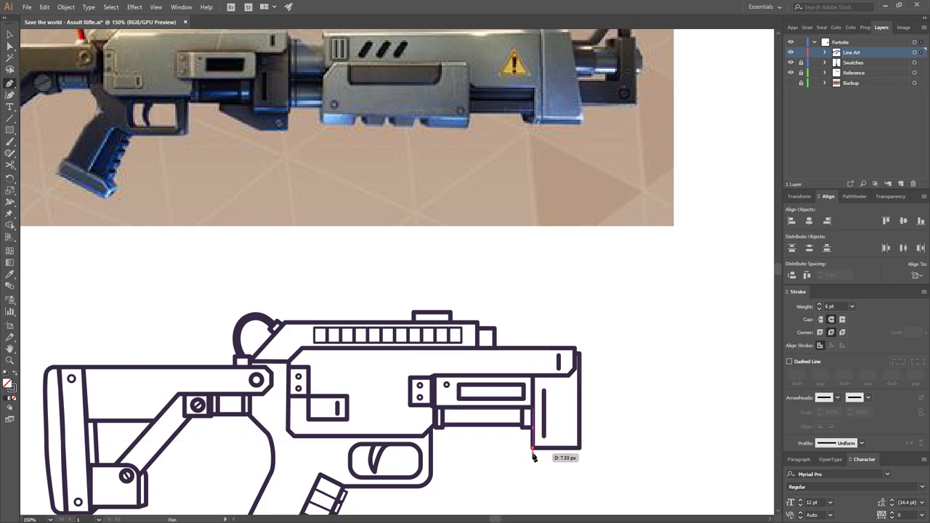
Draw the slanted lower front block hanging beneath the barrel rail
scroll(685, 374, "down", 2)
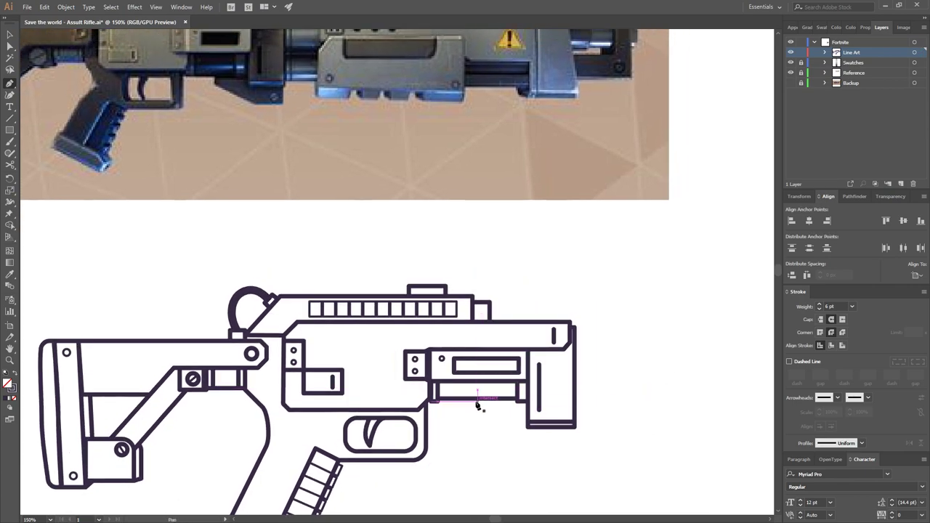
left_click(477, 398)
left_click(476, 417)
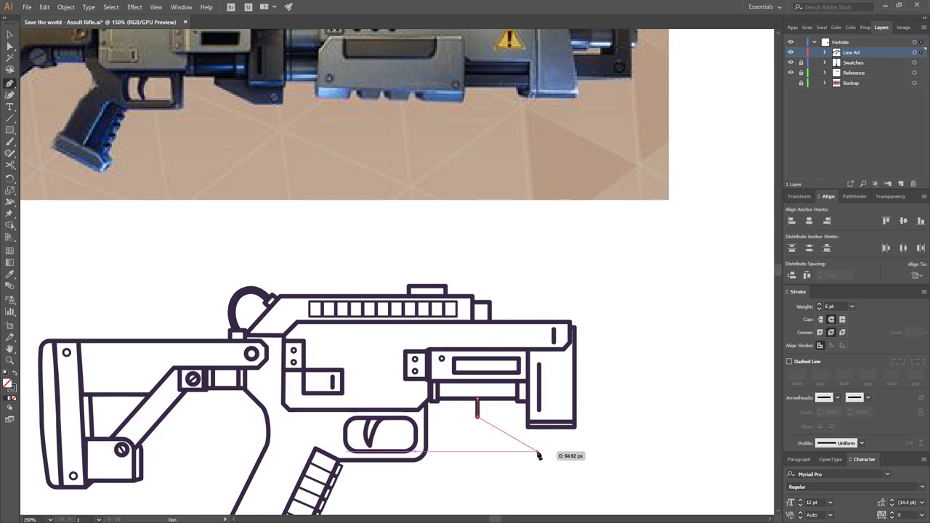
left_click(537, 451)
left_click(571, 450)
left_click(572, 427)
key("v")
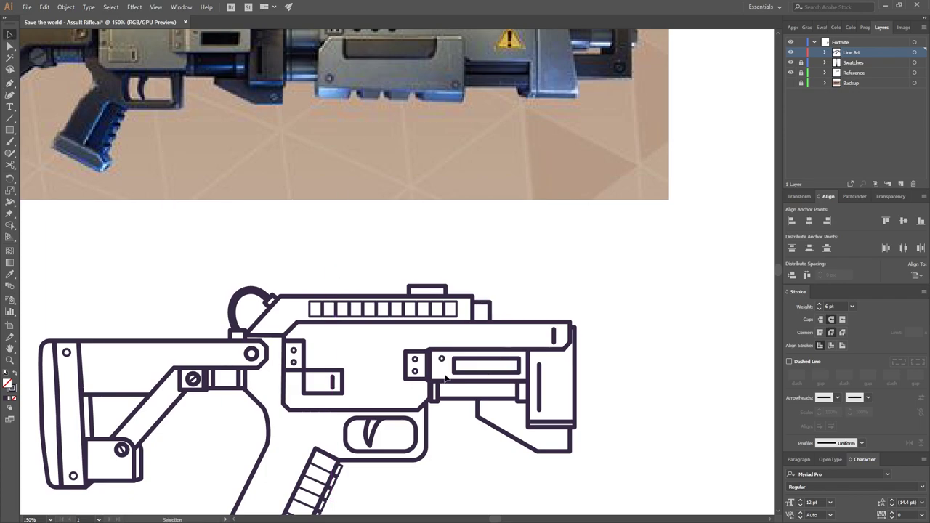
Copy the screw circle to the block's lower corner and shrink it
left_click(123, 450)
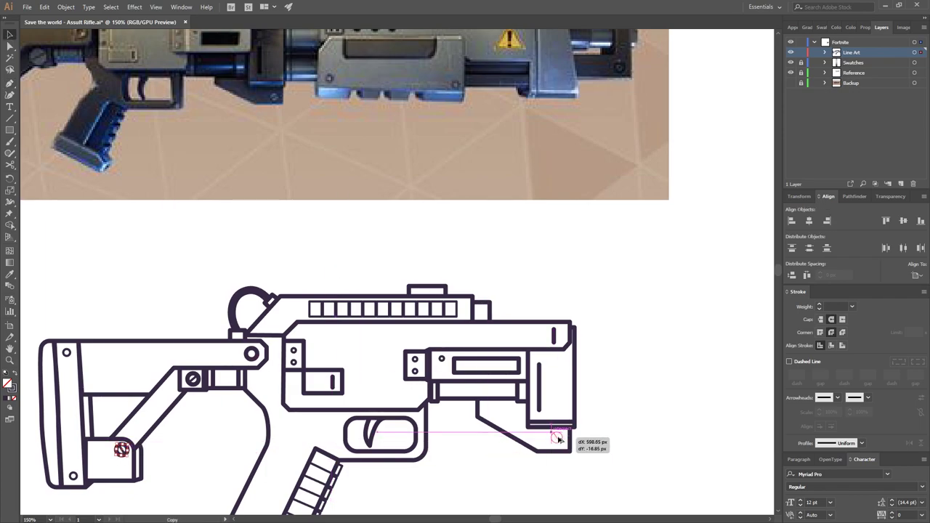
left_click_drag(560, 440, 560, 441)
scroll(566, 458, "up", 3)
left_click_drag(537, 394, 551, 411)
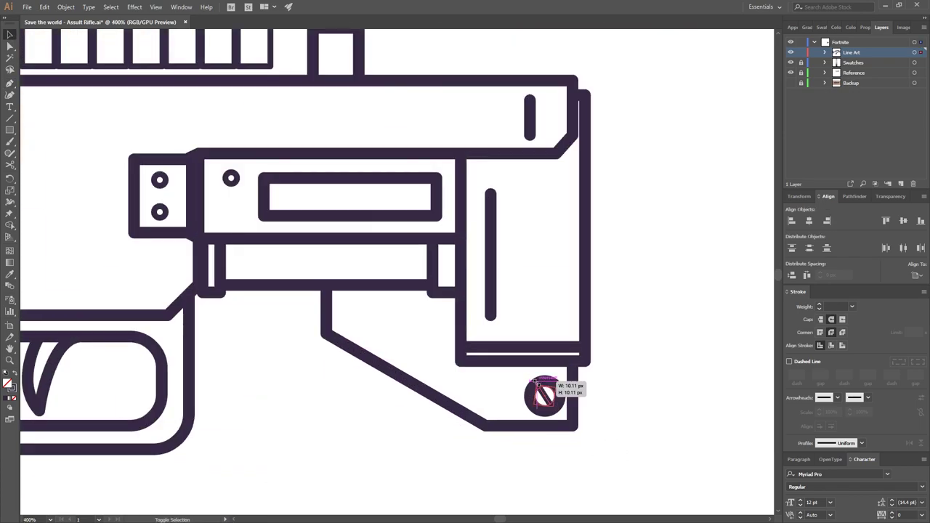
left_click(526, 380)
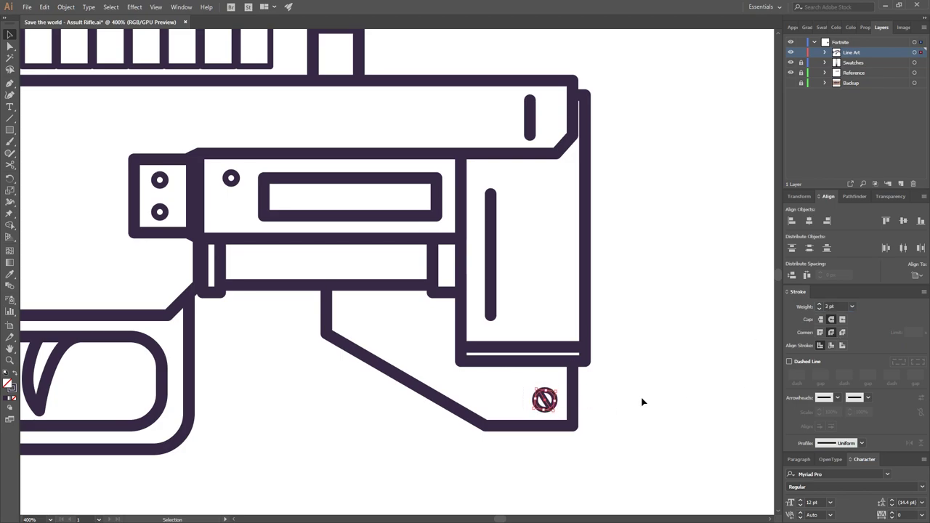
scroll(643, 402, "down", 3)
scroll(654, 345, "down", 2)
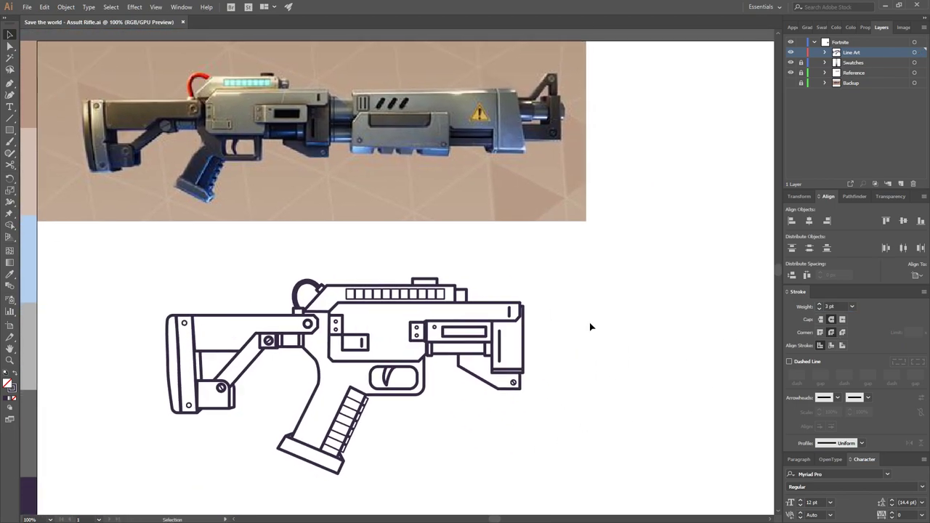
Draw the vertical slot line inside the rightmost block
left_click(9, 82)
scroll(309, 370, "up", 2)
left_click(513, 275)
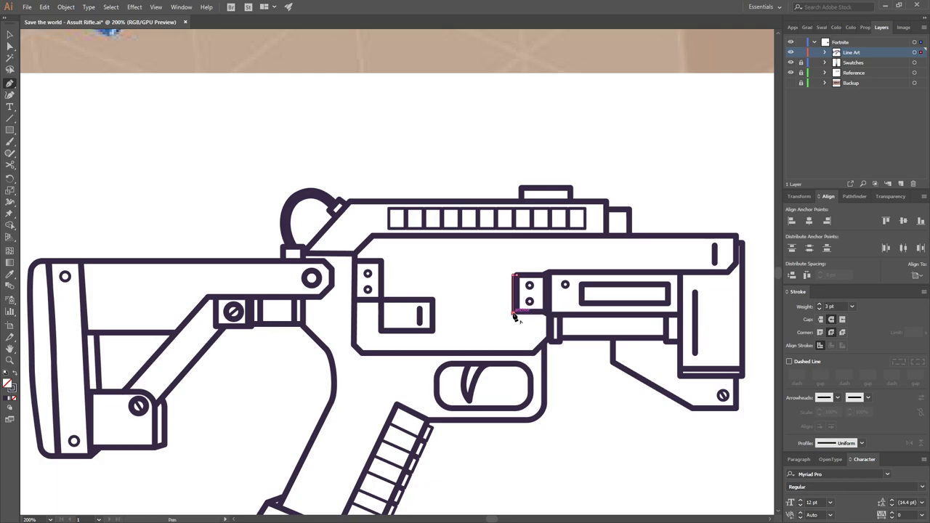
left_click(513, 311)
scroll(537, 314, "down", 1)
scroll(461, 269, "down", 1)
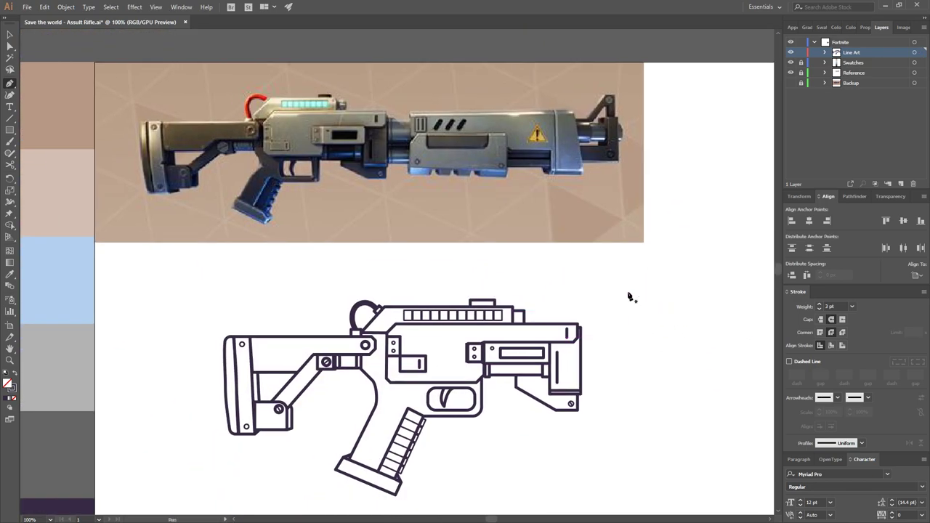
scroll(644, 357, "up", 3)
scroll(633, 388, "down", 2)
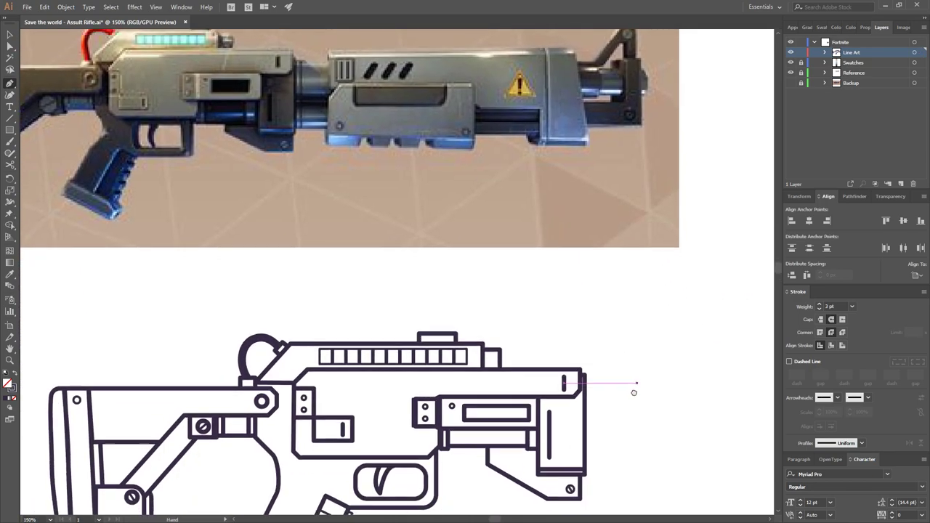
scroll(582, 378, "down", 1)
left_click(528, 405)
Add a second, thinner vertical line beside the slot and zoom out to review
key("a")
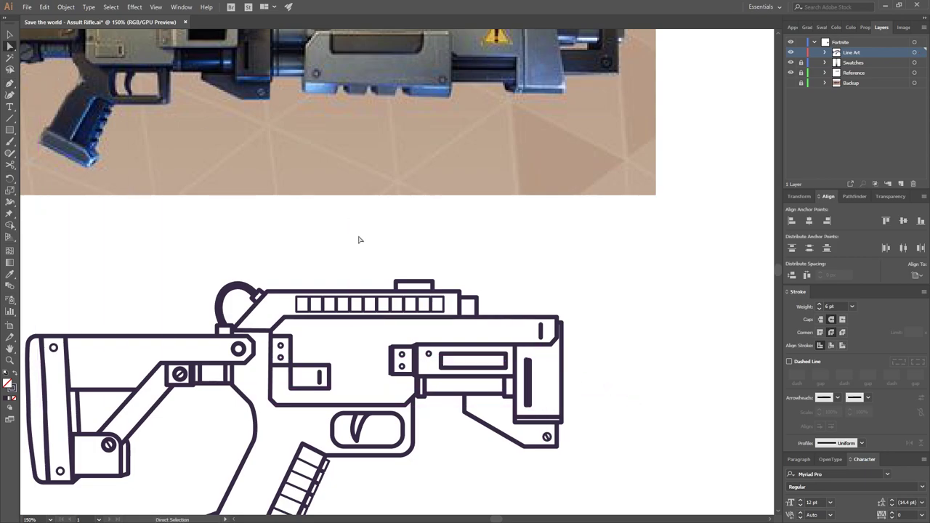
scroll(505, 375, "up", 2)
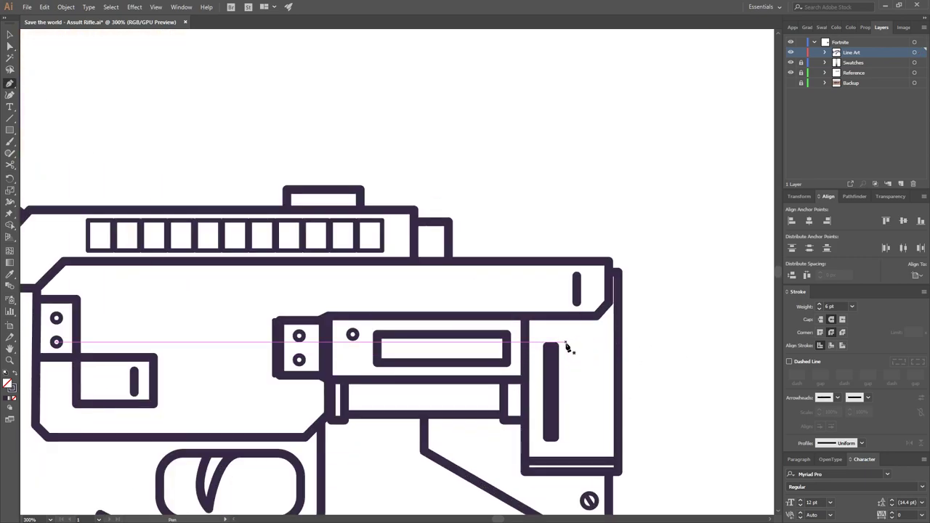
left_click(569, 342)
left_click(571, 444)
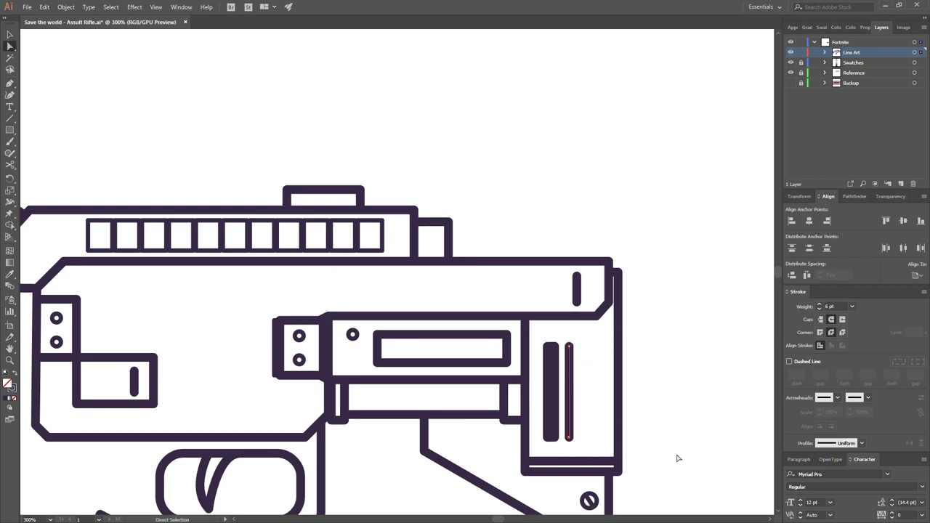
key("ctrl+1")
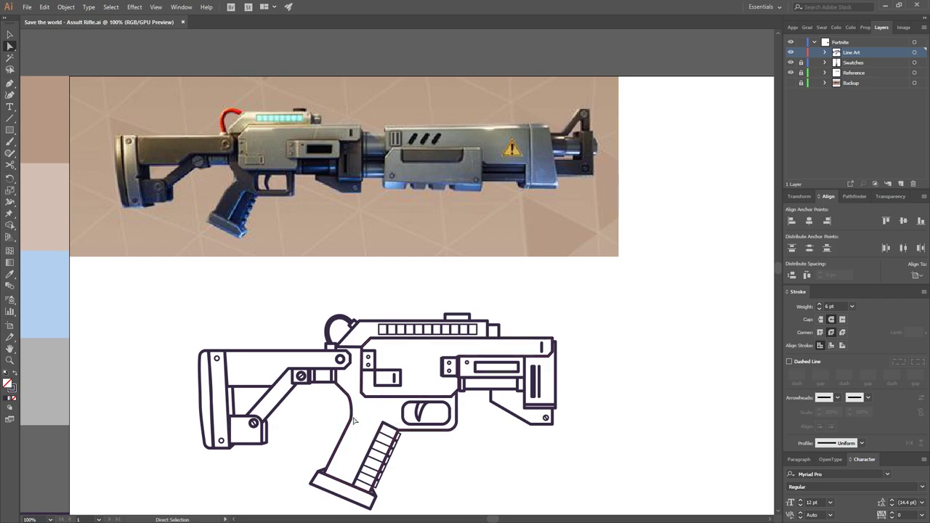
Reshape the grip's edge and pull the base plate's left and right sides inward
left_click_drag(347, 427, 359, 420)
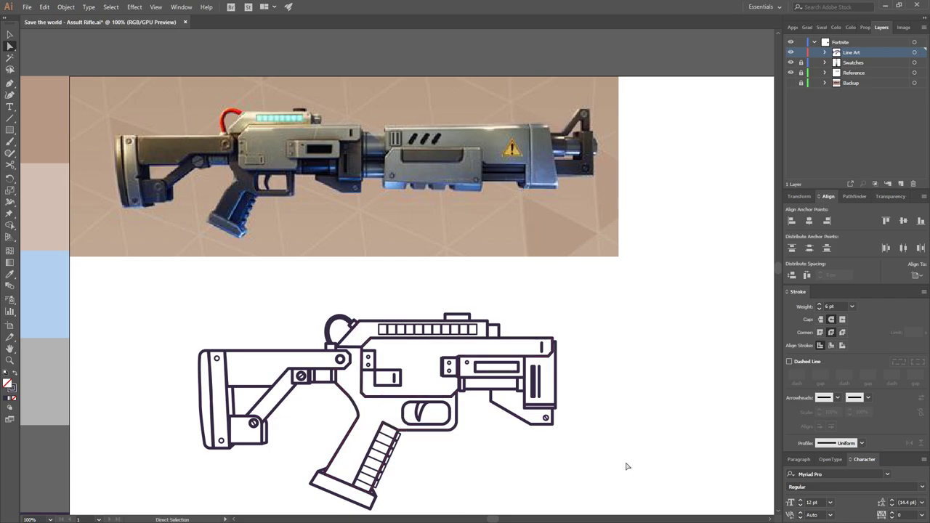
scroll(671, 416, "down", 1)
left_click(335, 450)
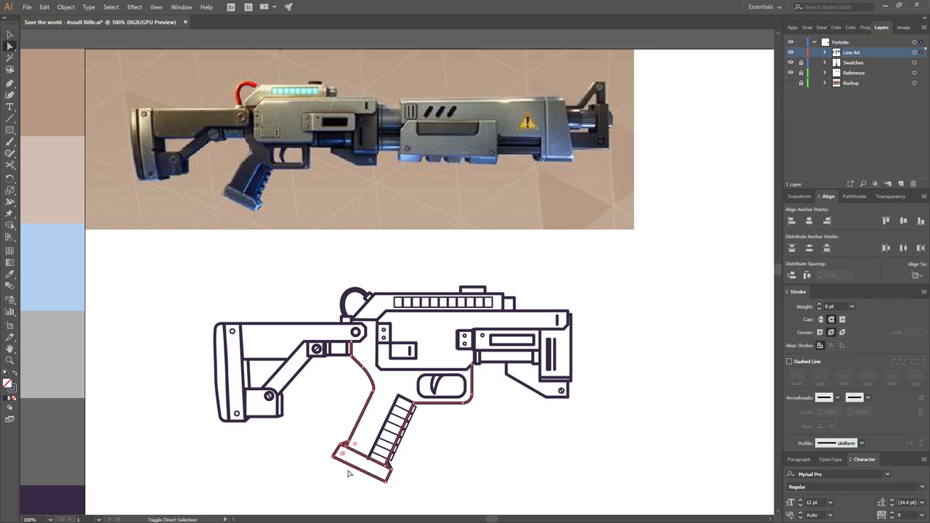
scroll(349, 478, "up", 3)
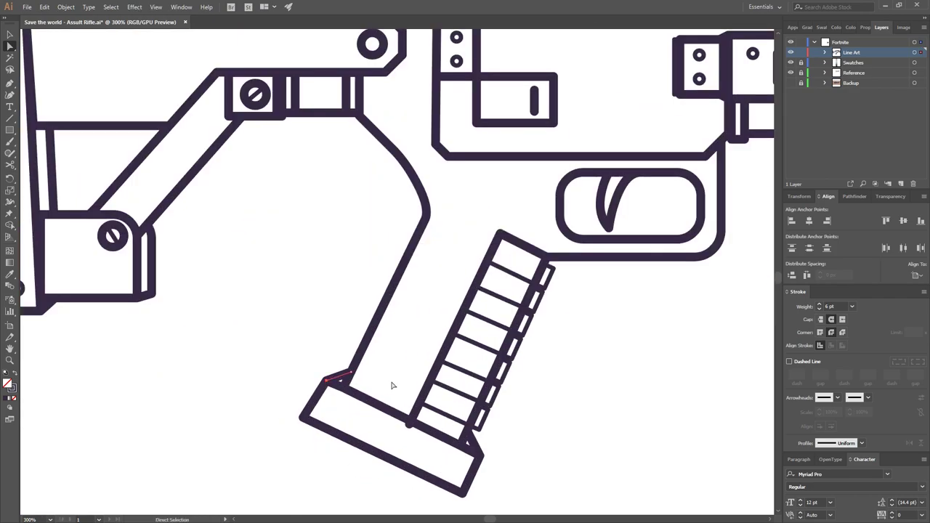
left_click_drag(302, 423, 309, 425)
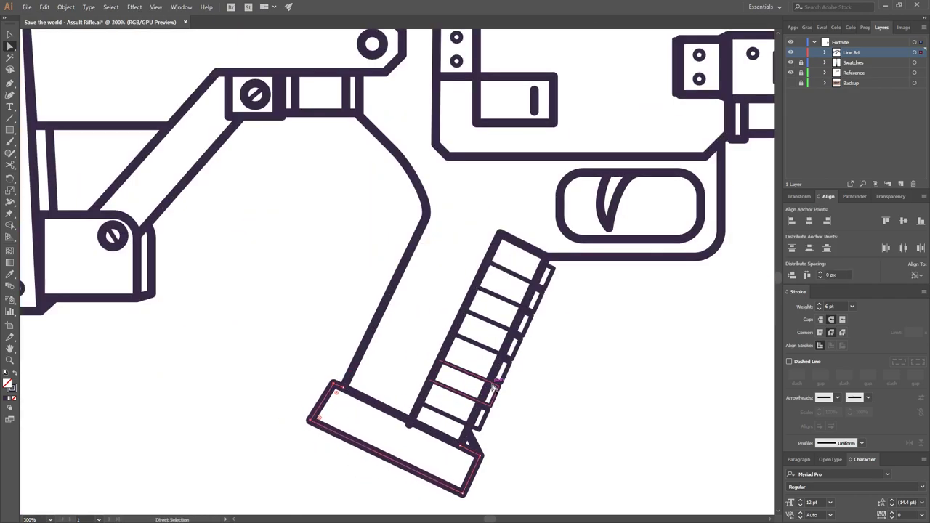
left_click_drag(483, 465, 476, 460)
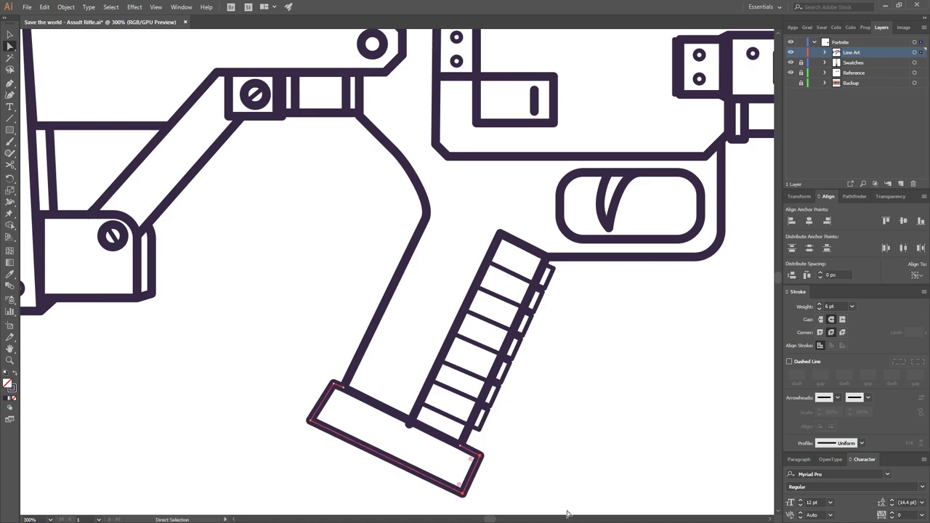
key("ctrl+shift+a")
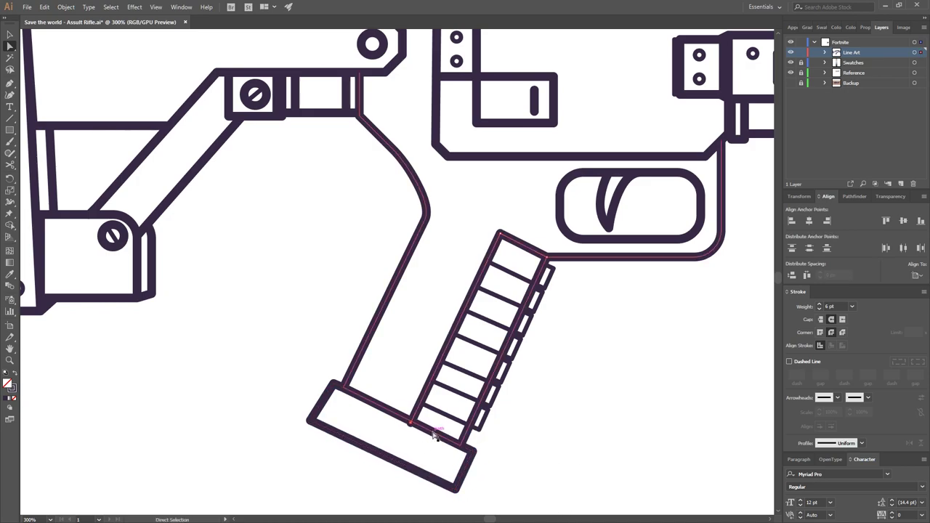
Select the magazine base plate and nudge it into place
key("p")
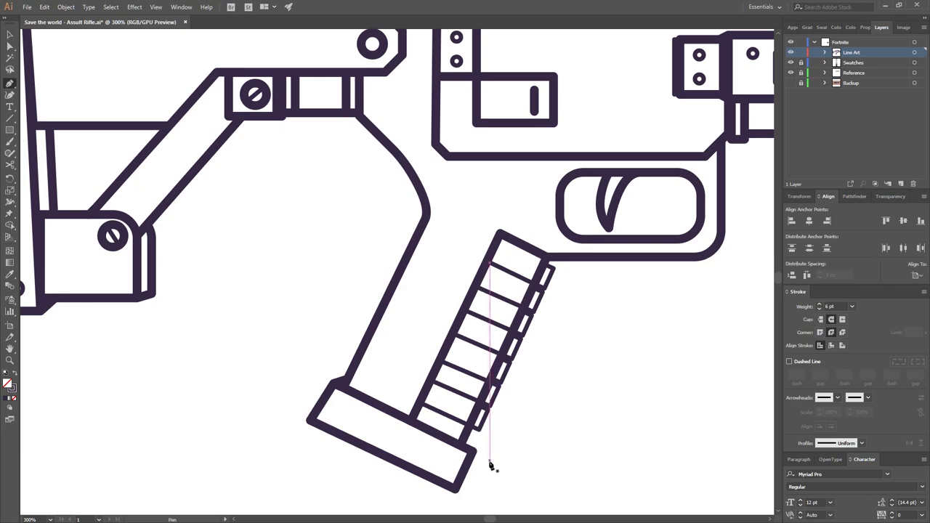
scroll(465, 447, "up", 2)
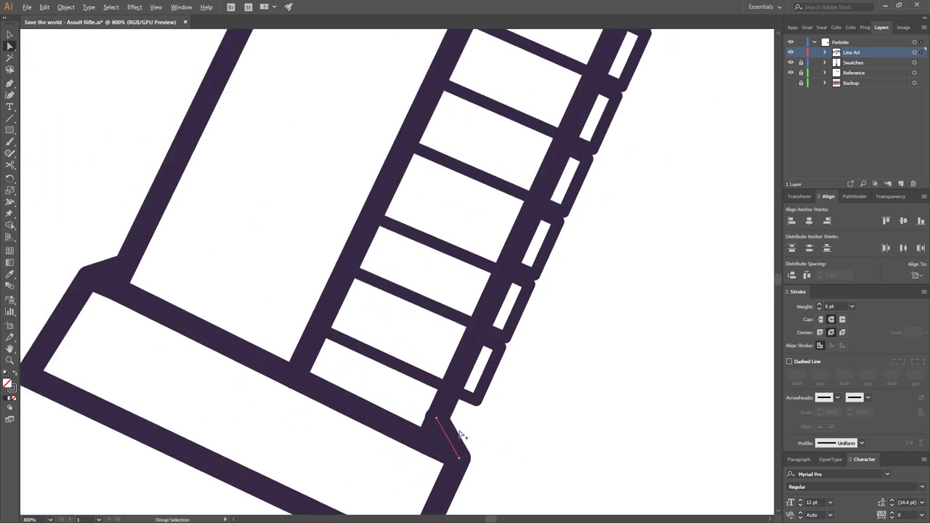
scroll(453, 426, "down", 4)
scroll(486, 409, "down", 2)
scroll(485, 408, "up", 2)
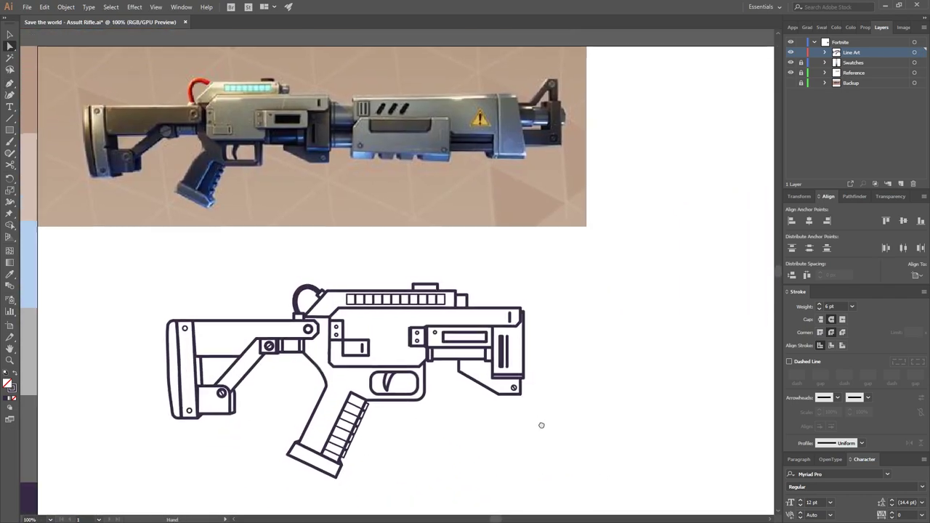
left_click(291, 461)
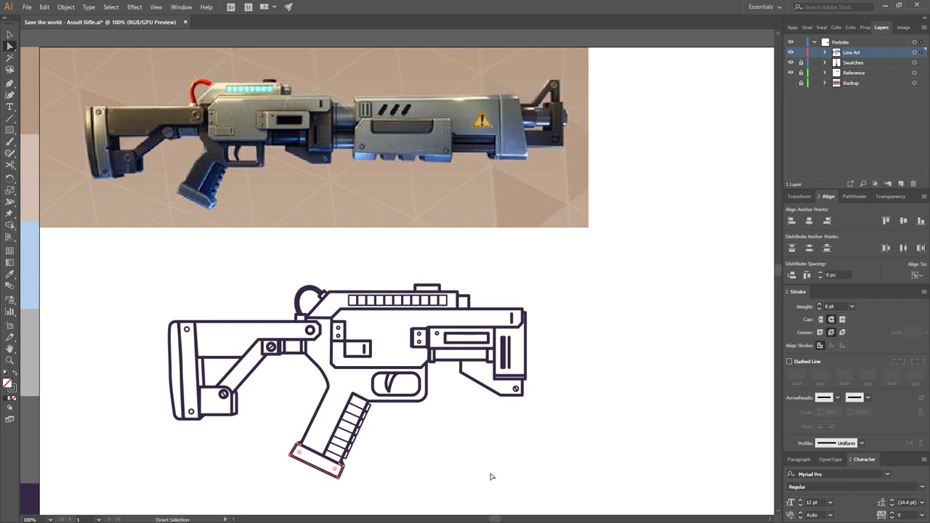
left_click_drag(339, 471, 342, 476)
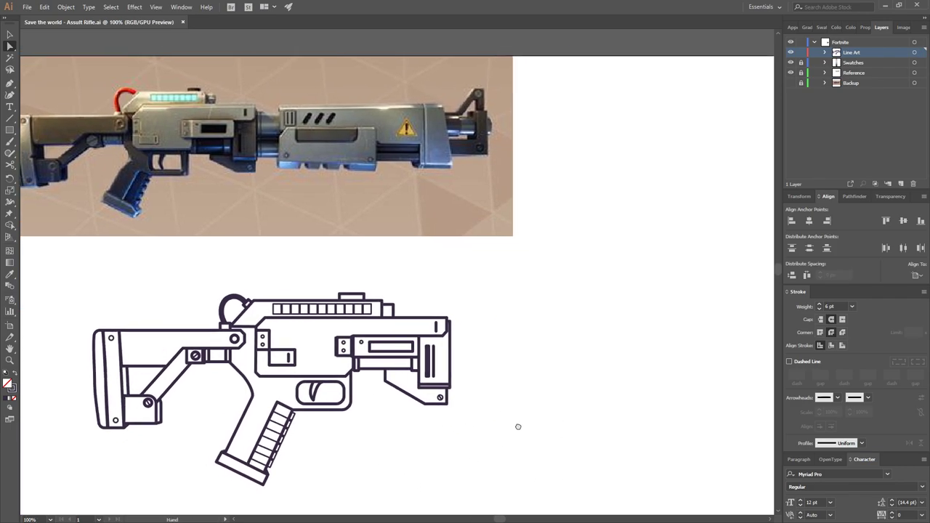
key("p")
scroll(427, 338, "up", 3)
scroll(428, 338, "down", 1)
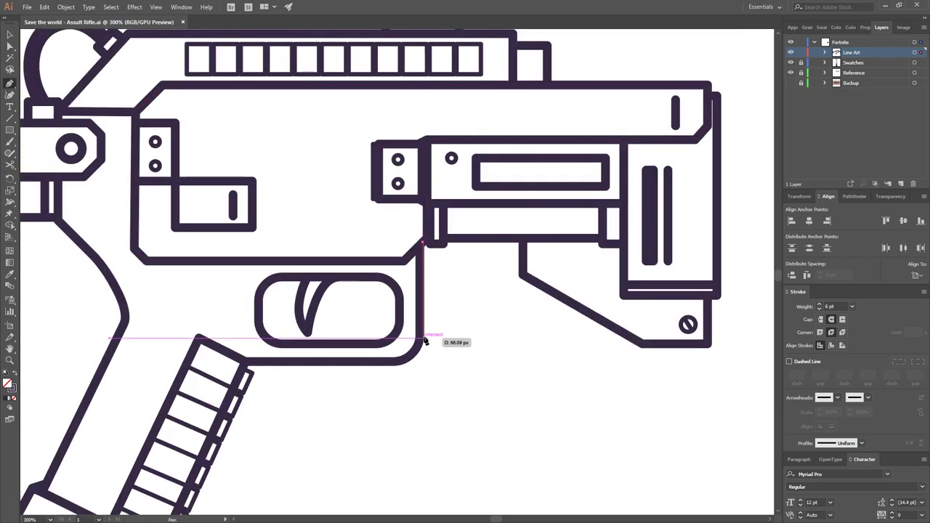
scroll(508, 363, "down", 1)
scroll(561, 368, "down", 1)
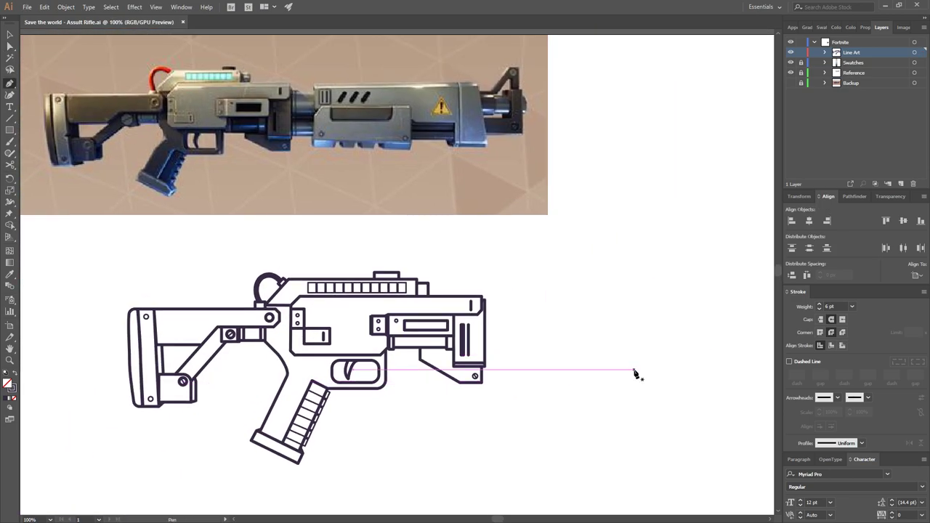
scroll(160, 192, "right", 1)
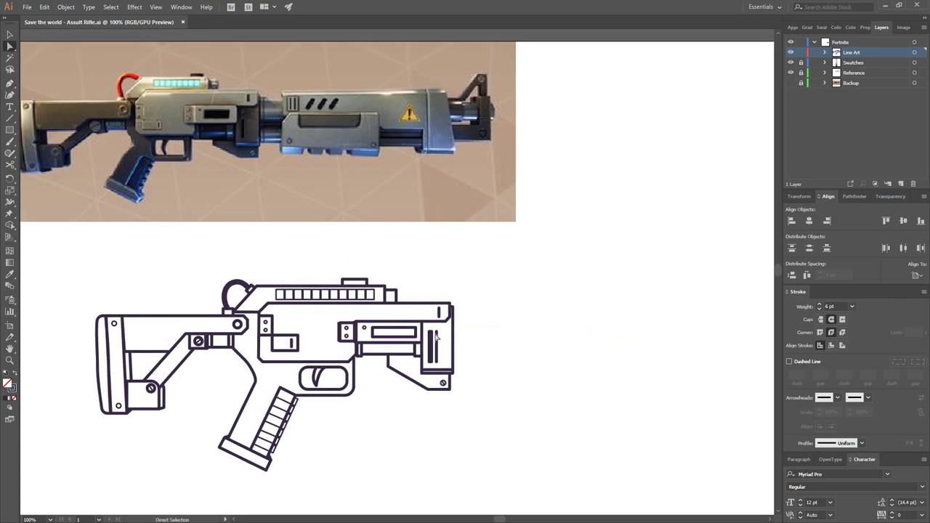
scroll(436, 336, "up", 1)
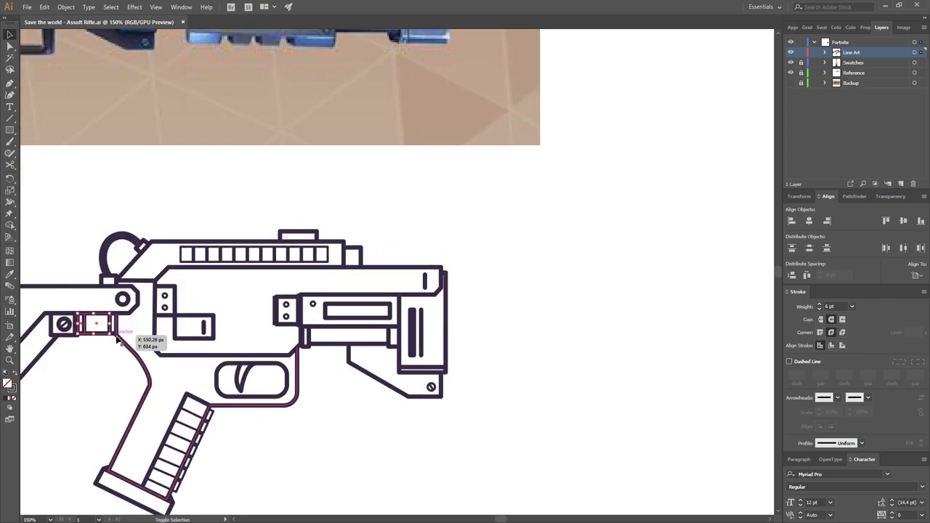
Move the small rectangle to the rifle's front as a muzzle block
left_click(115, 327)
left_click_drag(94, 327, 517, 286)
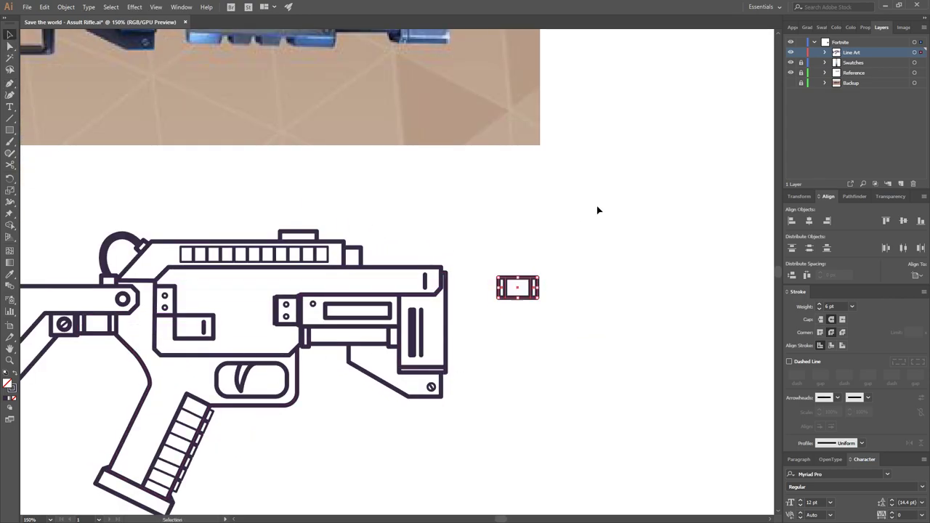
scroll(598, 208, "up", 3)
mouse_move(504, 376)
left_mouse_down()
mouse_move(446, 373)
mouse_move(499, 408)
mouse_move(485, 385)
mouse_move(498, 383)
left_mouse_up()
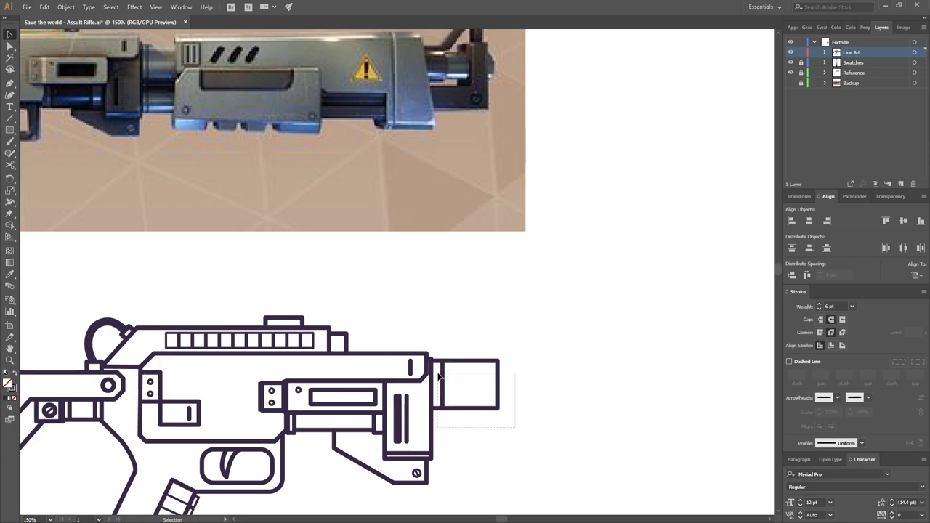
Duplicate the front block below and shorten the lower copy slightly
left_click_drag(438, 375, 439, 424)
scroll(572, 444, "down", 2)
scroll(571, 444, "left", 2)
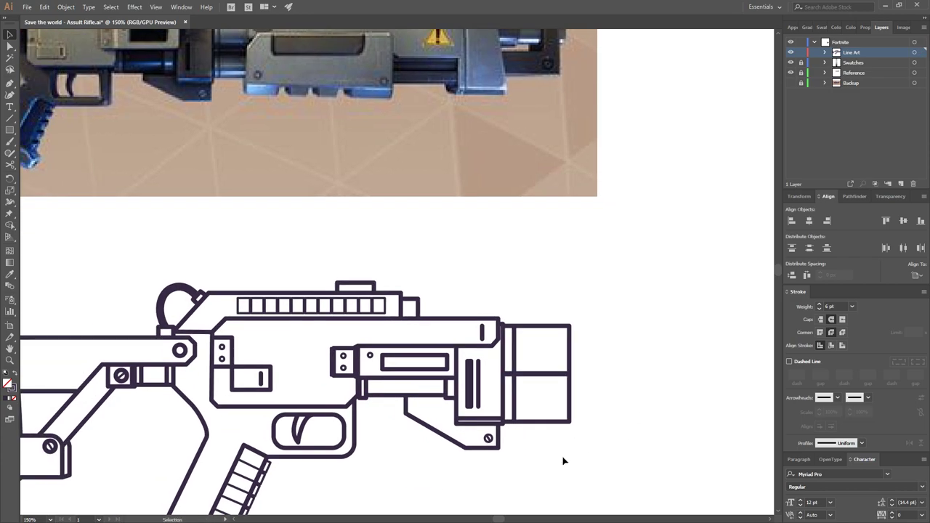
left_click_drag(563, 460, 509, 319)
left_click_drag(536, 422, 536, 419)
left_click(648, 449)
scroll(654, 436, "right", 3)
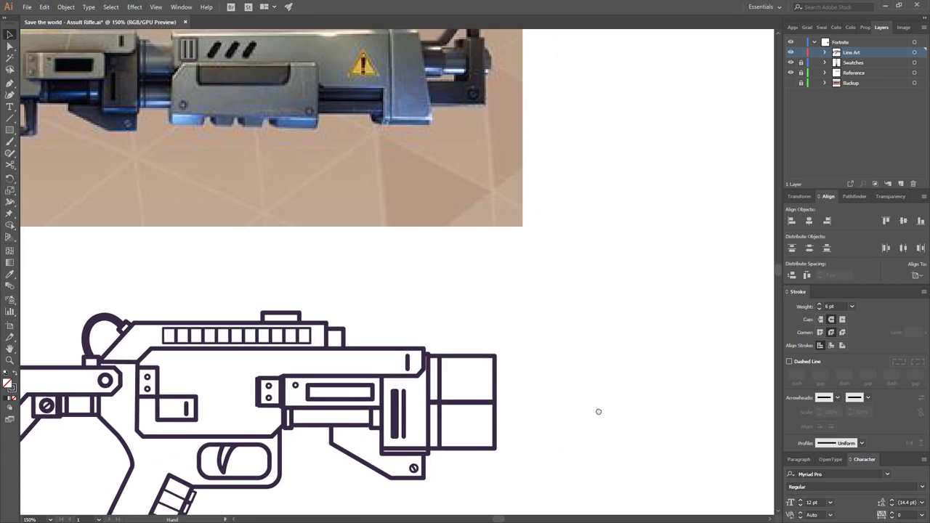
scroll(598, 409, "up", 2)
Draw a vertical divider line down through the stacked front blocks
left_click(9, 84)
left_click(324, 346)
left_click(466, 346)
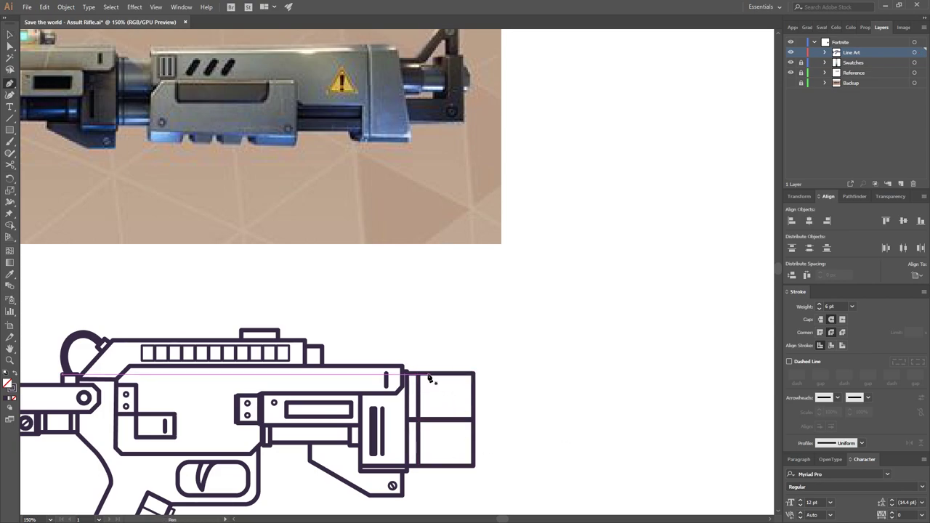
left_click(427, 375)
left_click(427, 465)
Set the divider line's stroke to 3 pt and review the front blocks
left_click(10, 34)
left_click(428, 422)
left_click(832, 306)
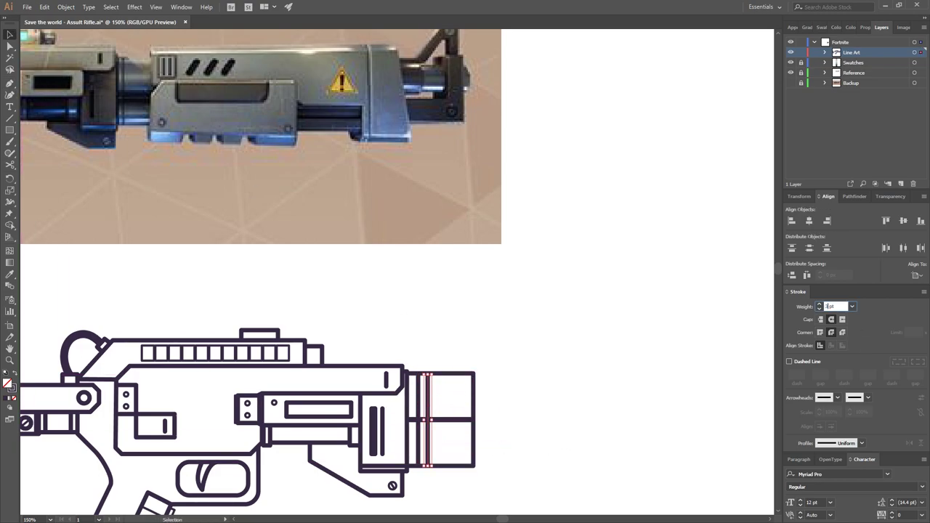
scroll(588, 361, "down", 1)
mouse_move(588, 361)
left_mouse_down()
mouse_move(636, 373)
mouse_move(610, 397)
mouse_move(548, 388)
left_mouse_up()
scroll(147, 179, "up", 1)
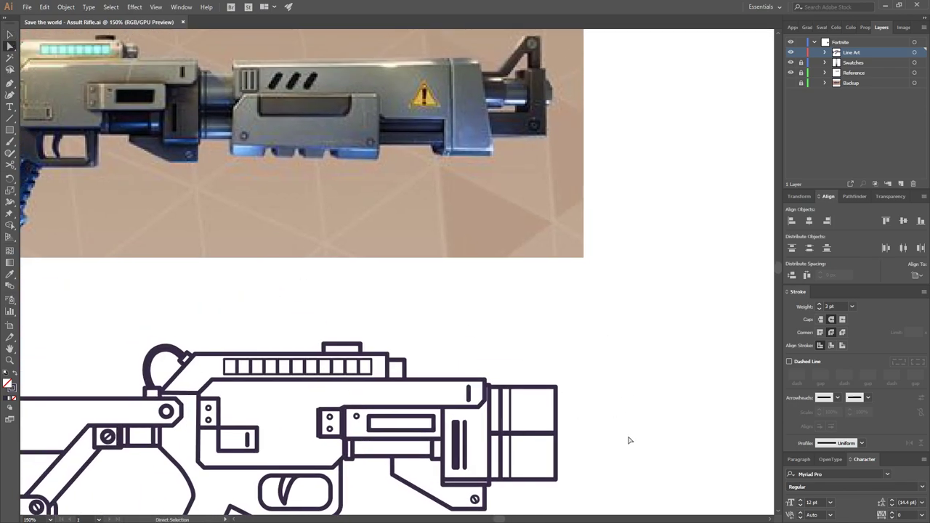
scroll(630, 440, "down", 1)
left_click(553, 417)
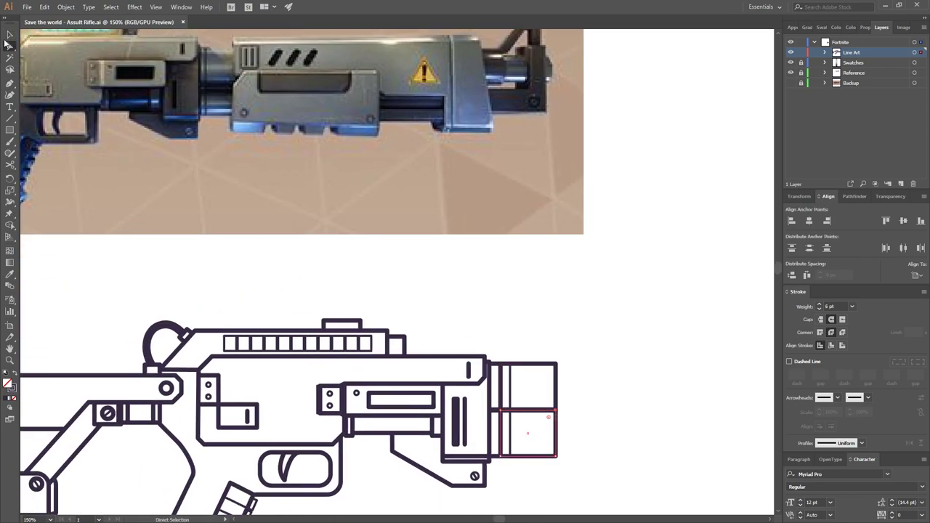
left_click(550, 477, "ctrl")
scroll(608, 423, "right", 3)
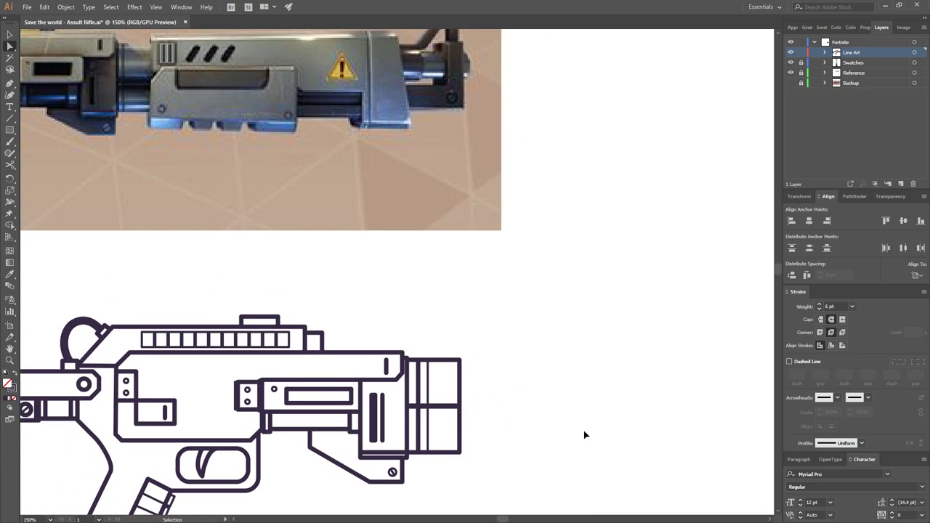
Draw the shroud's top edge rightward from the block's top corner, nudged slightly up at the right end
left_click(458, 354)
left_click(753, 356, "shift")
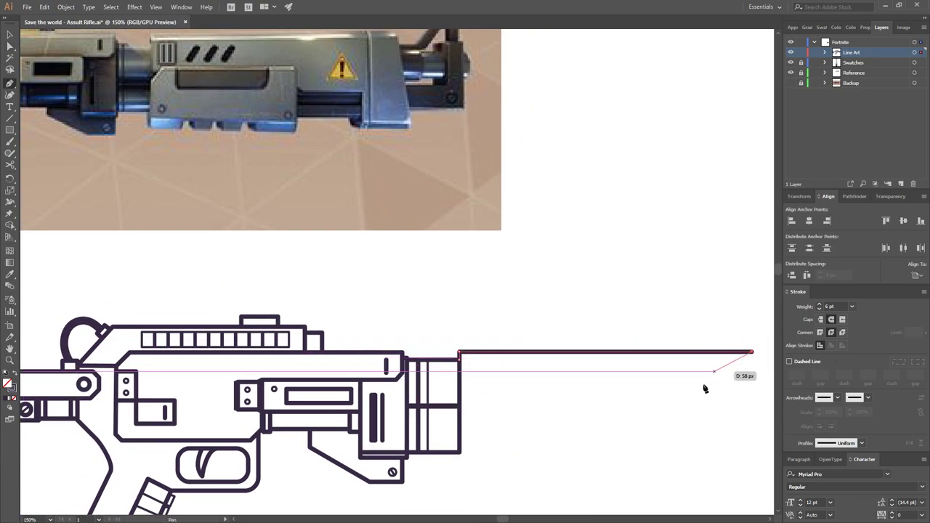
key("ctrl+minus")
key("a")
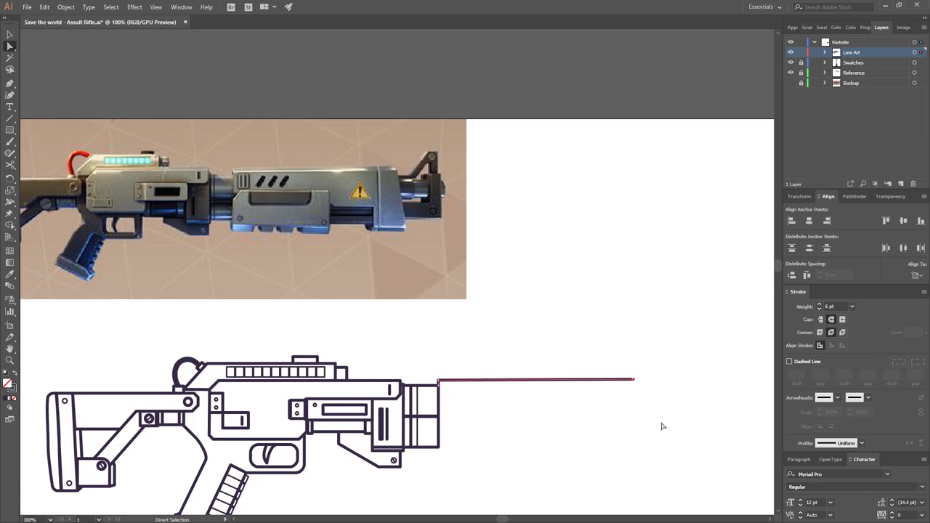
key("Up")
key("Up")
key("Up")
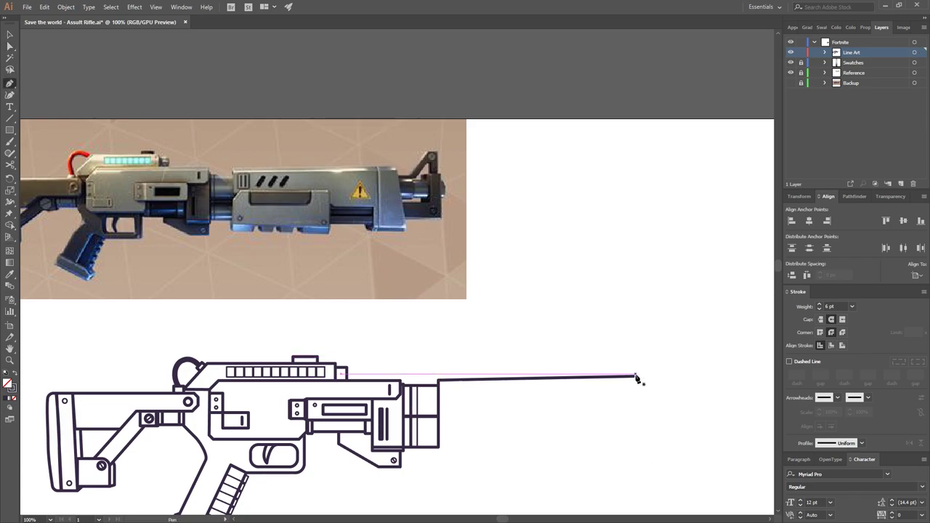
Outline the shroud's front edge and stepped lower edge back left to the block
left_click(634, 377)
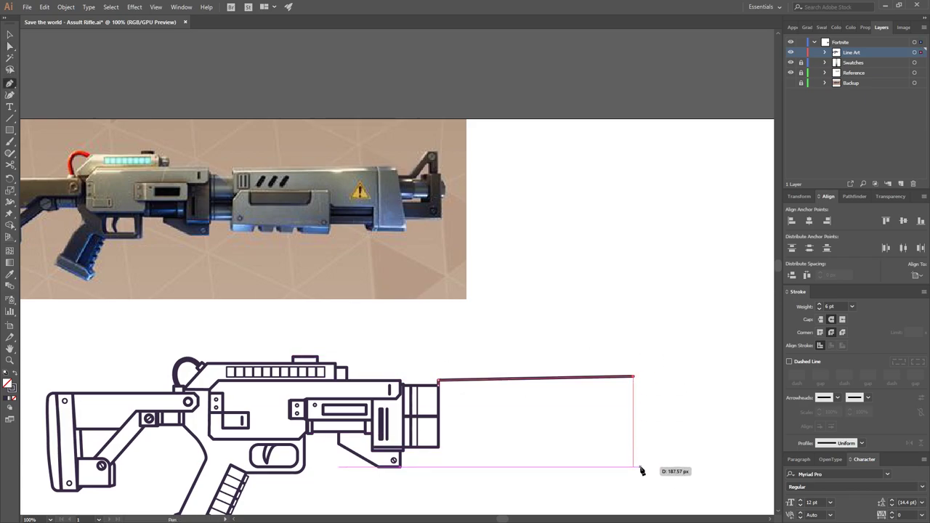
left_click(633, 459, "shift")
scroll(618, 471, "down", 1)
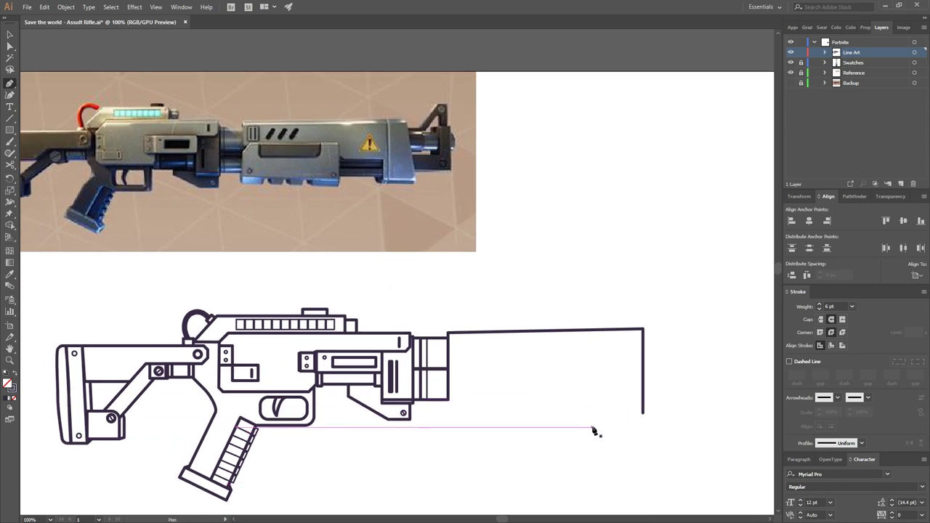
left_click(636, 412)
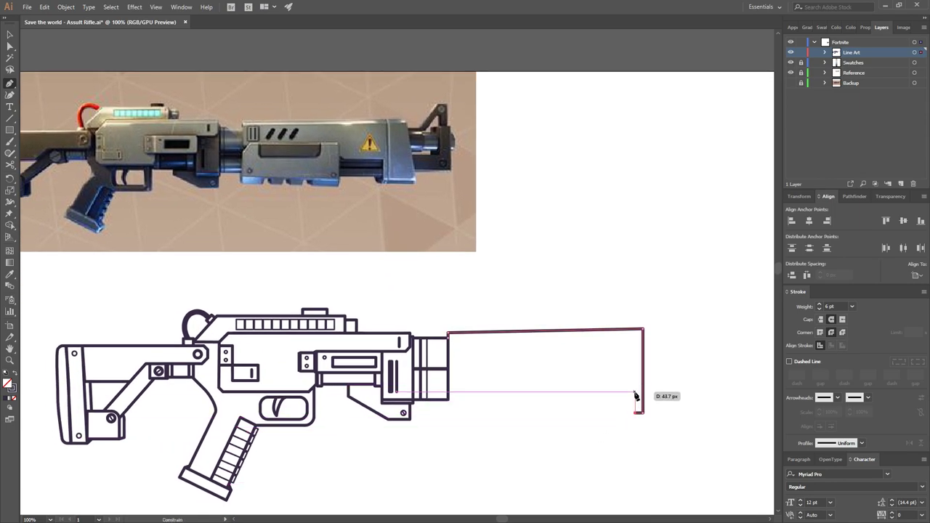
left_click(635, 392)
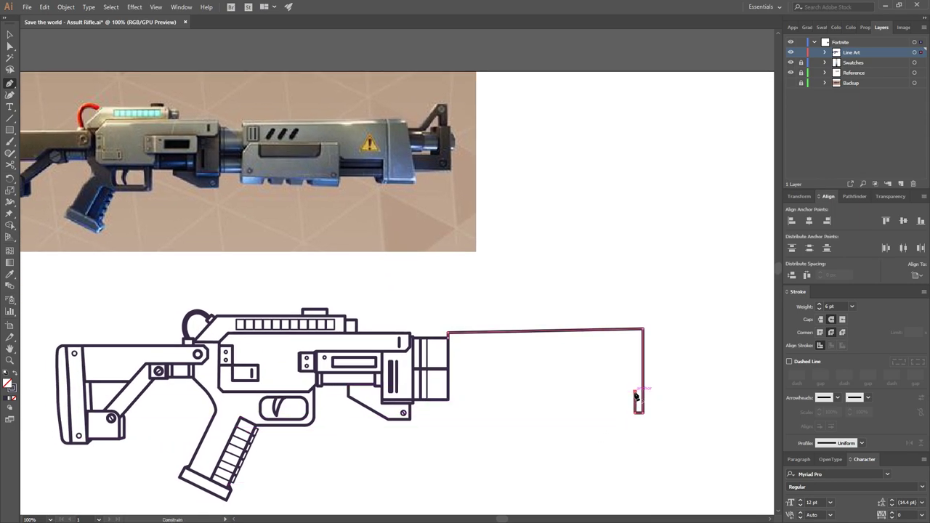
left_click(575, 393)
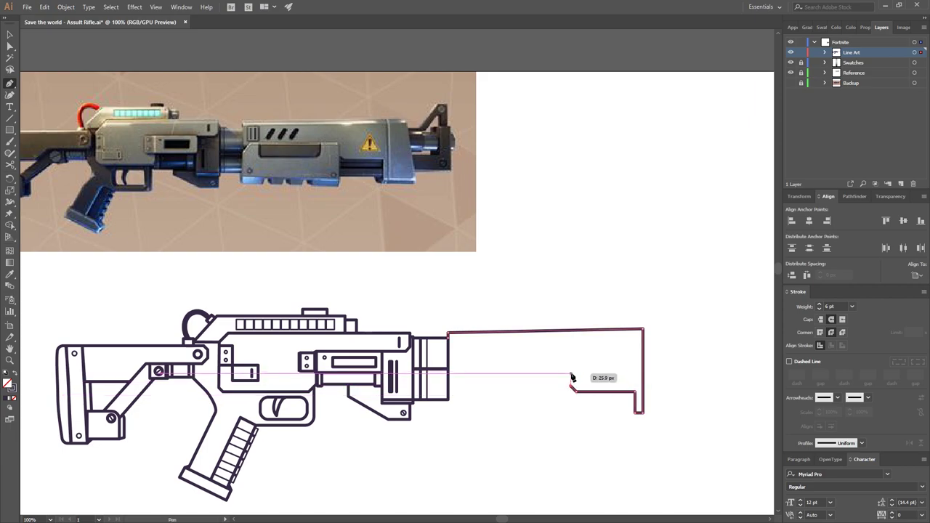
left_click(571, 363)
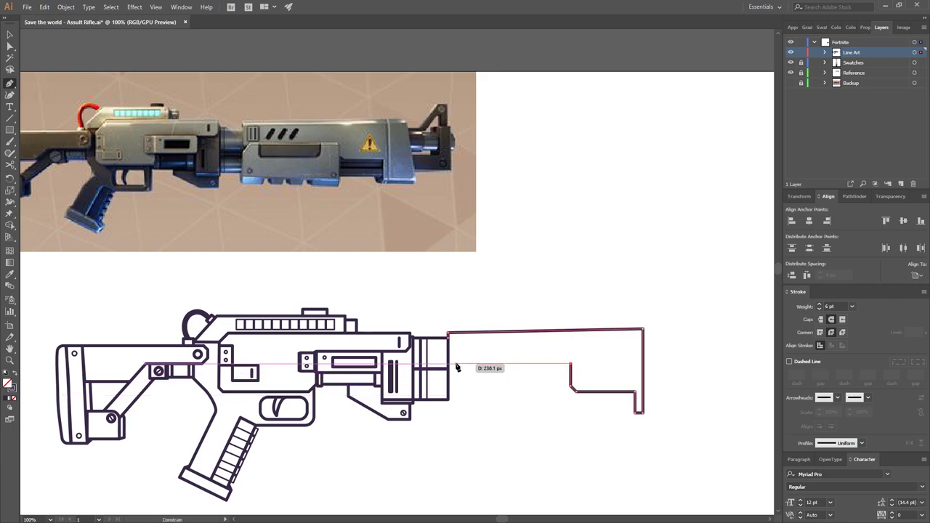
left_click(449, 363)
left_click(650, 348, "ctrl")
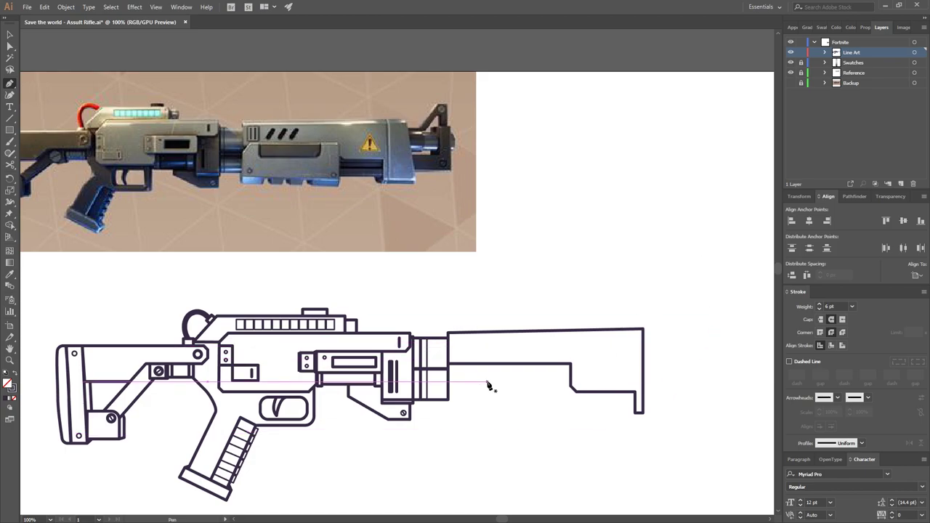
Draw a small rectangle inside the notch at the shroud's lower front
left_click(9, 130)
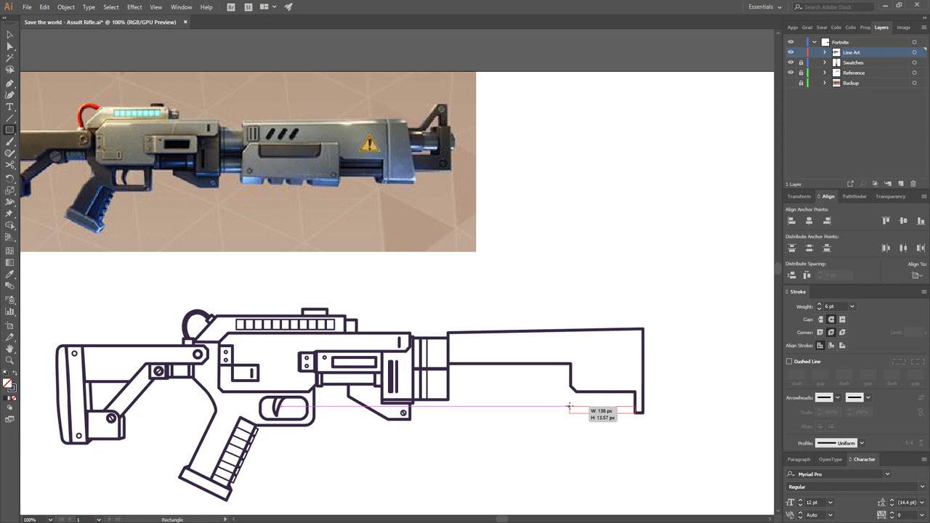
mouse_move(636, 413)
left_mouse_down()
mouse_move(571, 380)
mouse_move(608, 401)
left_mouse_up()
key("v")
scroll(609, 401, "up", 3)
scroll(598, 455, "down", 1)
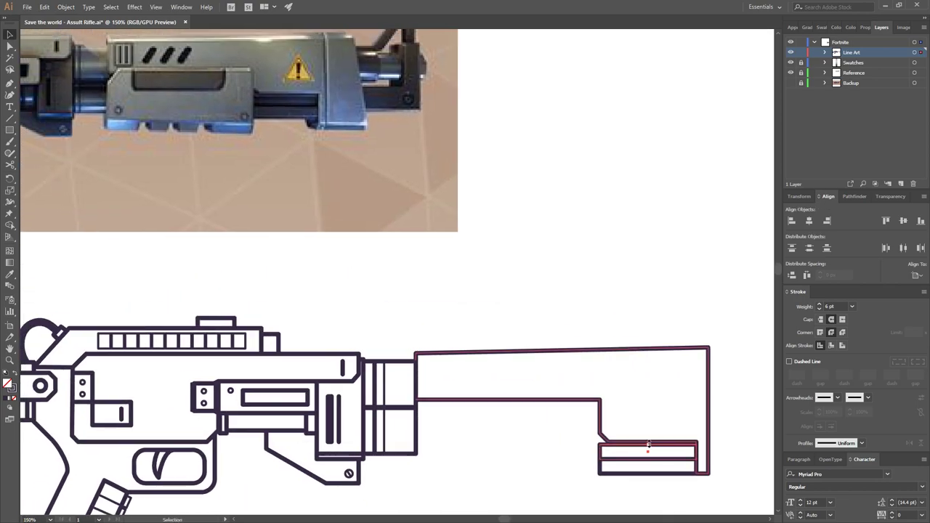
Duplicate the small box to add stacked horizontal bars in the notch
left_click_drag(648, 450, 682, 461)
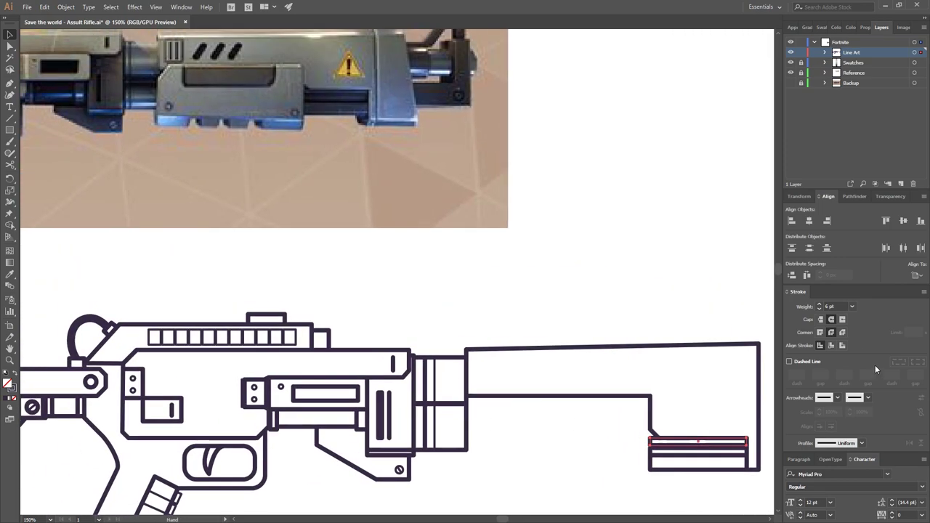
left_click_drag(719, 436, 668, 361)
scroll(668, 419, "up", 1)
scroll(675, 446, "up", 2)
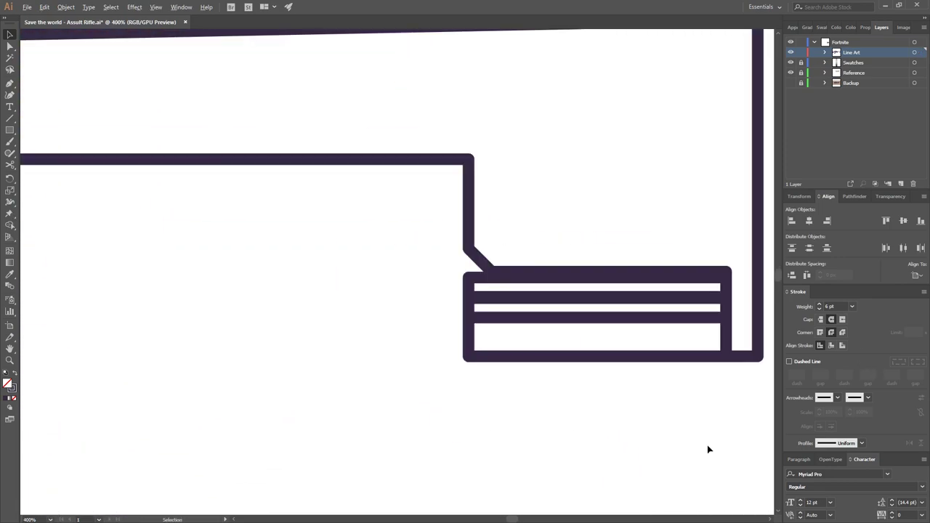
scroll(698, 424, "down", 4)
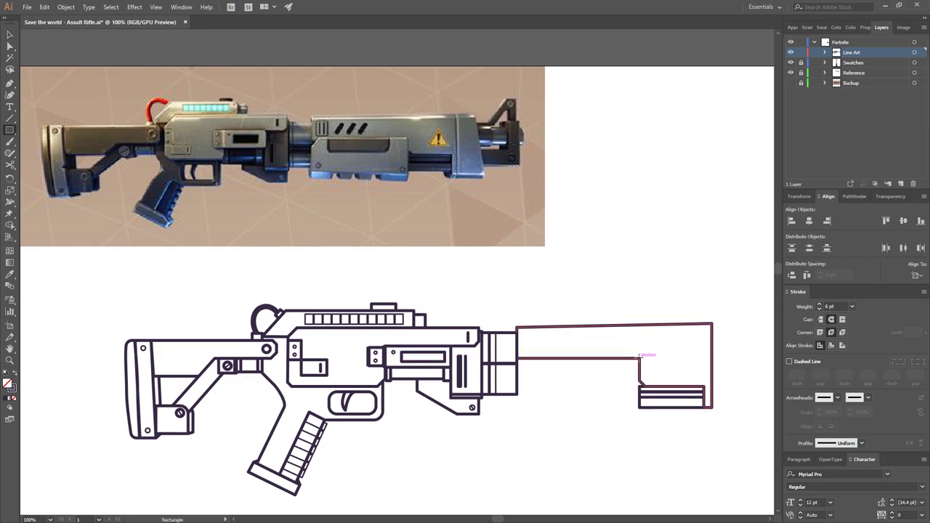
Remove the shroud's old stepped lower edge
key("a")
left_click(527, 360)
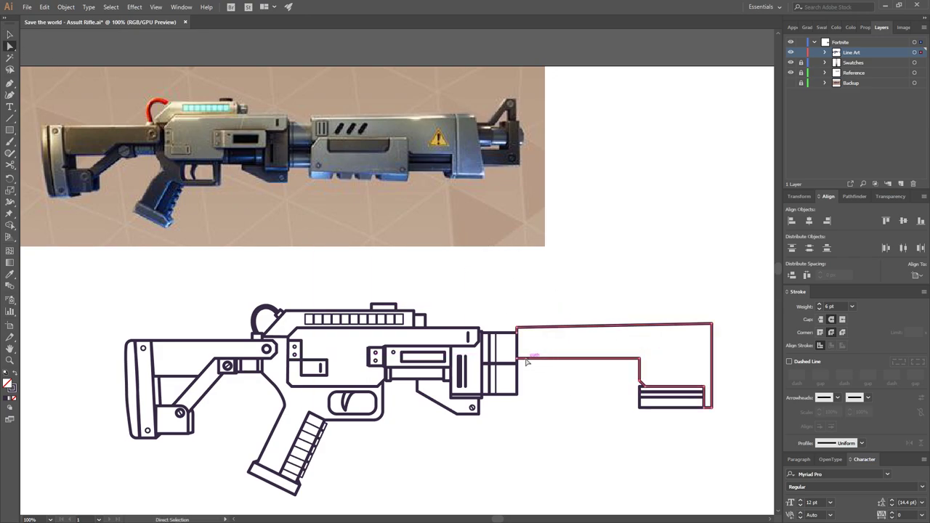
left_click(610, 409)
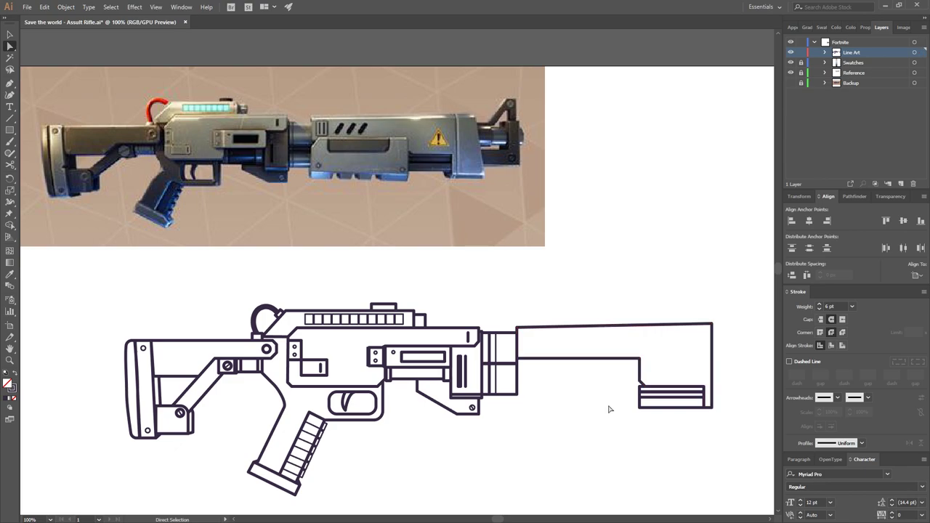
left_click(517, 356)
key("ctrl+z")
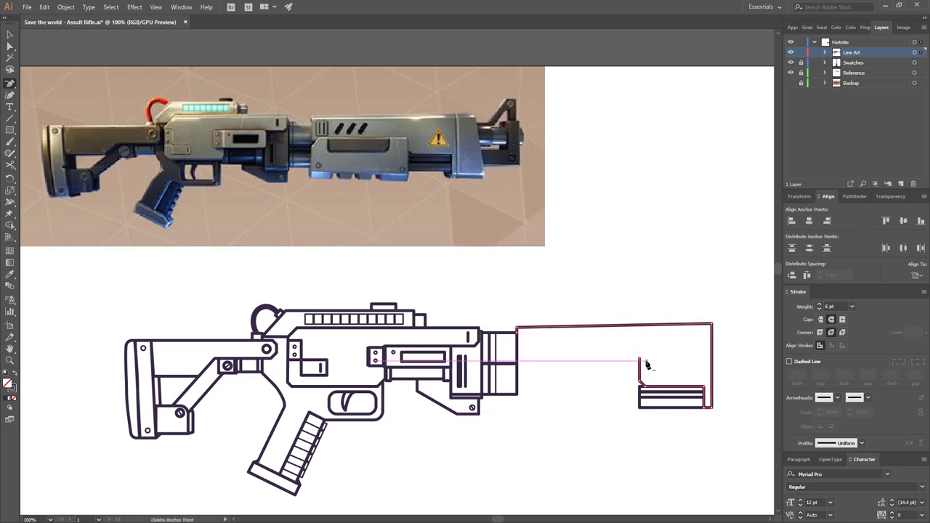
left_click(10, 35)
left_click(109, 192)
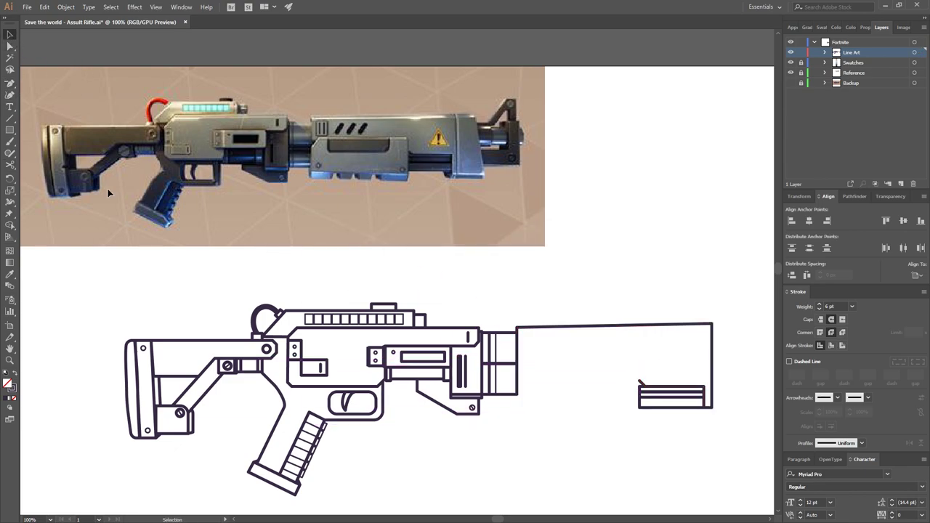
With the Pen tool, draw a new bottom edge from the block's corner through two square notches
left_click(10, 82)
left_click(44, 85)
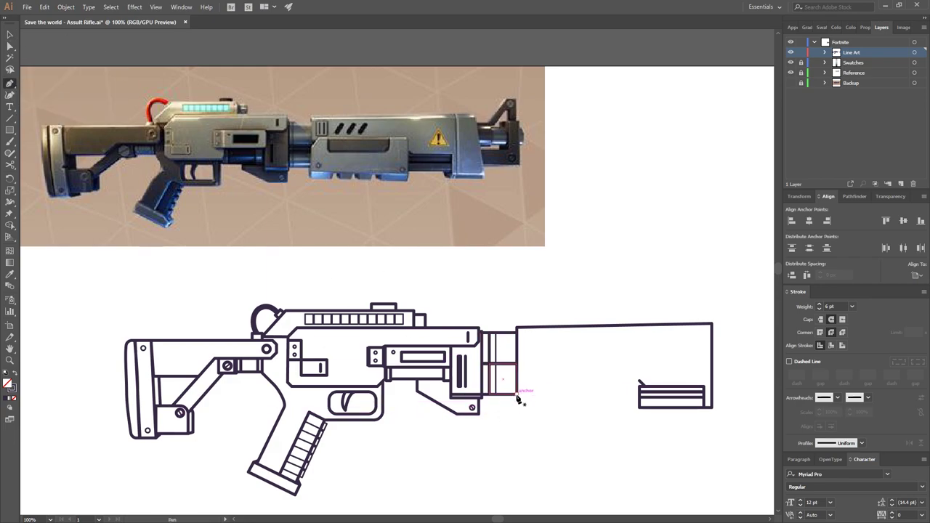
left_click(518, 399)
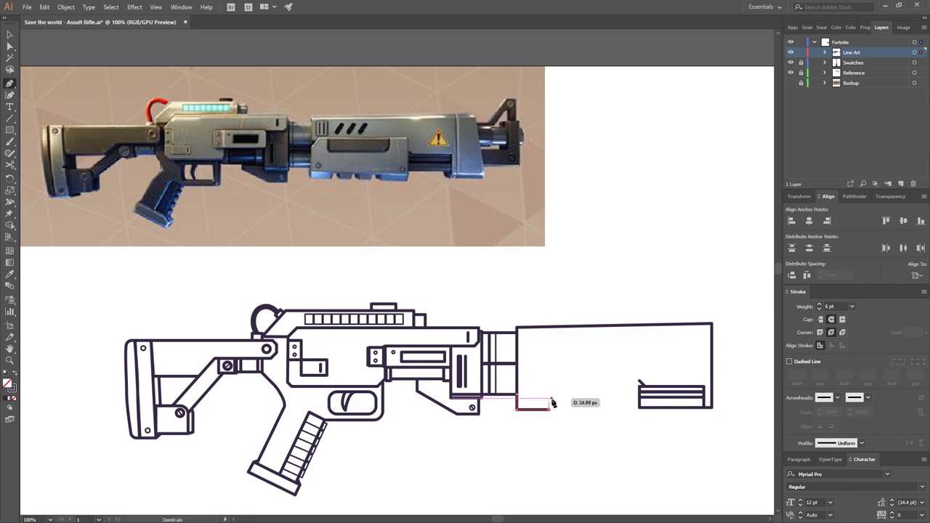
left_click(549, 395)
left_click(561, 394)
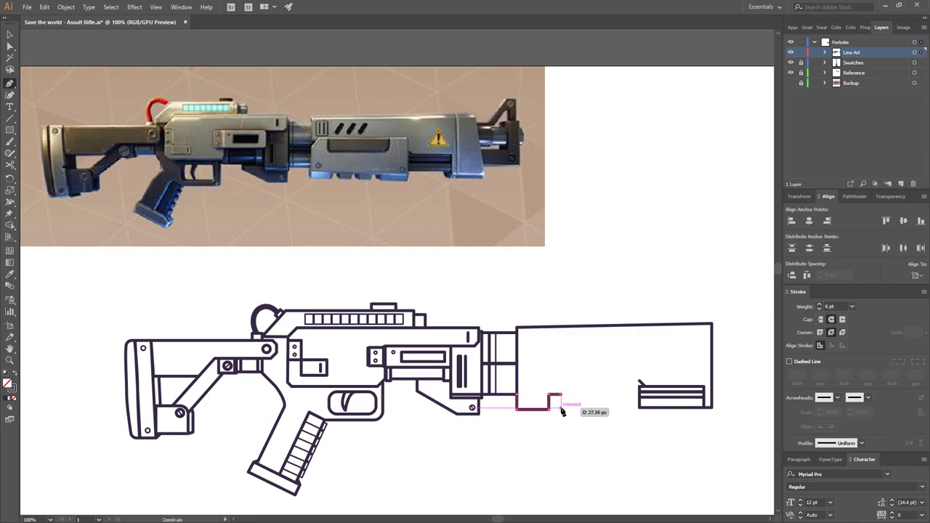
left_click(574, 409)
left_click(574, 394)
left_click(585, 394)
left_click(585, 409)
left_click(598, 409)
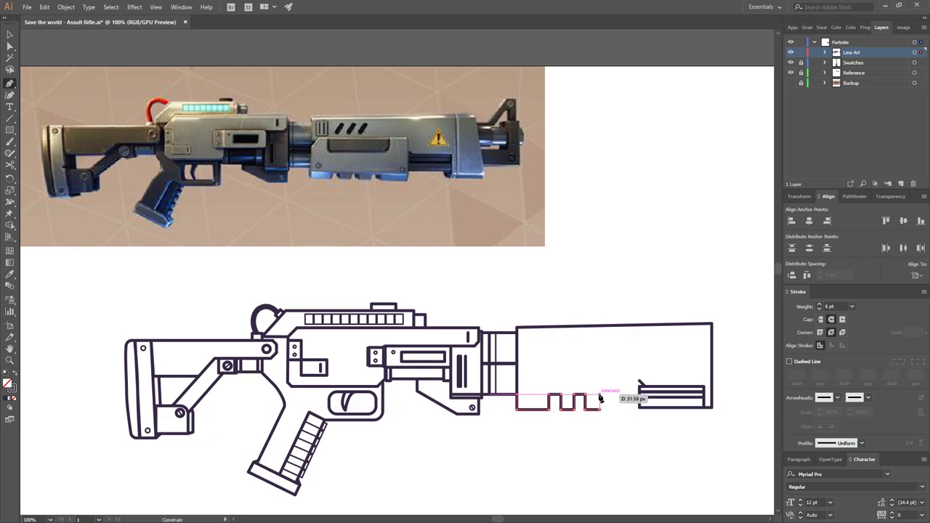
Add the third notch, extend the edge to the barred box, and close the section's upper edge
left_click(615, 394)
left_click(639, 409)
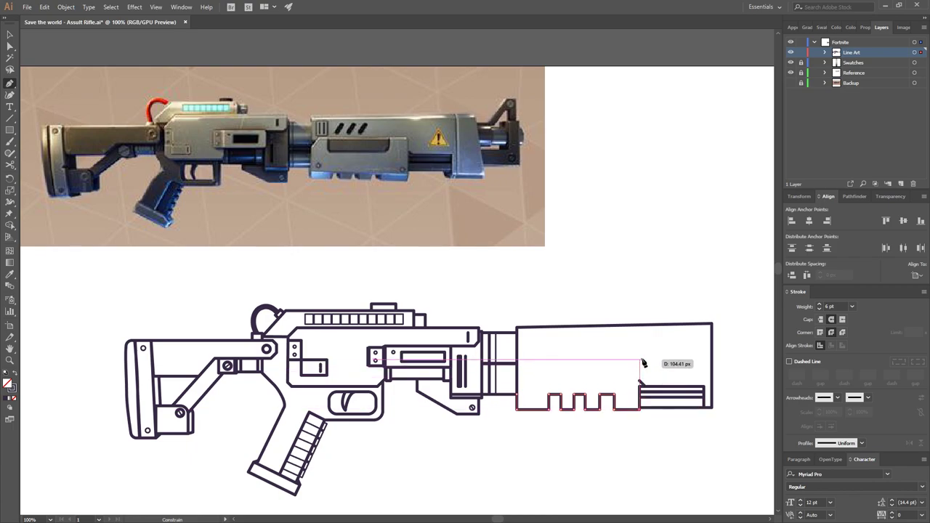
left_click(640, 359)
left_click(517, 359)
key("v")
scroll(623, 436, "right", 3)
left_click(641, 410)
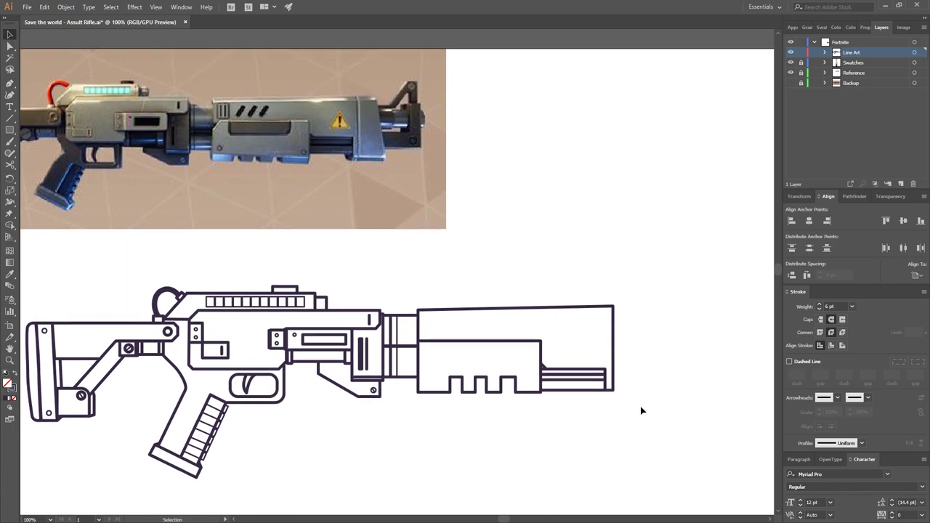
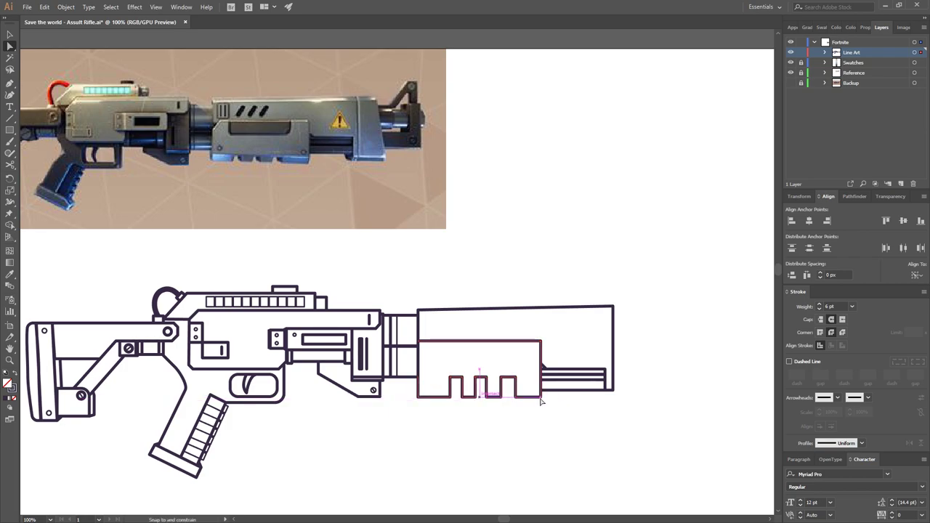
Shift the barrel's inner box segment 20 px right and close the inner path with a new anchor
scroll(697, 379, "left", 2)
scroll(696, 379, "up", 1)
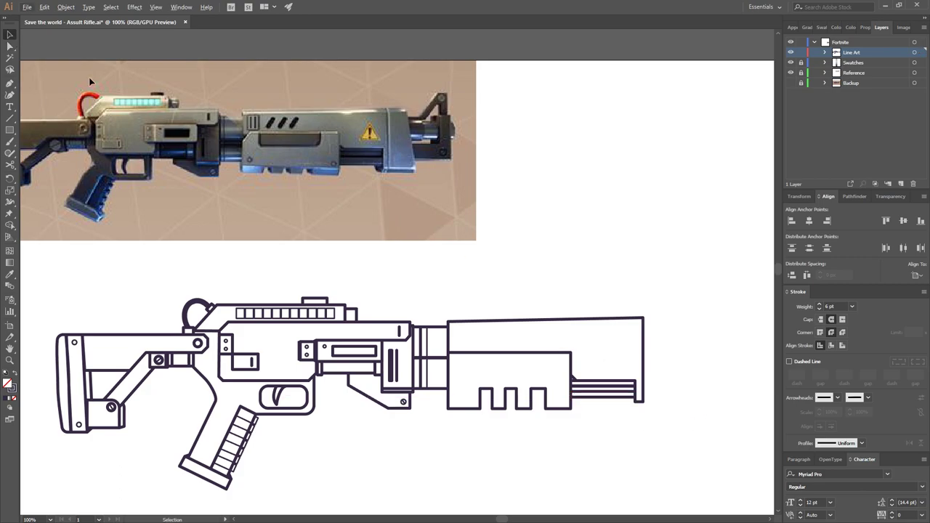
key("p")
scroll(669, 409, "up", 2, "alt")
scroll(675, 373, "down", 2, "alt")
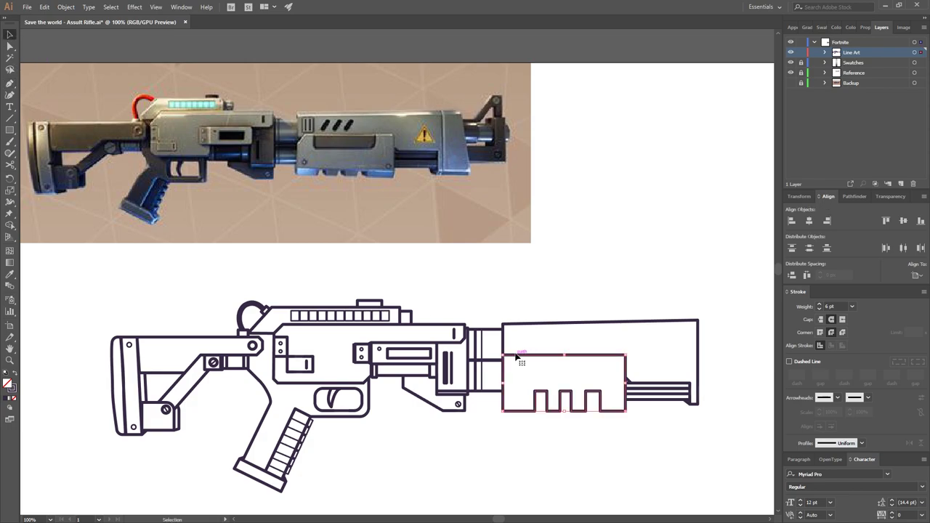
key("a")
left_click_drag(498, 357, 512, 358)
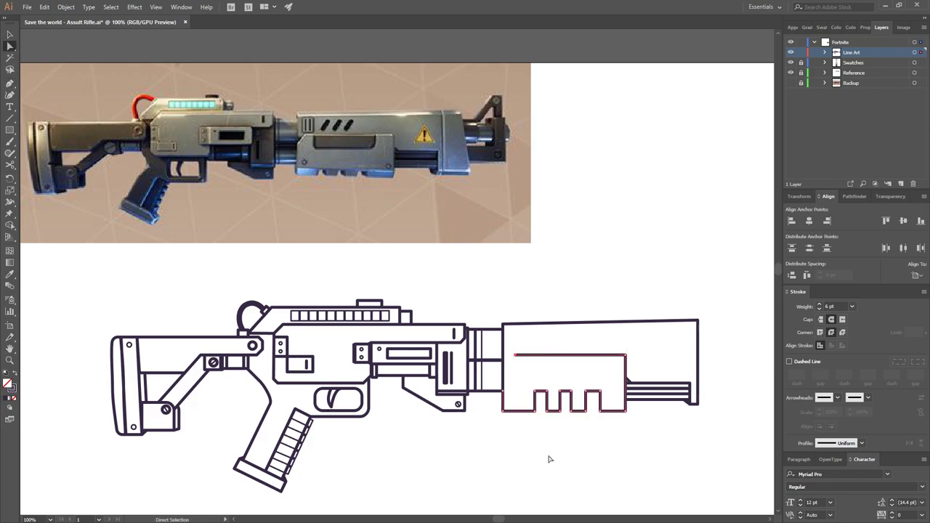
key("p")
left_click(513, 356)
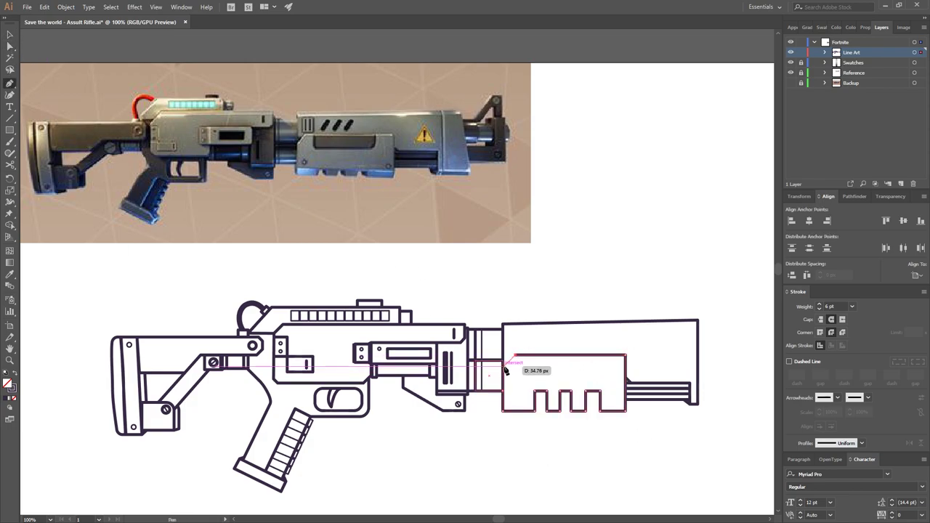
left_click(503, 365)
Extend the barrel outline downward with a new vertical segment from its top-left anchor
scroll(648, 412, "up", 1, "alt")
left_click_drag(581, 239, 630, 211)
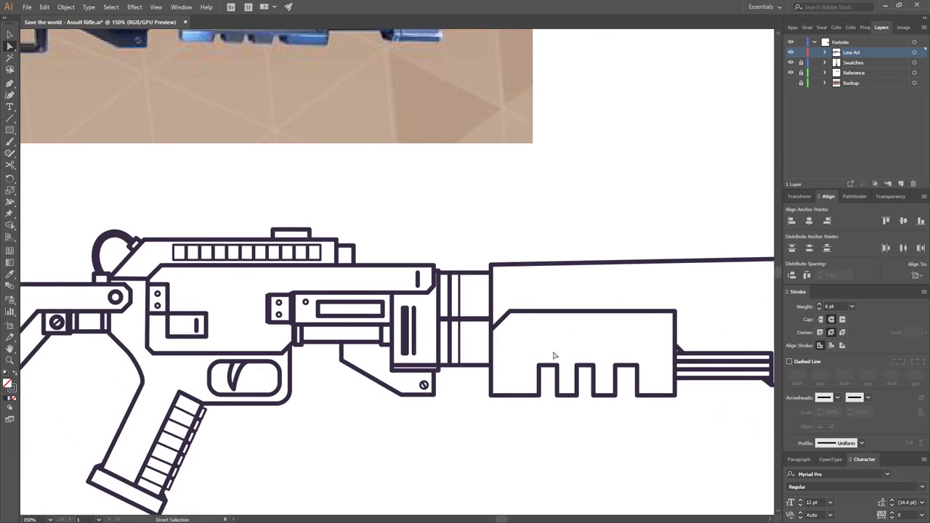
scroll(574, 257, "down", 1, "alt")
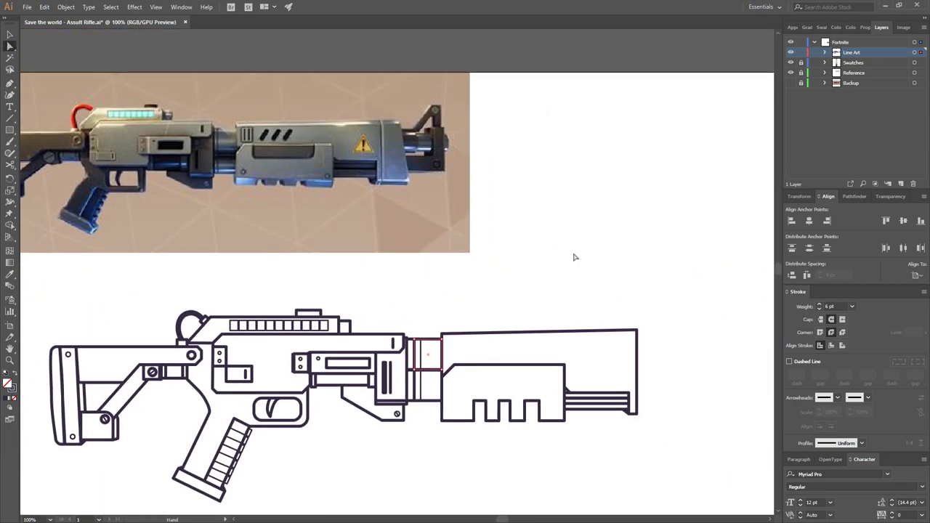
scroll(487, 389, "up", 1, "alt")
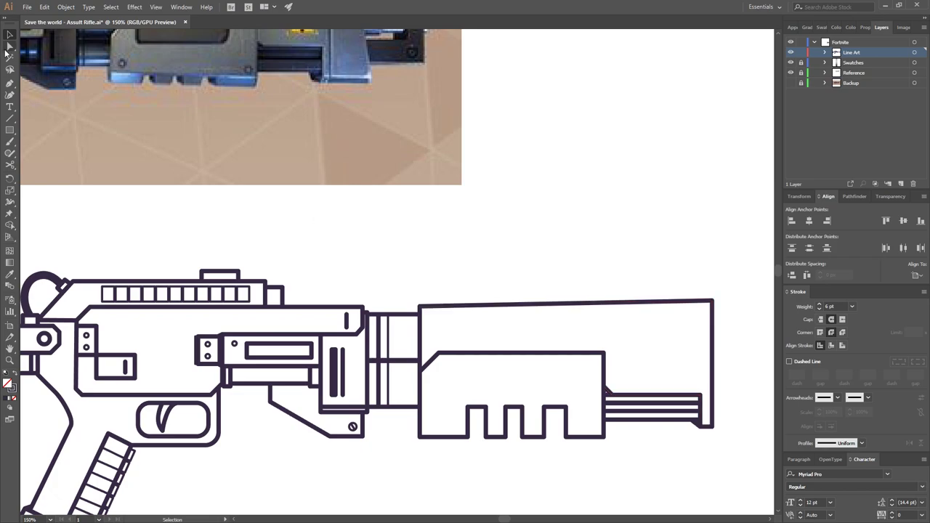
left_click(429, 321)
key("Delete")
scroll(580, 247, "up", 1)
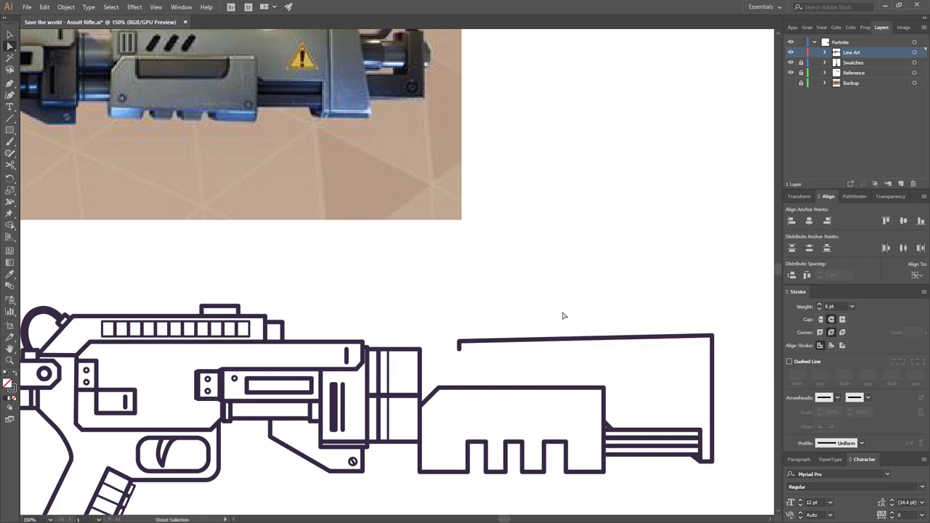
scroll(563, 316, "left", 2)
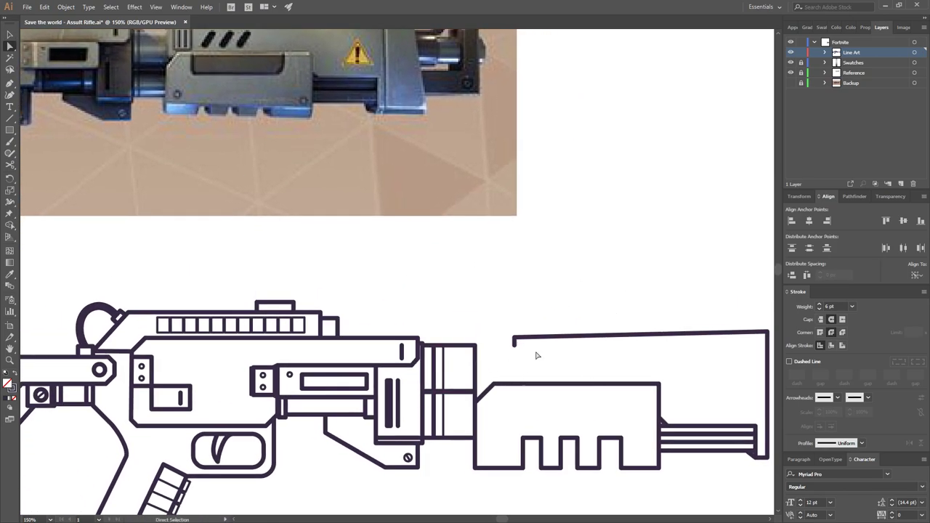
key("ctrl+z")
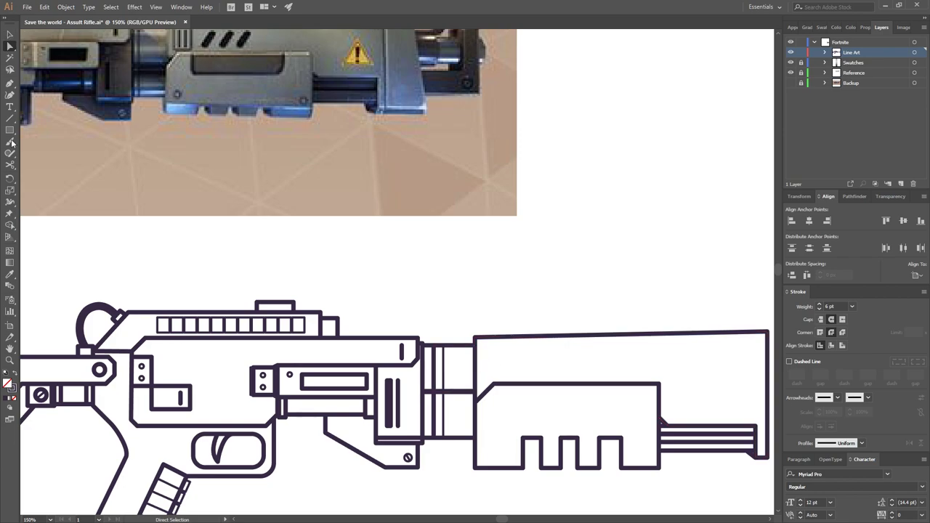
left_click(475, 339)
left_click(494, 383)
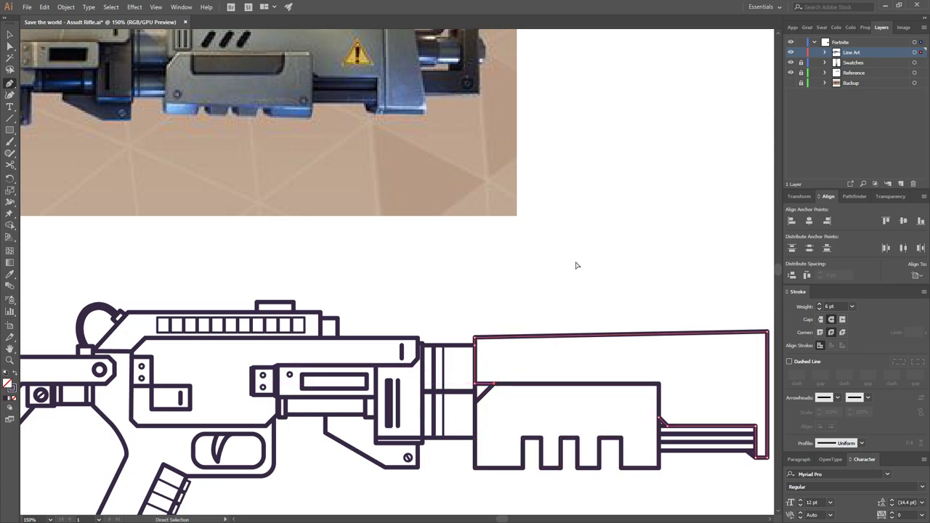
Merge the barrel and joint paths into one shape with Shape Builder
left_click_drag(576, 265, 616, 259)
key("a")
left_click_drag(486, 309, 543, 414)
key("shift+m")
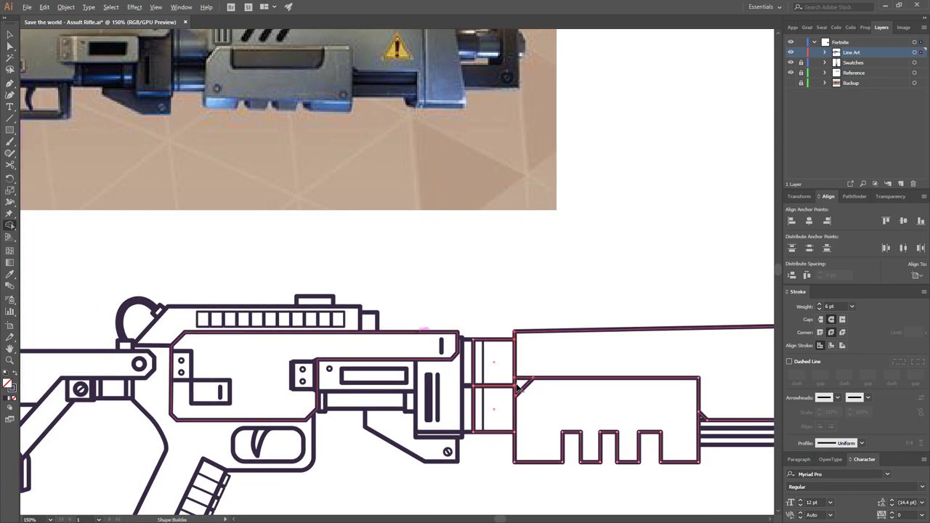
scroll(538, 412, "up", 3, "alt")
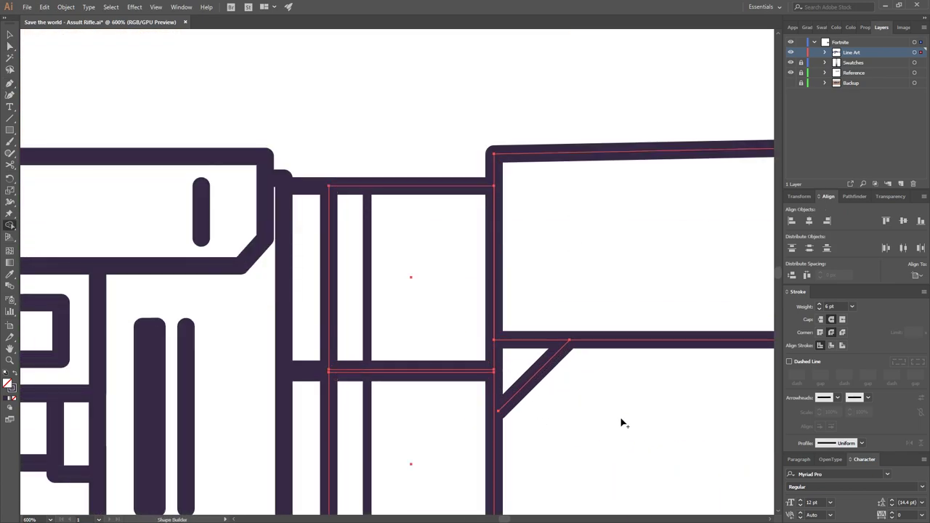
scroll(621, 424, "down", 3, "alt")
Reposition the small rectangle at the barrel joint, then view the whole rifle
left_click(10, 82)
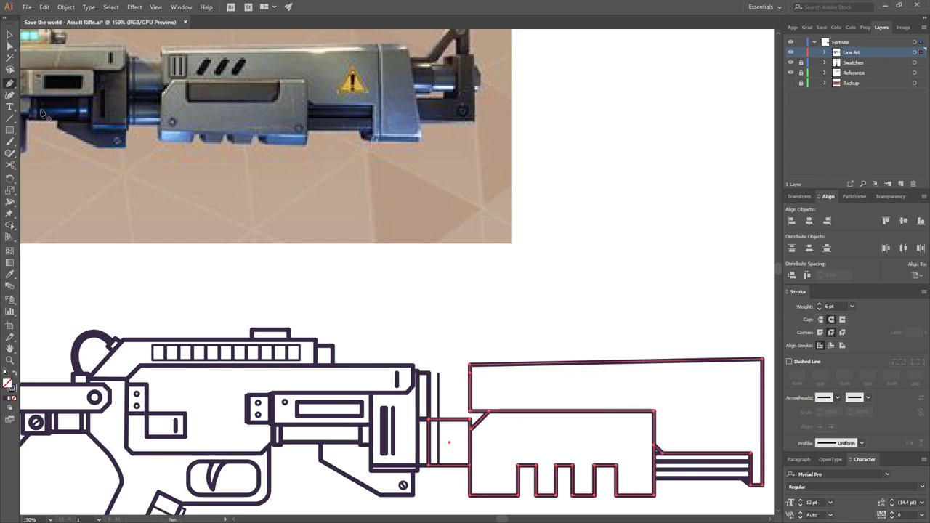
key("ctrl+shift+a")
scroll(629, 277, "down", 1)
scroll(628, 277, "down", 1)
scroll(629, 277, "left", 2)
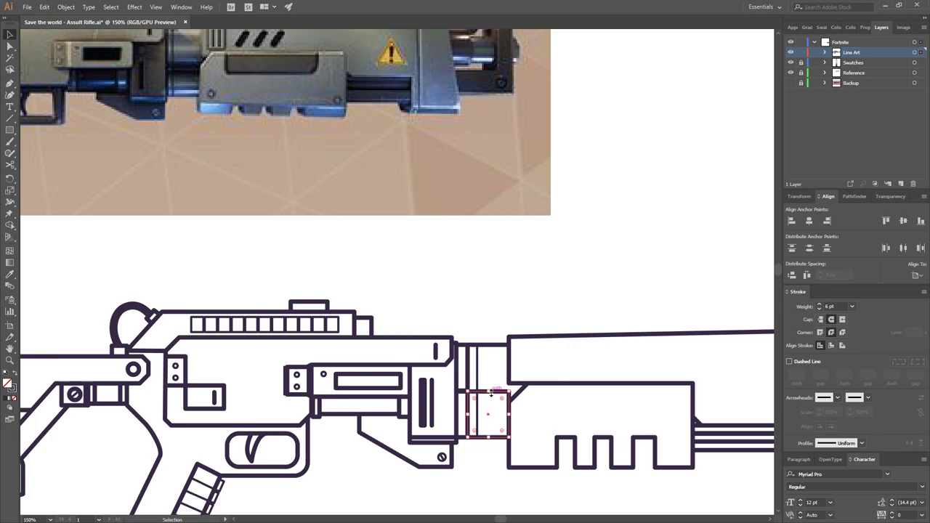
left_click_drag(486, 400, 484, 407)
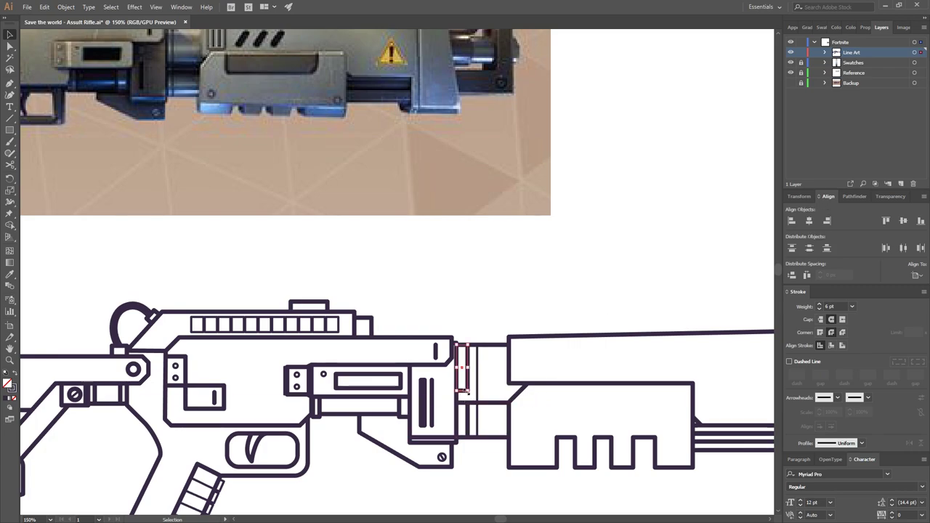
key("ctrl+minus")
scroll(575, 322, "right", 2)
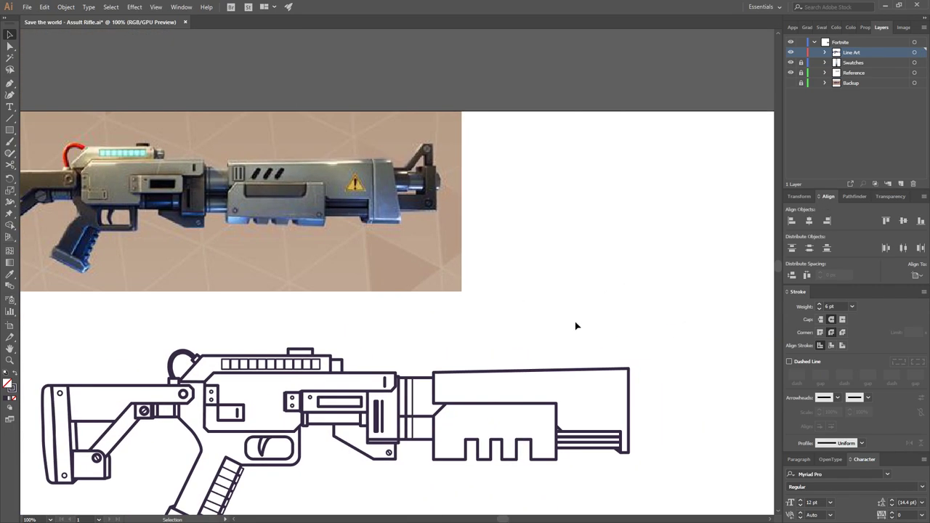
Round the corners of the barrel's notches with the Direct Selection corner widgets
left_click(11, 47)
left_click(441, 398)
left_click_drag(441, 398, 436, 409)
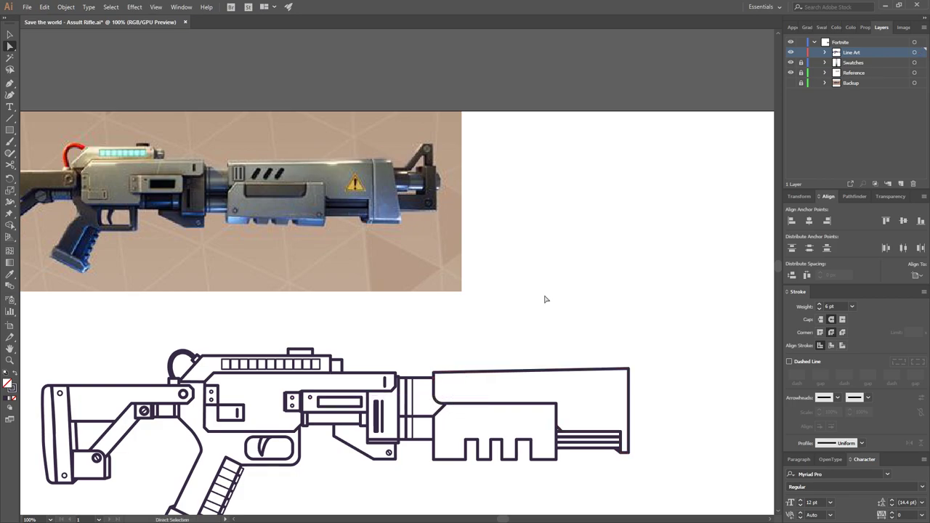
scroll(545, 298, "down", 1)
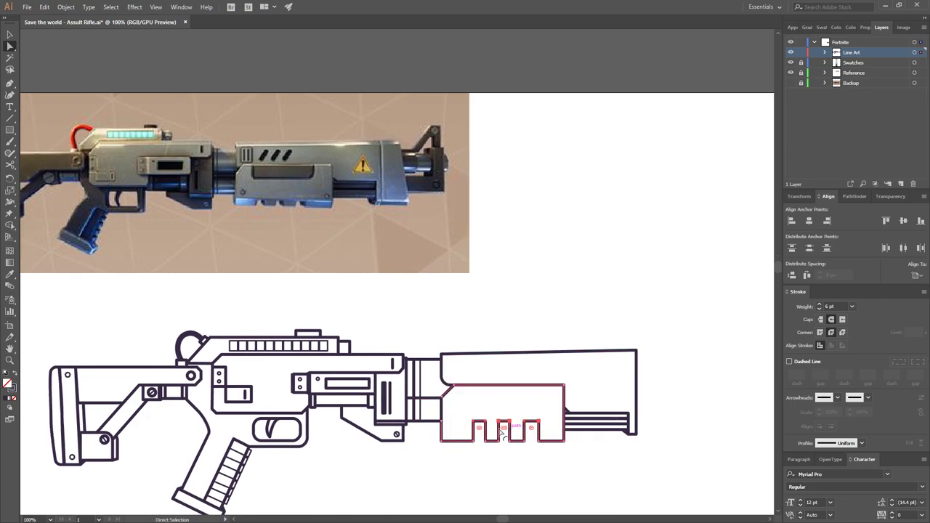
left_click_drag(480, 433, 481, 435)
left_click_drag(549, 471, 559, 455)
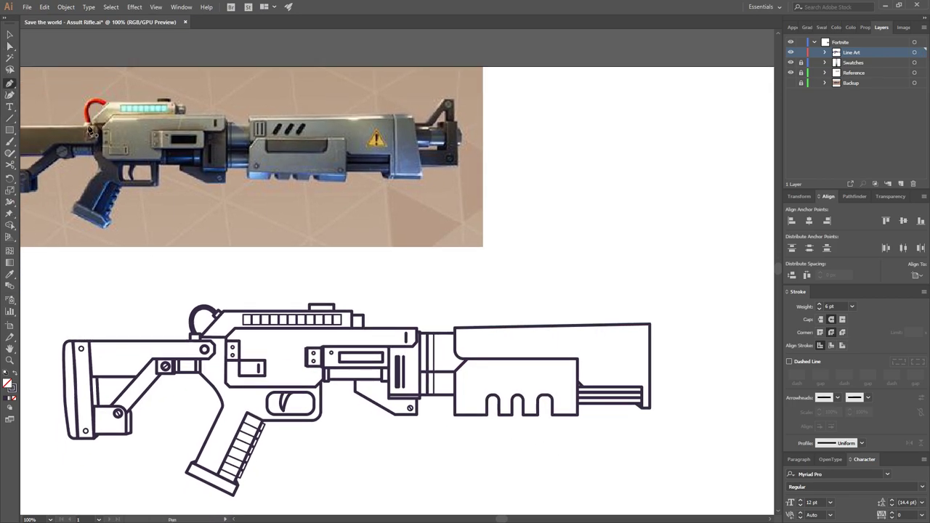
Draw a thin strip along the lower barrel's bottom and merge it with Shape Builder
left_click(456, 411)
left_click(579, 411)
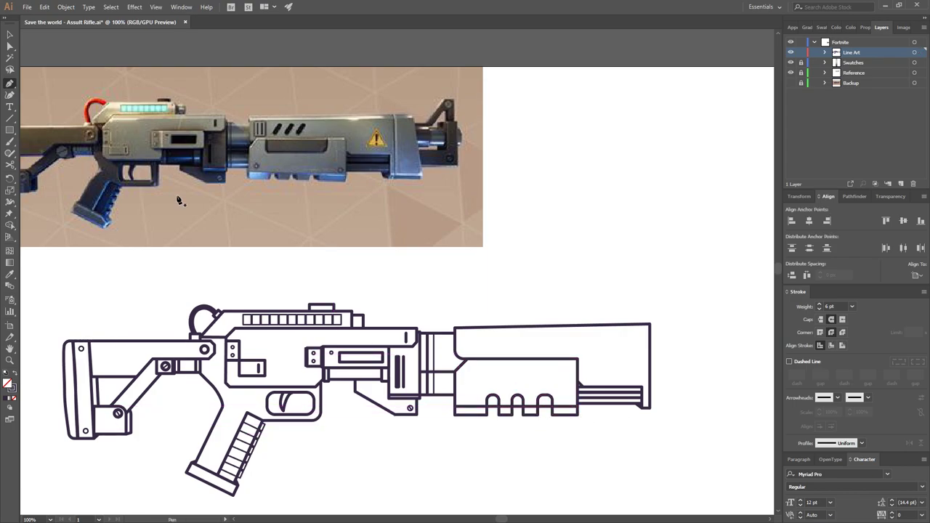
left_click_drag(512, 396, 526, 427)
key("shift+m")
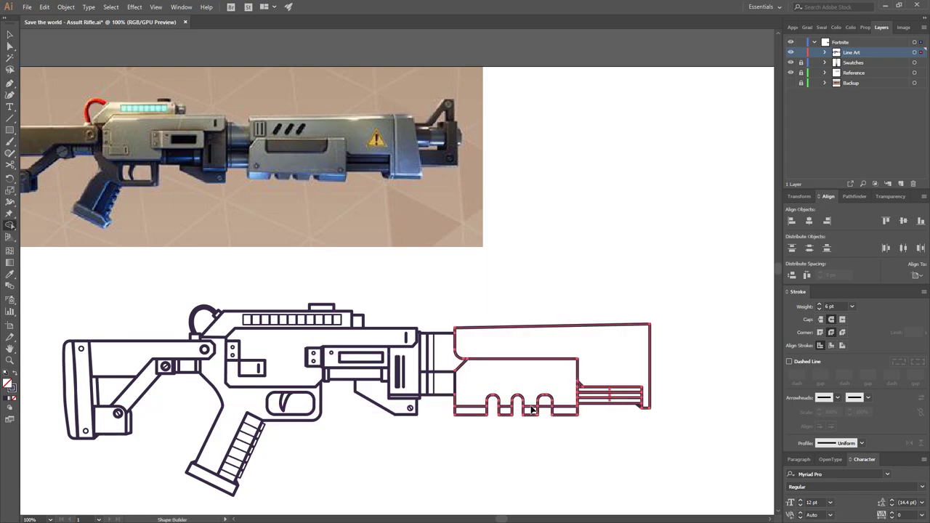
key("v")
left_click(650, 442)
key("ctrl+minus")
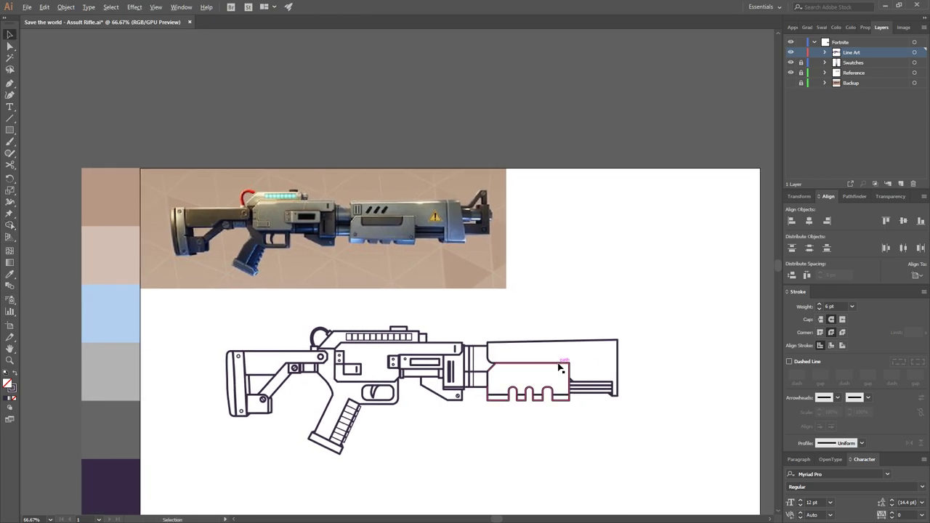
key("ctrl+plus")
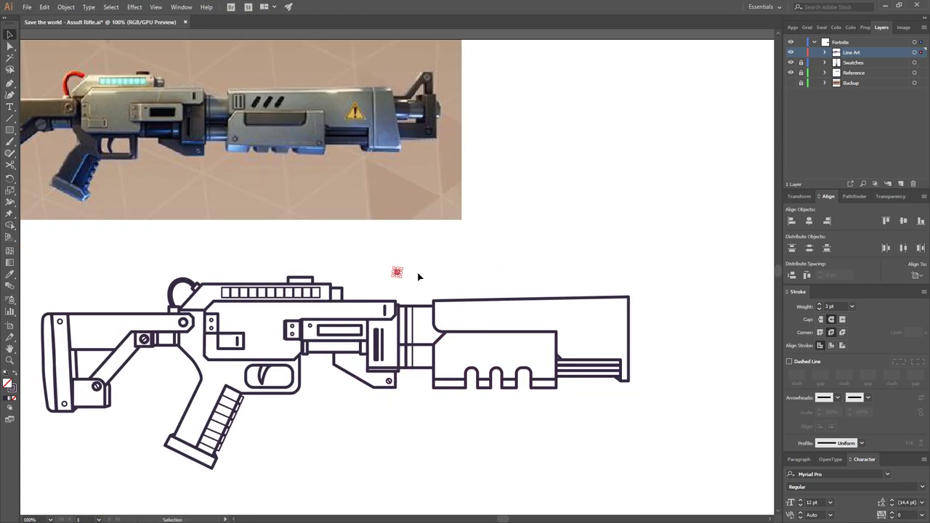
scroll(417, 276, "up", 1)
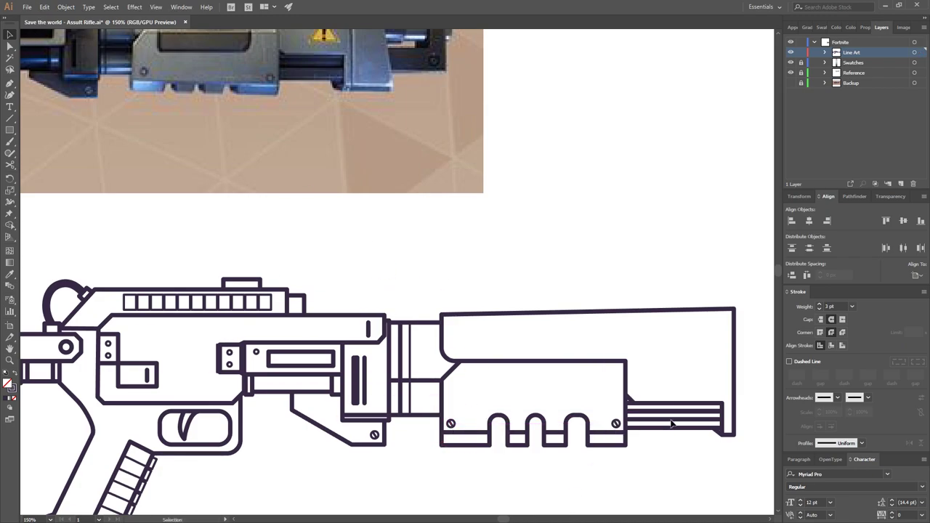
scroll(480, 392, "down", 1)
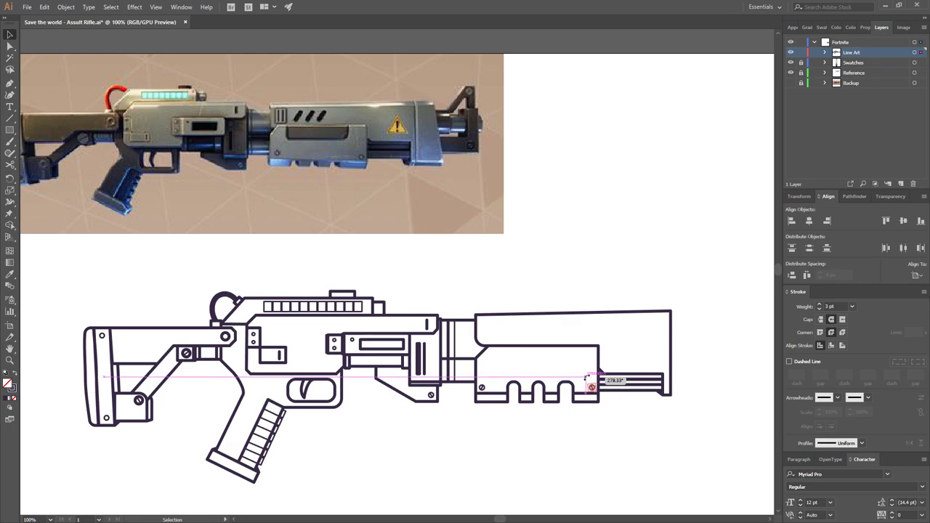
Draw the recess outline with a beveled lower corner on the handguard
left_click(640, 228)
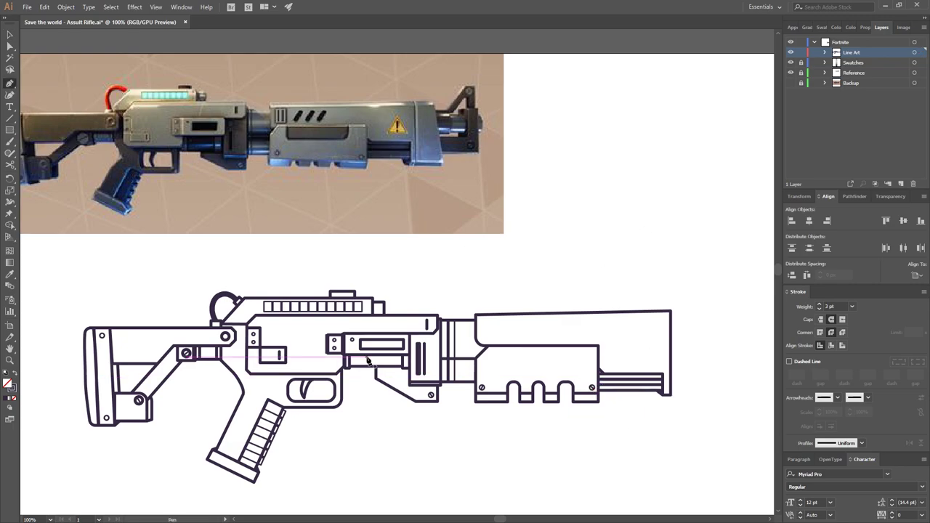
left_click(477, 348)
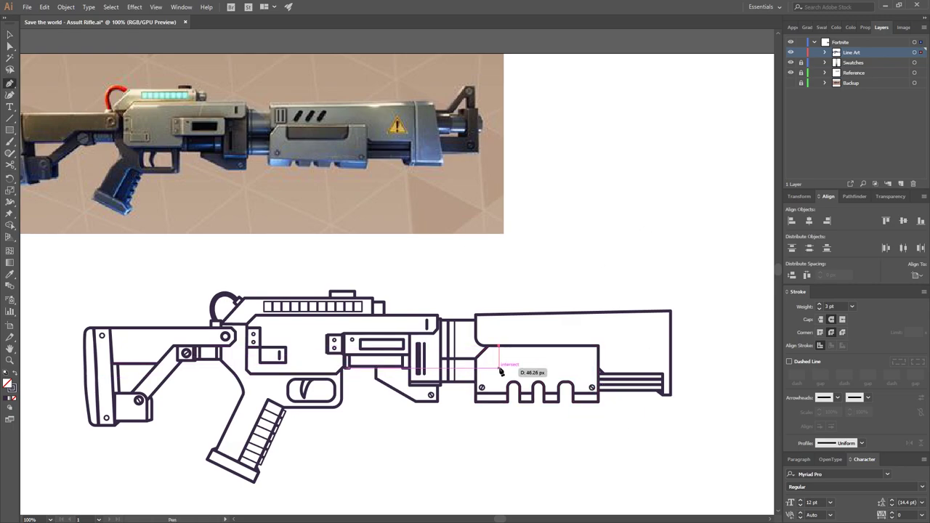
left_click(499, 367)
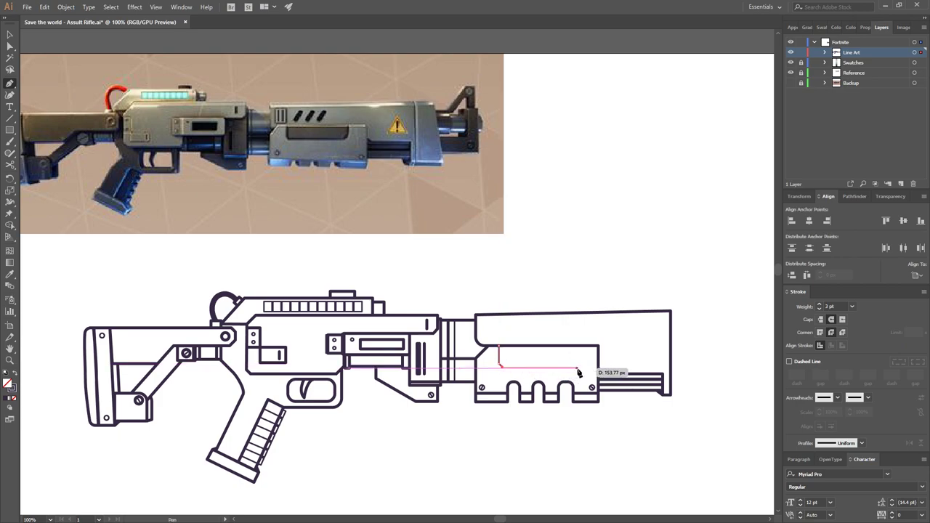
left_click(580, 367)
left_click(582, 349)
left_click(499, 347)
left_click(10, 35)
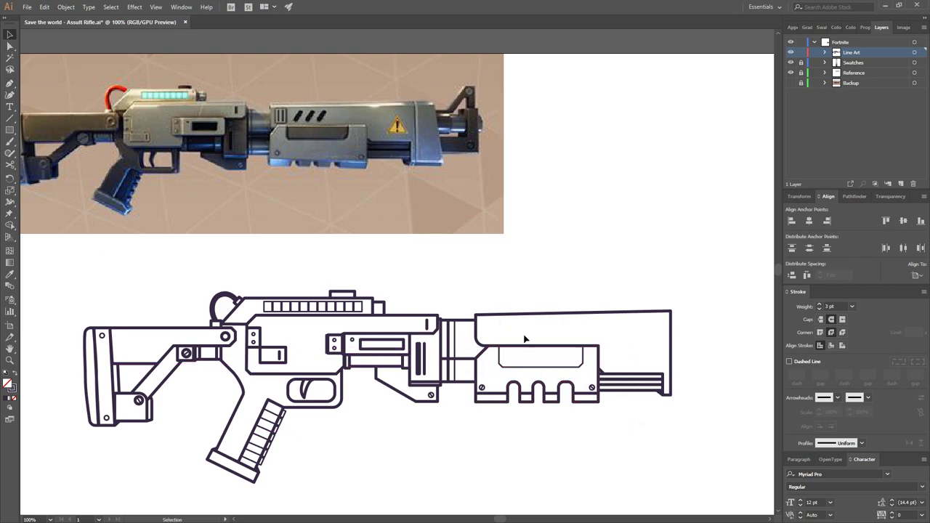
Set the recess outline's stroke weight to 6 pt and adjust the muzzle's top barrel line
scroll(673, 454, "right", 3)
left_click(829, 306)
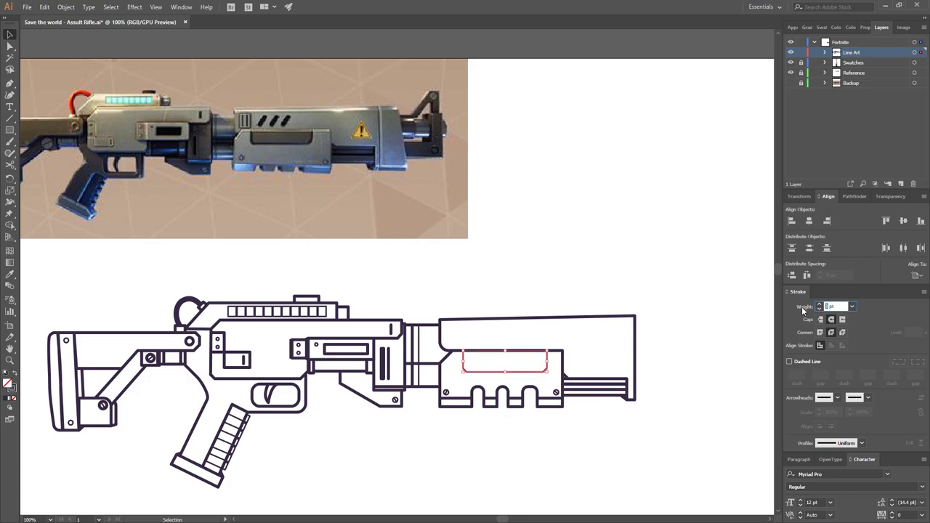
type("6")
key("Return")
scroll(668, 376, "up", 3)
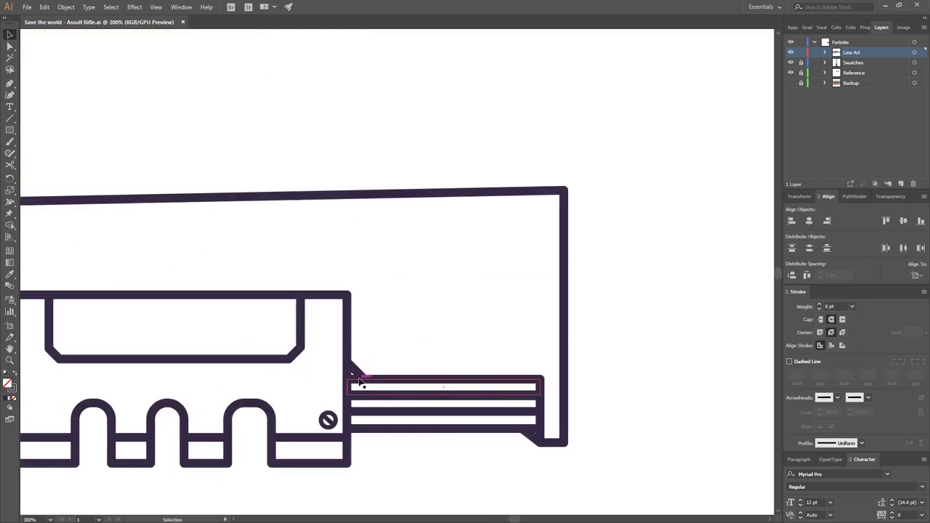
left_click_drag(350, 385, 353, 380)
key("ctrl+1")
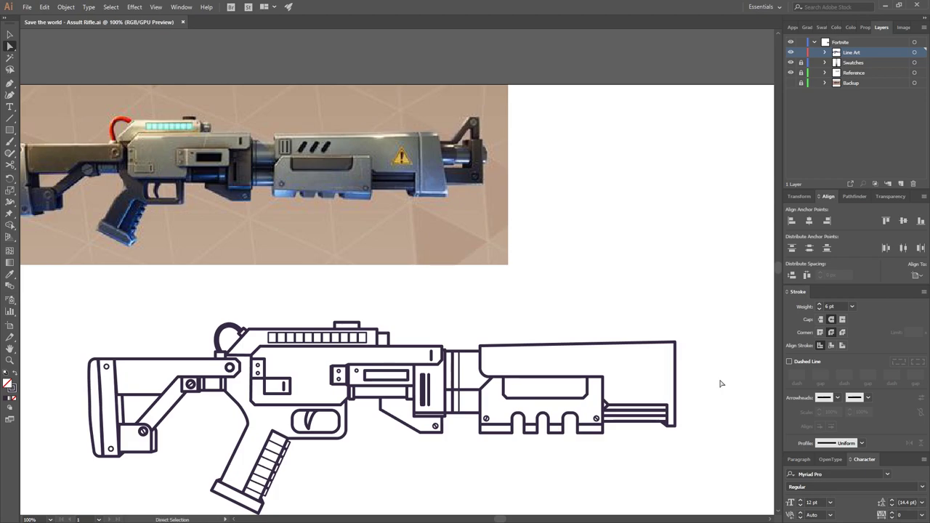
Draw the angled line joining the handguard to the barrel shroud, moving its corner anchor onto the joint
left_click(10, 86)
scroll(410, 418, "up", 2)
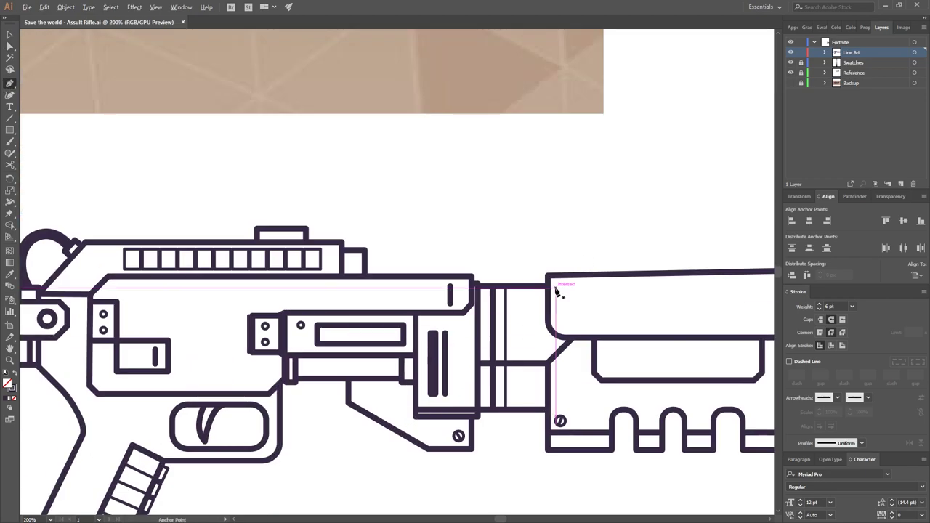
scroll(541, 289, "down", 2)
scroll(658, 201, "down", 1)
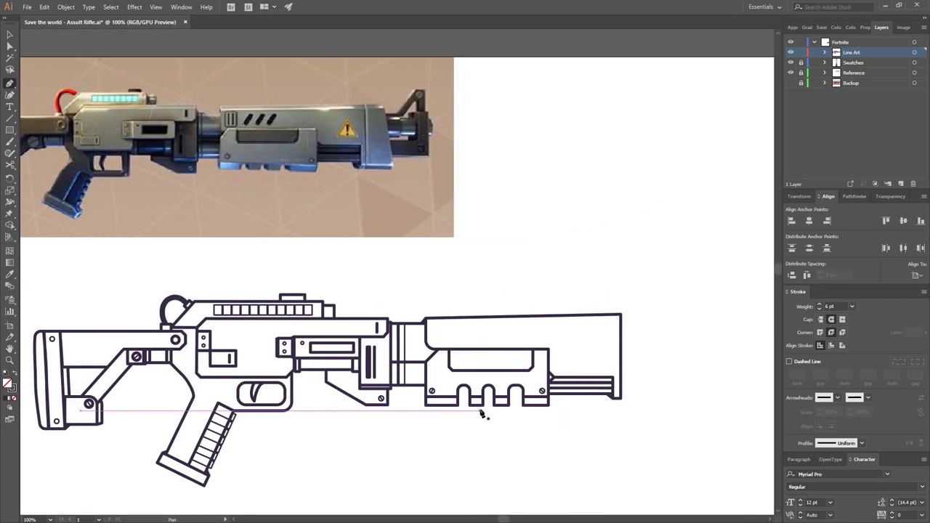
scroll(484, 415, "up", 2)
scroll(425, 369, "up", 1)
left_click(474, 378)
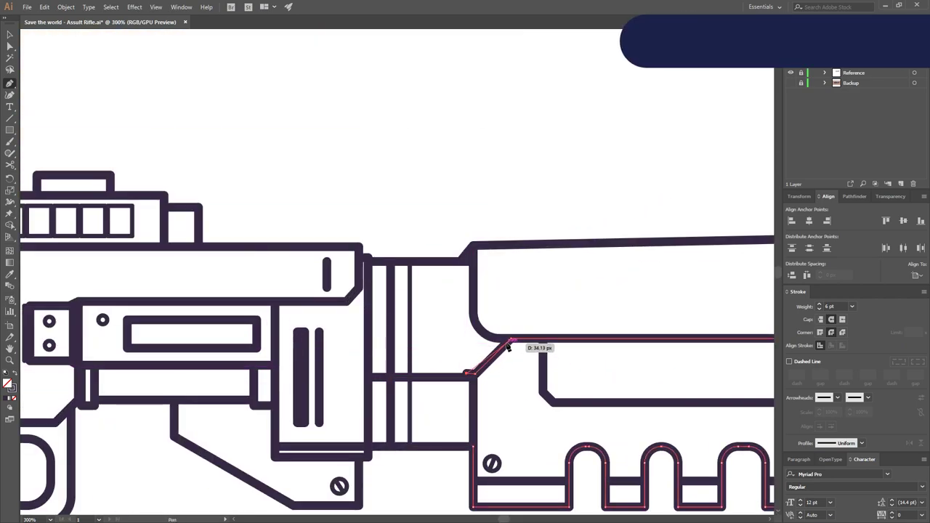
scroll(625, 284, "up", 1)
key("a")
scroll(498, 405, "up", 1)
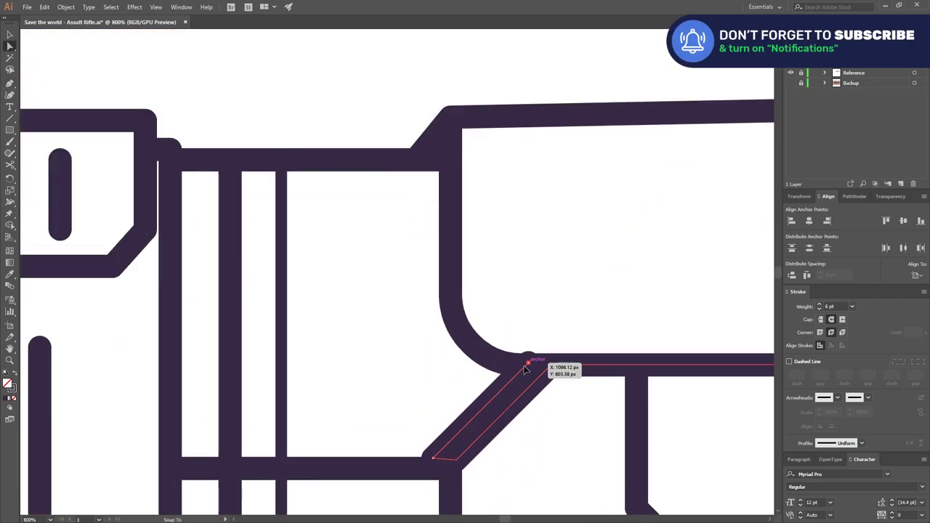
scroll(702, 269, "up", 1)
scroll(539, 298, "up", 2)
left_click_drag(539, 298, 510, 337)
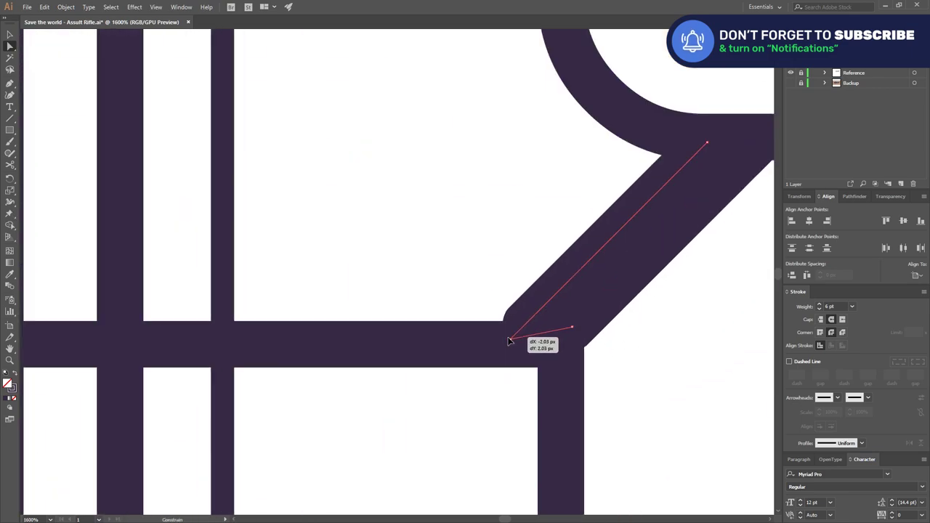
key("v")
scroll(507, 407, "down", 6)
scroll(507, 433, "down", 2)
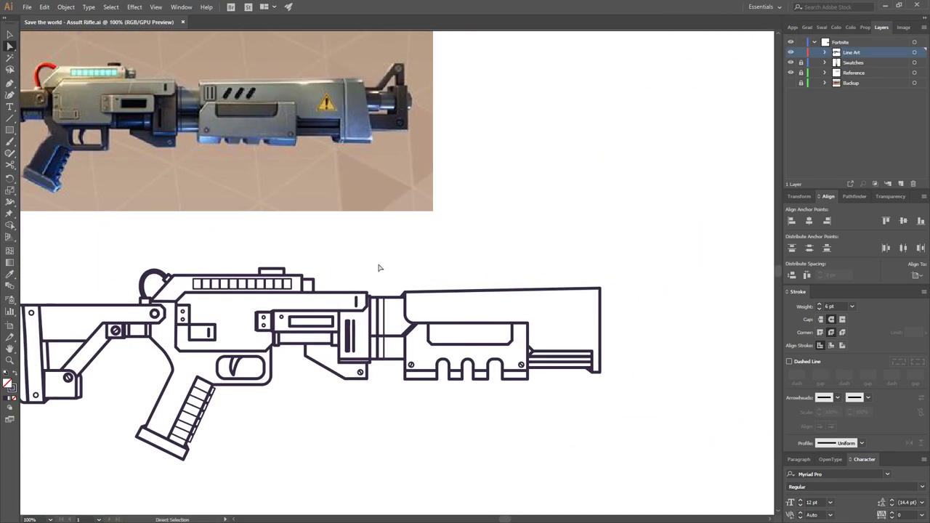
scroll(342, 322, "up", 5)
scroll(717, 204, "down", 5)
left_click_drag(716, 203, 551, 300)
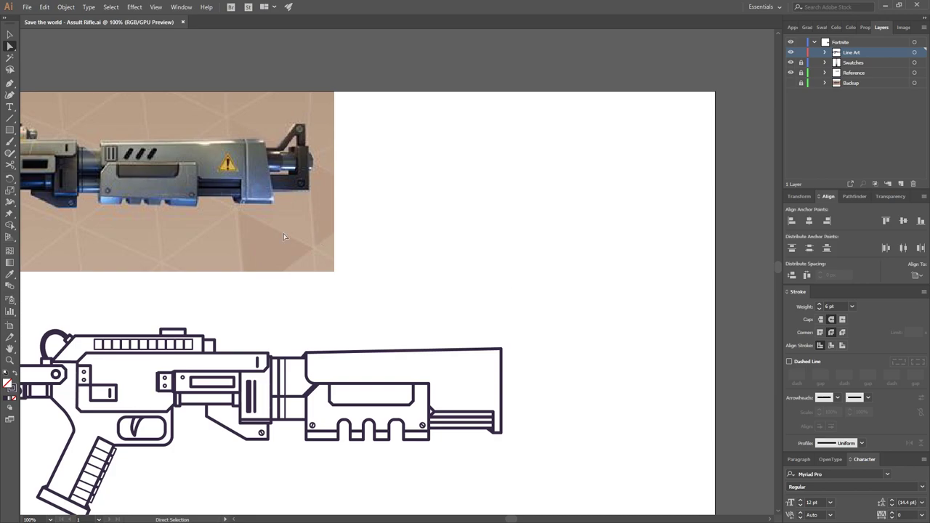
scroll(397, 455, "up", 3)
Close the gap along the handguard bottom with a new segment beside the last notch
key("p")
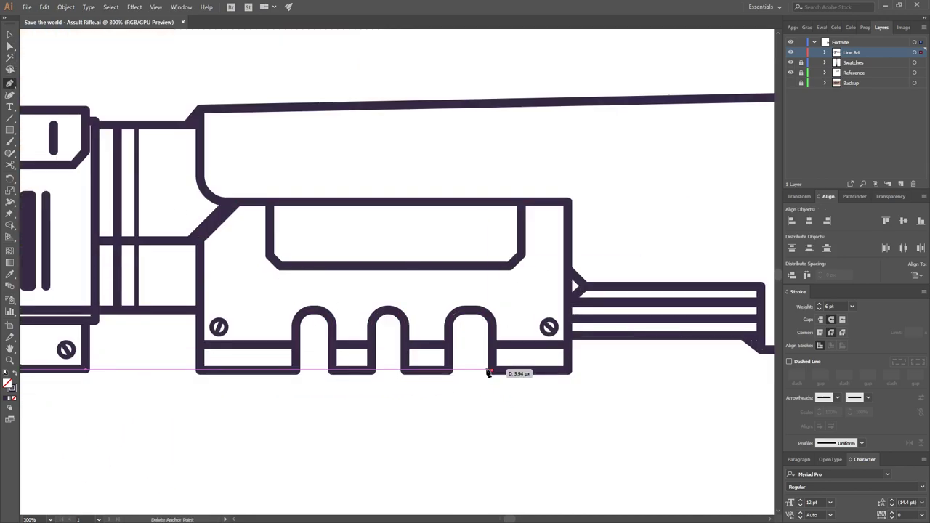
left_click_drag(484, 368, 488, 314)
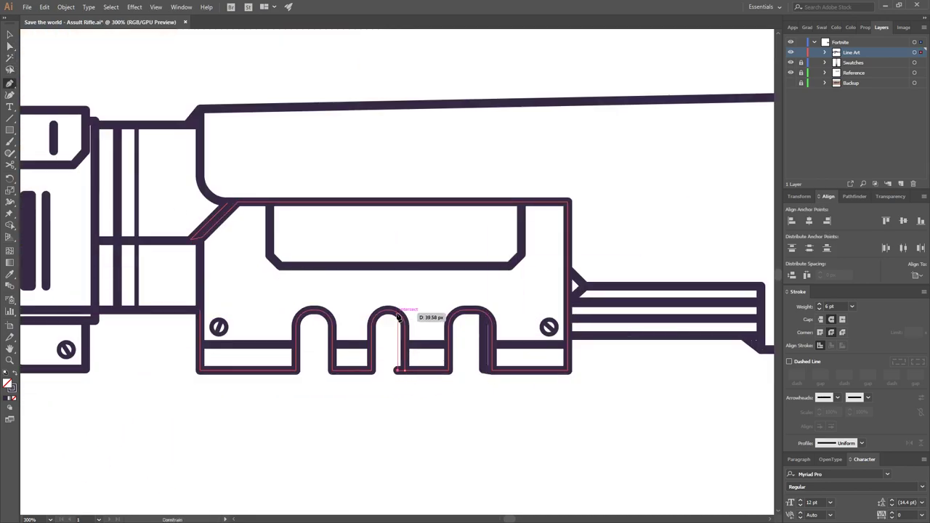
left_click_drag(431, 423, 519, 431)
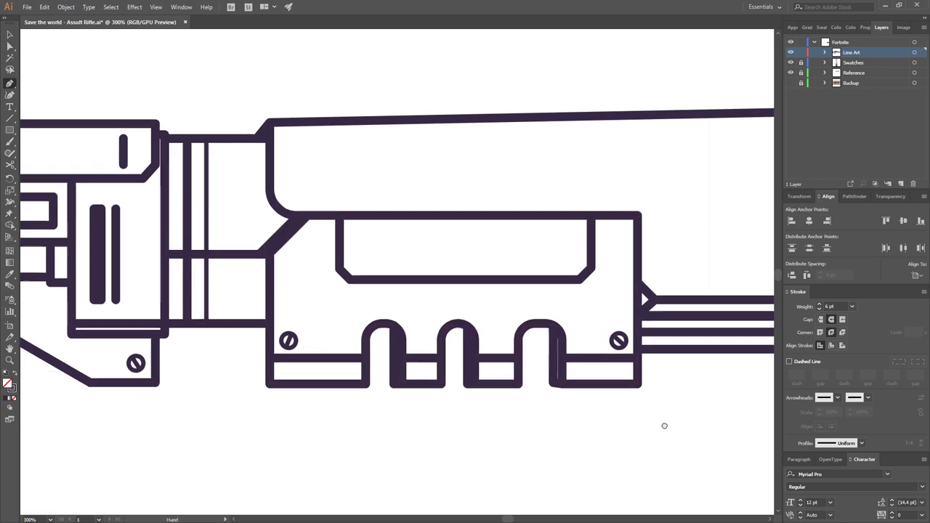
left_click_drag(664, 408, 617, 426)
left_click(10, 46)
left_click(524, 396)
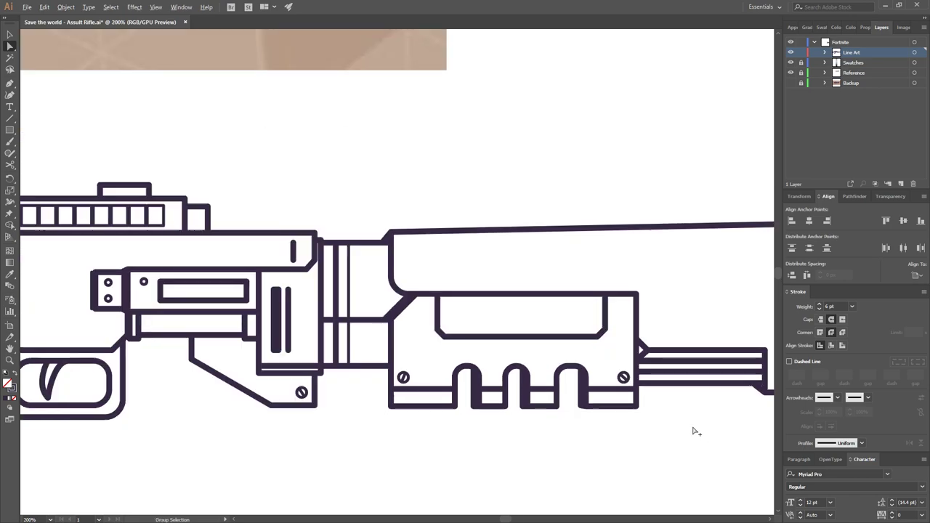
scroll(670, 413, "down", 5)
key("p")
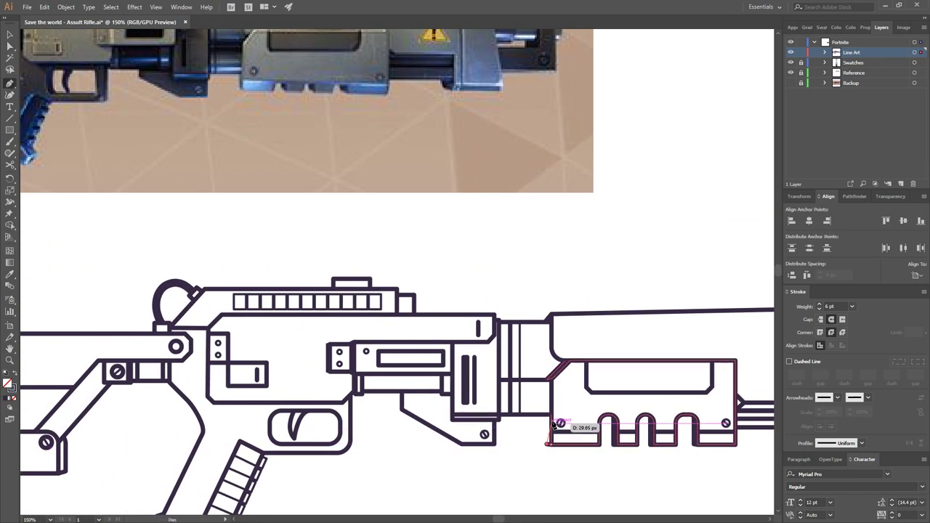
scroll(554, 452, "up", 5)
key("ctrl+1")
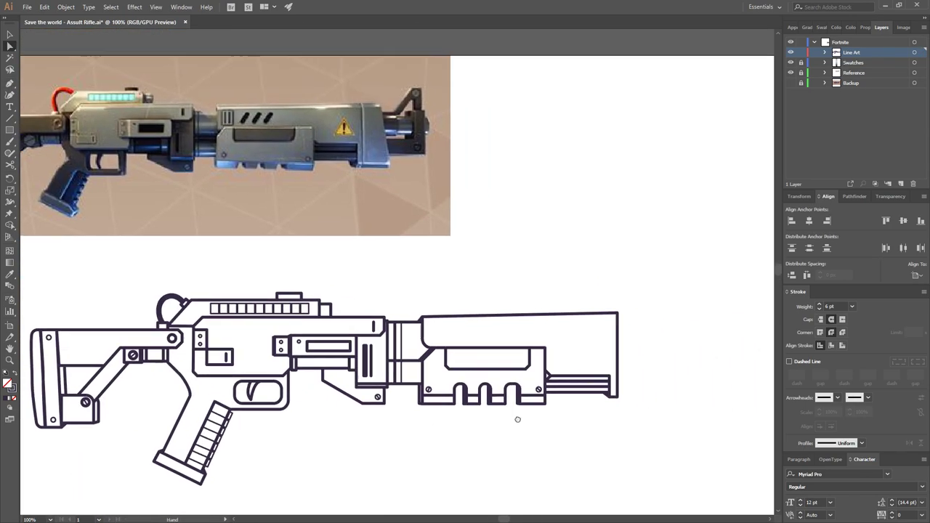
Merge the trigger guard pieces with Shape Builder
scroll(250, 414, "up", 5)
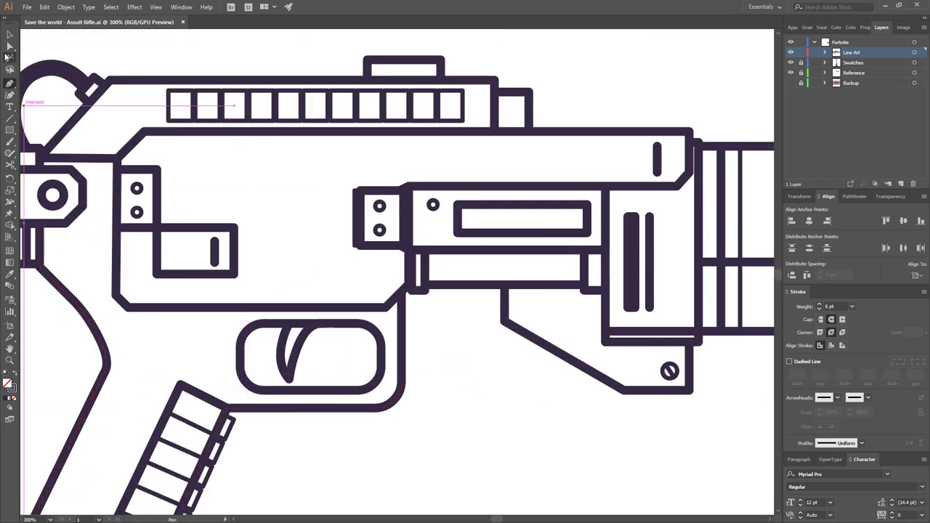
key("v")
left_click(327, 388)
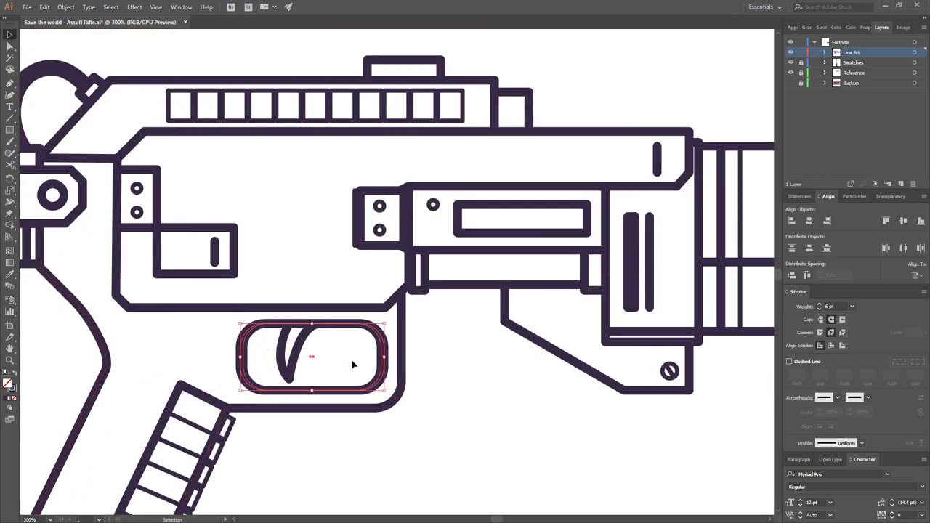
key("shift+m")
key("ctrl+1")
left_click_drag(676, 475, 584, 460)
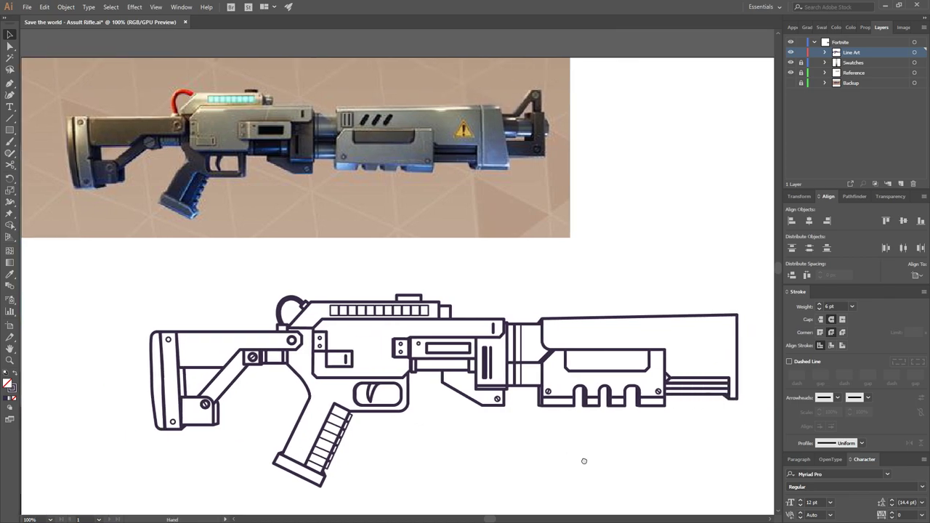
Draw a short vertical edge under the receiver front joining it to the housing above
left_click(10, 85)
scroll(381, 291, "up", 5)
left_click(381, 284)
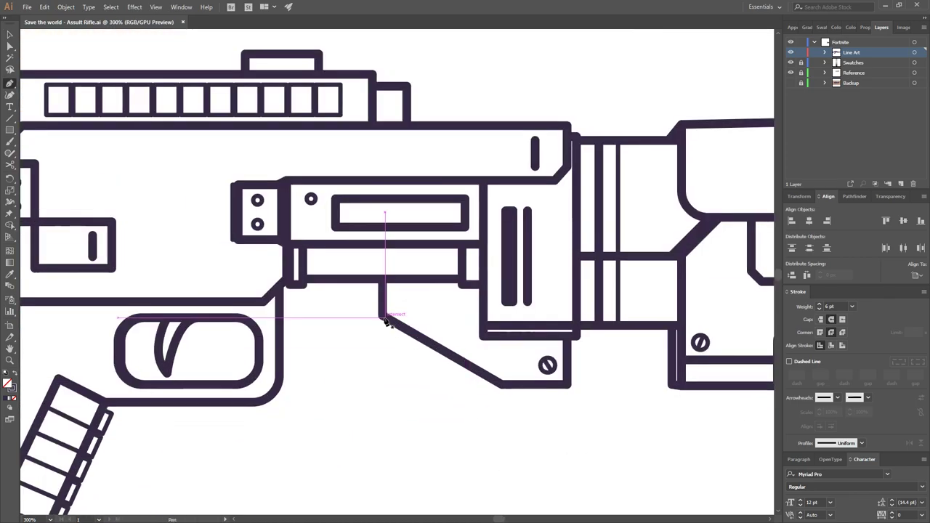
left_click(374, 313)
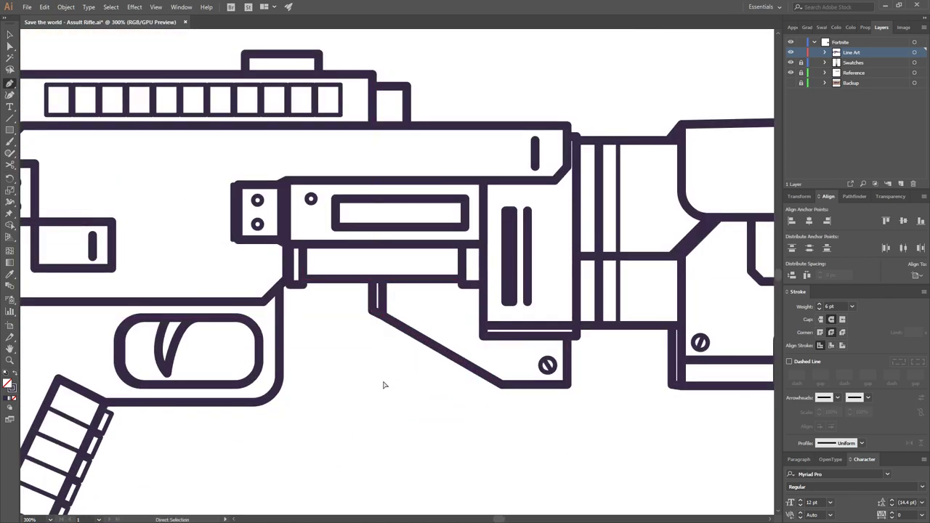
key("a")
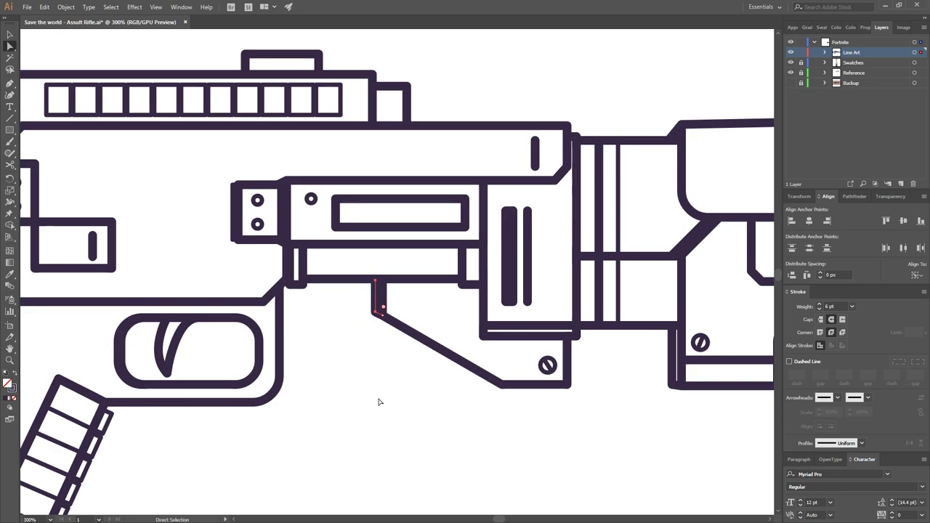
scroll(378, 402, "down", 3)
scroll(577, 430, "down", 1)
scroll(487, 442, "up", 1)
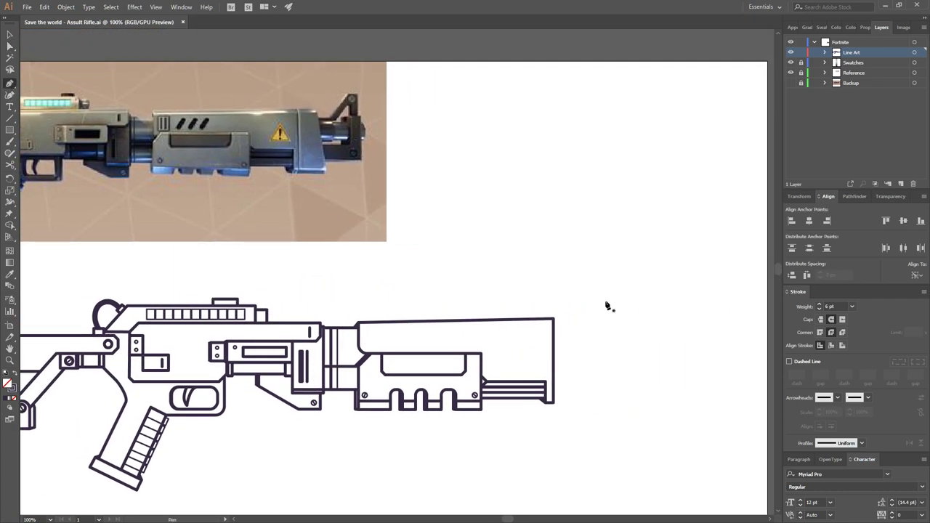
Draw the new front section with a slanted front edge and a line just below its top
left_click(553, 319)
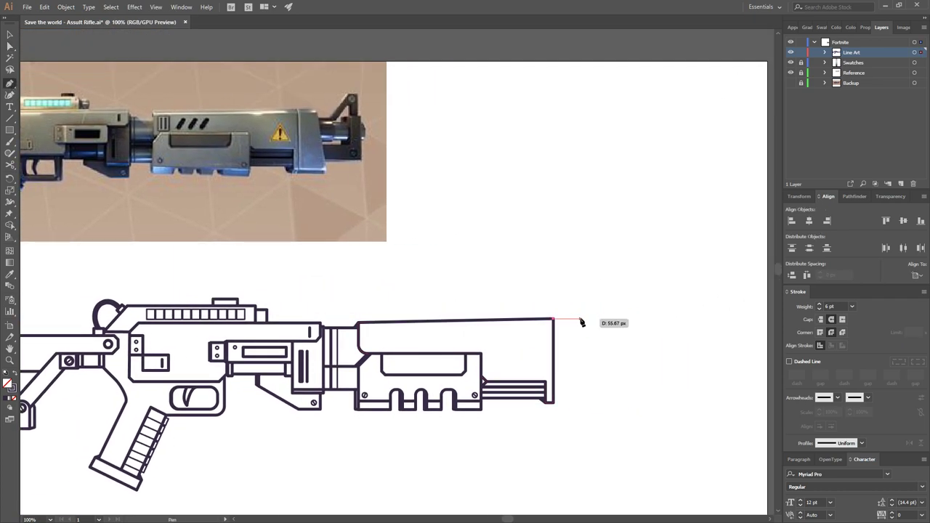
left_click(587, 319)
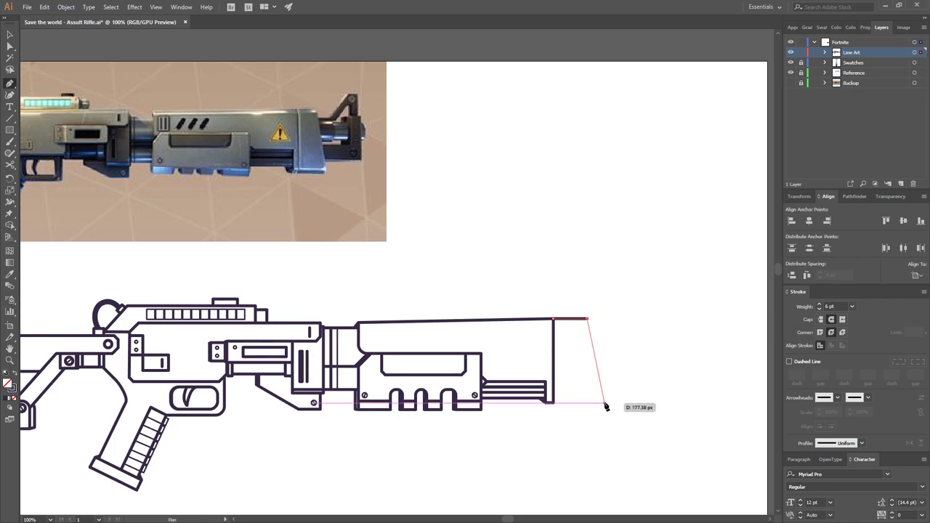
left_click(606, 404)
left_click(554, 403)
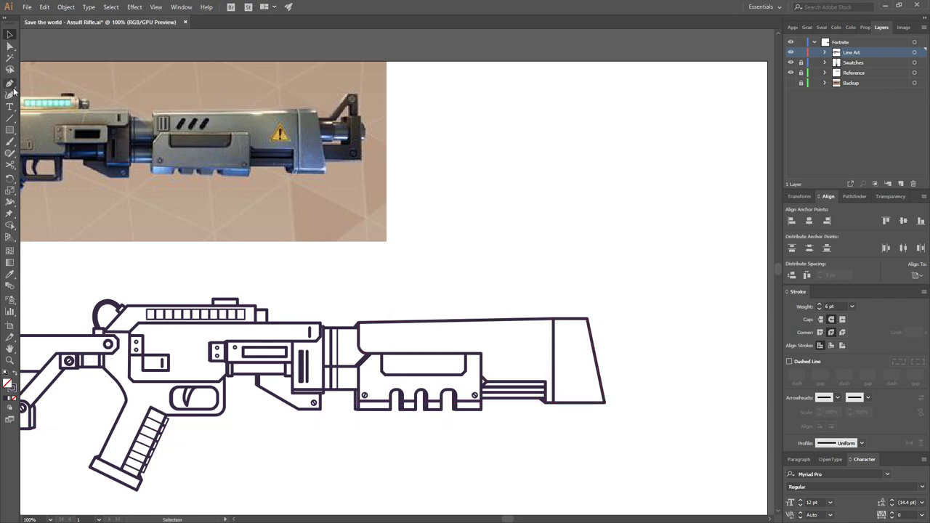
left_click(359, 328)
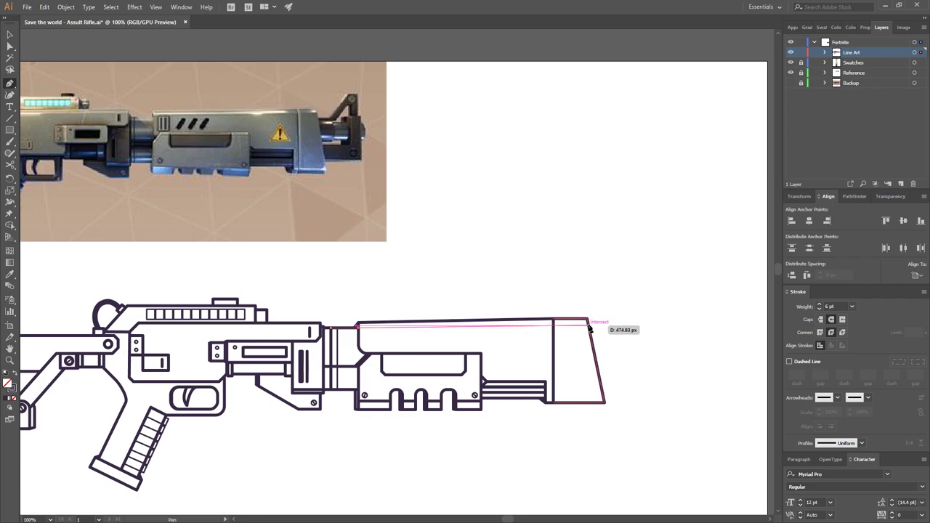
left_click(588, 327)
Round the front section's top corner with Direct Selection
key("a")
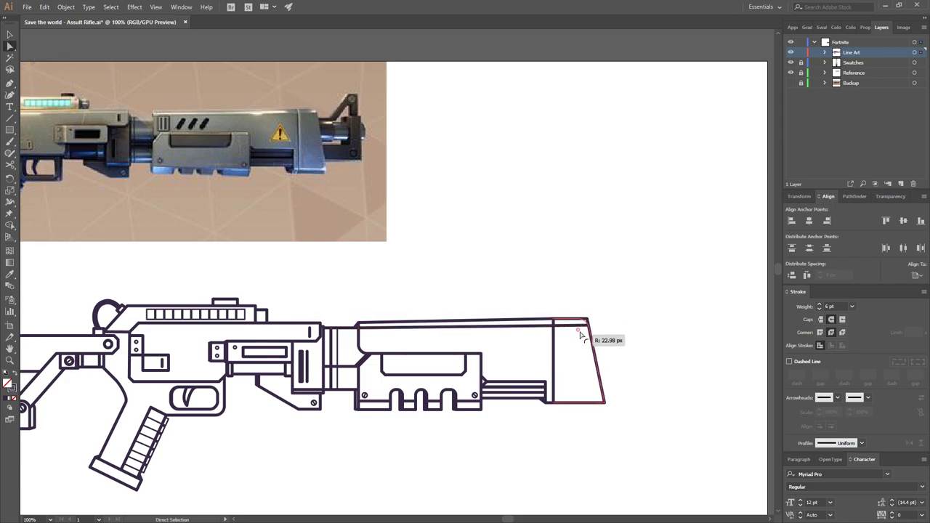
left_click_drag(581, 334, 581, 335)
left_click(708, 325)
left_click_drag(611, 417, 596, 394)
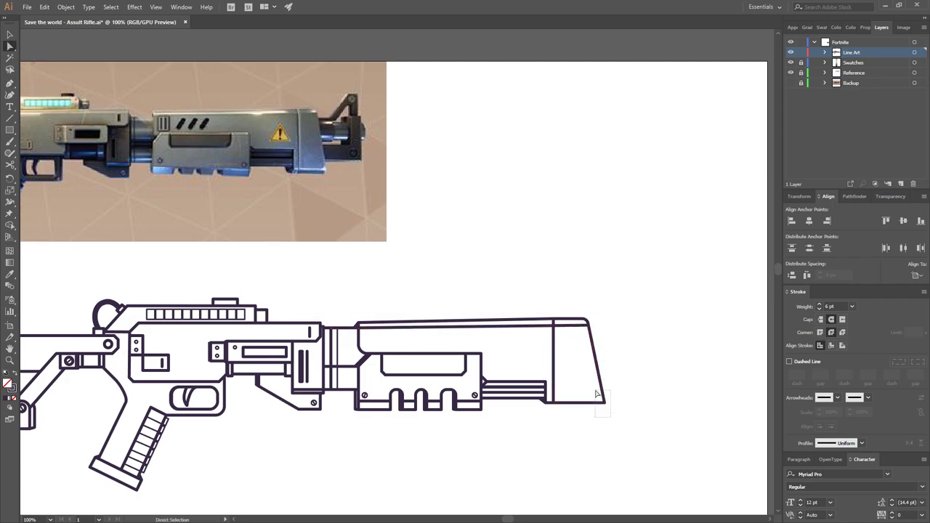
left_click(649, 416)
scroll(618, 407, "right", 3)
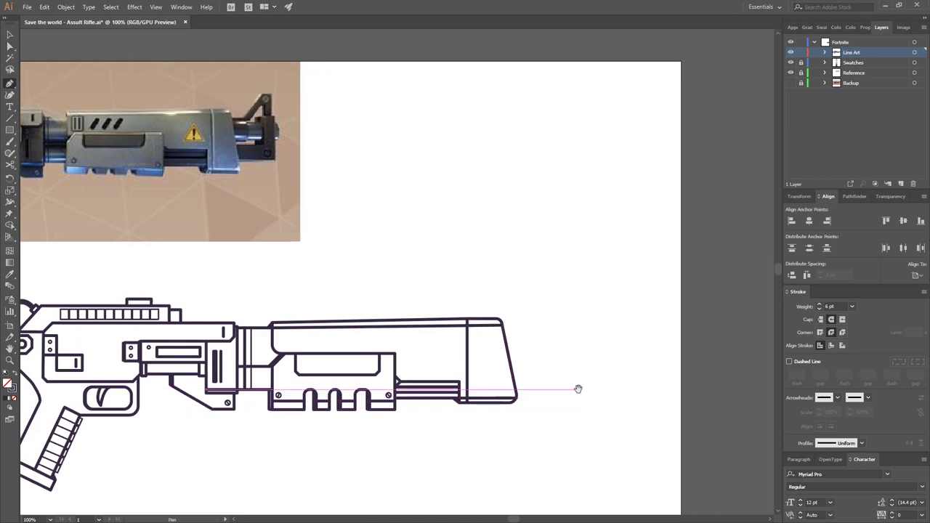
scroll(596, 417, "left", 3)
scroll(654, 377, "up", 1)
scroll(640, 371, "right", 3)
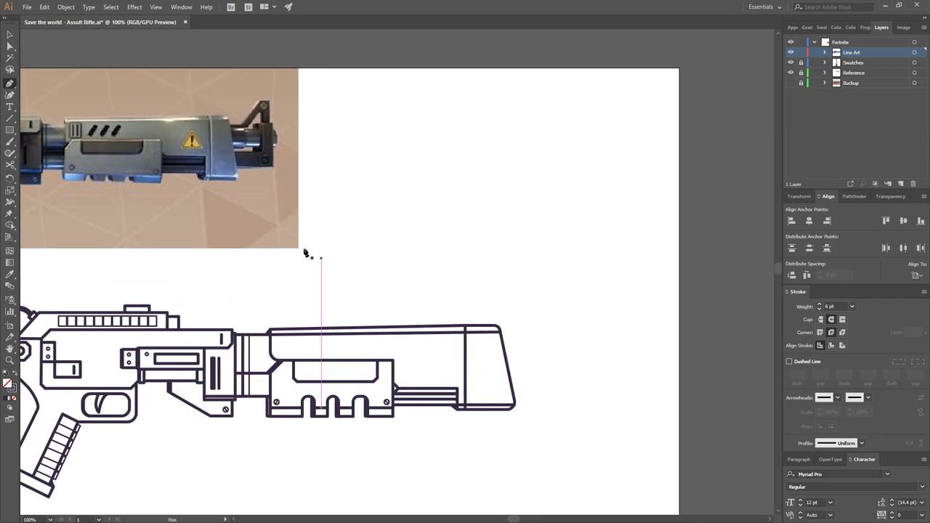
Nudge the anchors at the gun's right end slightly left
left_click(10, 46)
left_click_drag(540, 234, 450, 466)
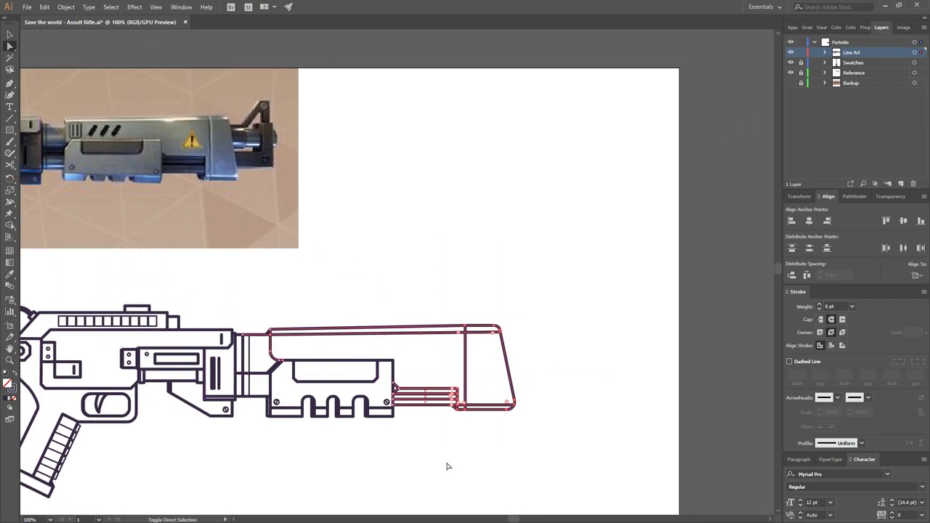
key("shift+Left")
key("shift+Left")
left_click(562, 314)
scroll(625, 327, "left", 5)
scroll(690, 338, "up", 2)
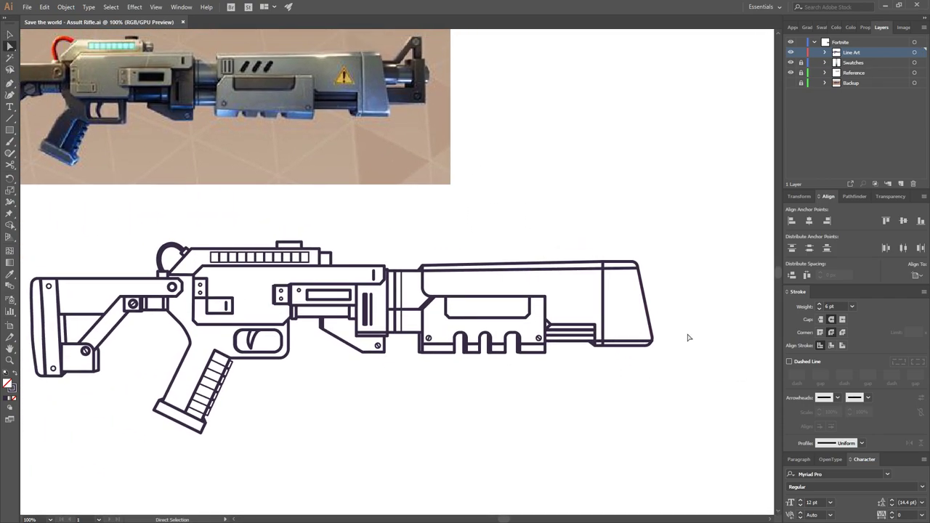
Nudge the whole middle-to-front section further left and deselect
left_click_drag(494, 253, 409, 235)
key("shift+Left")
key("shift+Left")
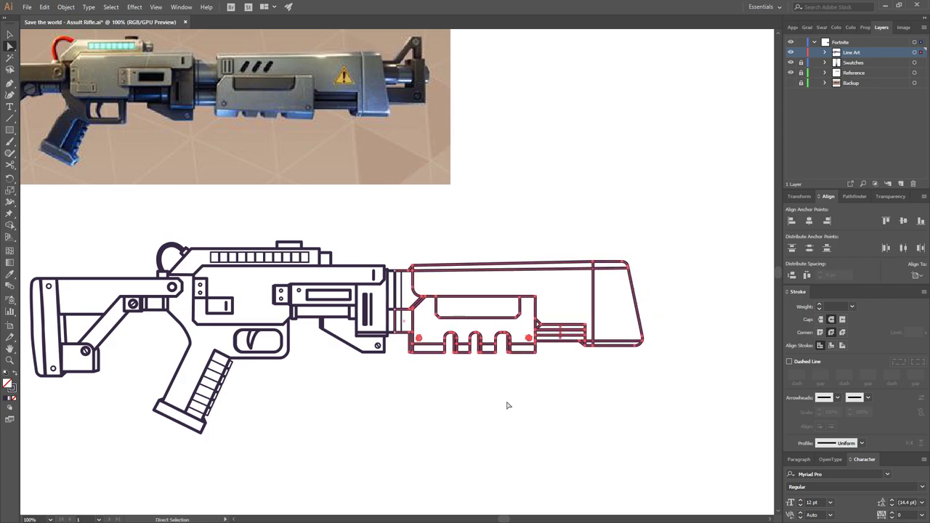
left_click_drag(719, 440, 343, 223)
key("shift+Left")
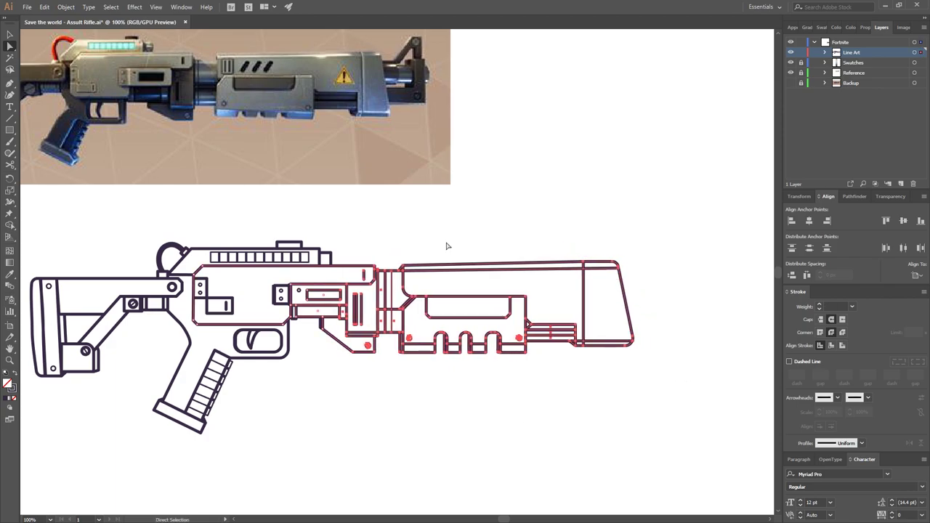
left_click(447, 246)
key("ctrl+minus")
key("ctrl+plus")
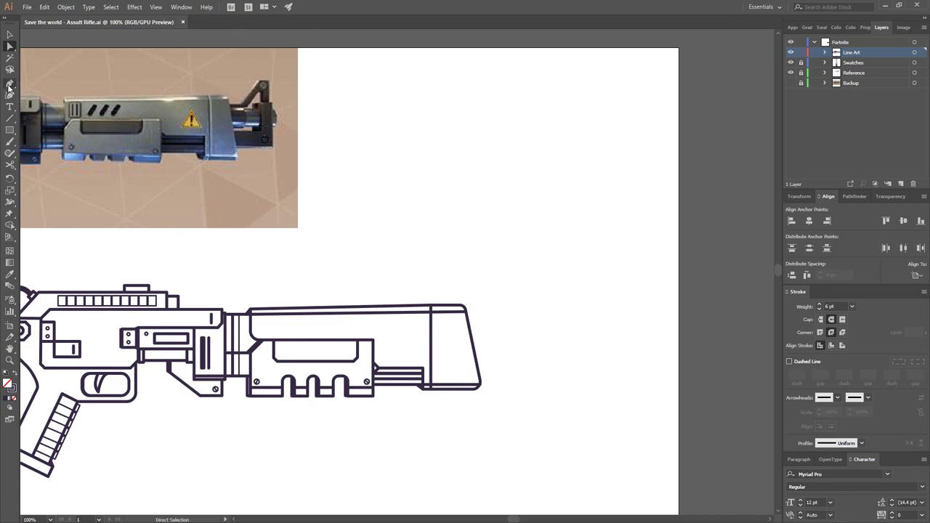
Pen-draw a small rectangular tube off the end of the rifle barrel
left_click(9, 84)
left_click(469, 323)
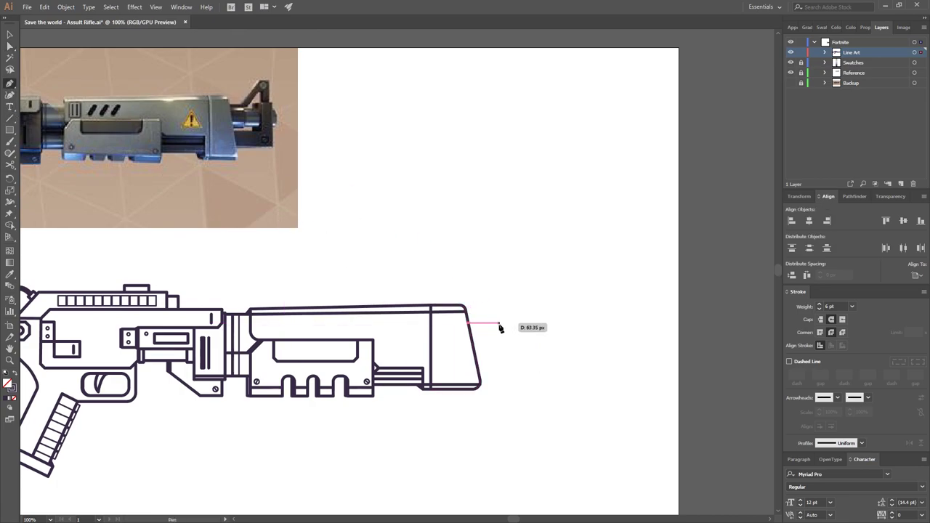
left_click(498, 323)
left_click(499, 357)
left_click(475, 357)
left_click(529, 370, "ctrl")
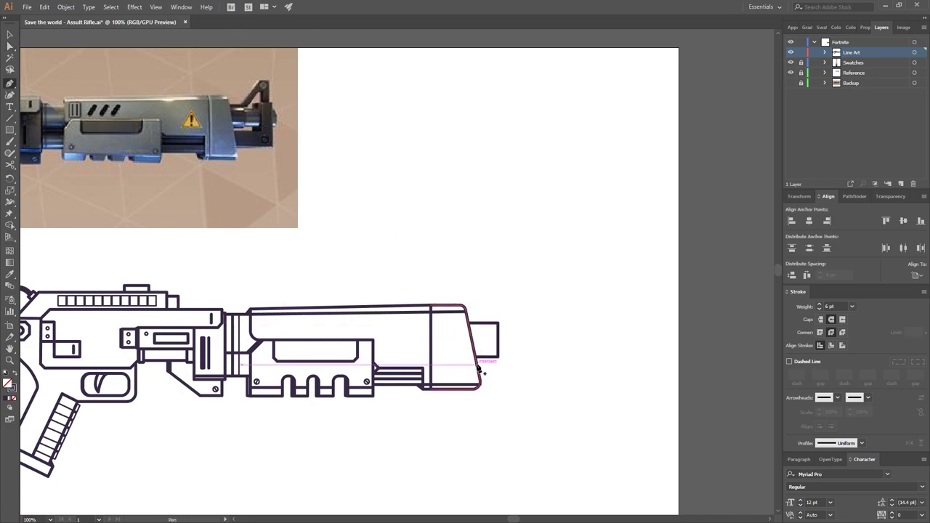
Add a second narrower box against the tube's right edge, then deselect
left_click(499, 327)
left_click(520, 326)
left_click(520, 353)
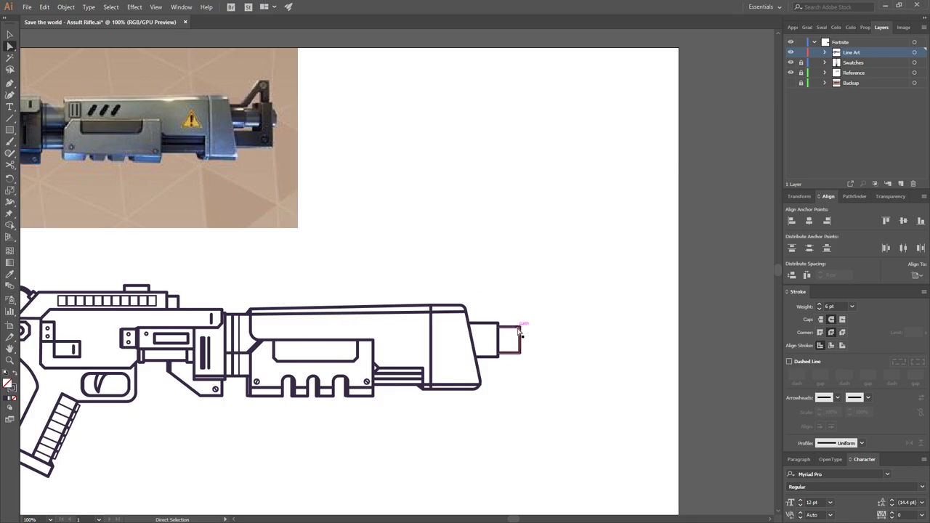
left_click(720, 406, "ctrl")
Pen-draw the larger bracket-shaped end block beyond the tube
left_click(509, 372)
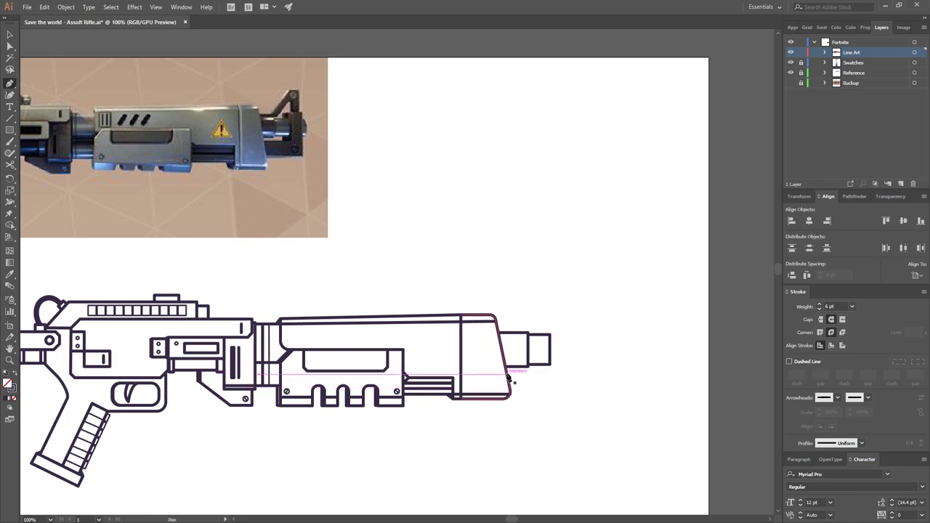
left_click(550, 374)
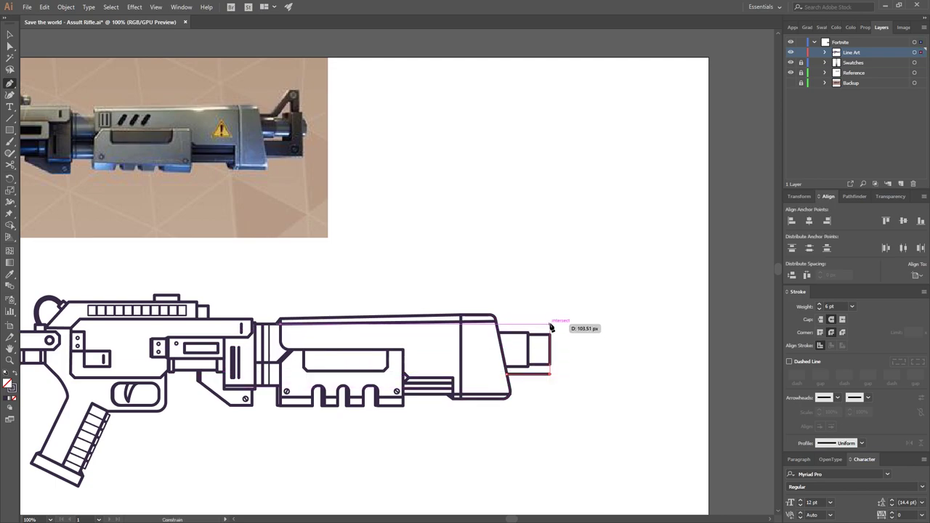
left_click(550, 321)
left_click(569, 321)
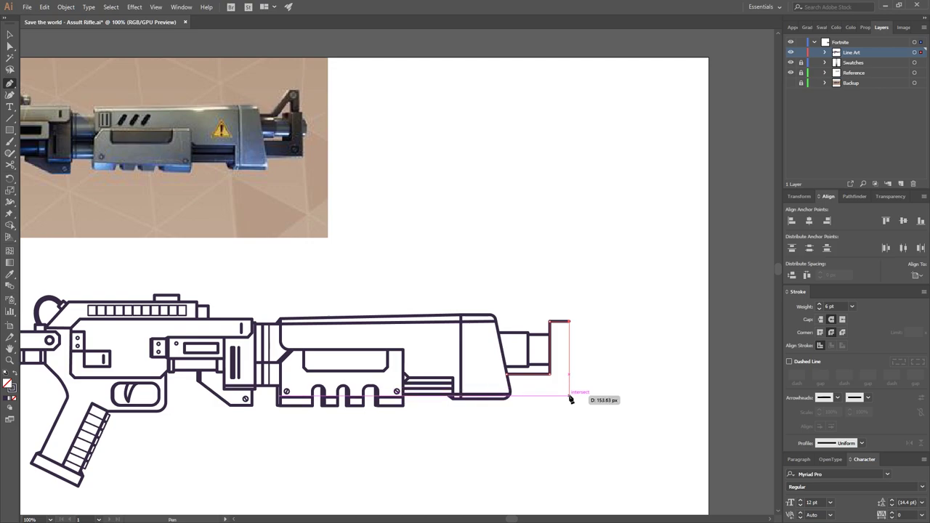
left_click(569, 391)
left_click(511, 390)
scroll(647, 311, "up", 2)
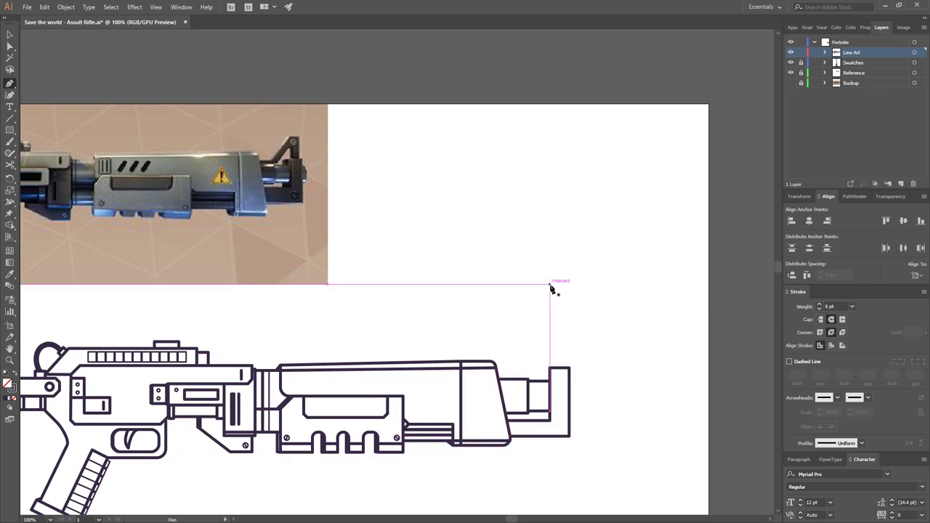
left_click(547, 385, "ctrl")
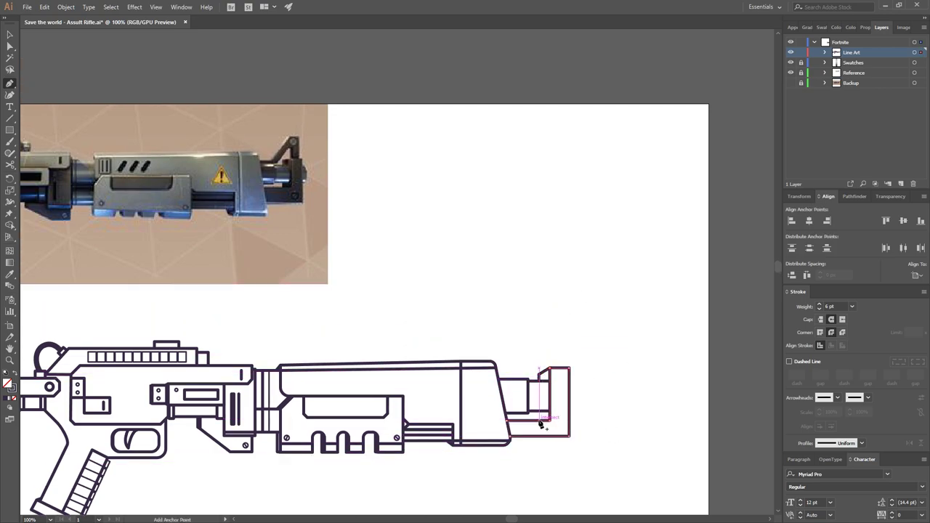
Select the barrel-end path with the Direct Selection tool
key("a")
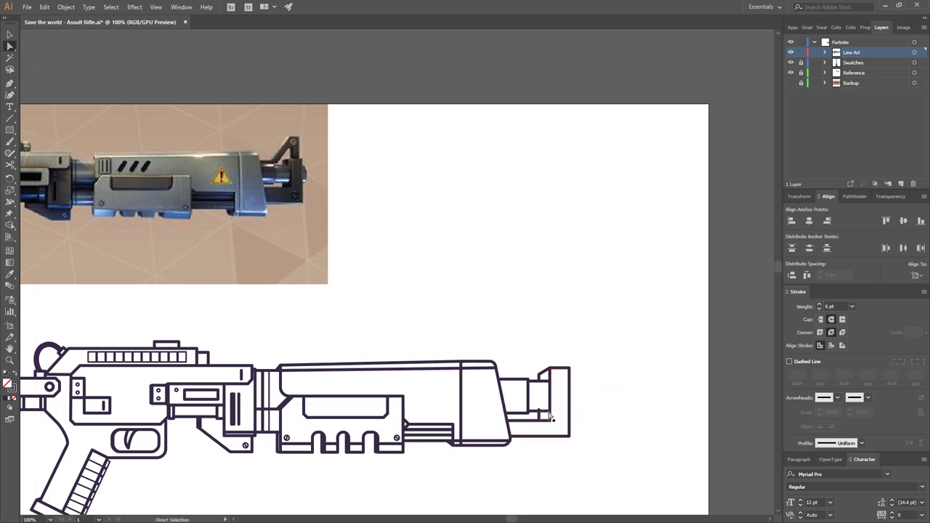
scroll(545, 420, "up", 4)
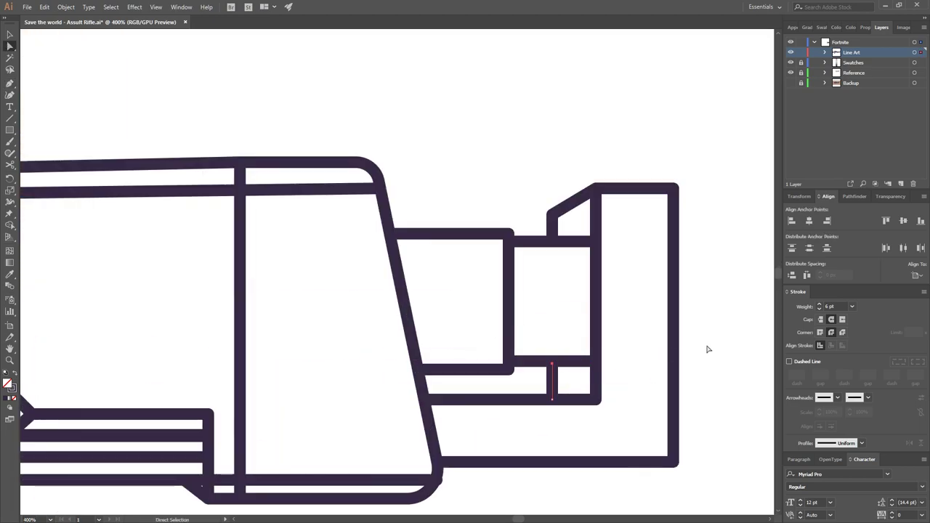
scroll(706, 348, "down", 4)
scroll(503, 376, "up", 1)
left_click(504, 375)
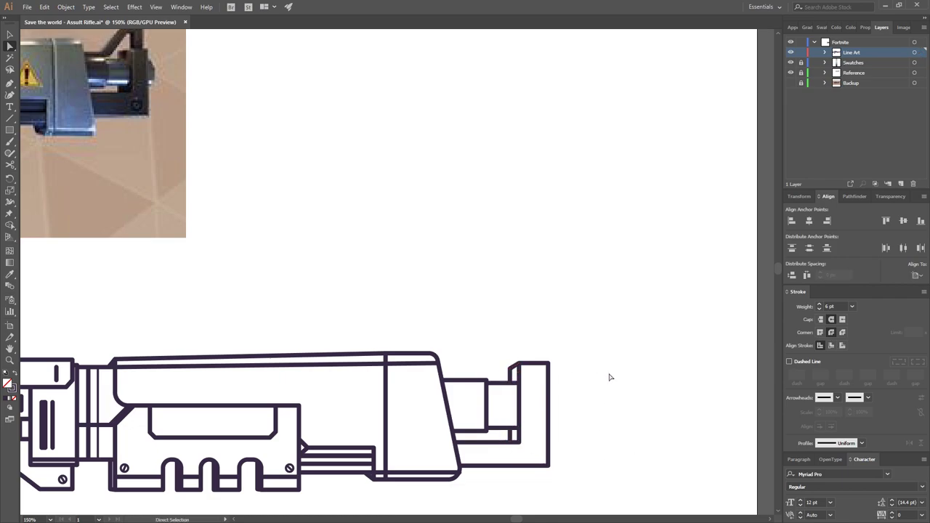
Pen-draw the front sight with a slanted edge and short flat top on the muzzle block
scroll(611, 377, "down", 4)
scroll(581, 395, "up", 3)
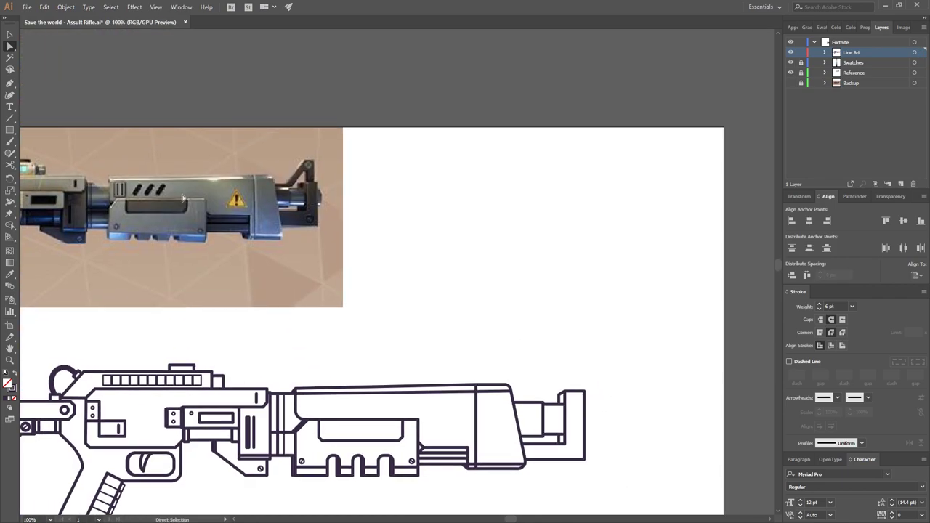
left_click(575, 396)
left_click(514, 399)
left_click(543, 398)
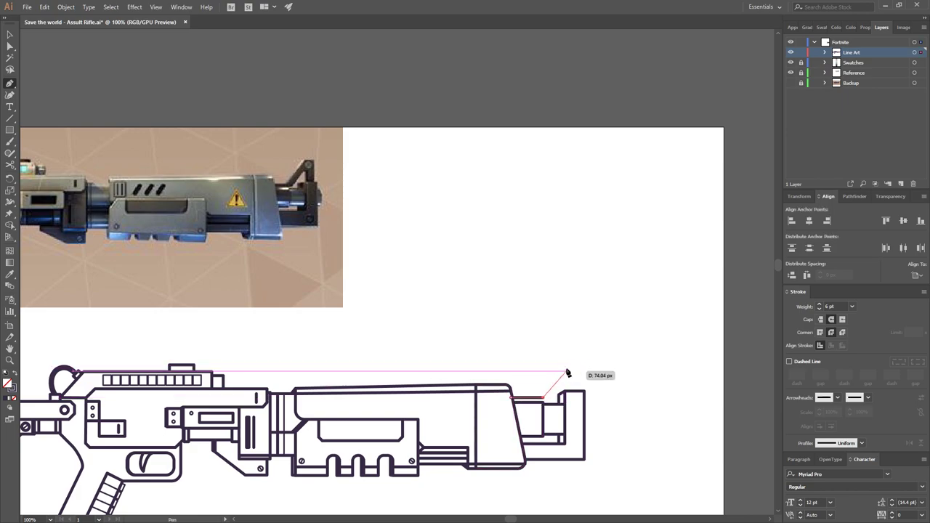
left_click(569, 361)
left_click(580, 361)
left_click(580, 392)
left_click(543, 398)
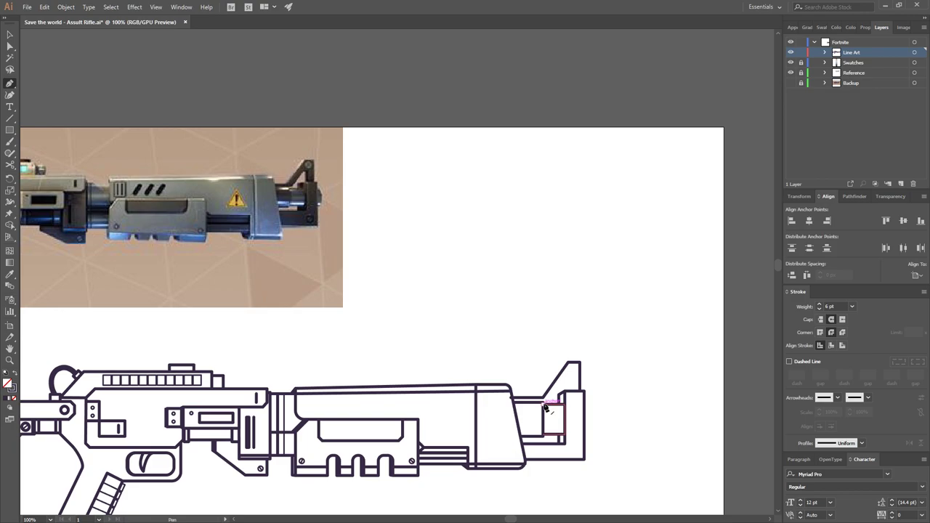
Add an inner parallel line inside the sight and select it with Direct Selection
left_click(571, 374)
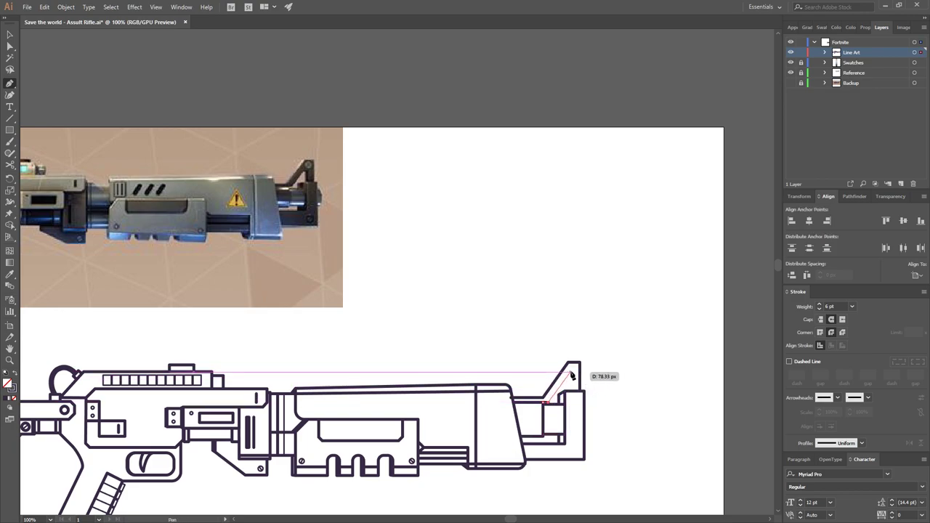
left_click(574, 393)
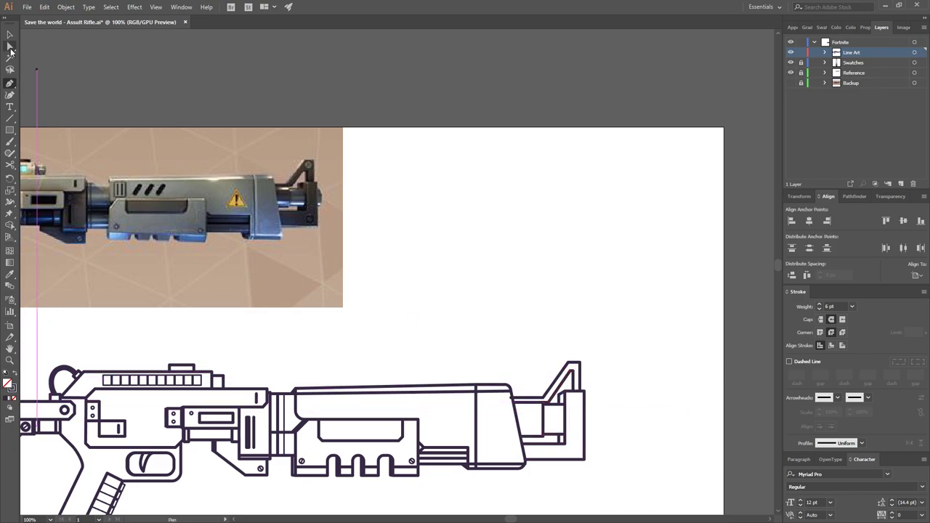
key("a")
scroll(700, 419, "up", 3)
scroll(562, 288, "down", 3)
scroll(668, 218, "up", 3)
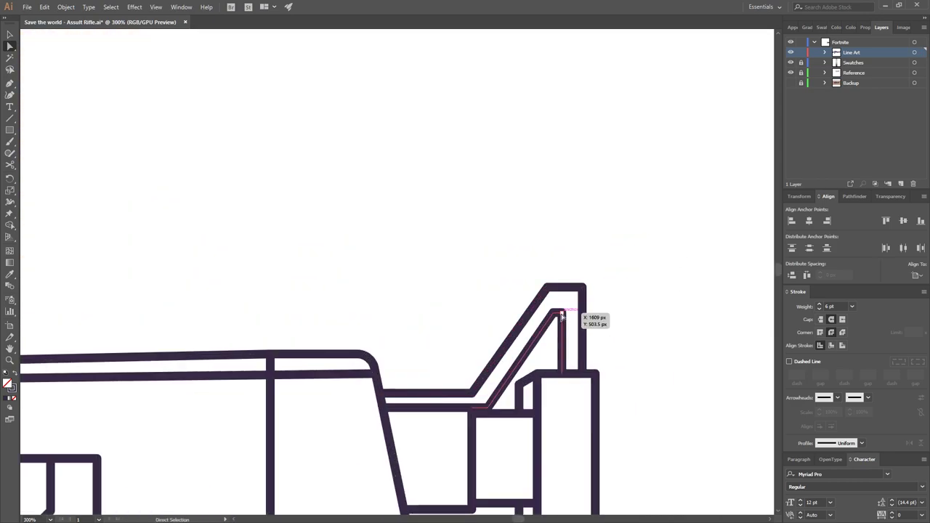
left_click(561, 313)
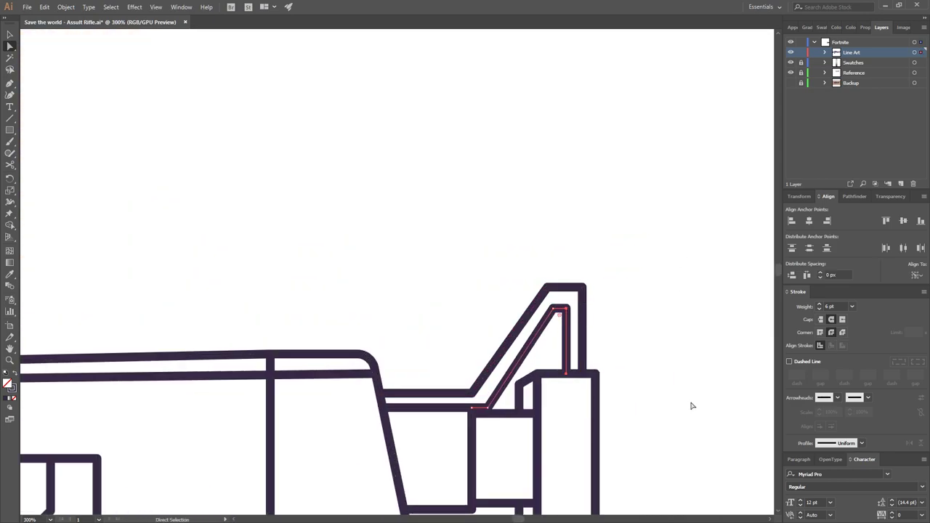
scroll(691, 405, "down", 3)
scroll(652, 353, "up", 2)
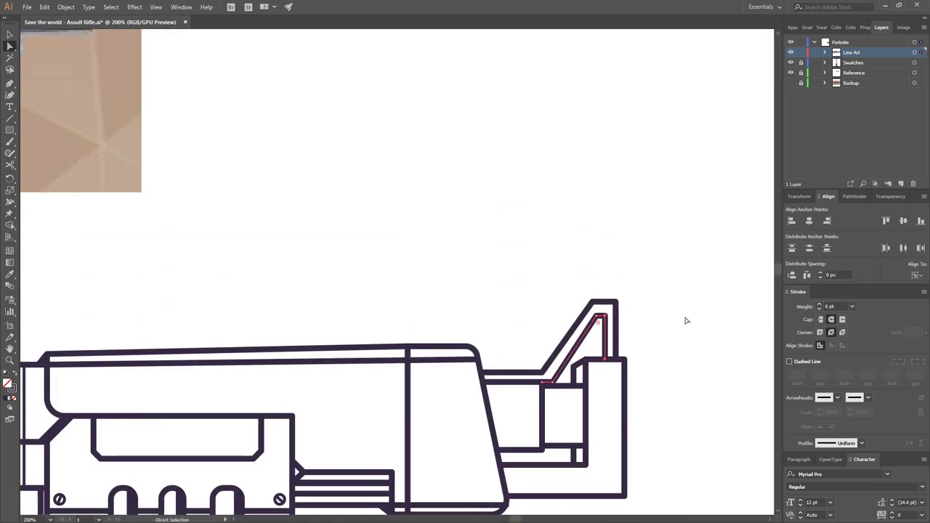
Drag the outer sight's bottom-left anchor further left
left_click(602, 304)
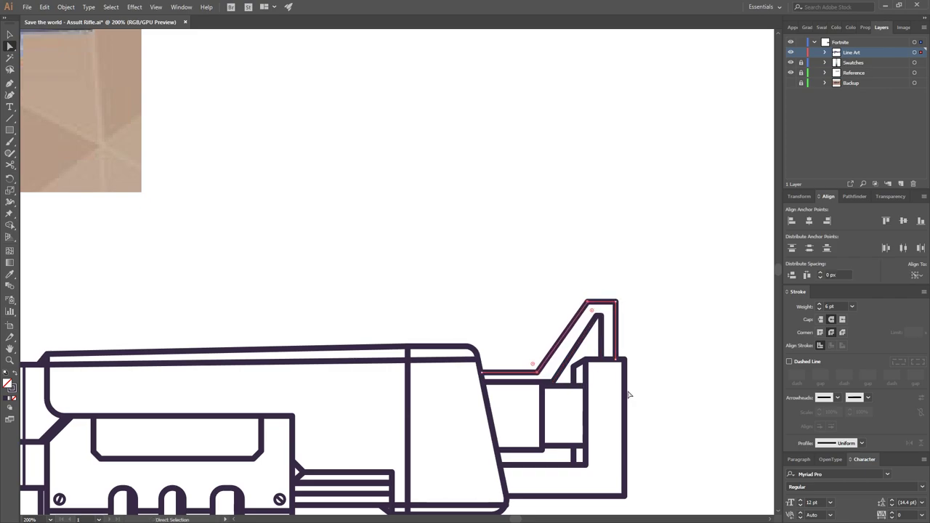
left_click_drag(482, 374, 482, 373)
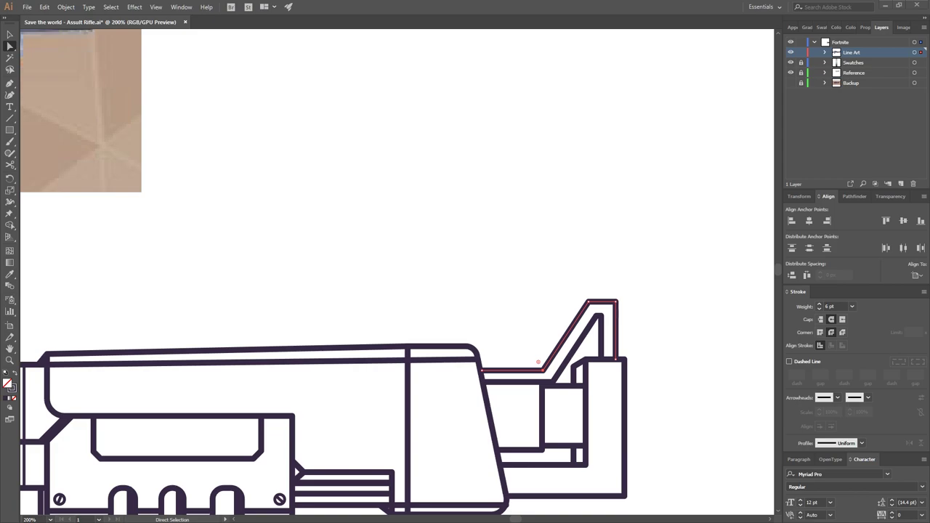
scroll(673, 270, "down", 3)
scroll(643, 303, "up", 1)
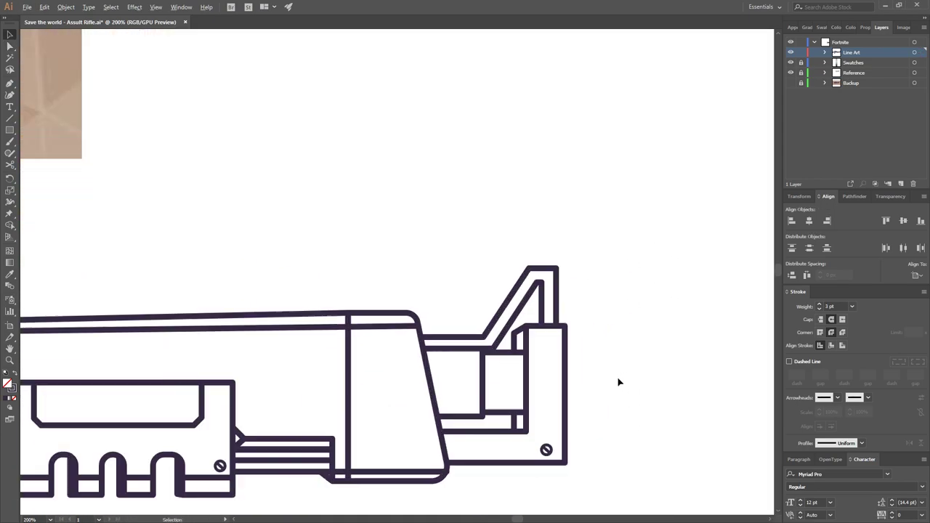
Alt-drag a copy of a screw onto the muzzle block
scroll(618, 380, "up", 2)
left_click_drag(546, 449, 552, 282)
scroll(552, 284, "up", 5)
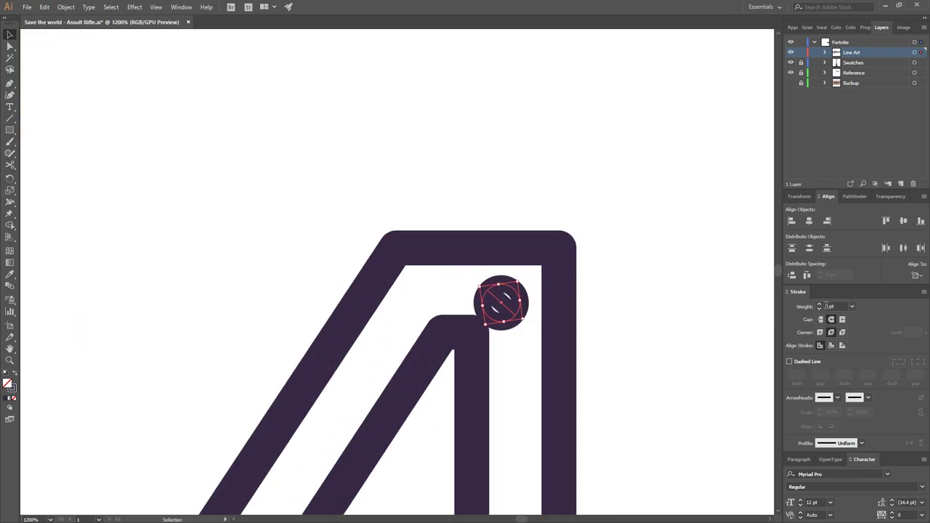
left_click(642, 295)
Draw a small cap path at the muzzle tip and round its corners to 6 pt
key("ctrl+1")
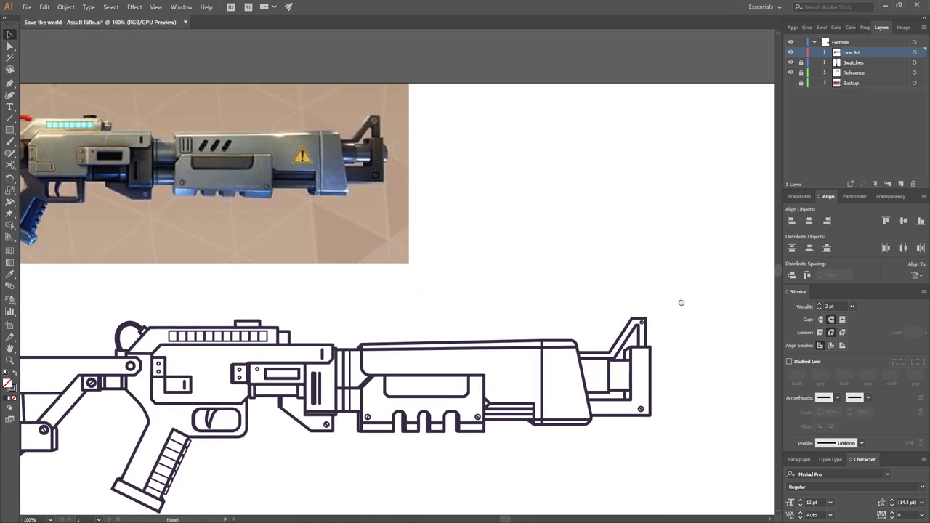
left_click_drag(681, 302, 681, 305)
left_click(11, 82)
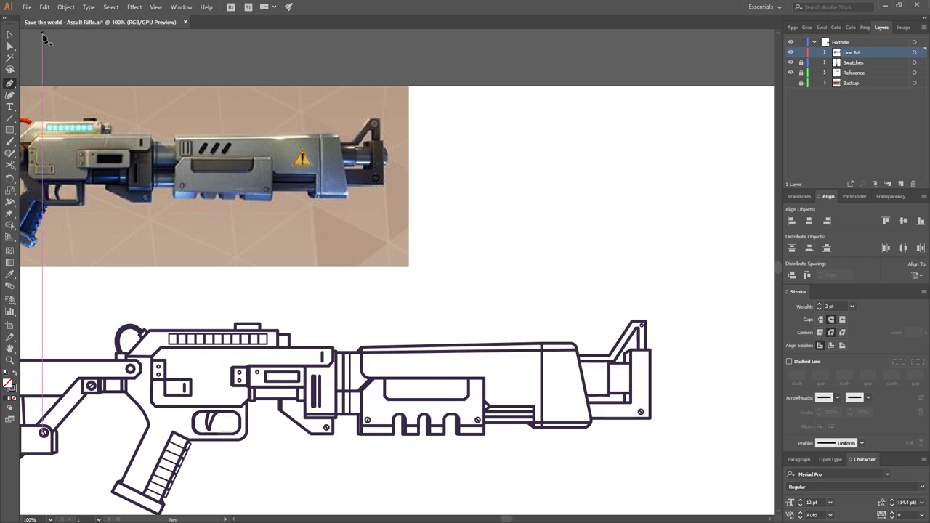
left_click(649, 374)
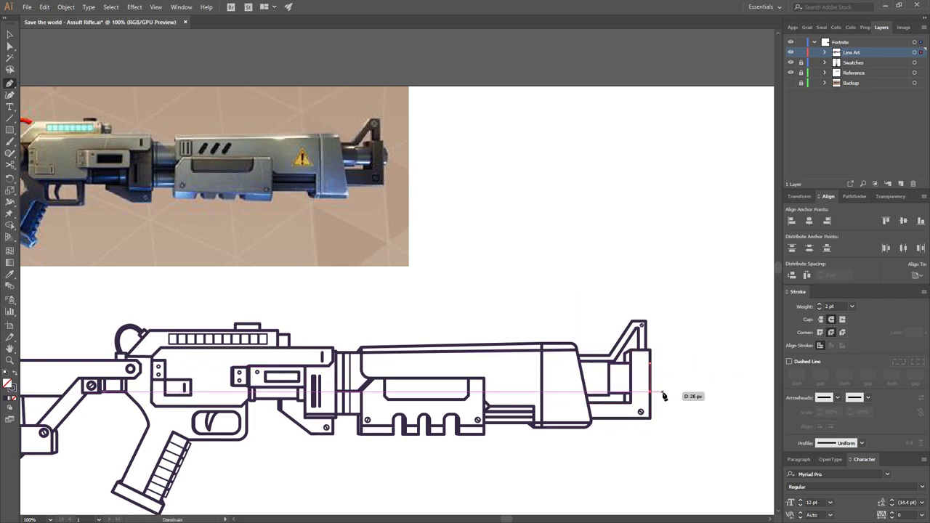
left_click(663, 393)
key("v")
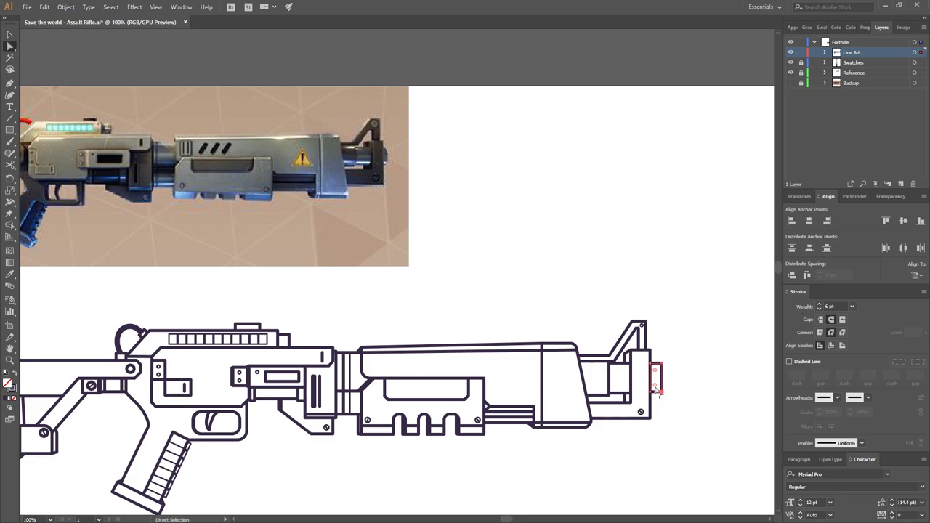
scroll(687, 405, "up", 1)
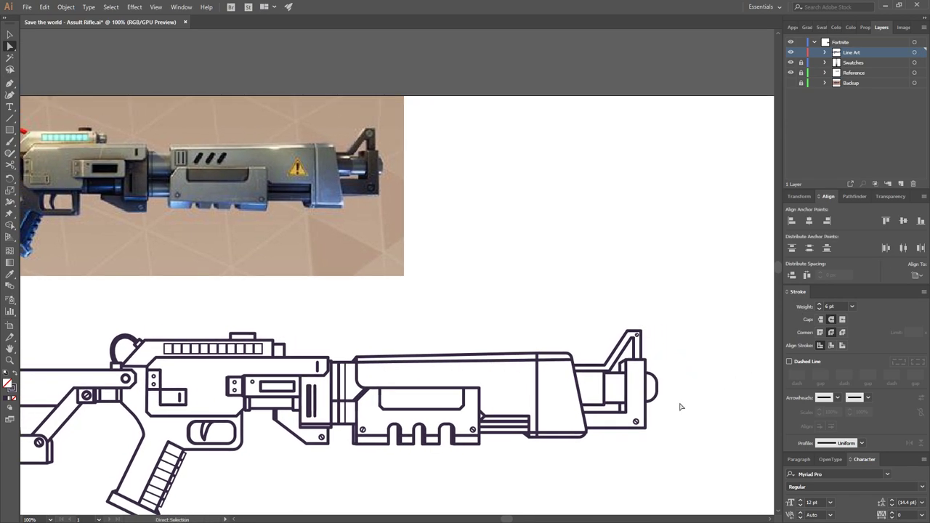
key("a")
scroll(716, 426, "down", 1)
scroll(695, 422, "up", 1)
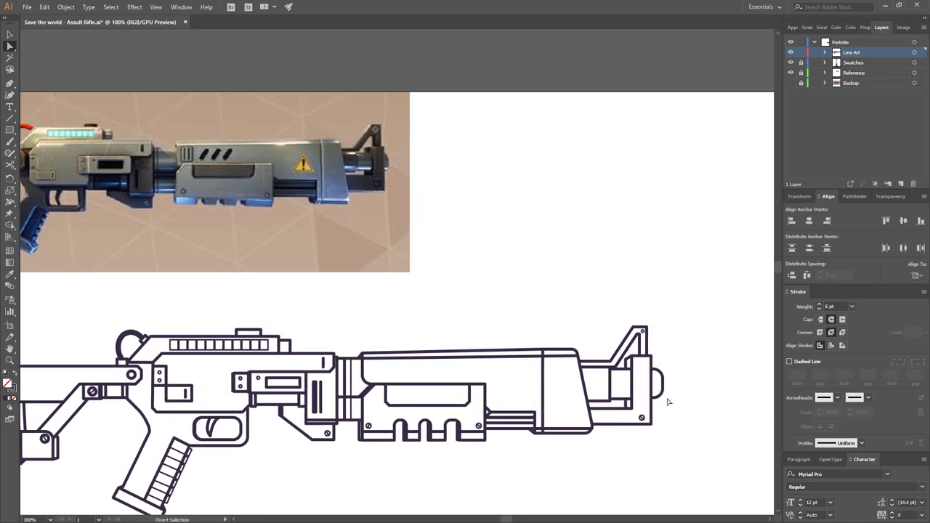
left_click_drag(697, 303, 731, 279)
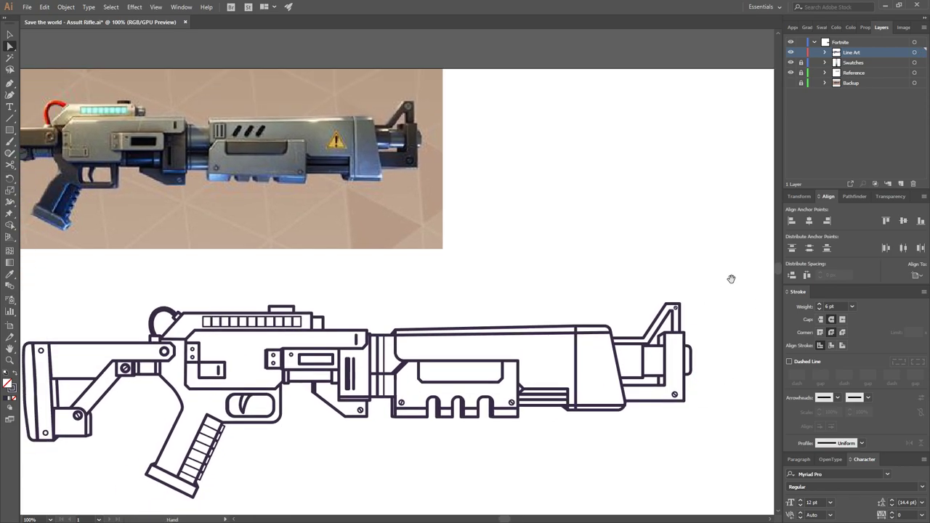
Turn a square into a triangle by deleting a corner, then rotate and reposition it
left_click_drag(668, 251, 635, 254)
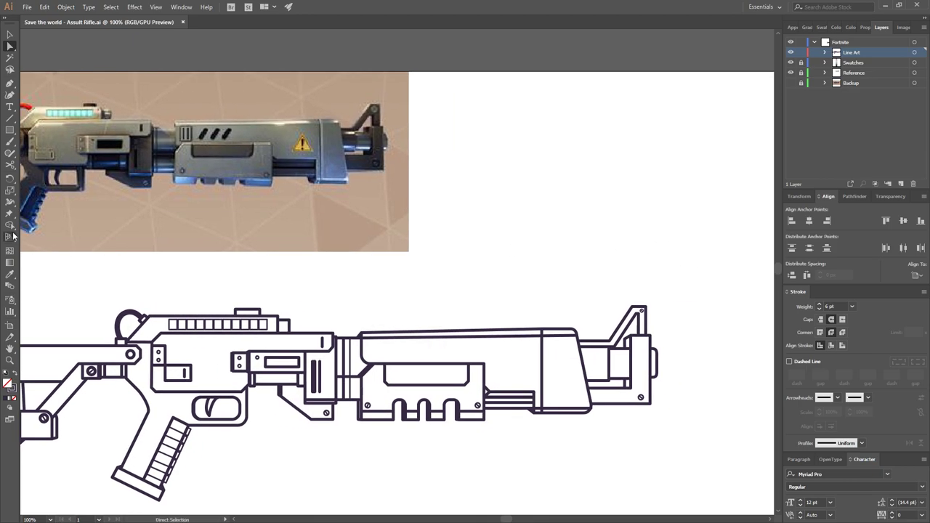
left_click_drag(468, 143, 546, 220)
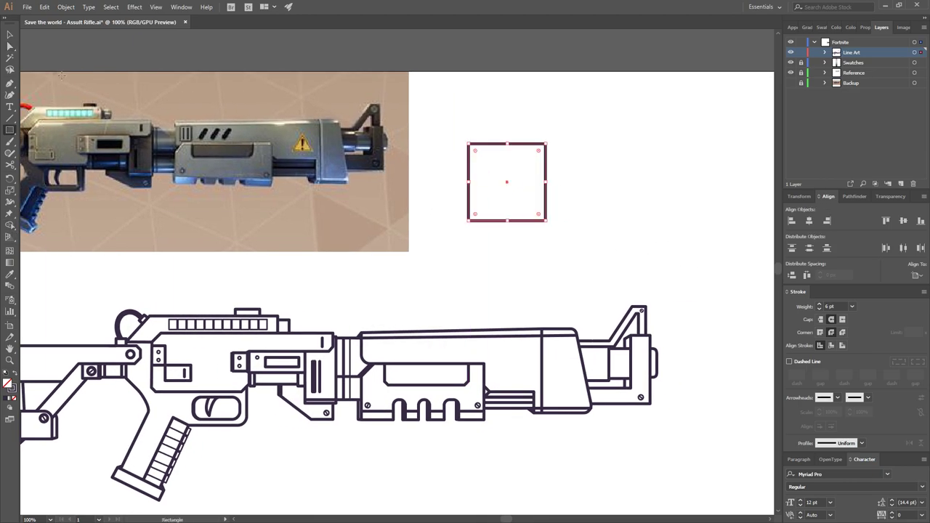
left_click(546, 220)
key("v")
left_click_drag(546, 148, 572, 185)
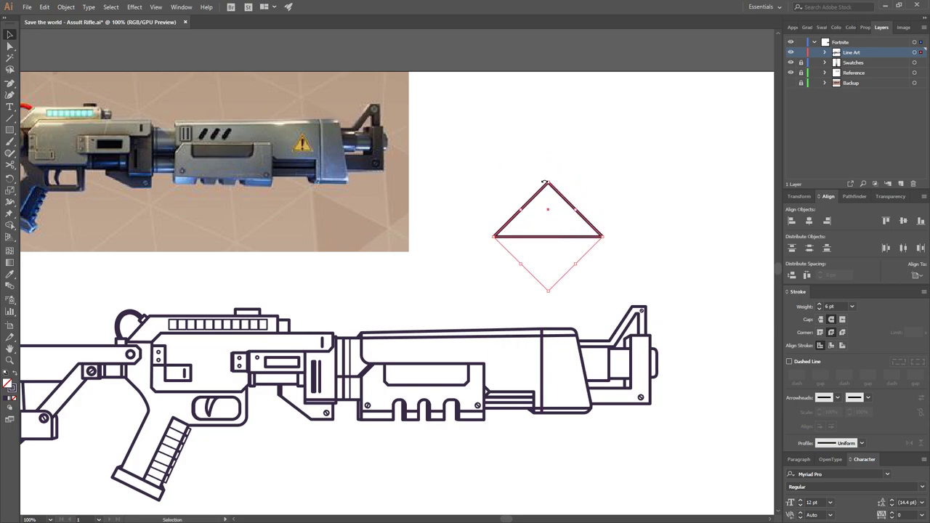
mouse_move(507, 128)
left_mouse_down()
mouse_move(548, 181)
mouse_move(549, 154)
left_mouse_up()
left_click(65, 7)
left_click(40, 55)
Raise the apex into an equilateral triangle and round all three corners
key("a")
left_click_drag(467, 135, 669, 270)
left_click_drag(507, 230, 514, 231)
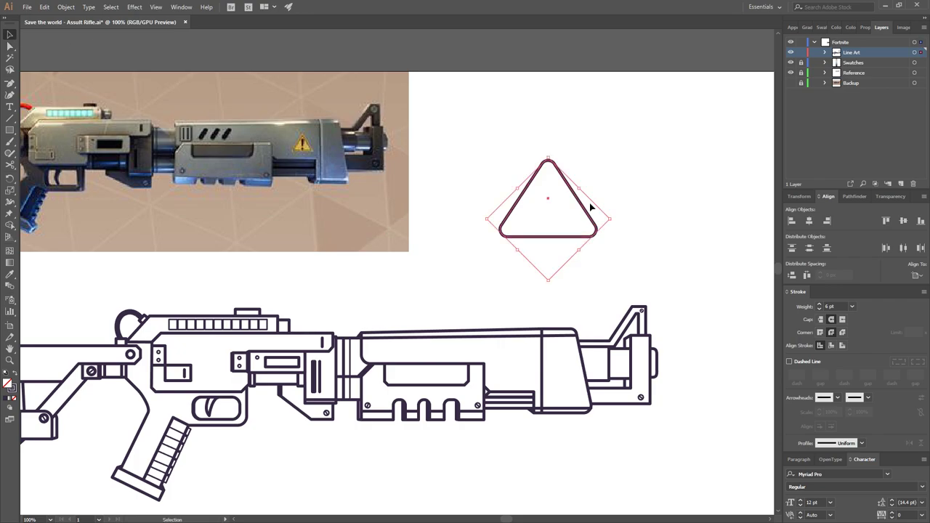
left_click_drag(528, 191, 557, 162)
left_click(558, 177)
left_click(558, 177)
Add an inner outline with Offset Path at -4
left_click(65, 6)
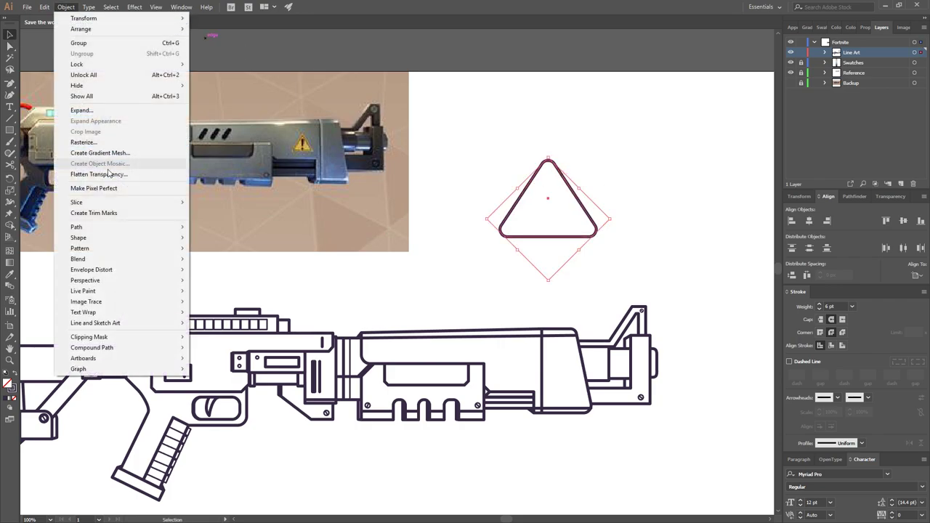
left_click(243, 264)
type("-4")
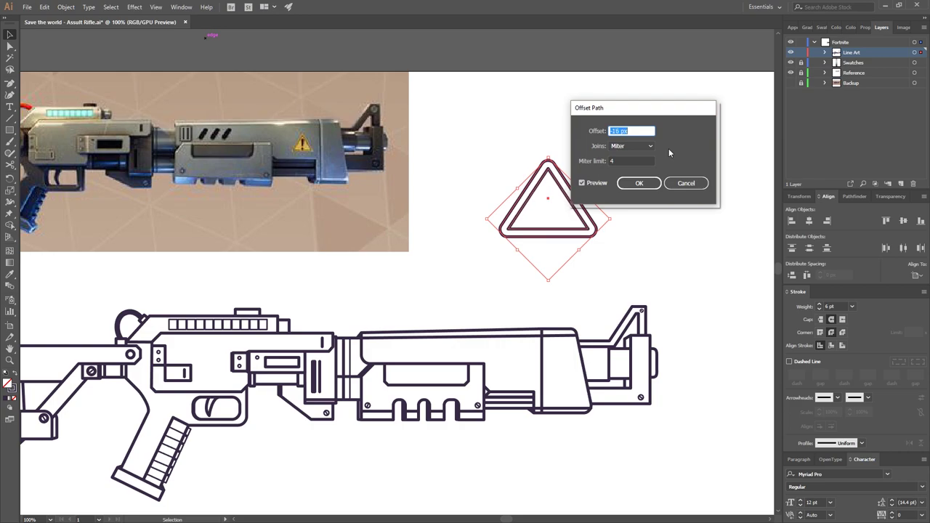
left_click(638, 183)
Type an exclamation mark set in 130 pt Arial Black beside the triangle
key("t")
left_click(654, 205)
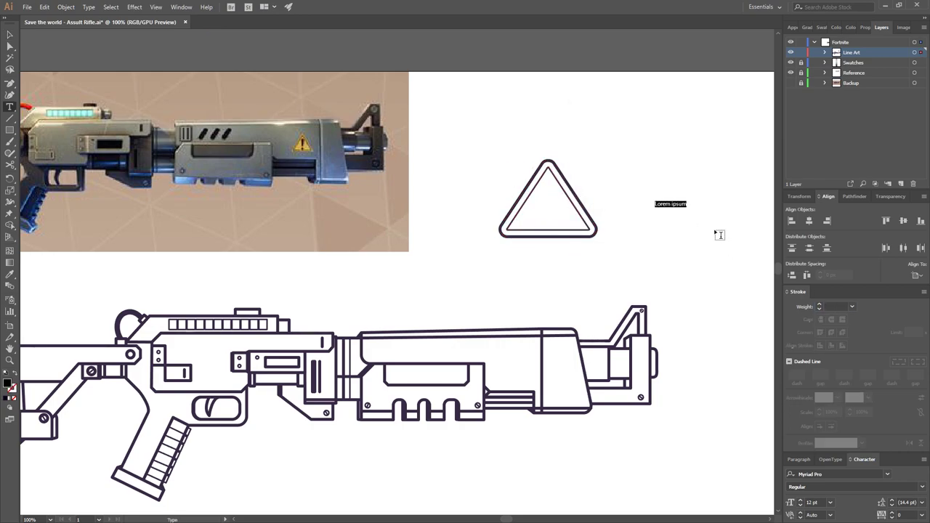
key("BackSpace")
left_click(812, 502)
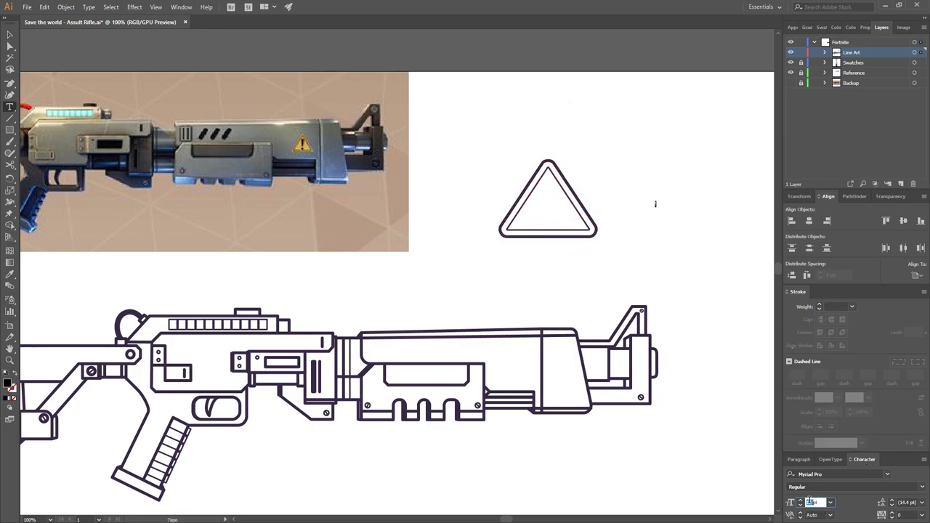
type("130")
key("Return")
left_click(835, 474)
type("ar")
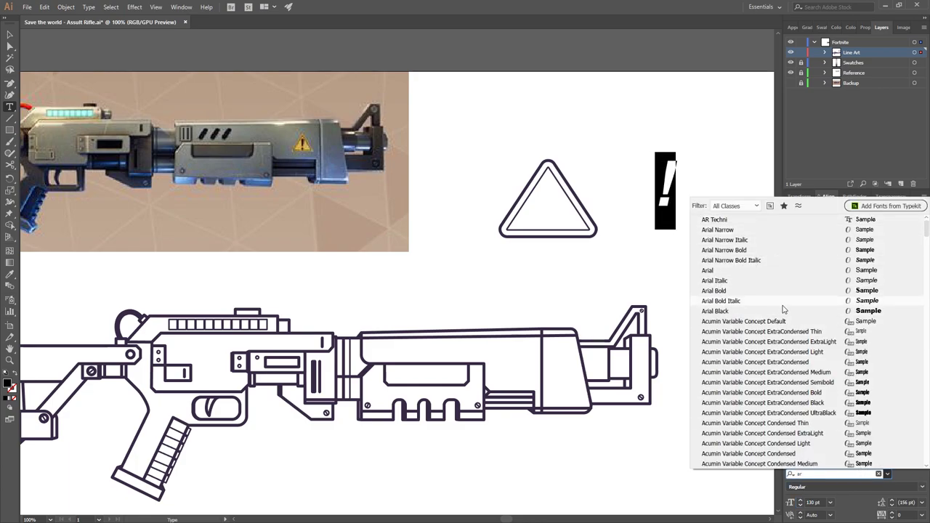
left_click(741, 312)
Centre the exclamation mark in the triangle, then shrink the icon to about 80x65 px
key("Escape")
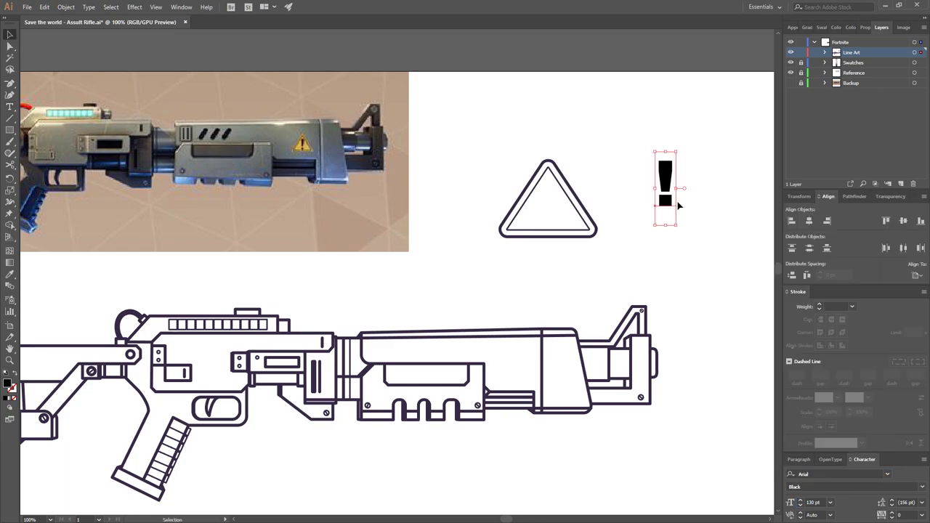
left_click(510, 218)
left_click(664, 182, "shift")
left_click(809, 221)
left_click(903, 221)
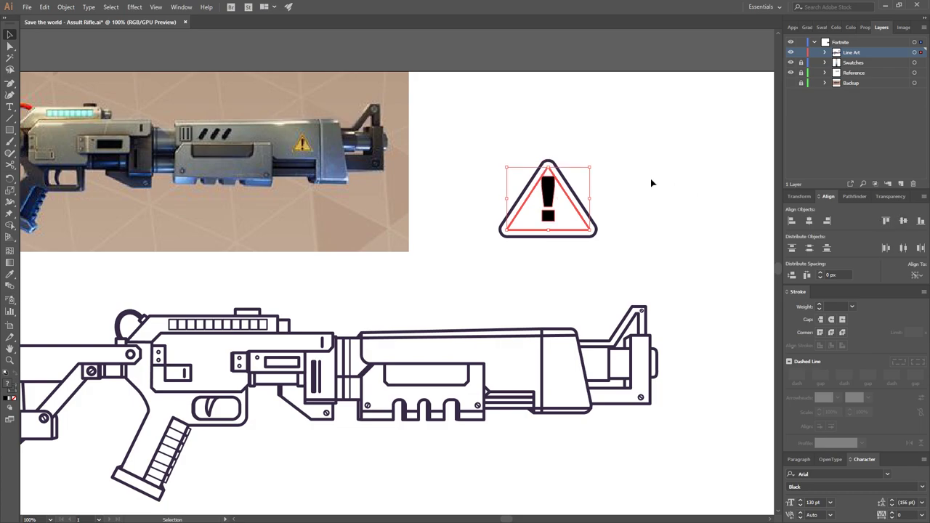
left_click(649, 182)
left_click(548, 197)
left_click_drag(555, 182, 557, 175)
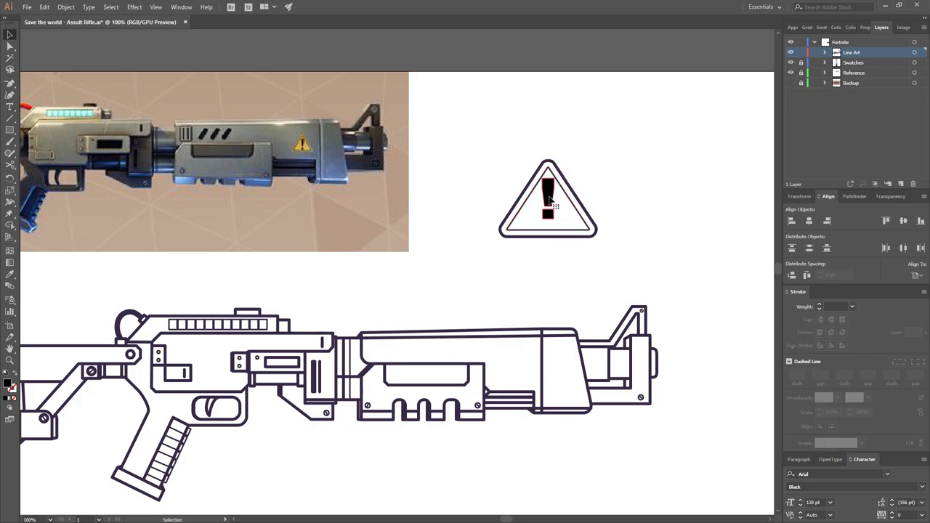
mouse_move(623, 203)
left_mouse_down()
mouse_move(474, 149)
mouse_move(519, 176)
left_mouse_up()
Move the warning icon group onto the rifle's barrel housing
double_click(550, 200)
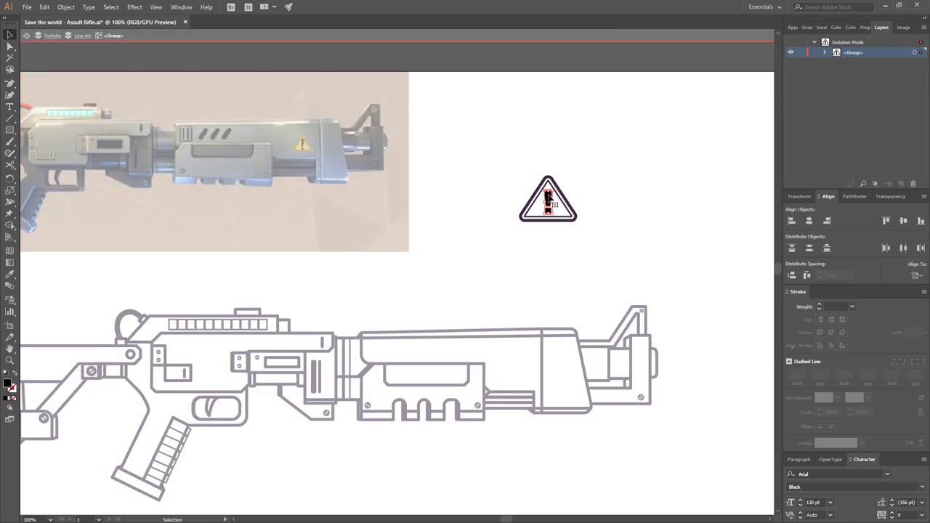
key("i")
left_click(274, 520)
scroll(656, 277, "right", 5)
scroll(544, 232, "right", 5)
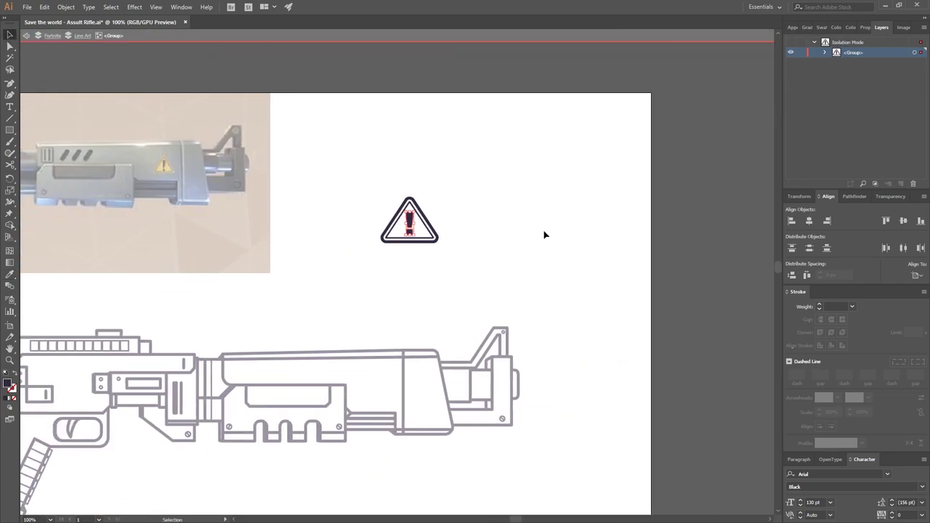
key("Escape")
key("v")
left_click_drag(400, 211, 363, 372)
left_click(430, 305)
Scale the warning icon on the handguard down to about 53x49 px
scroll(430, 305, "up", 1)
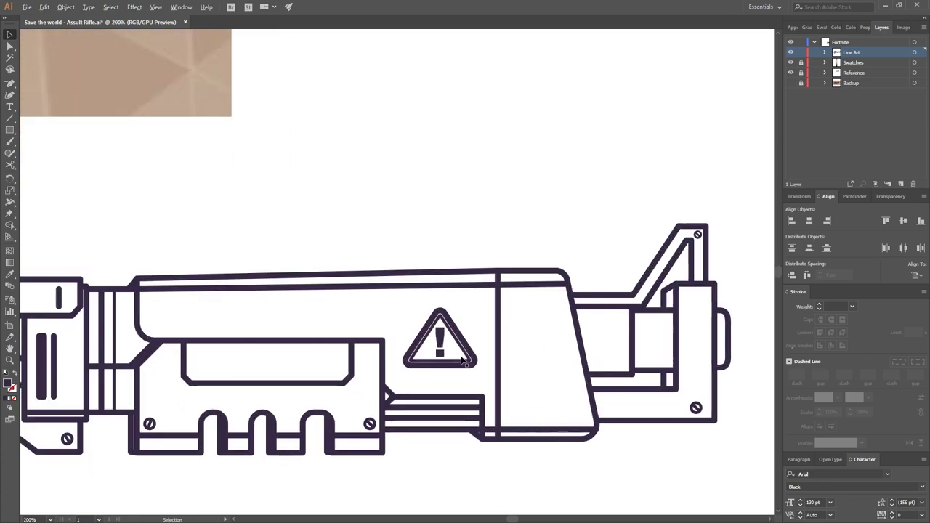
scroll(532, 266, "up", 1)
scroll(565, 375, "right", 2)
left_click(565, 375)
double_click(565, 375)
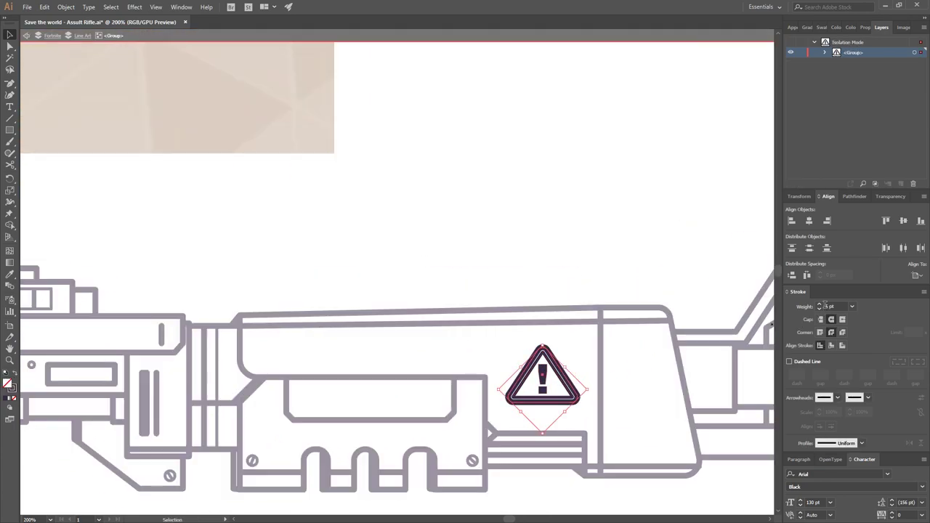
double_click(642, 222)
scroll(642, 223, "down", 1)
left_click(569, 388)
left_click_drag(608, 412, 581, 371)
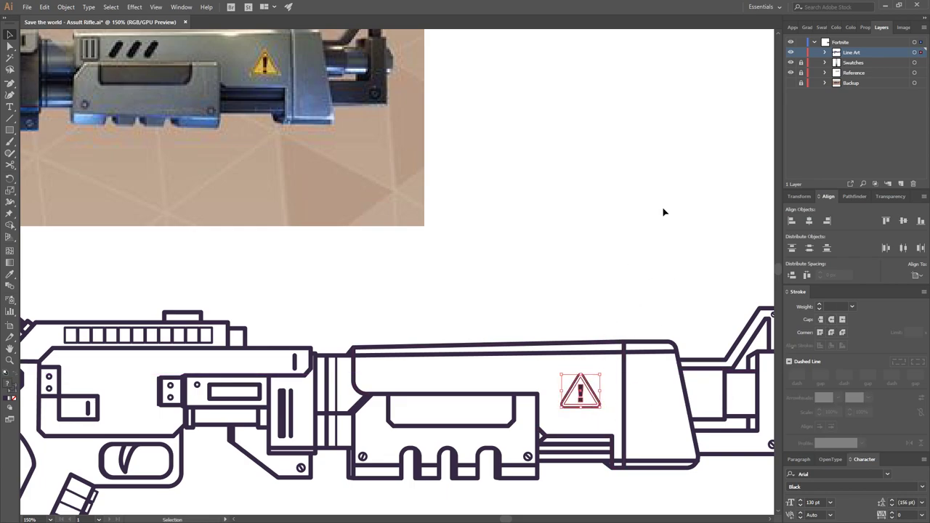
scroll(643, 224, "down", 1)
scroll(643, 223, "down", 1)
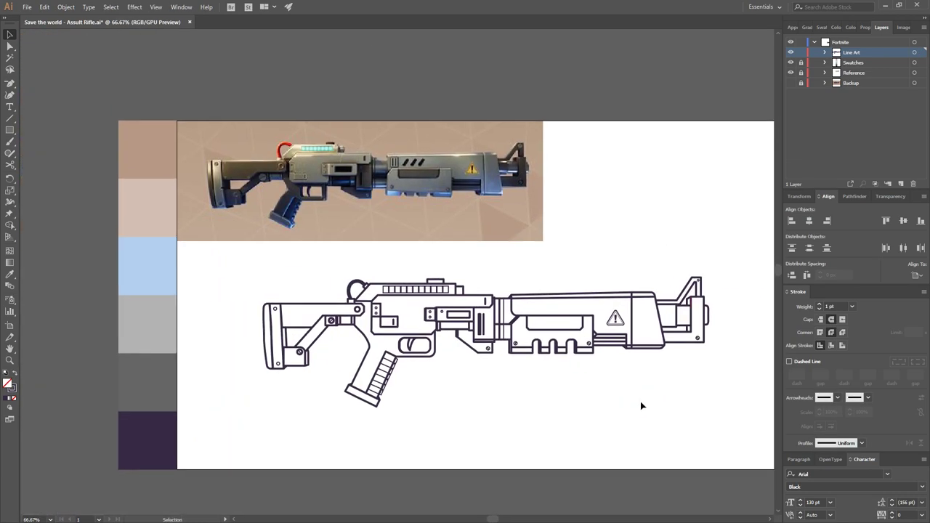
Select all the rifle line art, drag a copy above the artboard, and cut it
key("v")
left_click_drag(744, 436, 236, 264)
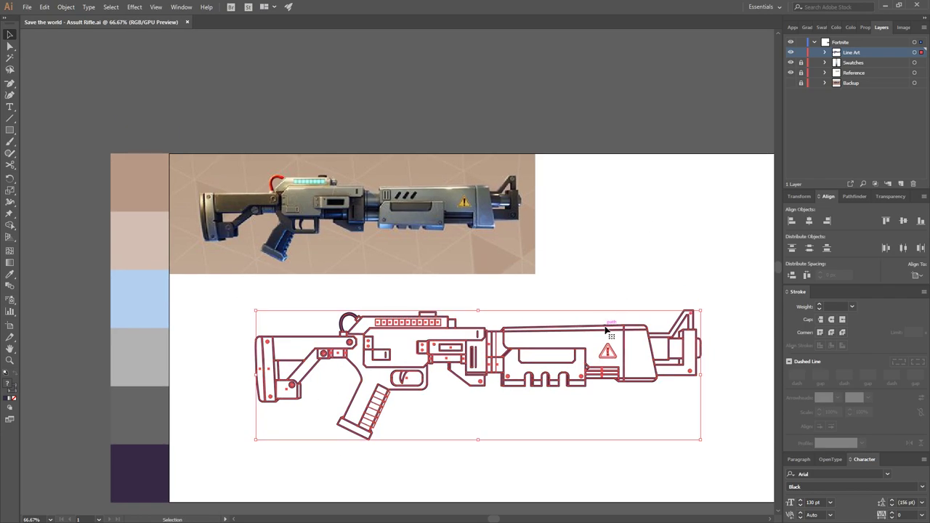
left_click(606, 329)
key("ctrl+a")
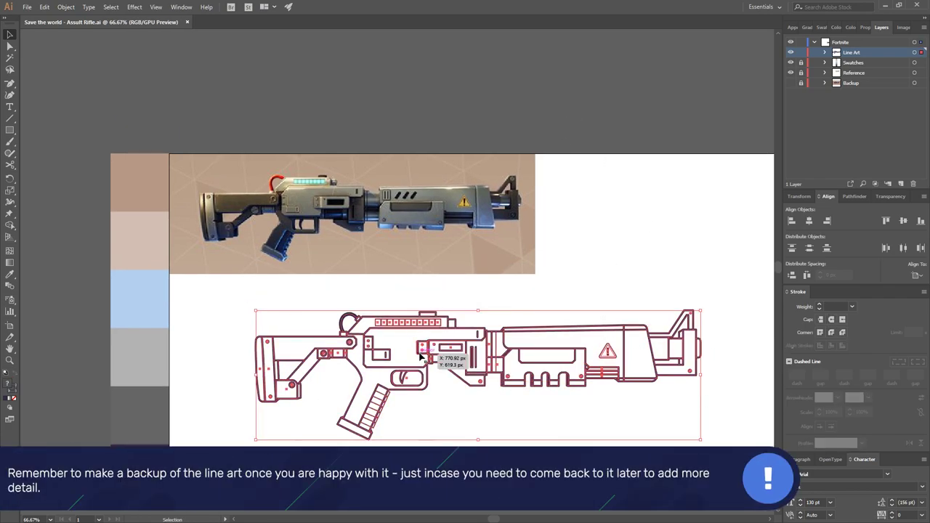
left_click_drag(420, 350, 412, 45)
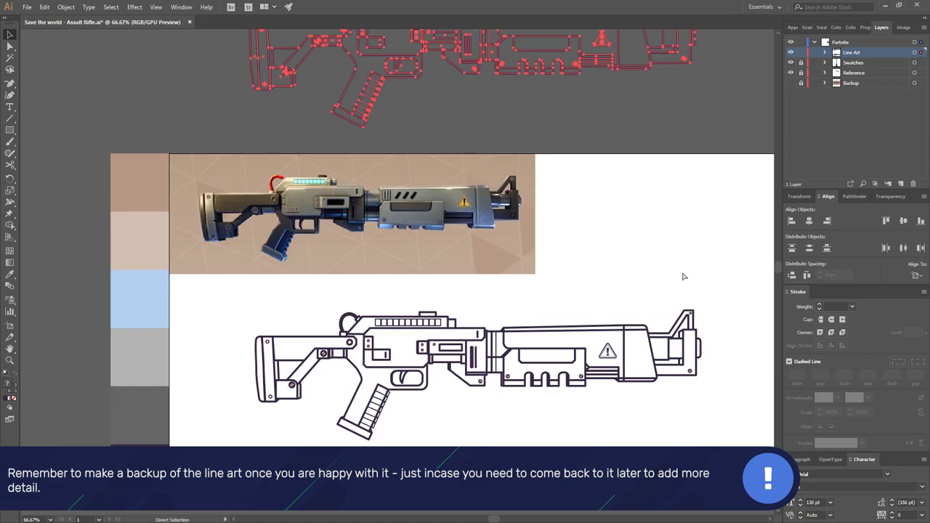
key("ctrl+x")
Paste the copy behind on a new layer named "Line Art Backup"
left_click(900, 185)
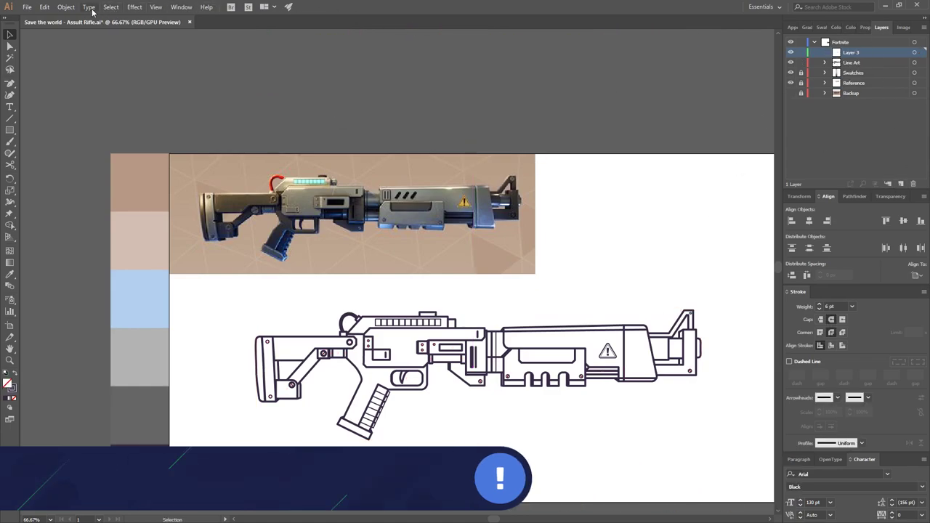
left_click(45, 7)
left_click(103, 90)
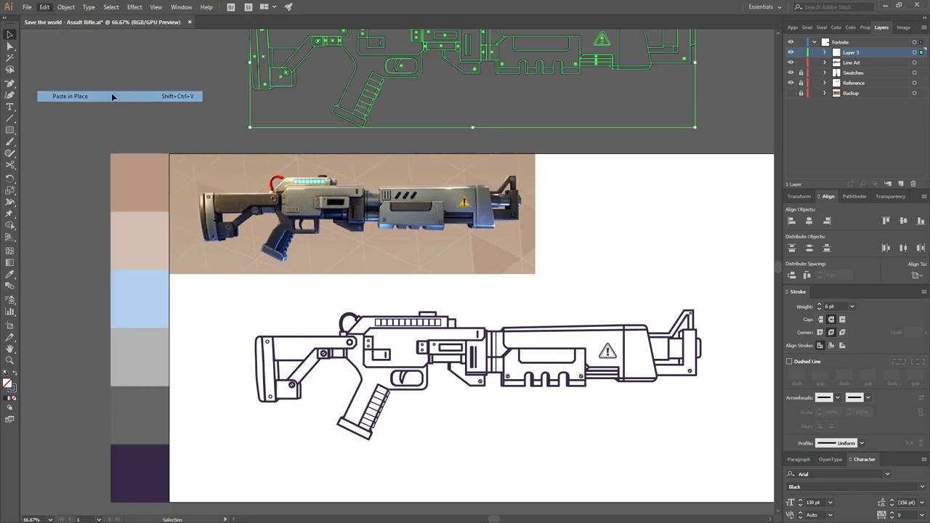
double_click(861, 53)
type("Line A")
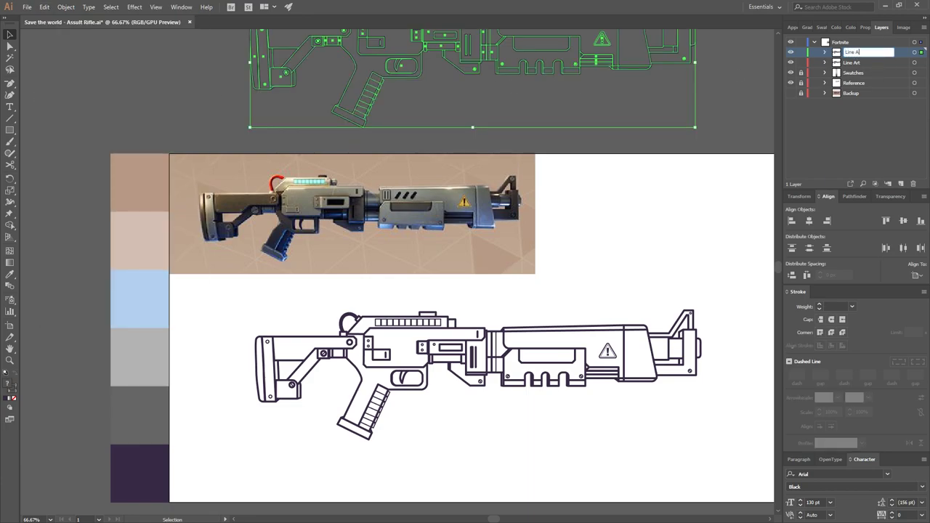
type("rt Backup")
key("Return")
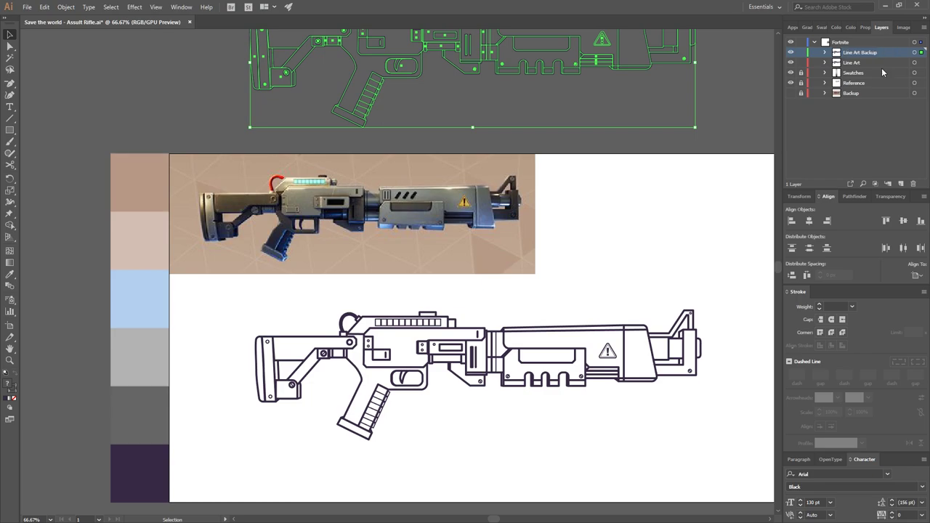
Hide and lock Line Art Backup, then make Line Art the working layer
left_click(792, 52)
left_click(801, 52)
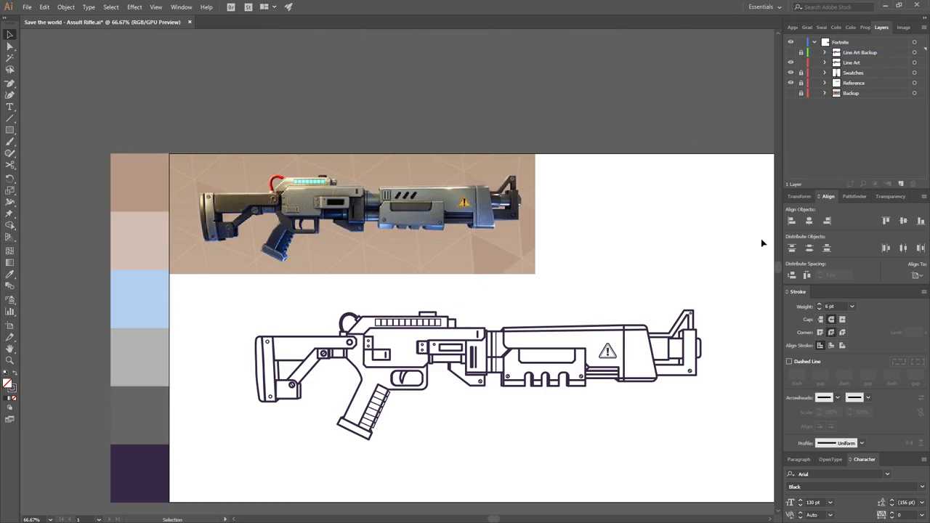
left_click(867, 63)
Frame the rifle and give the top barrel line a pinched width profile
left_click(614, 407, "ctrl")
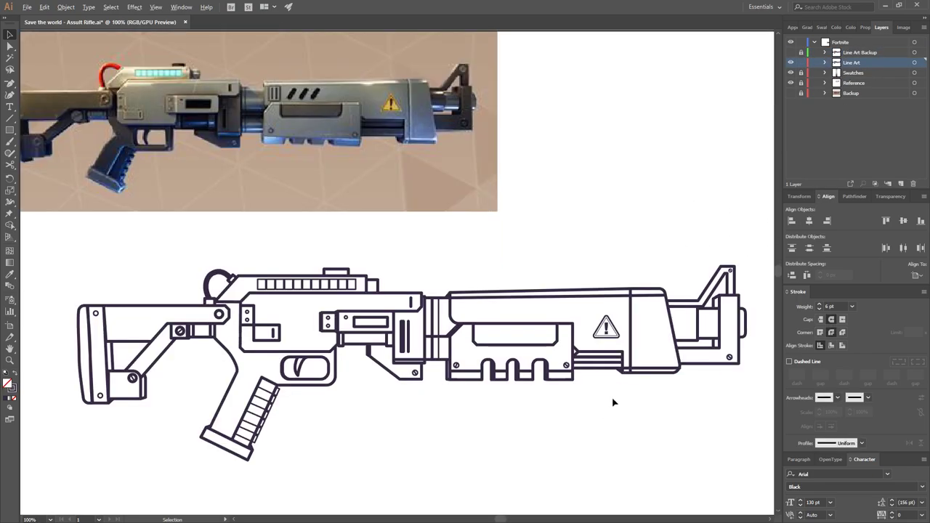
left_click_drag(615, 400, 600, 390)
mouse_move(533, 383)
left_mouse_down()
mouse_move(583, 390)
mouse_move(526, 411)
left_mouse_up()
left_click(548, 298)
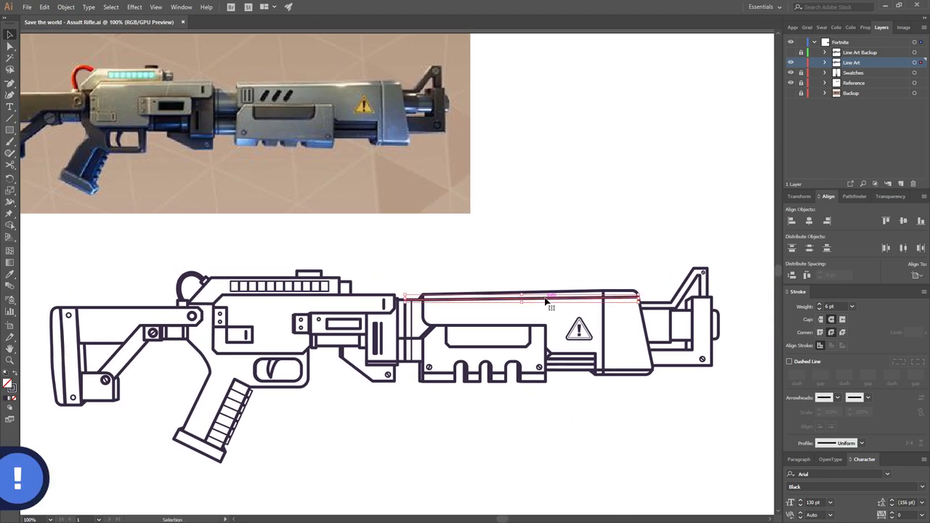
left_click(862, 444)
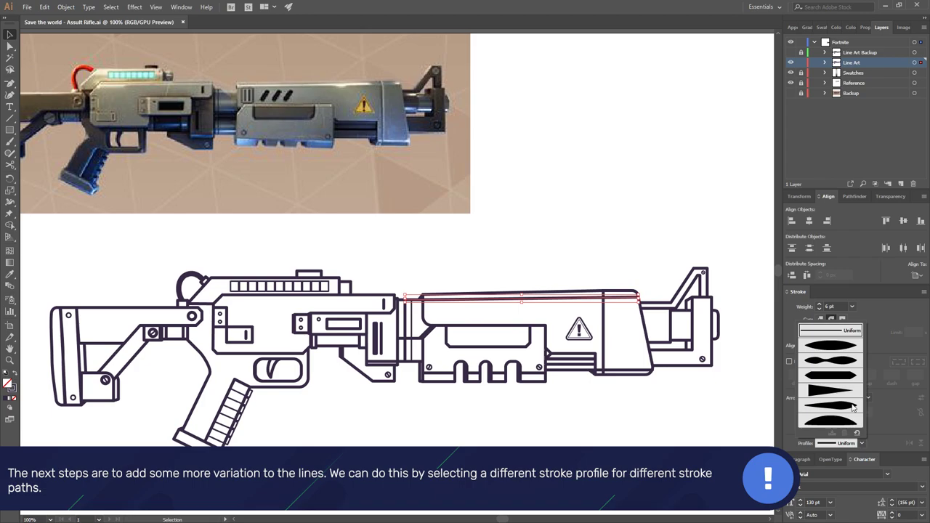
left_click(845, 362)
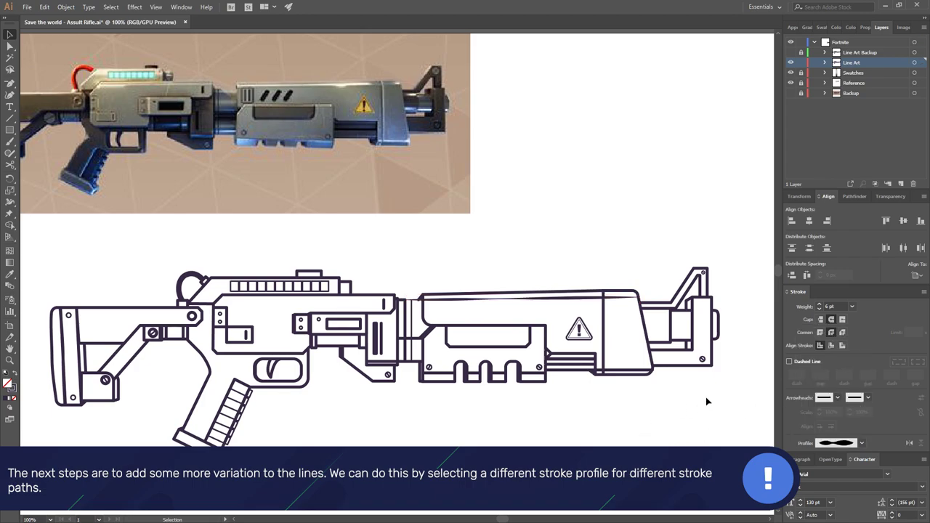
Try several width profiles on the bottom barrel line and settle on a new one
left_click(626, 372)
left_click(862, 444)
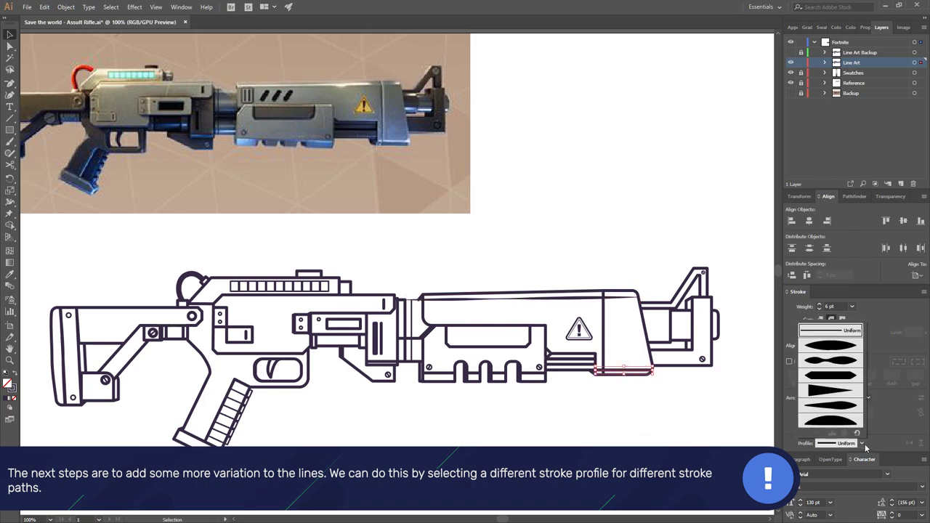
left_click(844, 360)
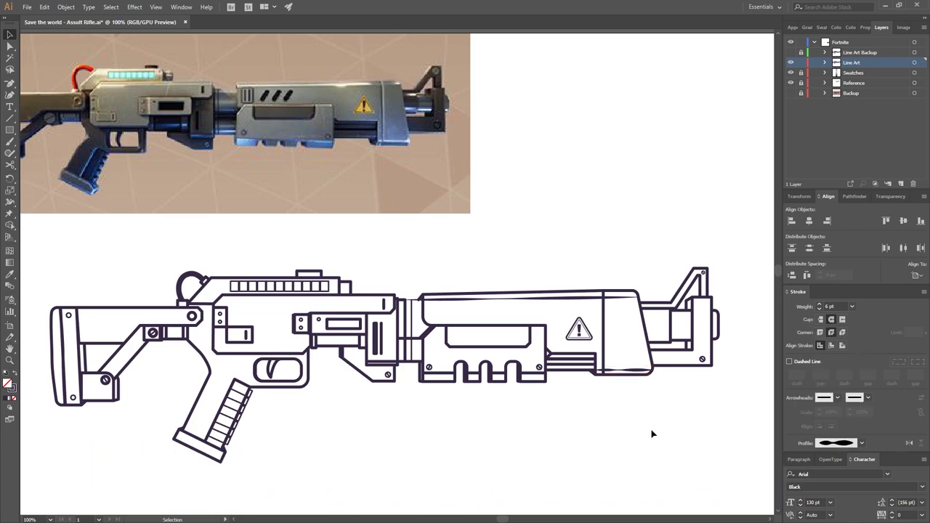
key("ctrl+z")
left_click(863, 443)
left_click(849, 359)
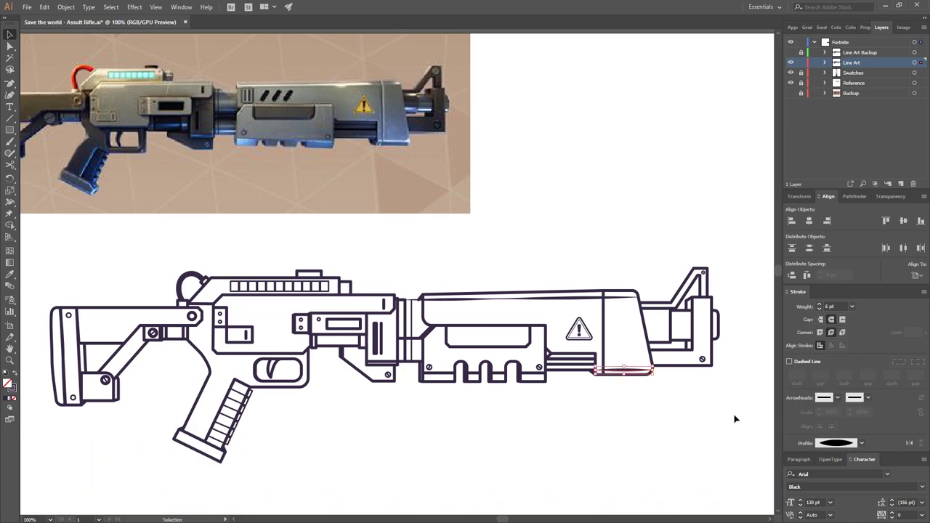
left_click(721, 427)
left_click(645, 373)
left_click(862, 443)
left_click(840, 406)
Give the three rail segments between the notches a wedge-shaped taper
mouse_move(615, 411)
left_mouse_down()
mouse_move(658, 409)
mouse_move(642, 409)
left_mouse_up()
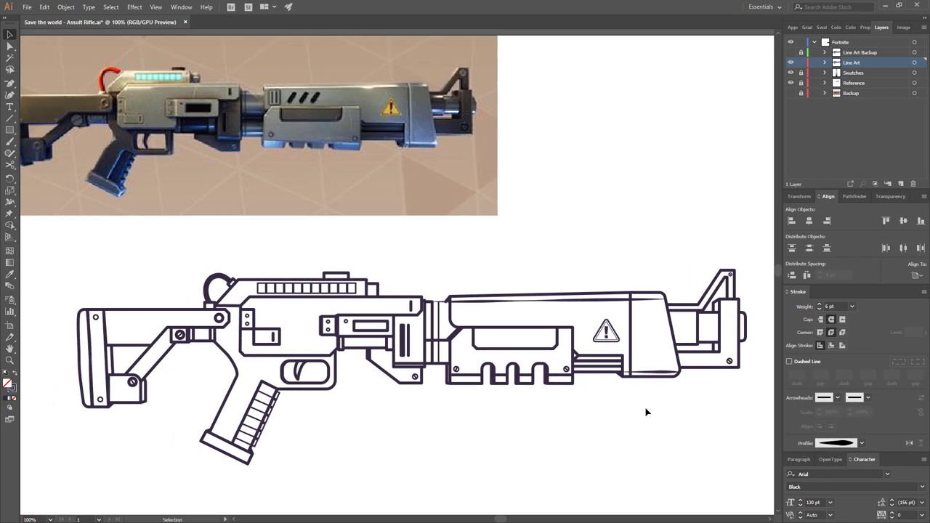
left_click(526, 377)
left_click(558, 378, "shift")
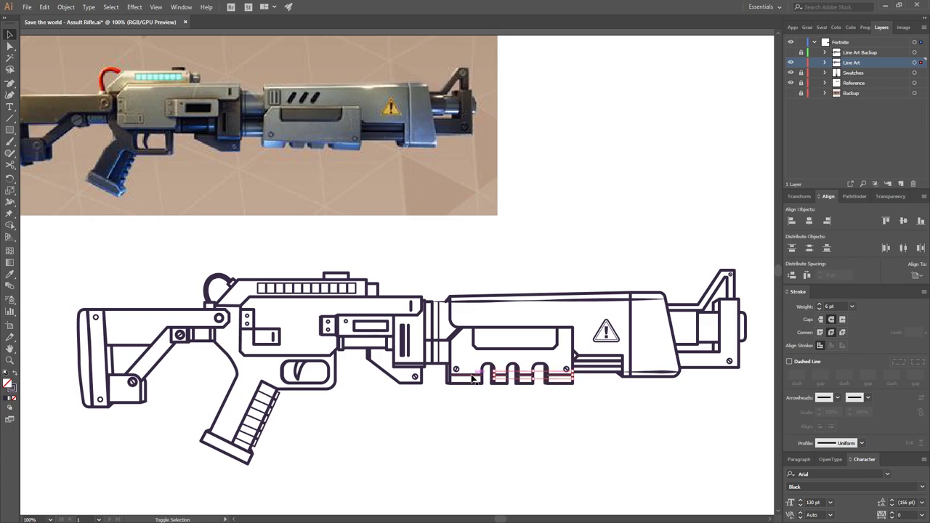
left_click(472, 378, "shift")
left_click(858, 442)
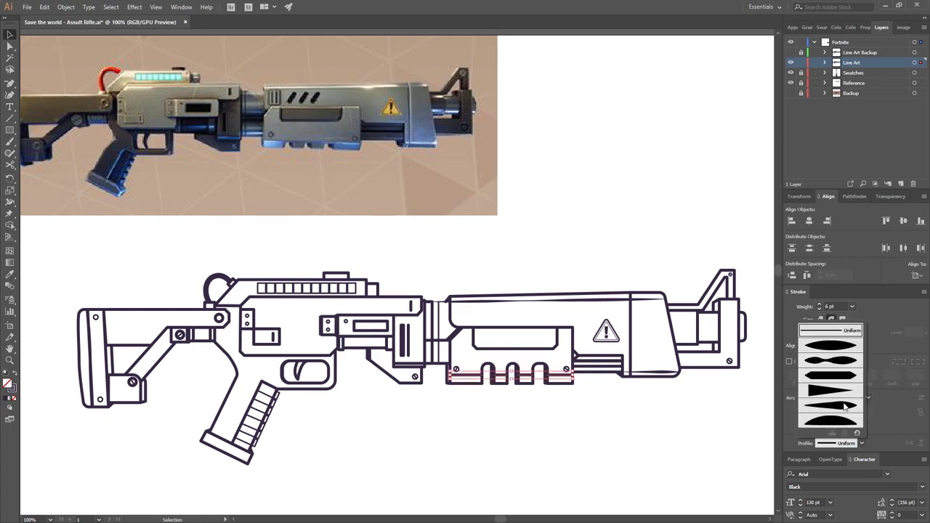
left_click(842, 404)
left_click(862, 444)
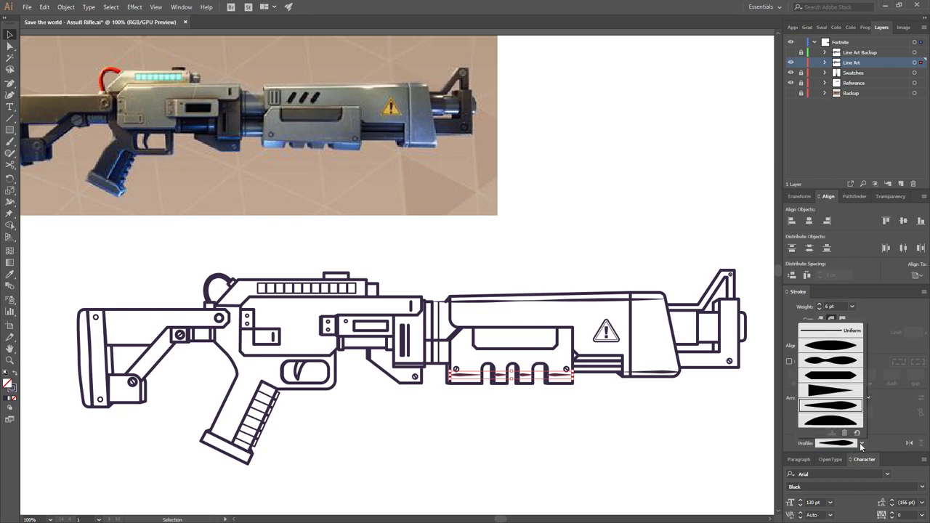
left_click(843, 396)
left_click(764, 416)
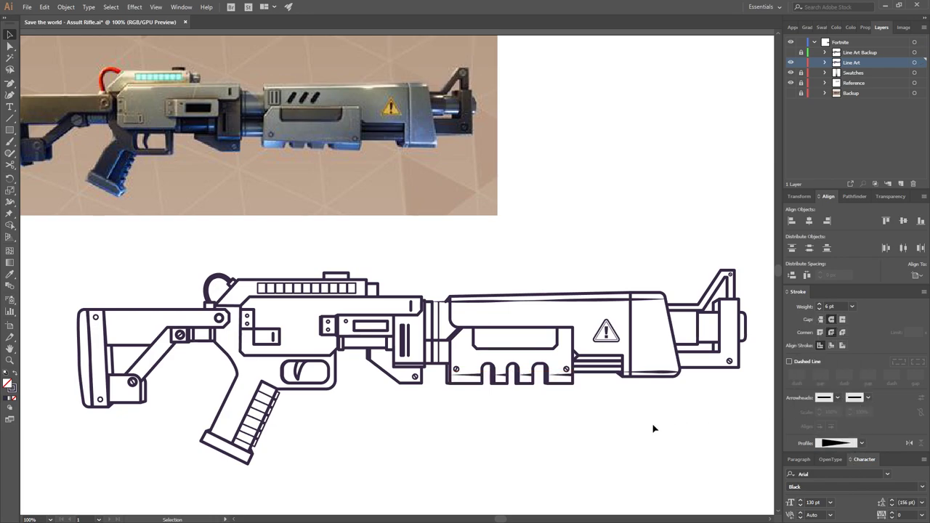
Taper the rail line under the notches and flip it to widen on the right
left_click(565, 377)
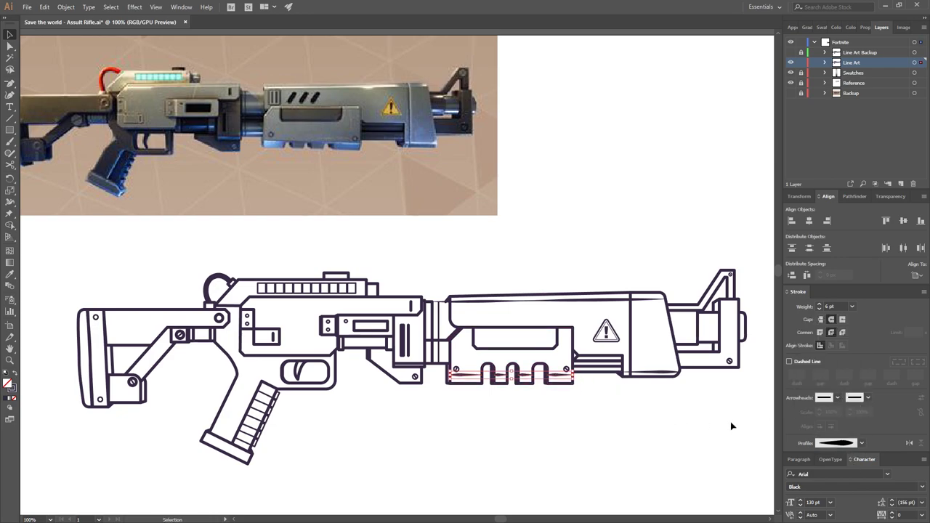
left_click(859, 443)
left_click(843, 376)
left_click(862, 442)
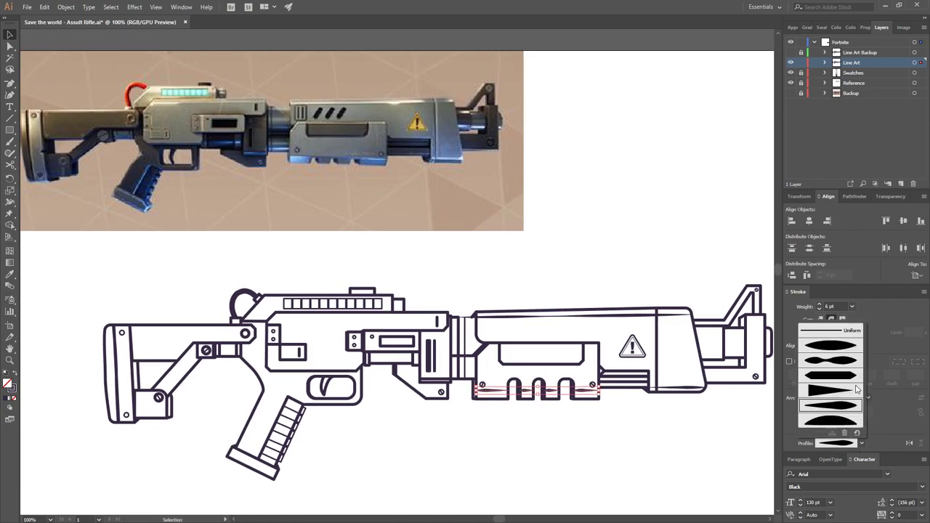
left_click(845, 348)
left_click(861, 443)
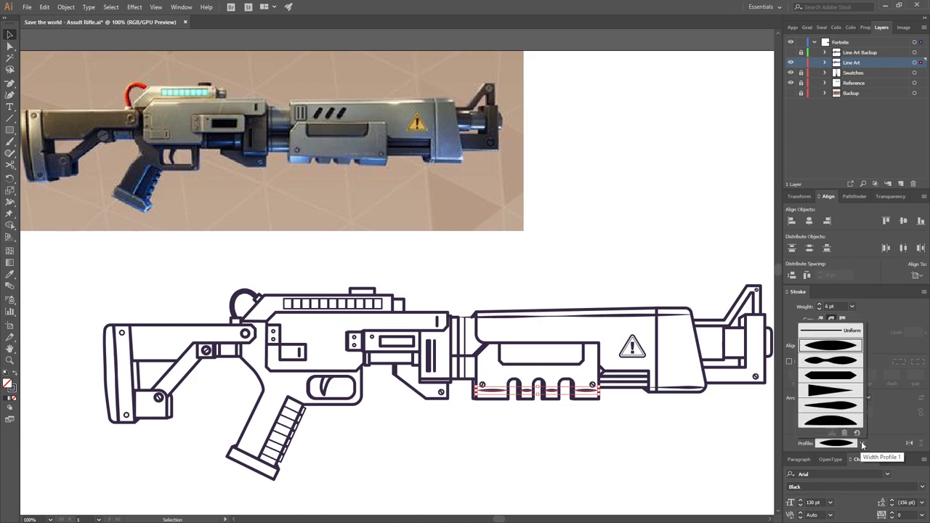
left_click(855, 429)
left_click(859, 443)
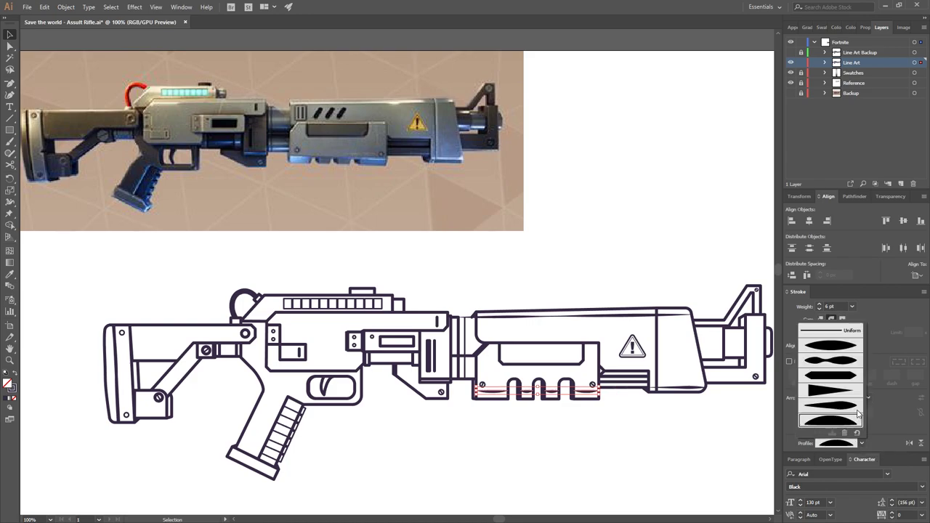
left_click(858, 412)
left_click(859, 441)
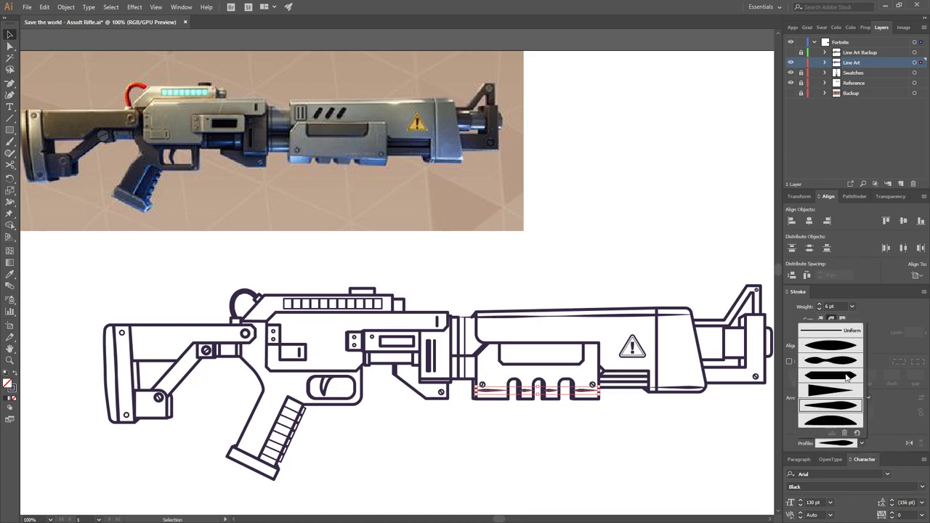
left_click(846, 394)
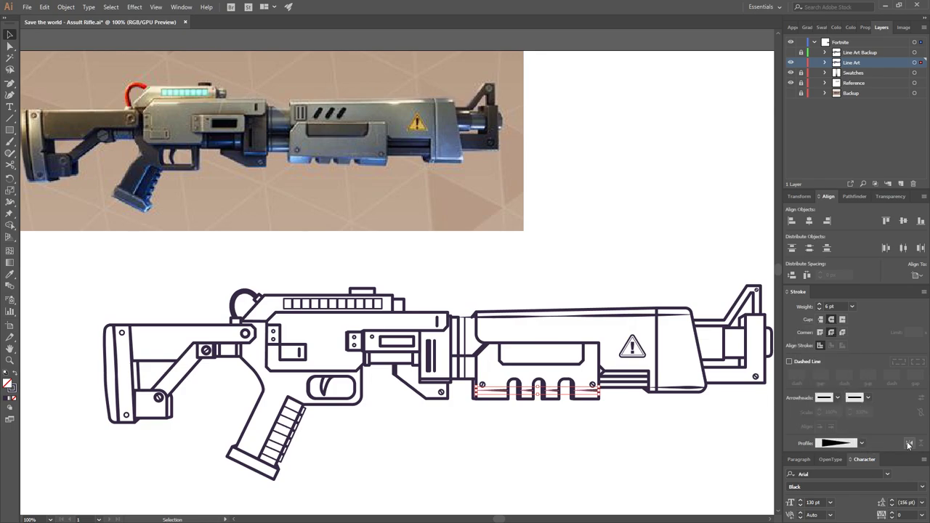
left_click(909, 444)
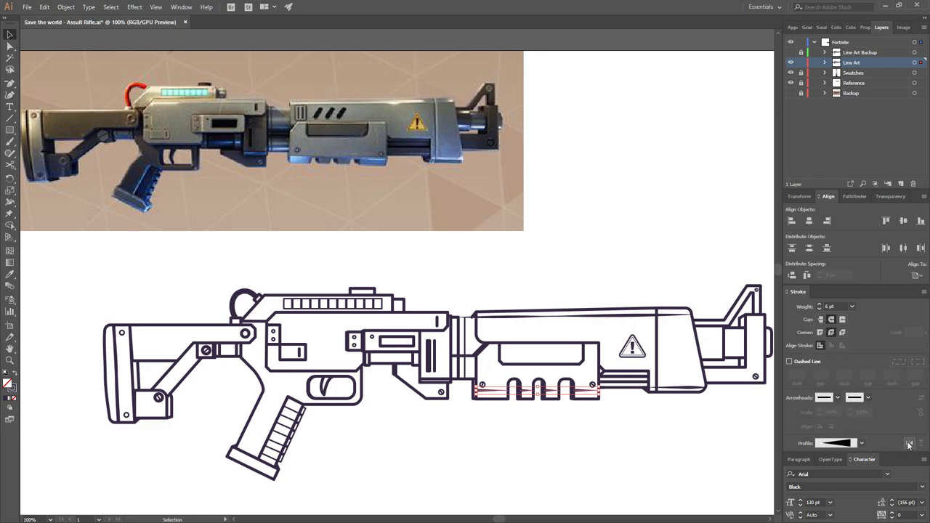
left_click(663, 436)
Give the small vertical lines at the barrel joint a tapered width profile
mouse_move(669, 455)
left_mouse_down()
mouse_move(640, 430)
mouse_move(656, 429)
left_mouse_up()
left_click_drag(440, 293, 524, 279)
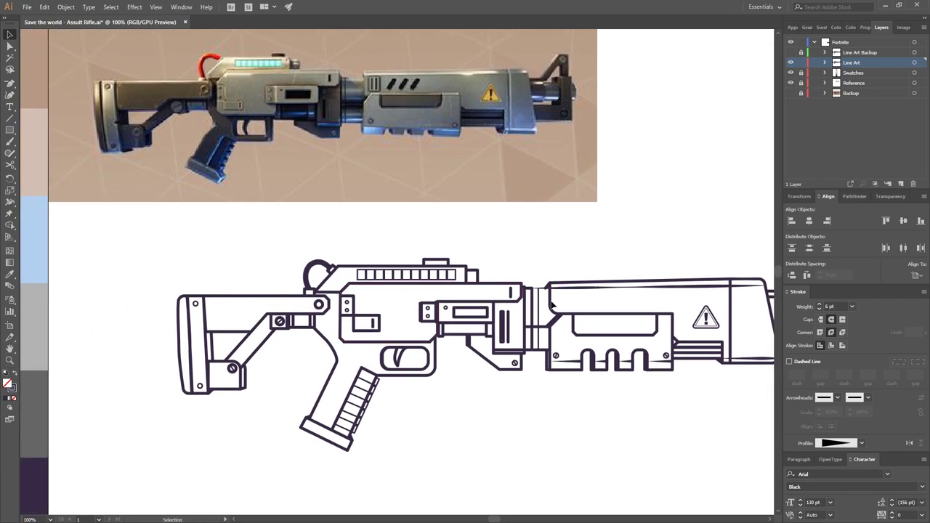
left_click(541, 313)
left_click(862, 442)
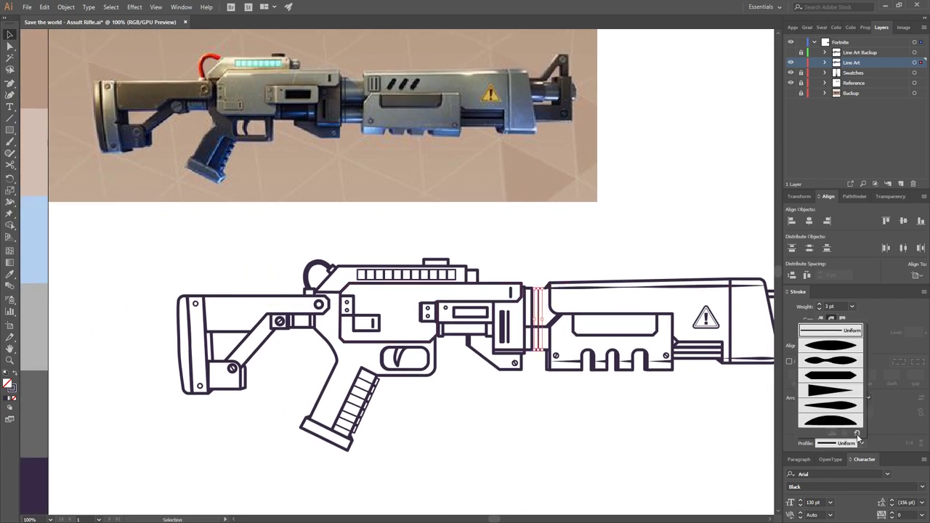
left_click(831, 363)
left_click(484, 446)
left_click_drag(535, 435, 546, 446)
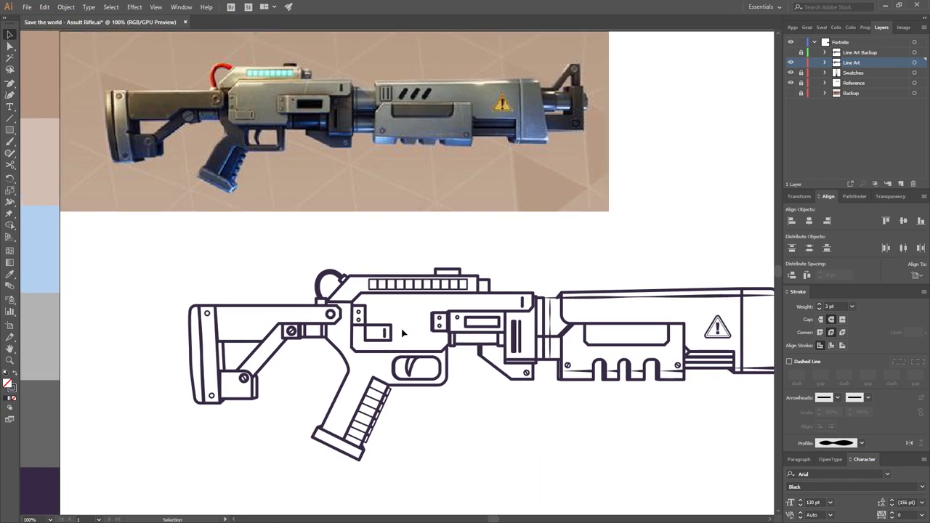
scroll(563, 256, "right", 5)
Draw a 6 pt rectangle outline above the gun, then remove the extra pill copies
left_click_drag(12, 132, 35, 138)
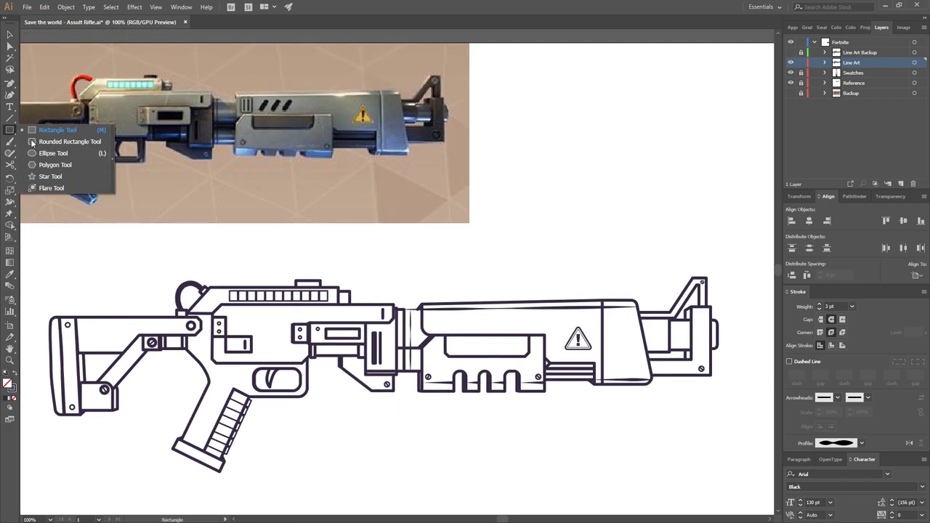
mouse_move(504, 237)
left_mouse_down()
mouse_move(521, 276)
mouse_move(546, 256)
mouse_move(574, 256)
left_mouse_up()
left_click(819, 303)
left_click(819, 304)
left_click(819, 304)
key("a")
left_click_drag(635, 266, 506, 232)
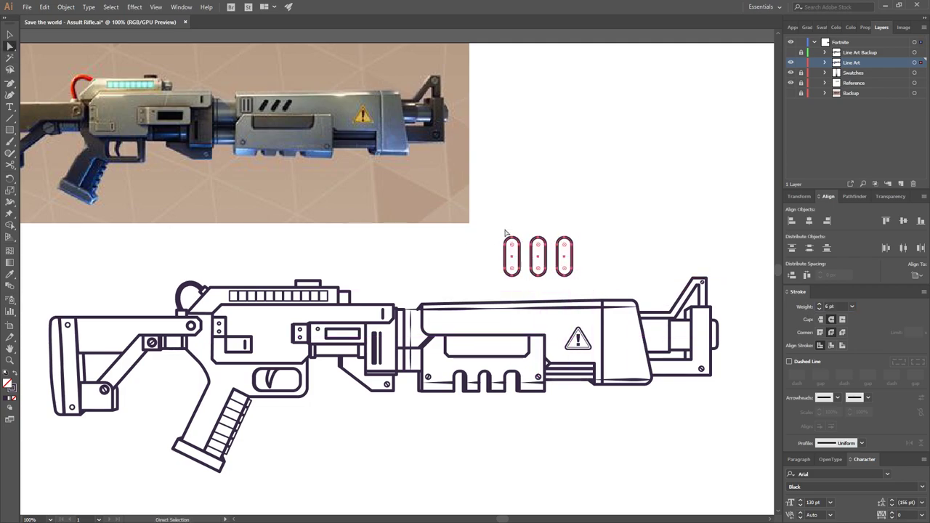
left_click(9, 34)
key("ctrl+z")
key("ctrl+z")
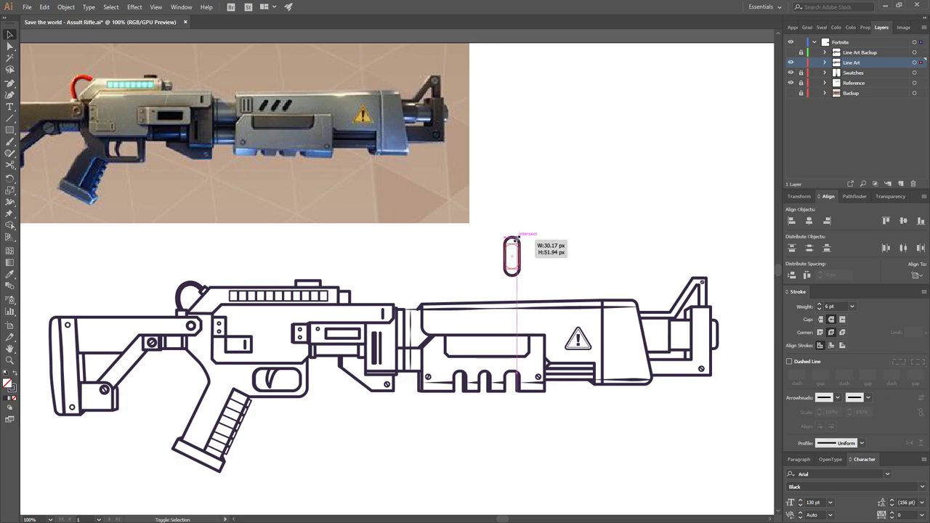
key("ctrl+equal")
key("Delete")
Draw a tall rectangle above the gun and round its corners into a pill
key("m")
mouse_move(510, 226)
left_mouse_down()
mouse_move(538, 302)
mouse_move(550, 291)
mouse_move(512, 298)
mouse_move(602, 290)
left_mouse_up()
key("v")
key("ctrl+minus")
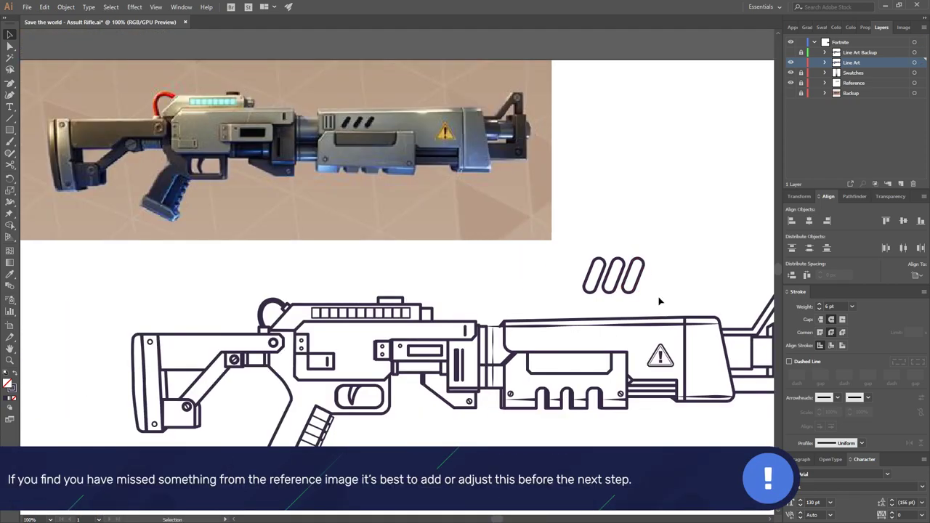
Move the three slanted pills onto the barrel body and stretch them wider
left_click_drag(659, 301, 581, 247)
mouse_move(641, 271)
left_mouse_down()
mouse_move(570, 331)
mouse_move(547, 330)
left_mouse_up()
key("ctrl+plus")
key("ctrl+minus")
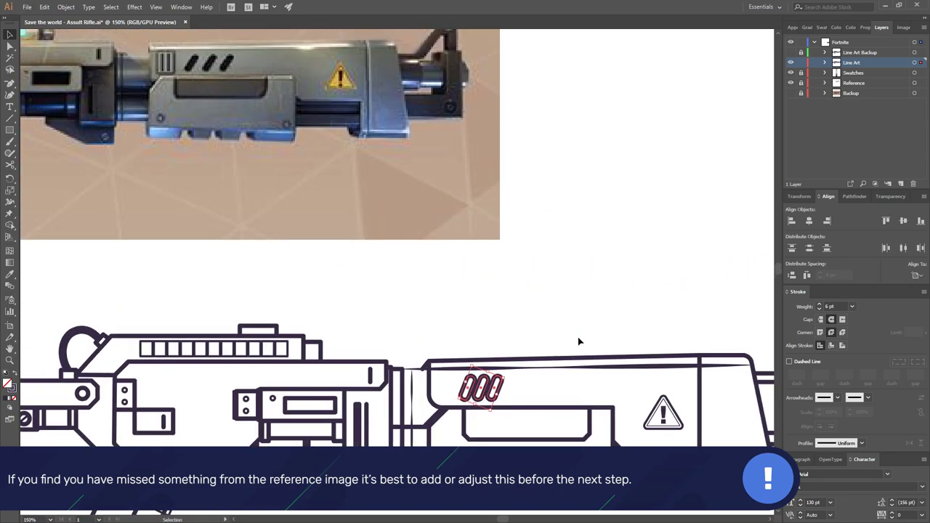
left_click_drag(504, 388, 520, 388)
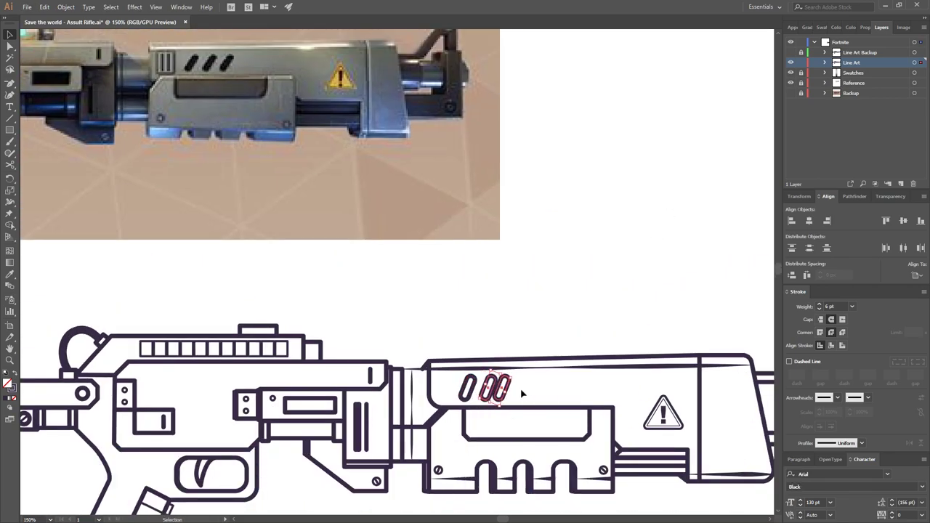
left_click(592, 296)
Nudge the three slots right and draw a small square just left of them
left_click(457, 385)
key("shift+Right")
key("shift+Right")
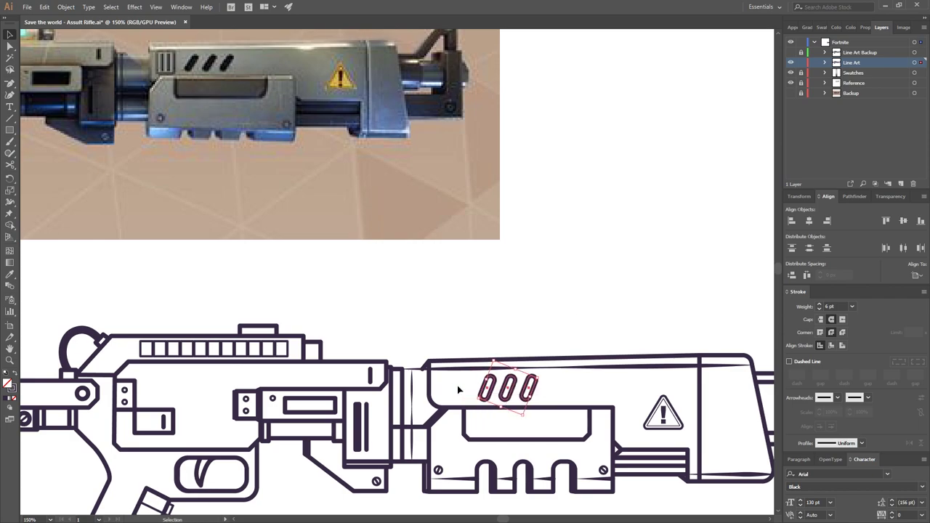
key("m")
left_click_drag(436, 372, 465, 401)
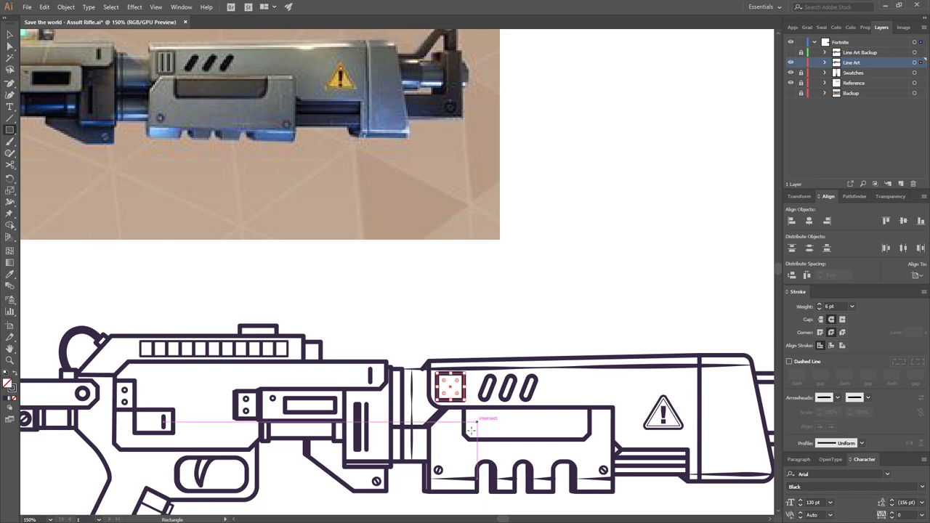
Draw a vertical line inside the new square with the Pen tool
key("v")
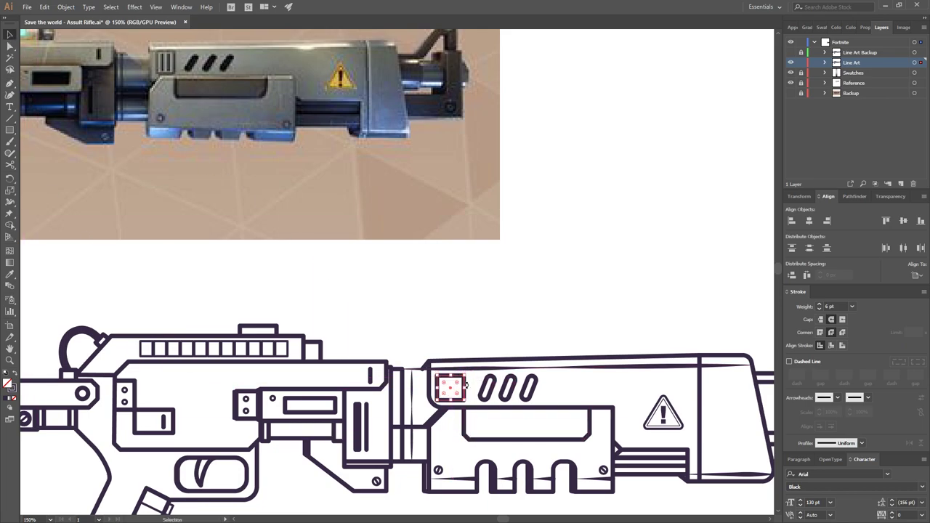
left_click(519, 296)
key("p")
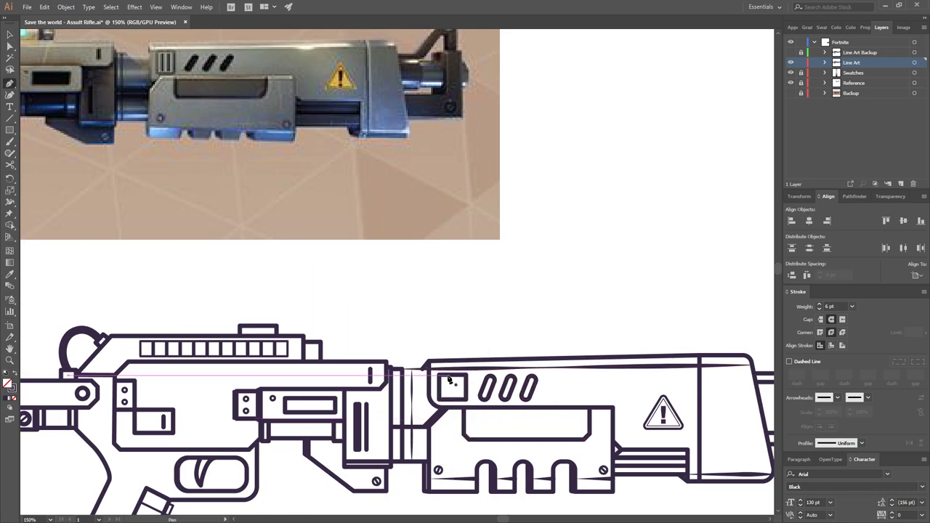
left_click(456, 375)
left_click(458, 402)
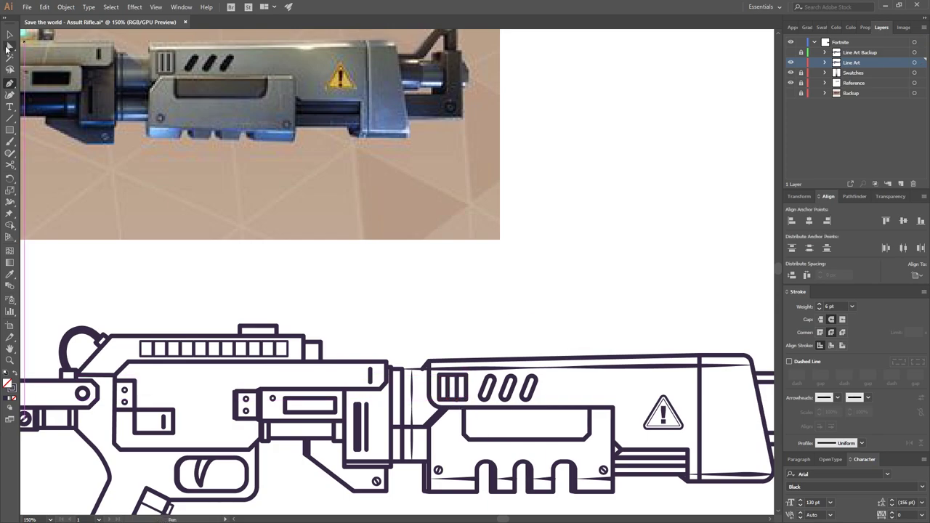
key("v")
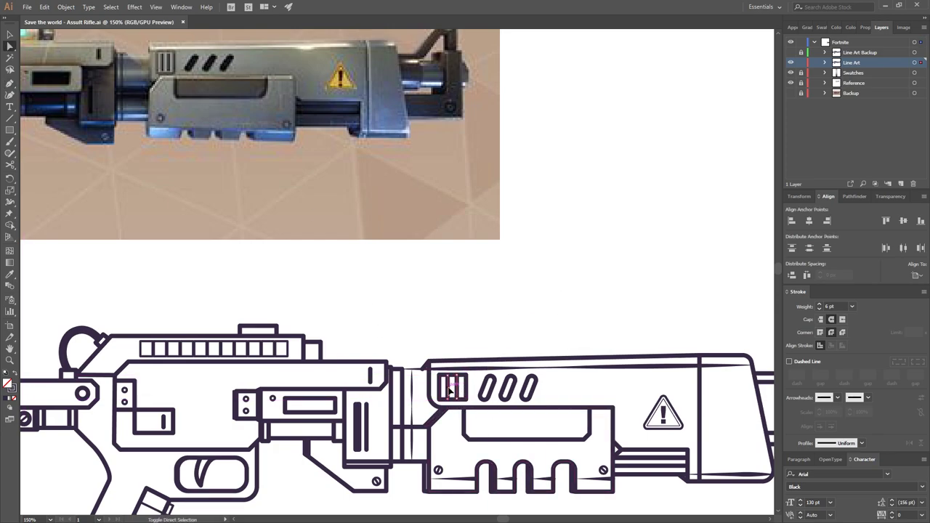
Give the detail line a tapered width profile and select the magazine ridge lines
scroll(646, 245, "down", 1)
scroll(695, 256, "down", 1)
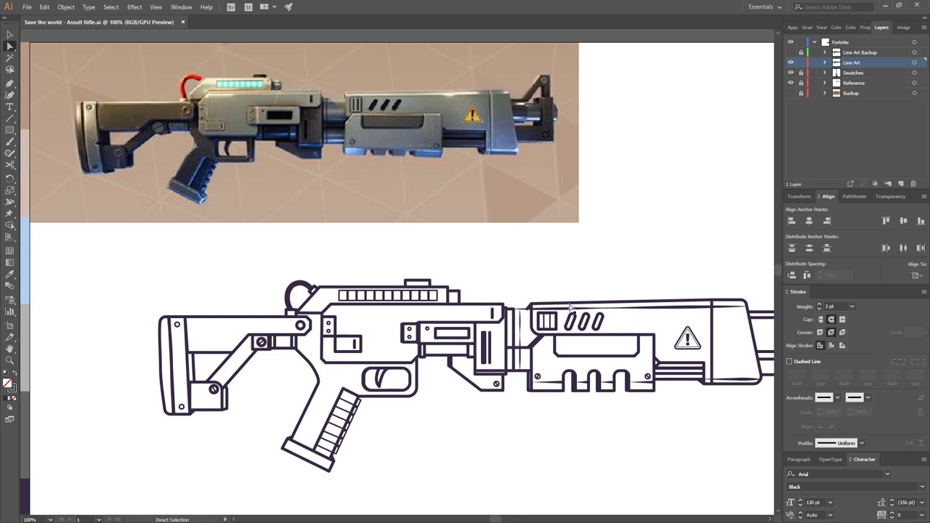
left_click(861, 442)
left_click(836, 342)
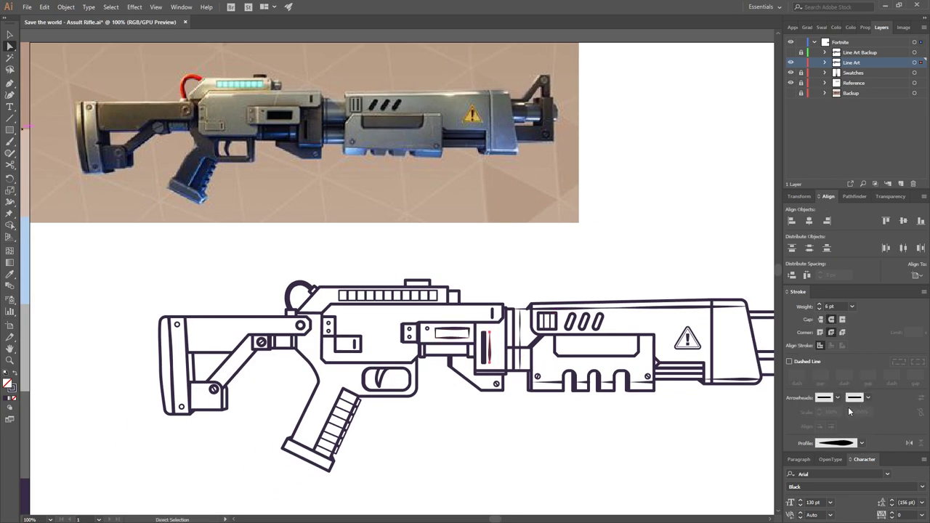
left_click_drag(637, 470, 618, 450)
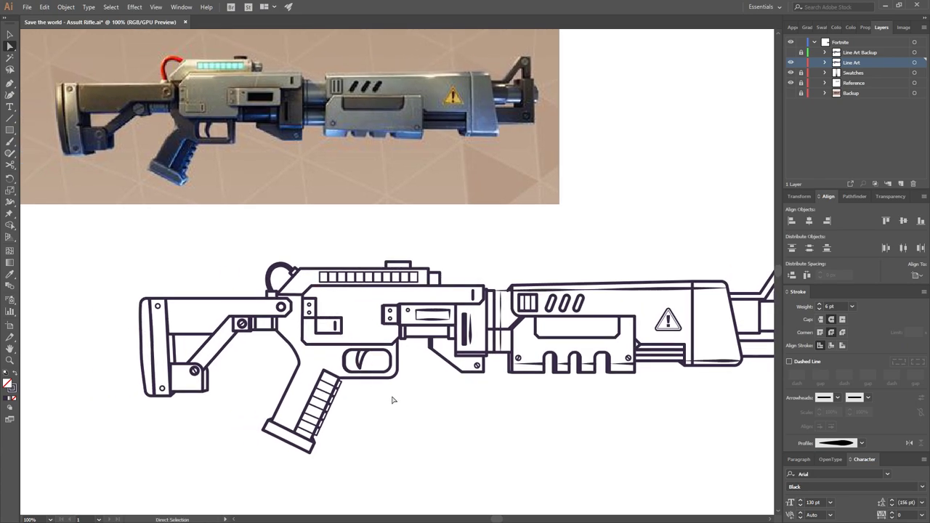
left_click(319, 416)
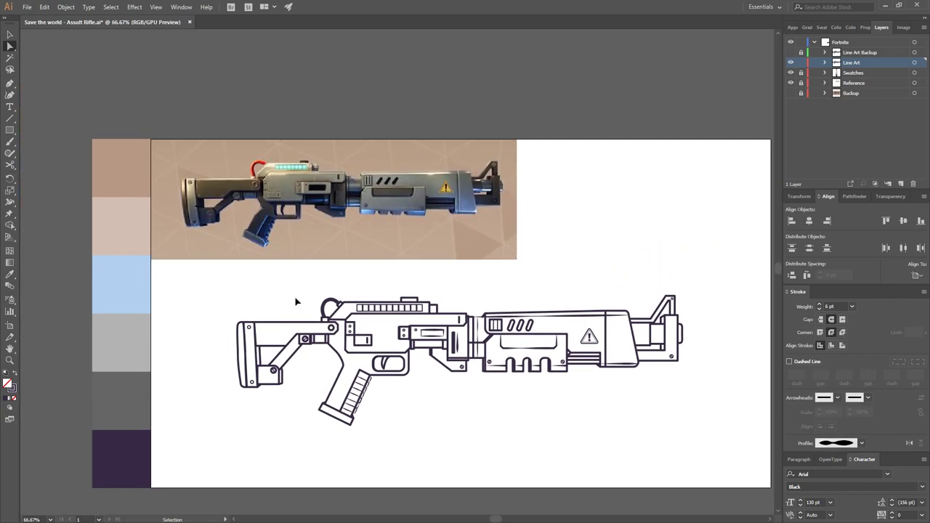
Rasterize all the rifle line art into one image with a transparent background
key("v")
key("ctrl+a")
left_click(65, 7)
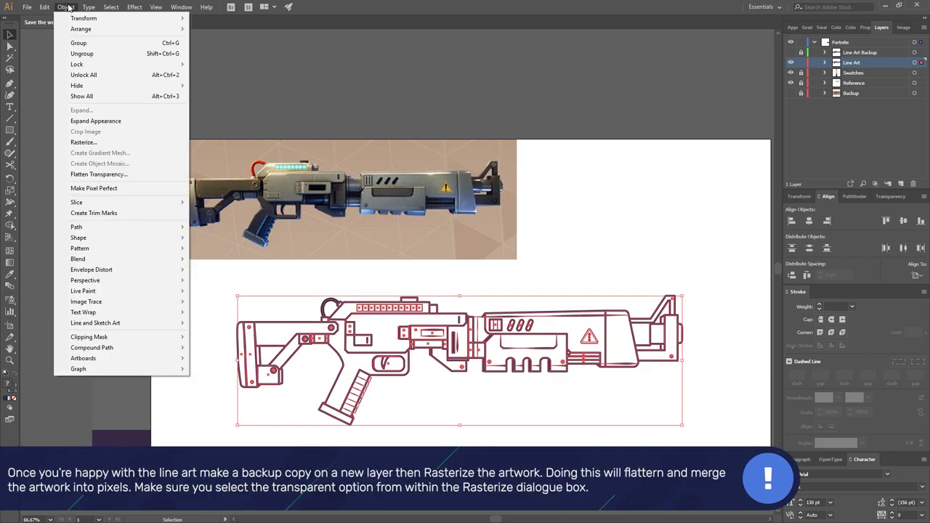
left_click(83, 142)
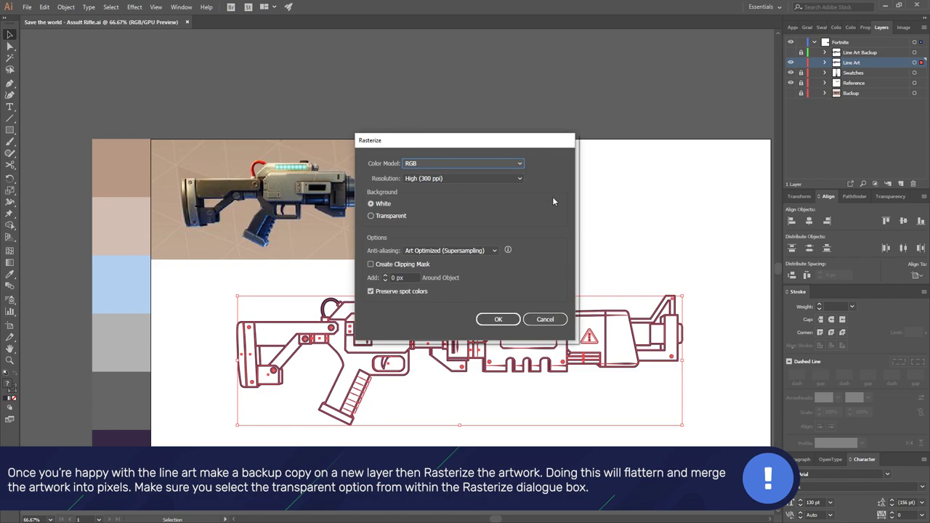
left_click(390, 216)
left_click(501, 319)
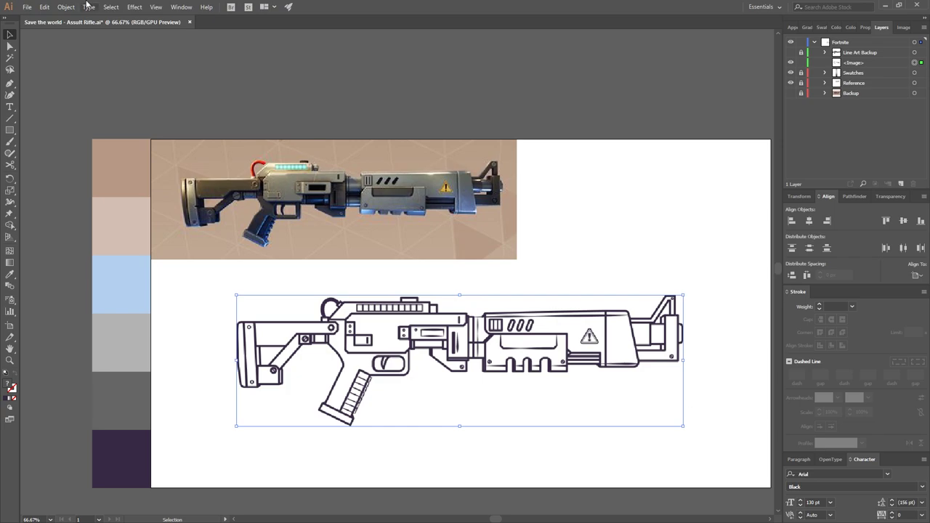
left_click(178, 8)
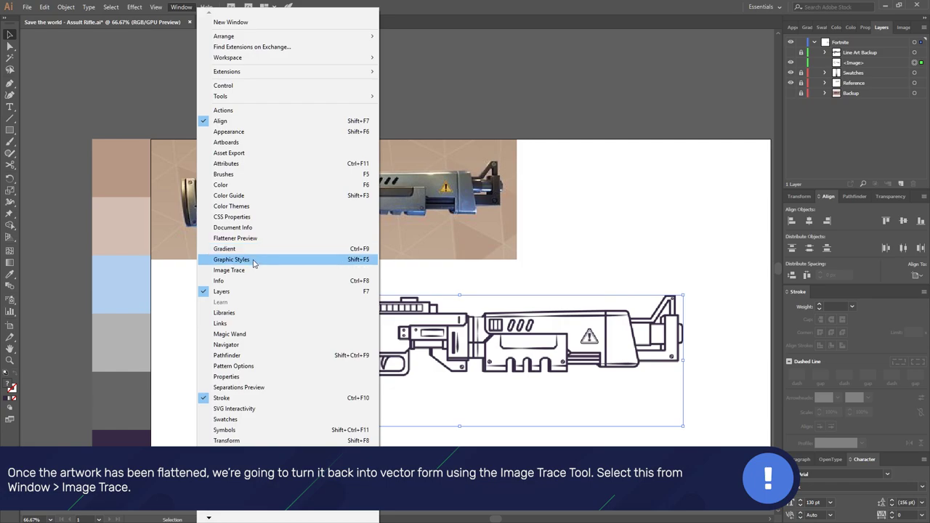
Image-trace the flattened line art with the Silhouettes preset and expand it into paths
left_click(229, 270)
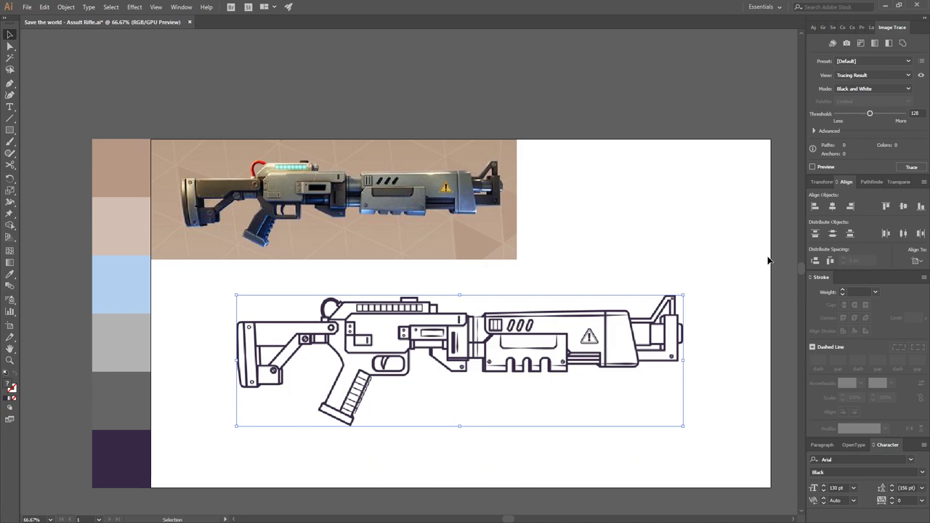
left_click(905, 62)
left_click(859, 181)
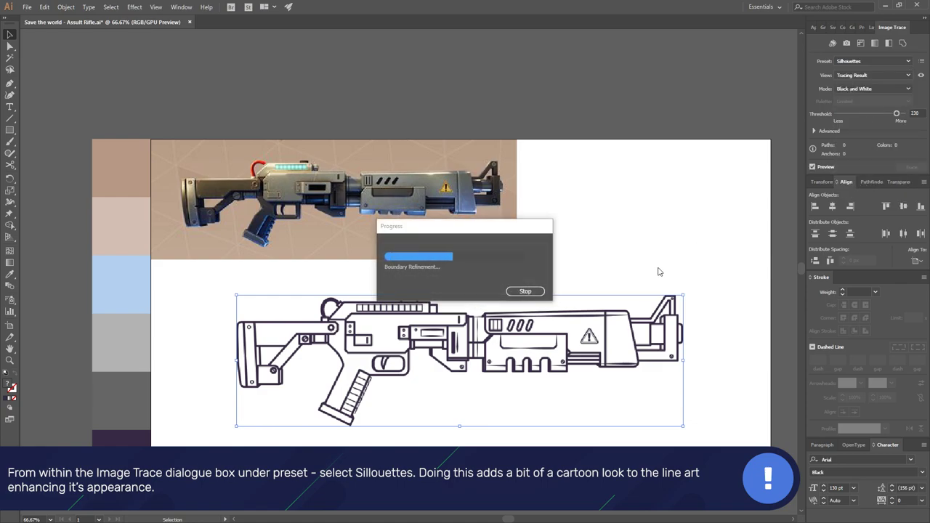
left_click(65, 7)
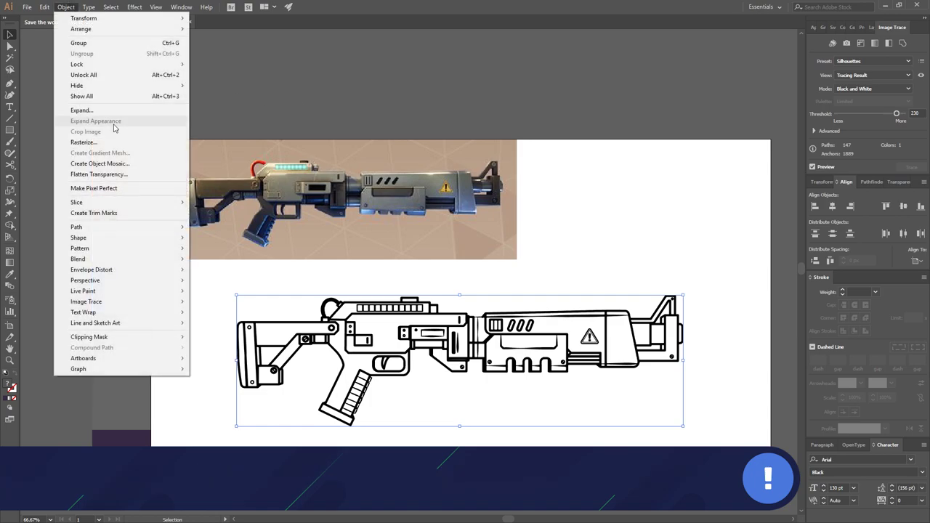
left_click(79, 109)
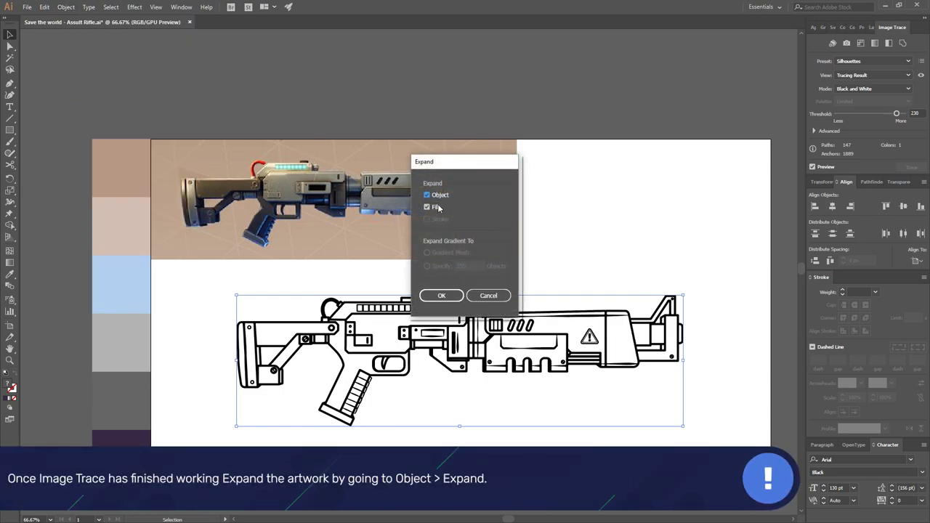
left_click(442, 296)
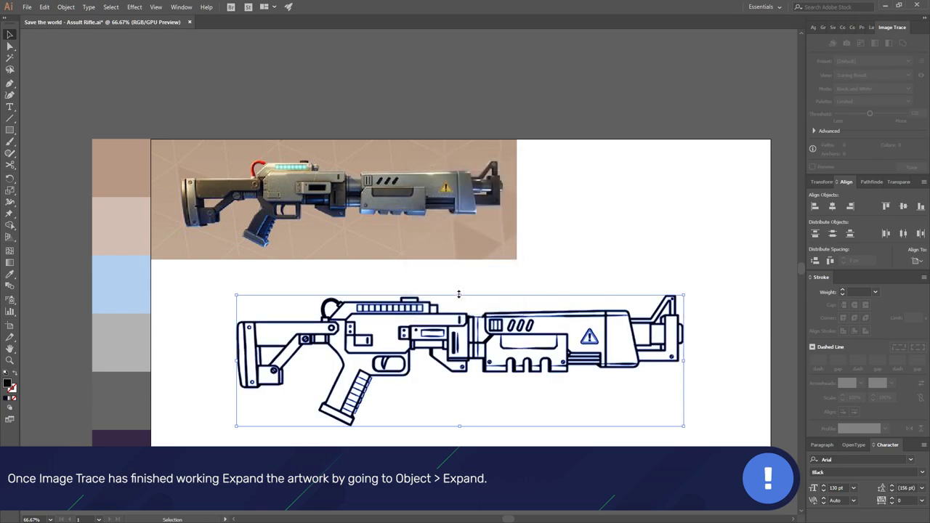
Select the expanded gun artwork and sample a dark purple colour with the Eyedropper
left_click(659, 262)
left_click_drag(713, 420, 200, 285)
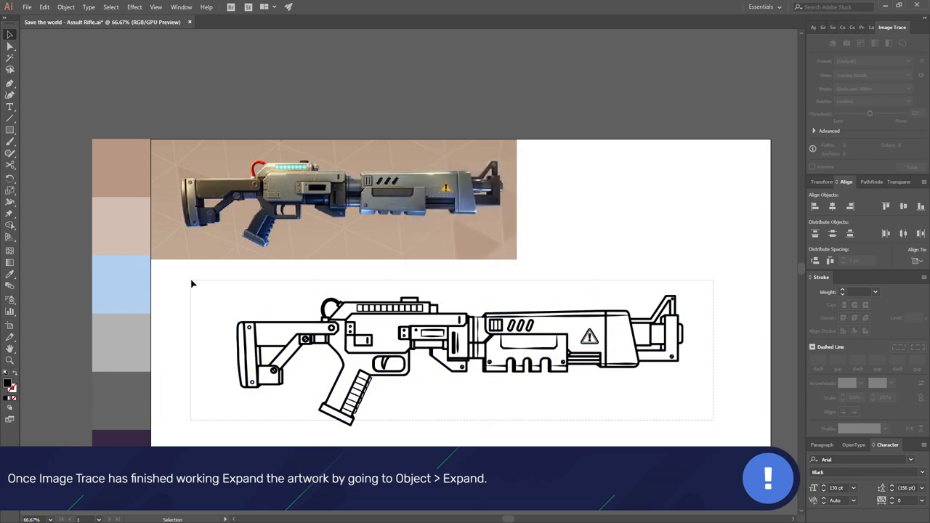
key("i")
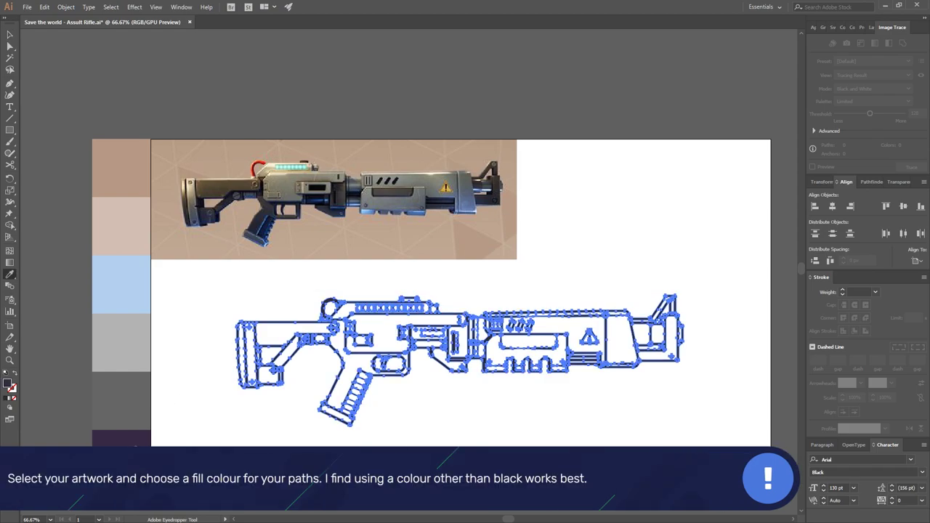
key("v")
left_click(681, 439)
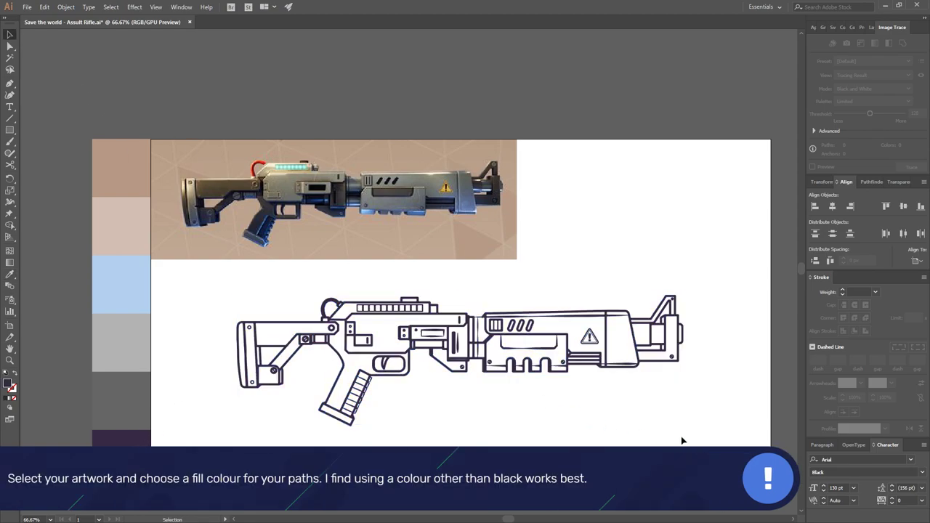
left_click_drag(712, 435, 211, 290)
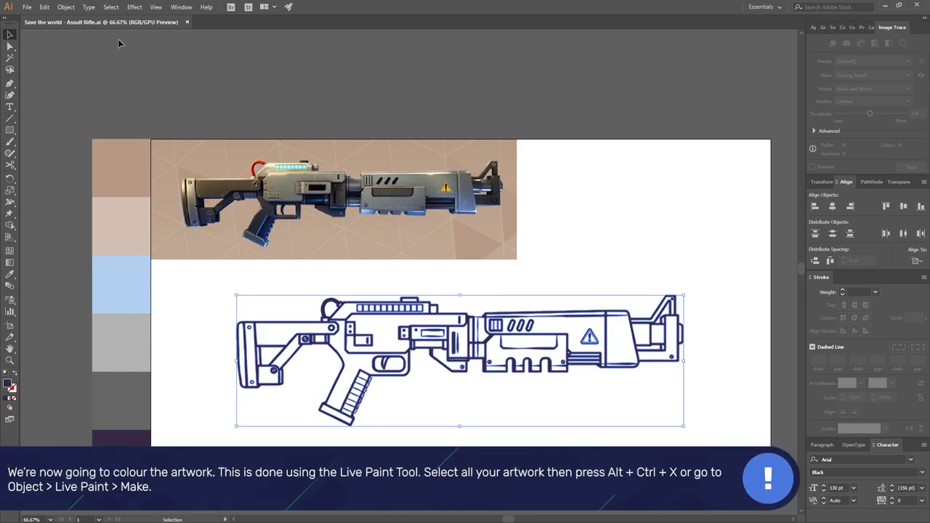
Make the line art a Live Paint group and fill the barrel and receiver faces grey
left_click(65, 6)
mouse_move(82, 291)
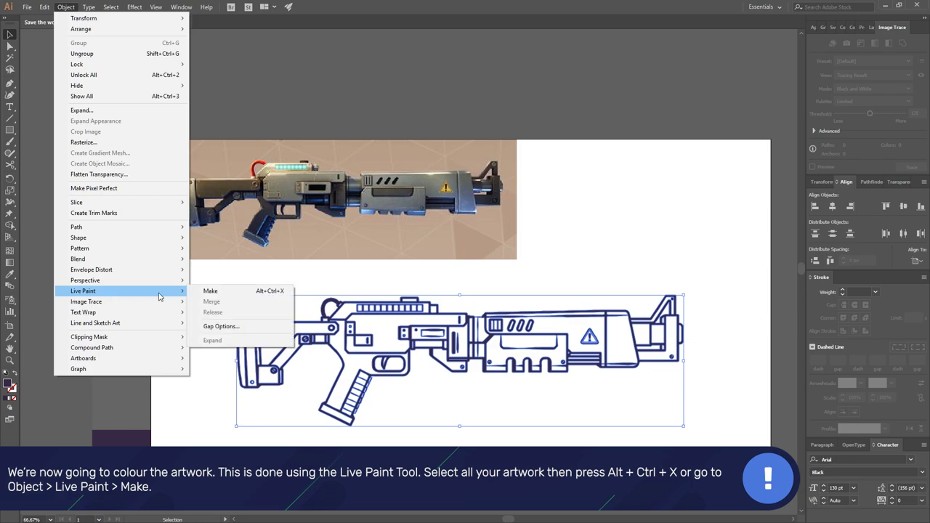
left_click(256, 291)
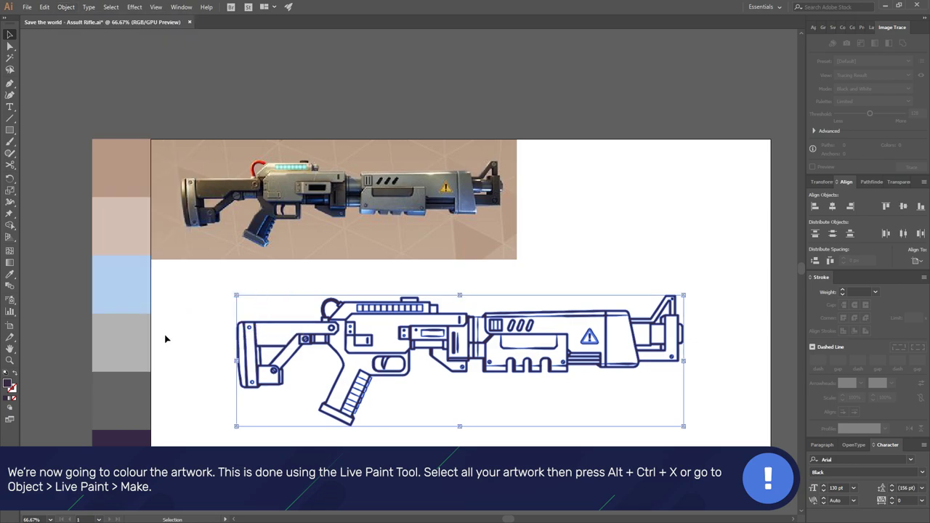
left_click(193, 336)
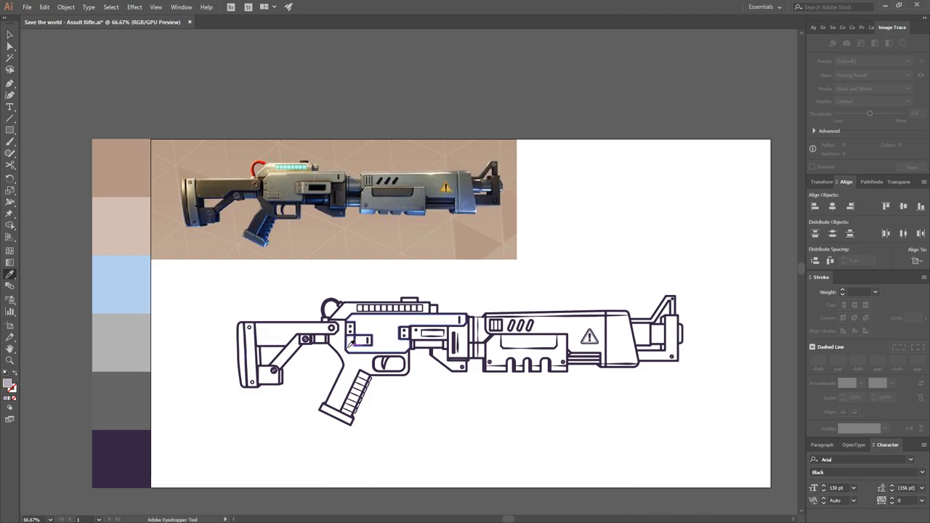
key("k")
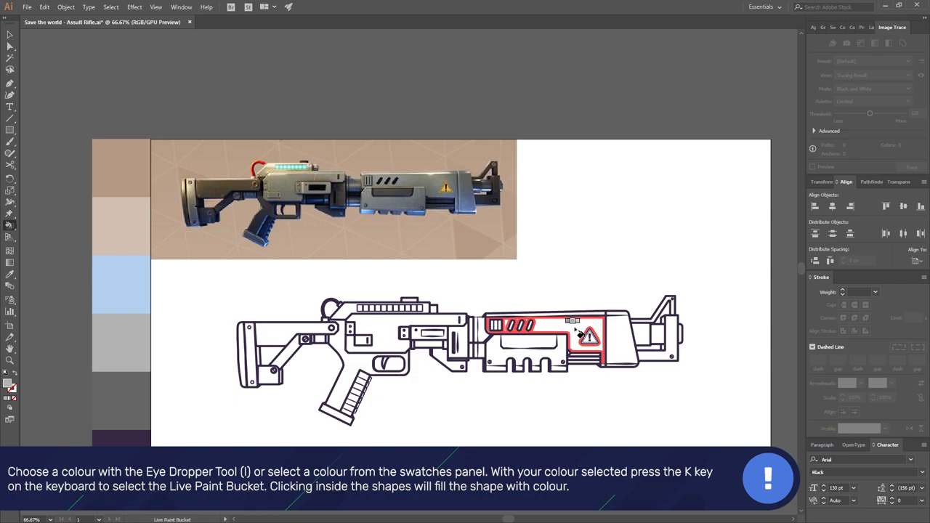
left_click(579, 332)
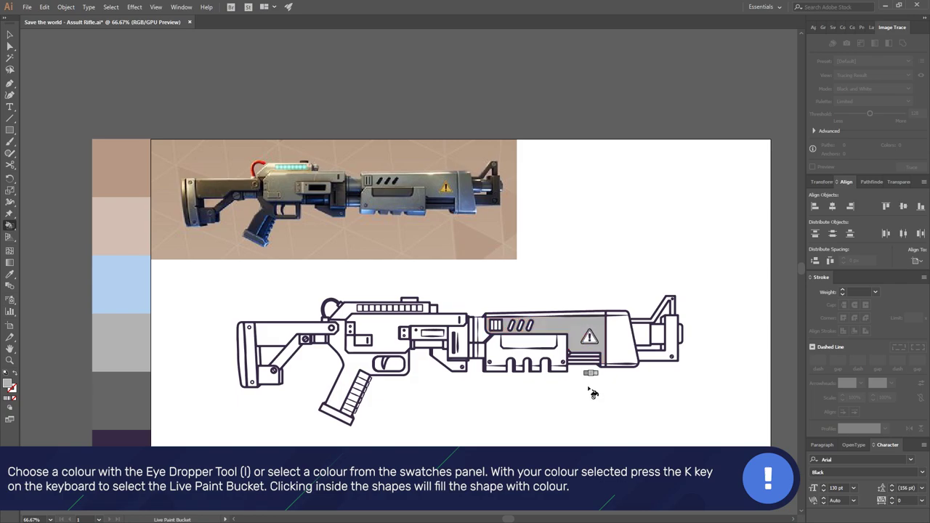
left_click(561, 353)
left_click(623, 347)
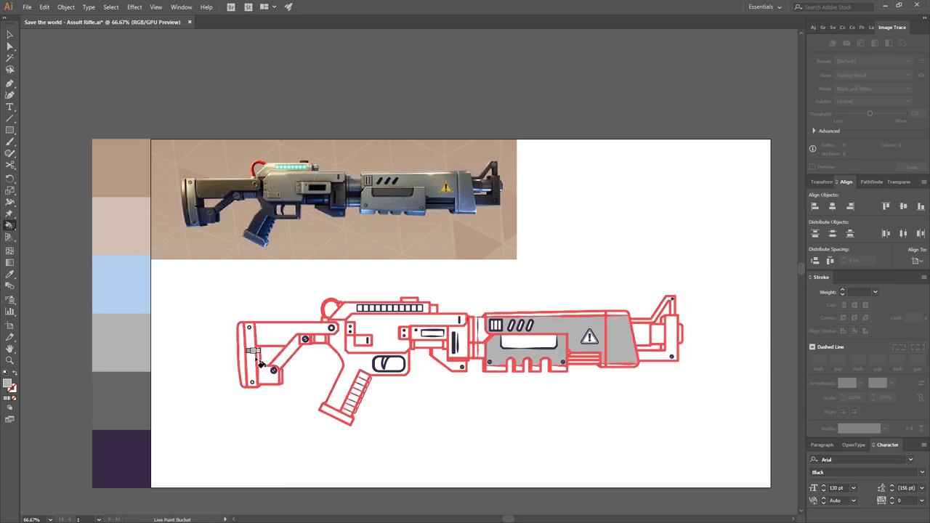
left_click(383, 330)
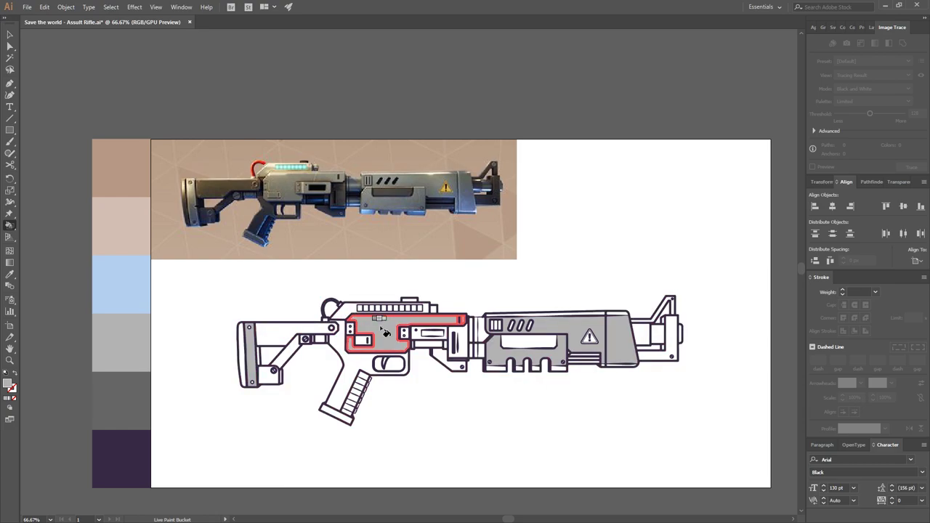
Zoom in and out to check the grey fills, then pan to reveal the swatches
scroll(363, 340, "up", 1)
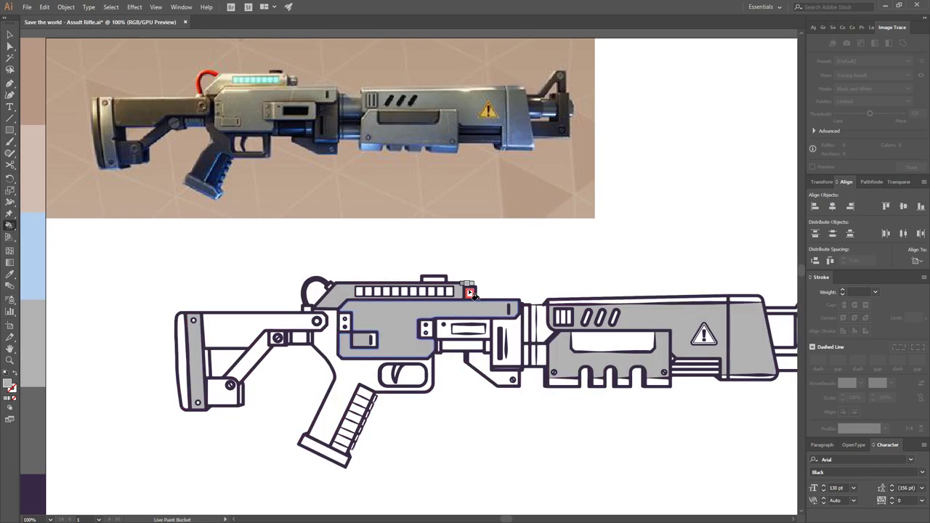
scroll(410, 334, "up", 1)
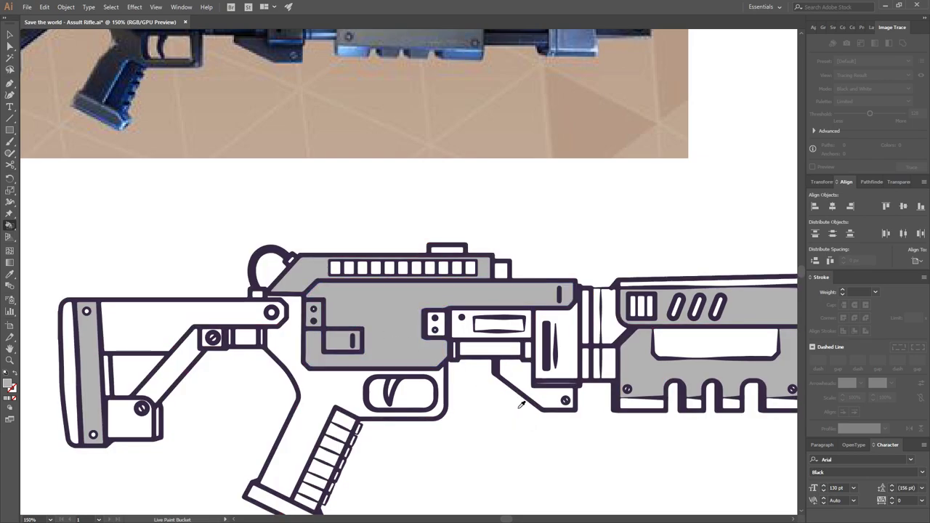
scroll(521, 404, "down", 1)
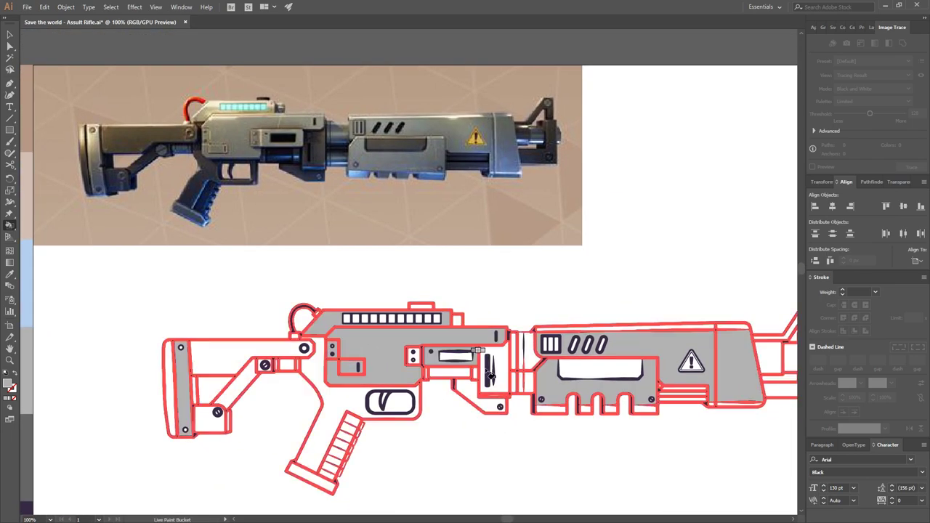
scroll(489, 373, "up", 1)
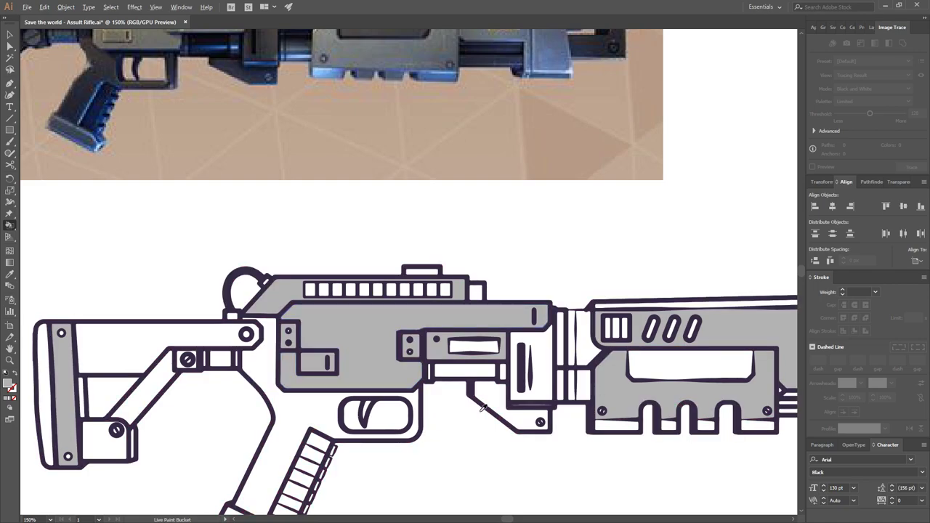
scroll(487, 414, "down", 1)
scroll(592, 429, "right", 2)
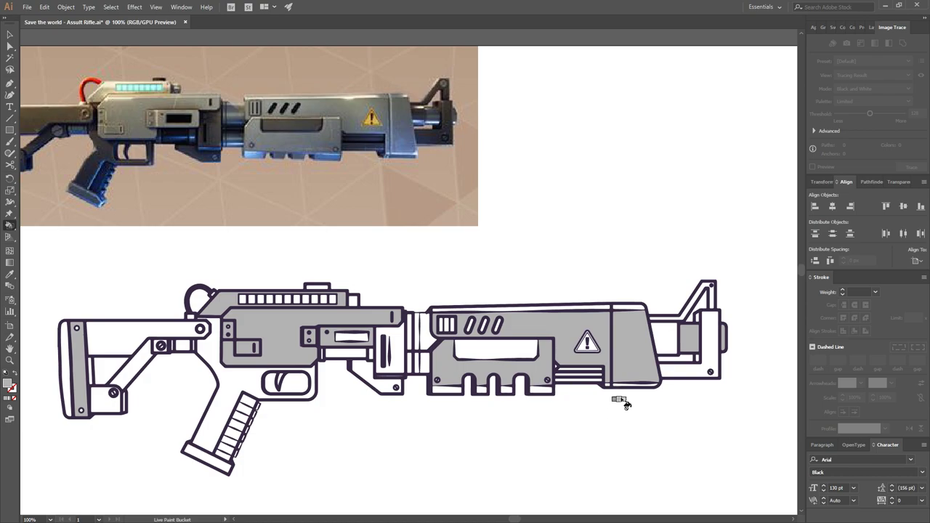
left_click_drag(256, 283, 440, 279)
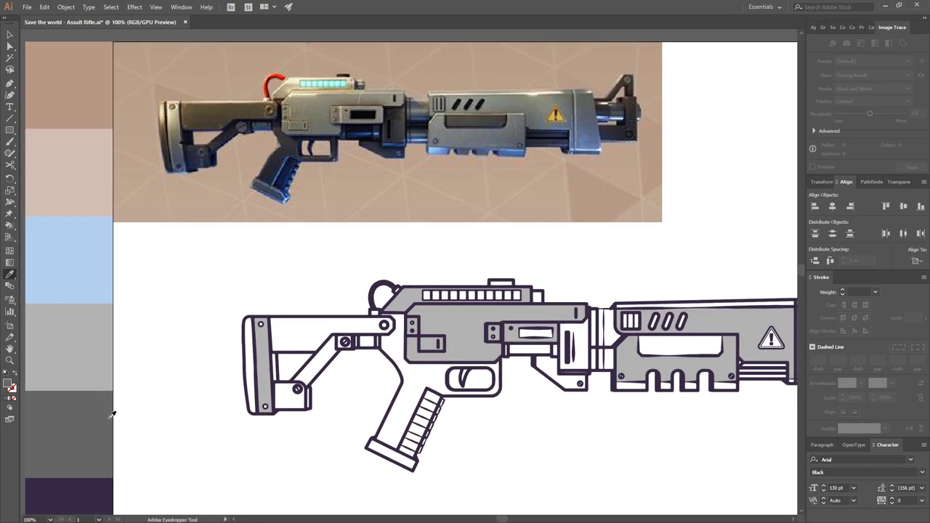
Live-paint the stock's top bar, diagonal brace, bottom region and two screw circles dark grey
key("k")
left_click(334, 327)
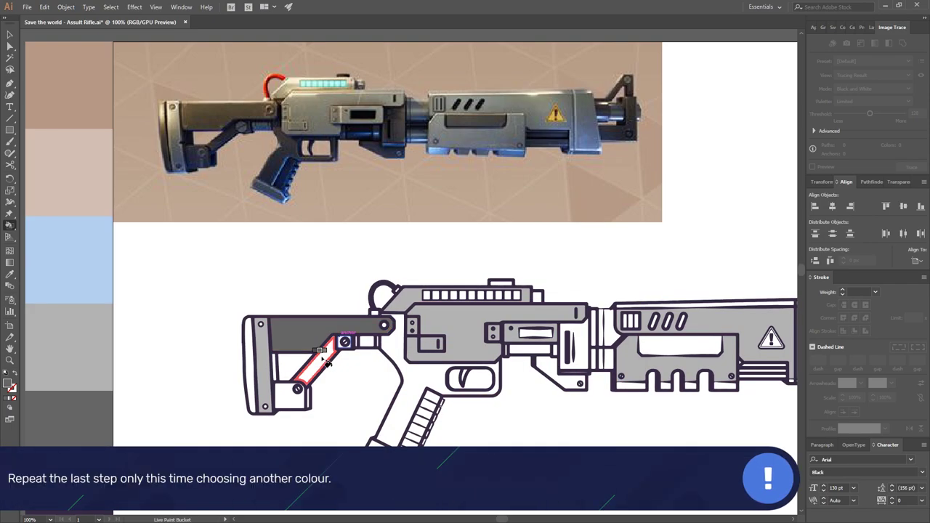
left_click(327, 361)
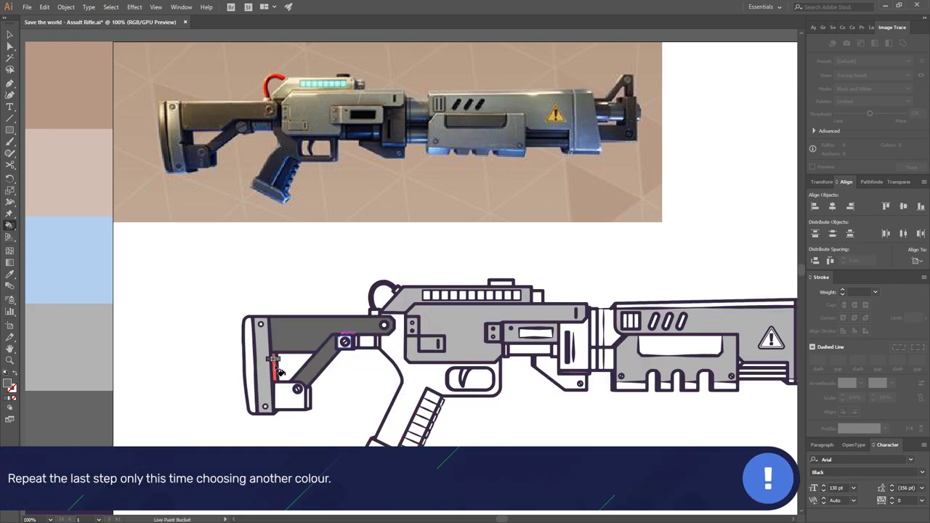
left_click(295, 404)
scroll(370, 359, "up", 2)
left_click(338, 337)
scroll(342, 334, "up", 2)
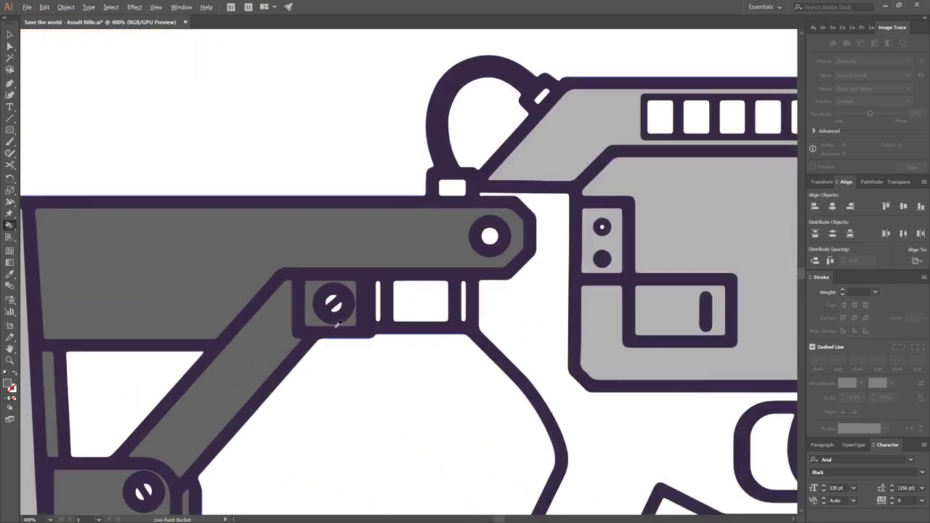
left_click(145, 488)
Fill the pistol grip, magazine ribbed strip and lower receiver block dark grey
scroll(249, 182, "down", 2)
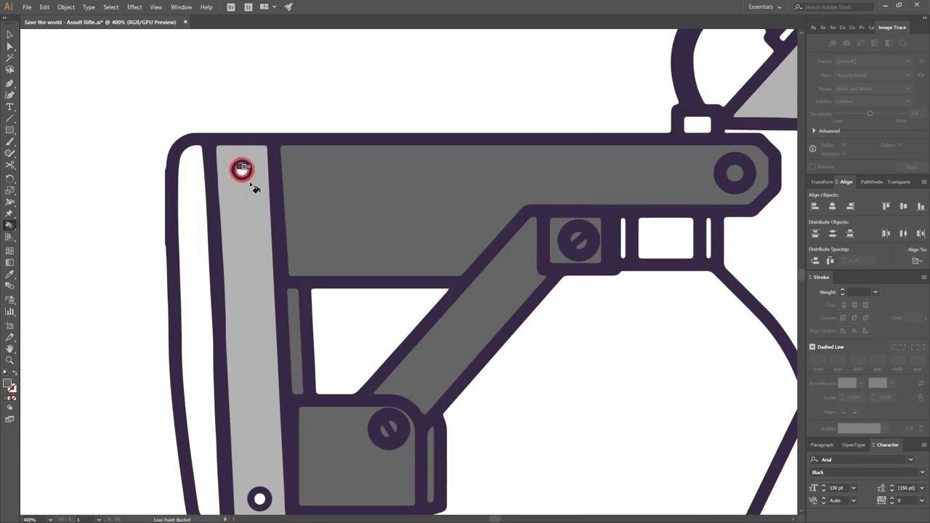
scroll(332, 322, "down", 2)
scroll(393, 385, "down", 1)
scroll(393, 385, "up", 2)
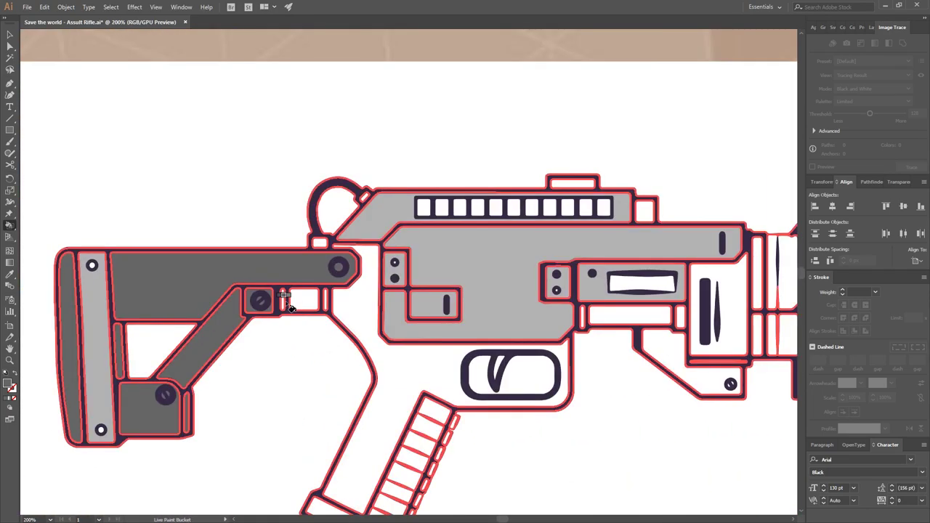
left_click(378, 392)
scroll(407, 378, "down", 2)
scroll(411, 431, "up", 1)
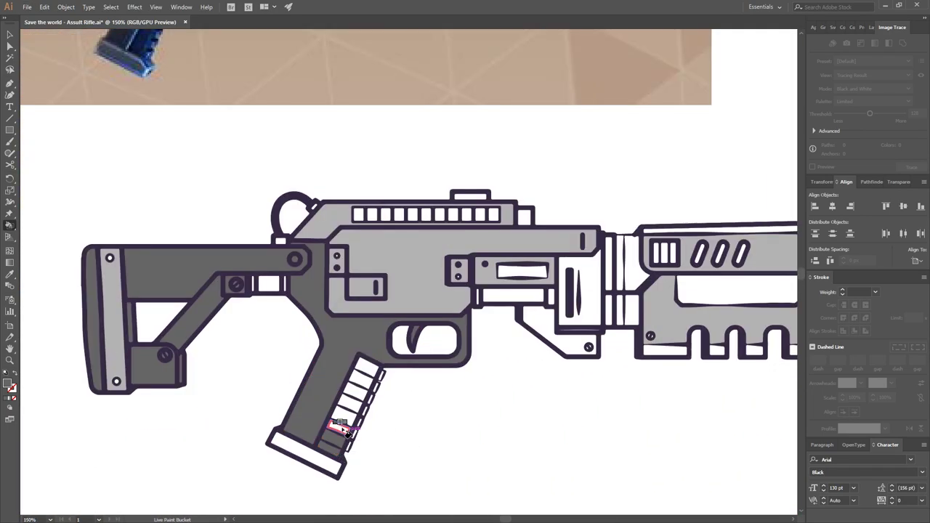
left_click_drag(380, 375, 354, 431)
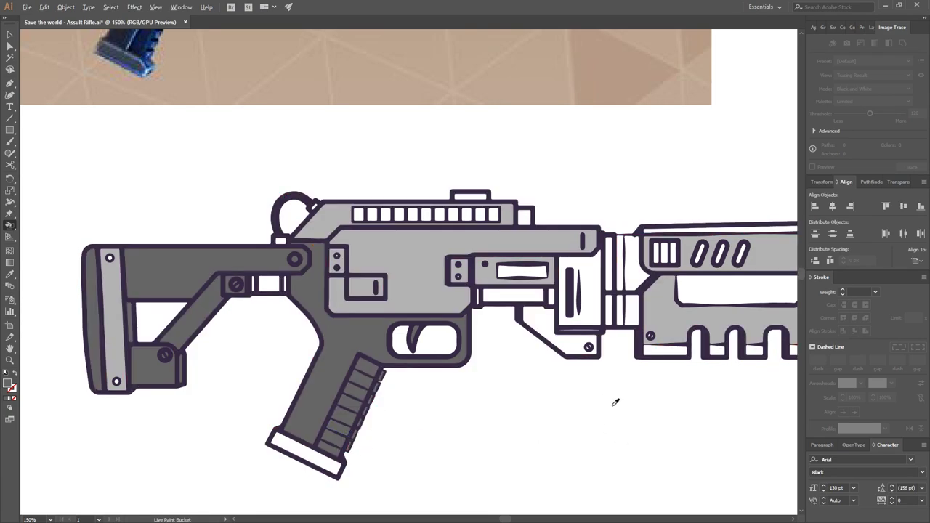
scroll(508, 436, "down", 1)
left_click(411, 356)
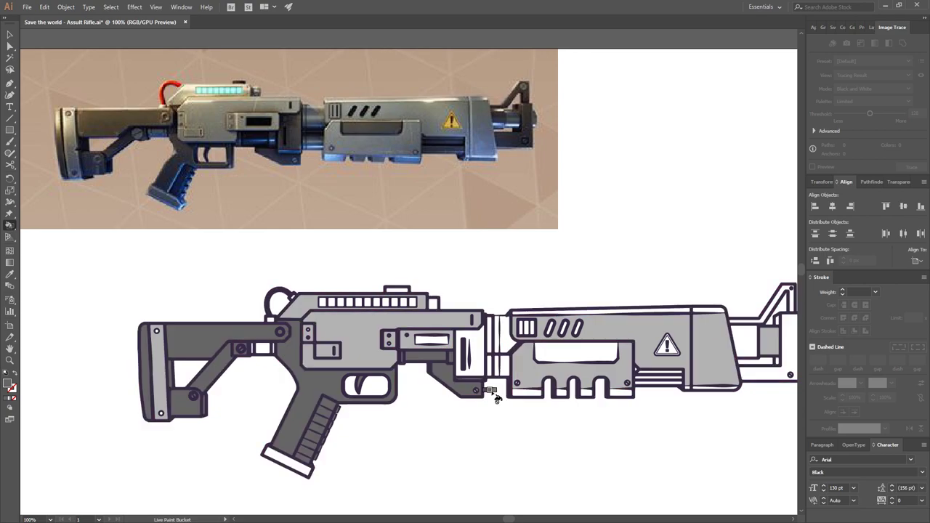
Fill the long handguard slot and the thin stripes below the warning sign dark grey
scroll(538, 421, "right", 3)
scroll(538, 421, "up", 1)
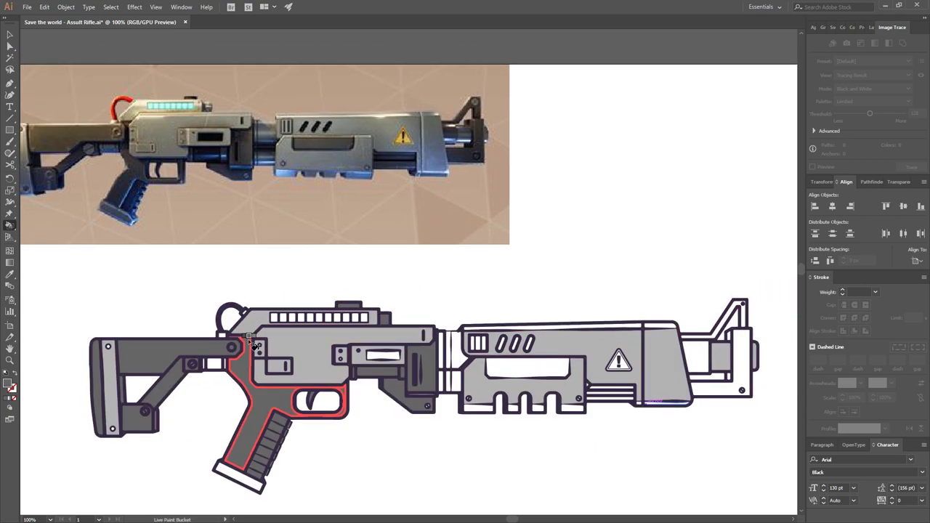
scroll(525, 451, "right", 2)
scroll(554, 452, "up", 1)
left_click(520, 378)
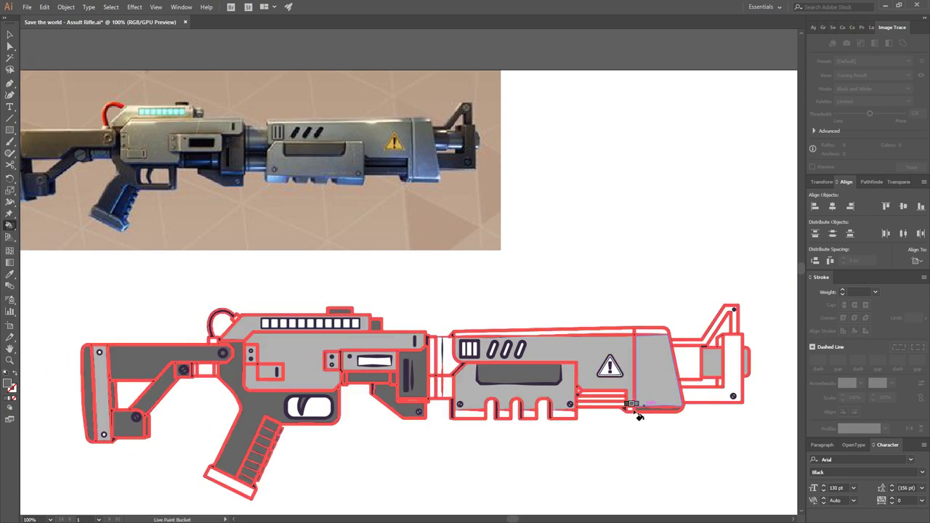
left_click(585, 397)
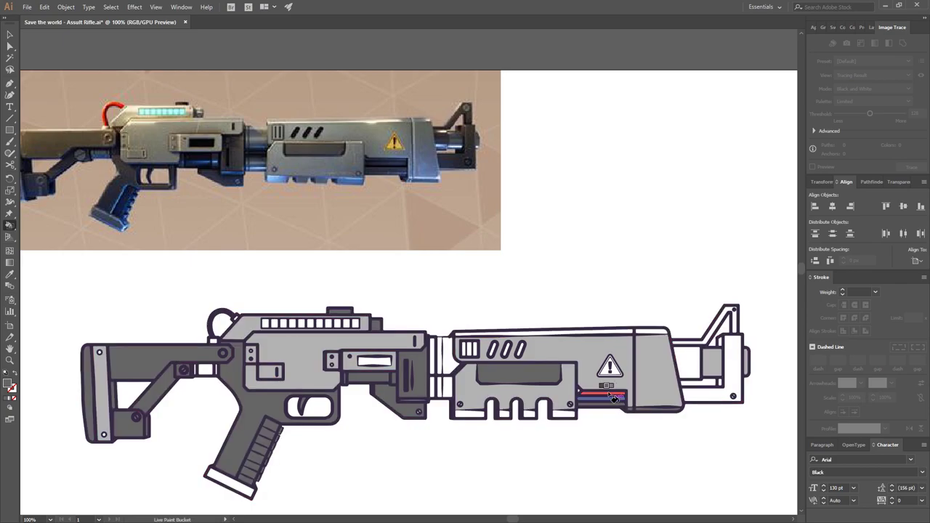
scroll(475, 419, "down", 1)
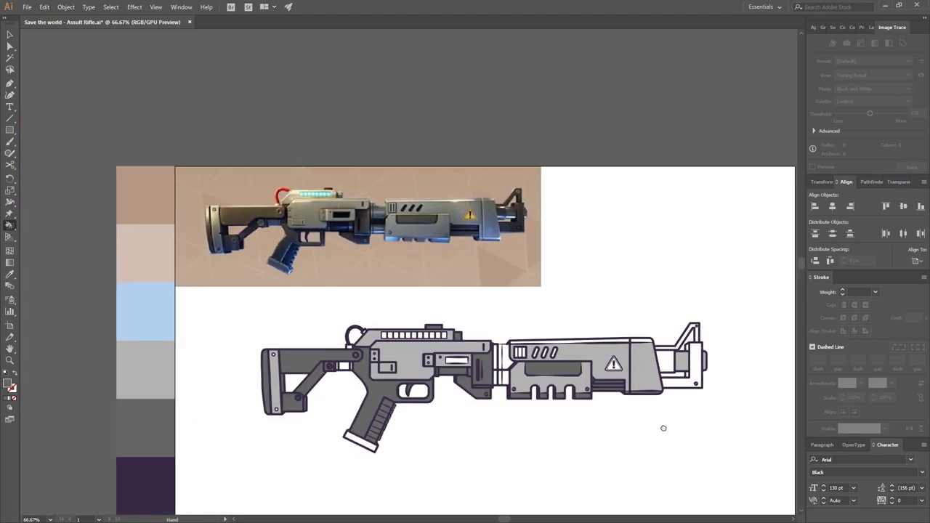
scroll(657, 425, "up", 3)
scroll(643, 413, "up", 2)
scroll(643, 412, "down", 2)
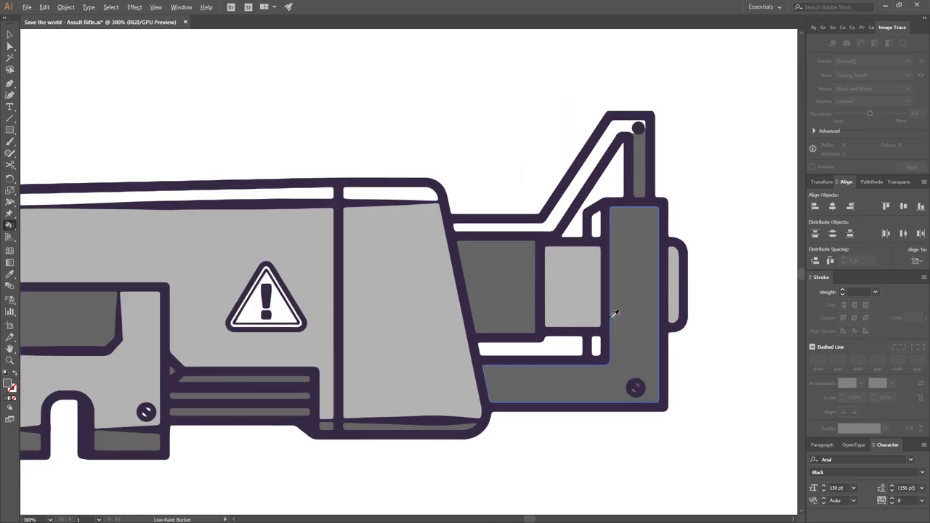
scroll(610, 314, "down", 2)
scroll(654, 298, "down", 1)
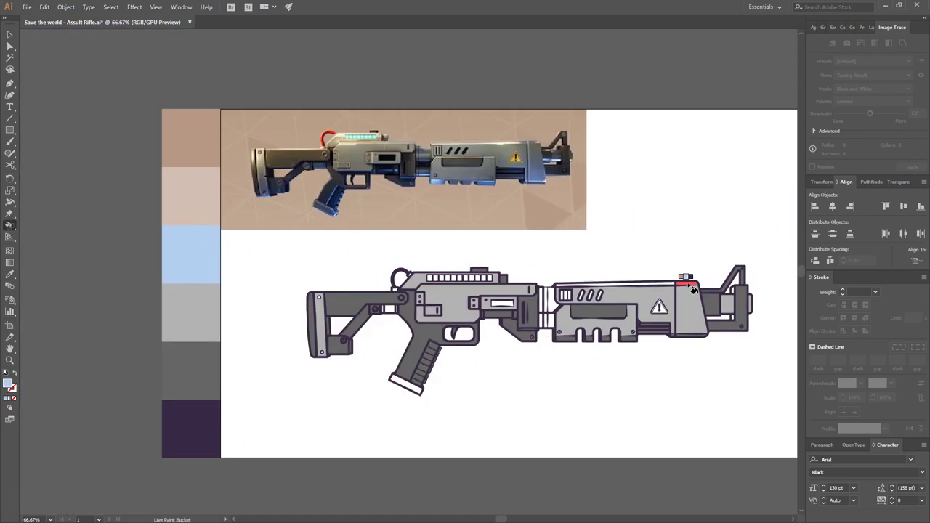
Fill the top sight strip and stock connector light blue, plus the main receiver panel
left_click(693, 286)
scroll(664, 232, "up", 1)
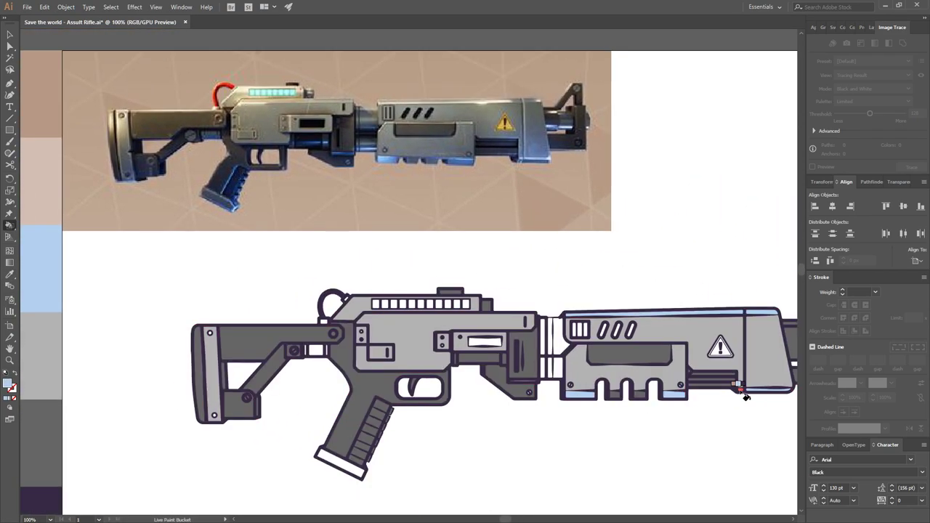
left_click_drag(705, 500, 635, 513)
left_click(329, 350)
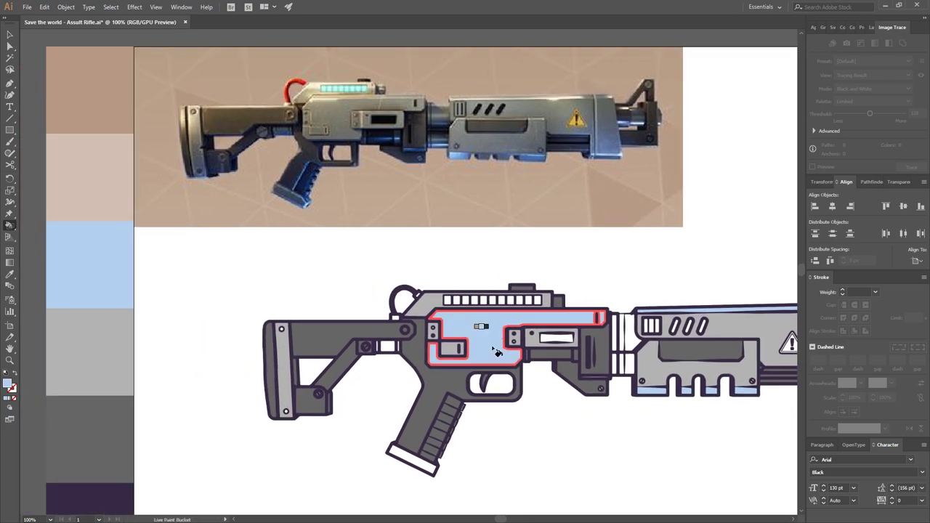
scroll(575, 446, "down", 1)
scroll(541, 318, "up", 3)
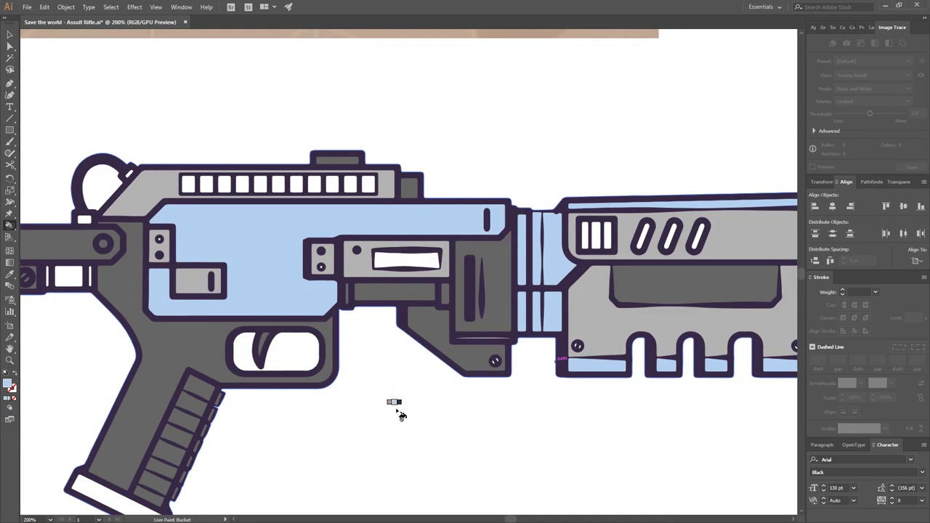
scroll(399, 415, "down", 2)
scroll(566, 449, "up", 2)
left_click(337, 348)
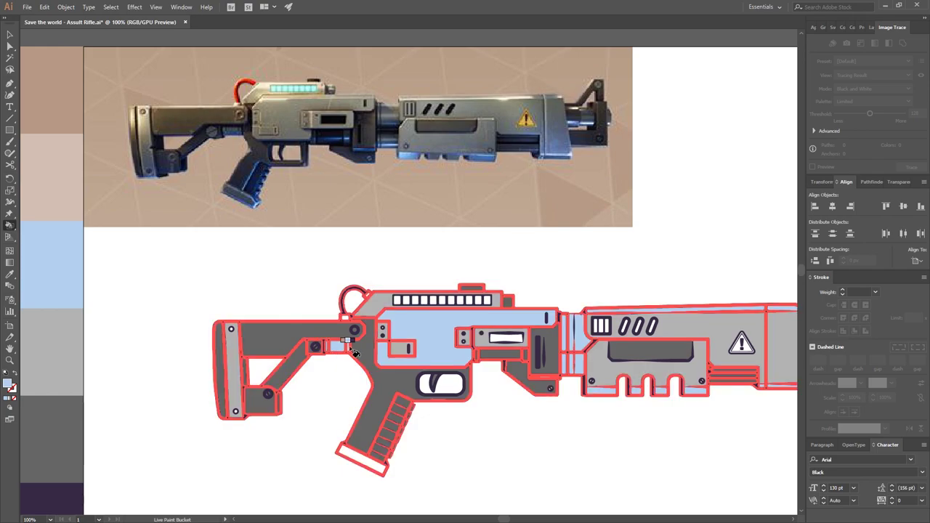
Fill the grip base grey and pan back toward the whole rifle
left_click(361, 461)
scroll(290, 363, "up", 3)
scroll(291, 363, "down", 3)
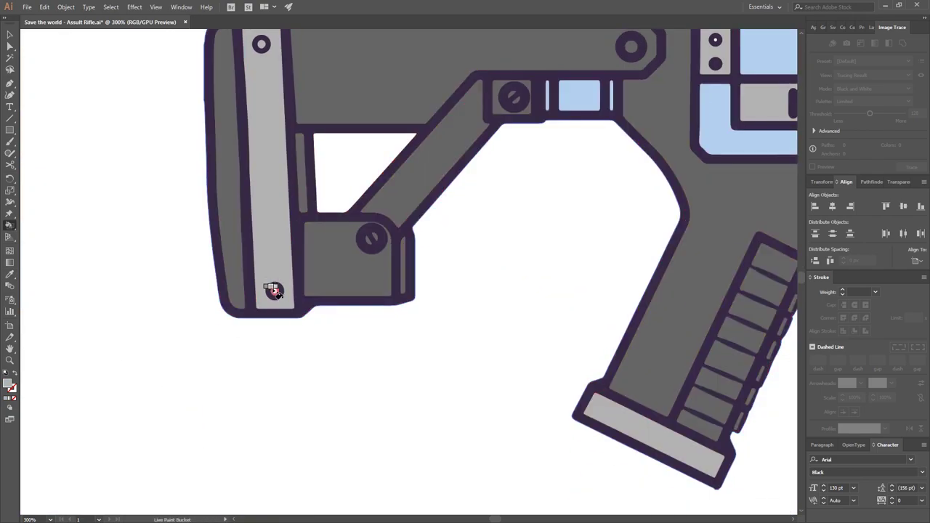
scroll(436, 364, "down", 3)
left_click_drag(629, 412, 600, 463)
scroll(599, 463, "down", 1)
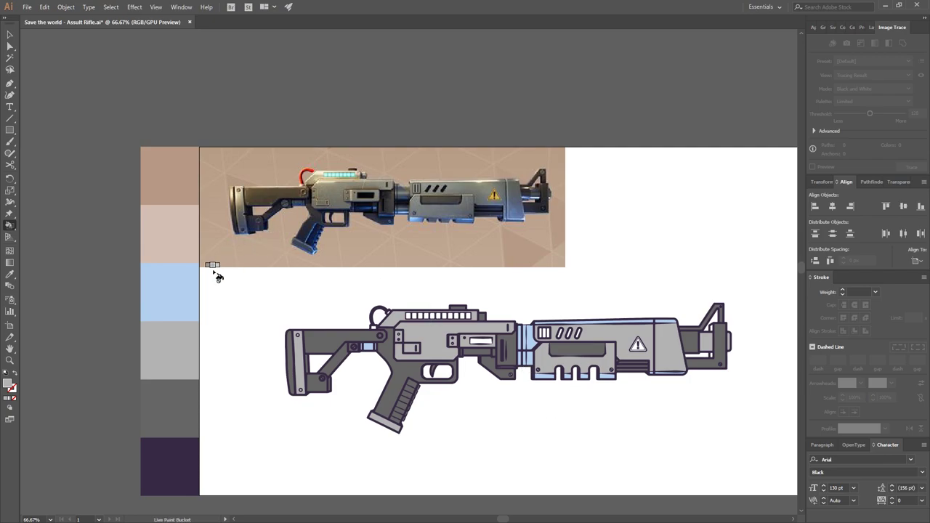
Choose cyan from the swatches grid and fill the large receiver slot with it
left_click(843, 28)
left_click(849, 30)
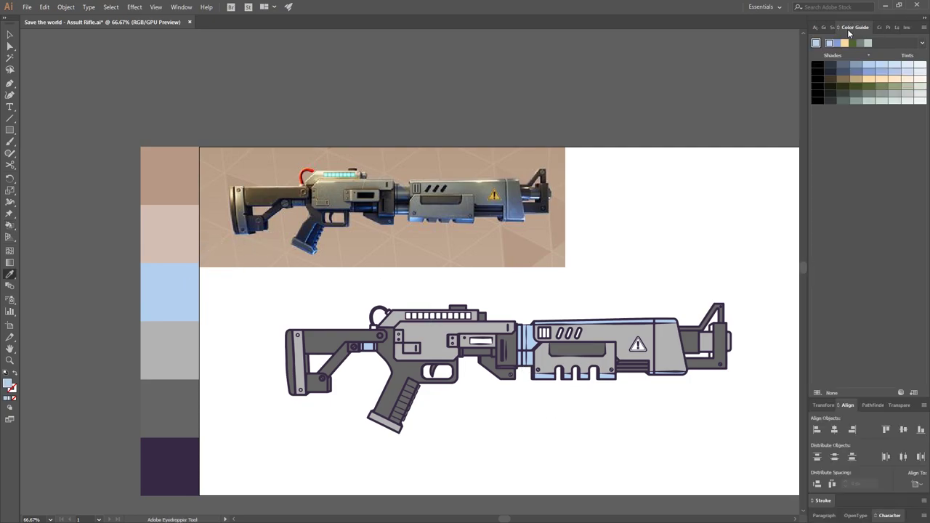
left_click(832, 27)
left_click(862, 61)
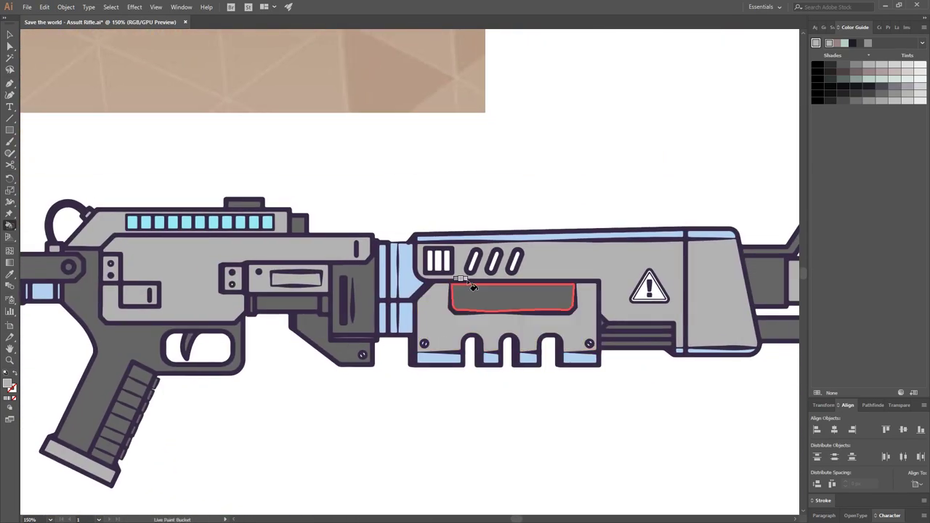
left_click(513, 298)
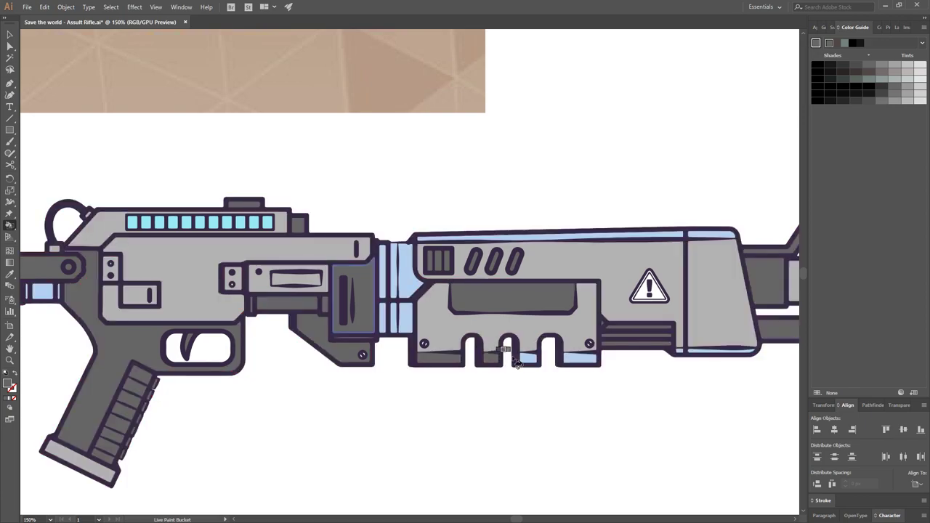
Zoom out to the whole artboard, show the Layers panel, then zoom back onto the rifle
key("ctrl+minus")
key("ctrl+minus")
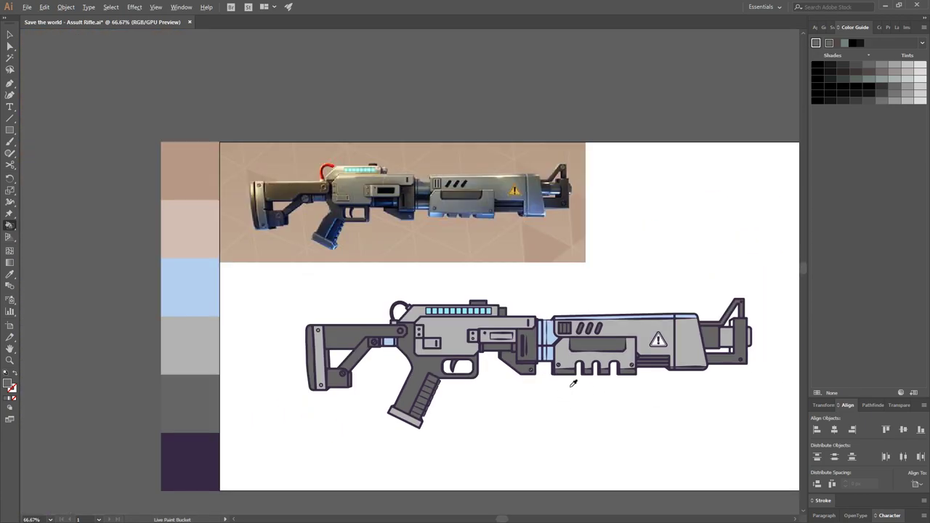
key("ctrl+minus")
left_click(898, 27)
key("ctrl+plus")
key("ctrl+plus")
key("ctrl+plus")
key("ctrl+plus")
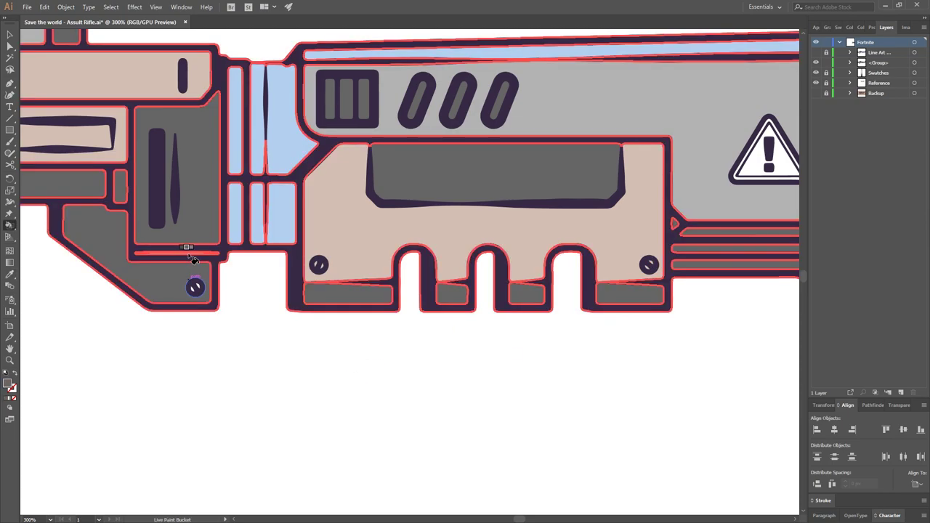
scroll(191, 249, "up", 4)
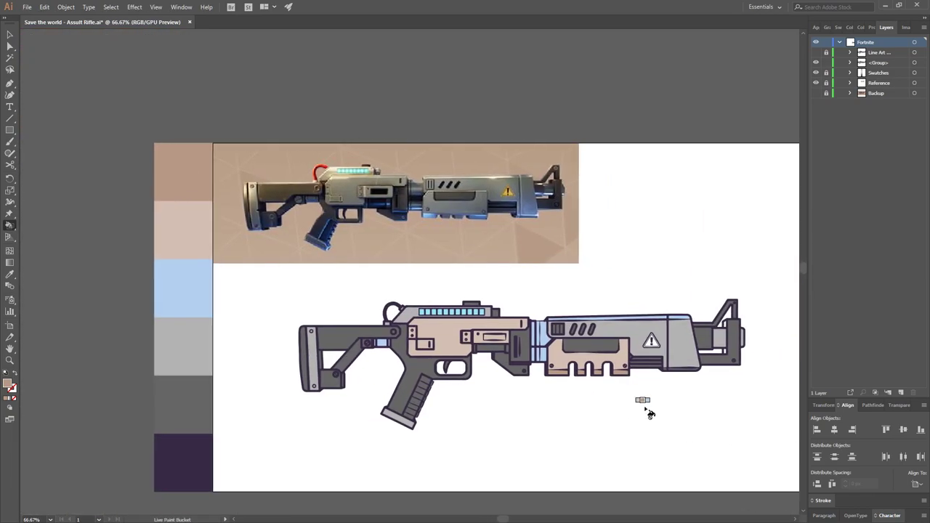
scroll(711, 431, "right", 2)
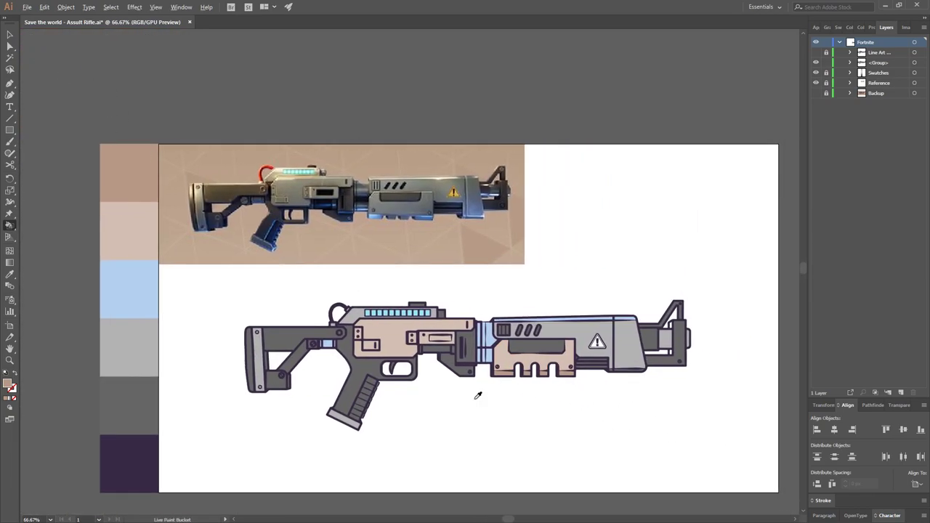
scroll(517, 397, "up", 1)
left_click_drag(556, 407, 566, 421)
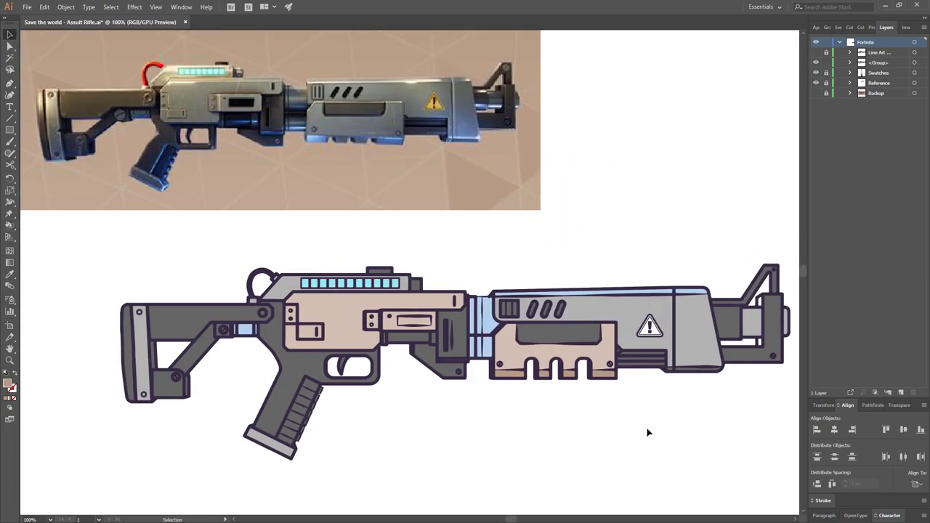
scroll(648, 432, "down", 1)
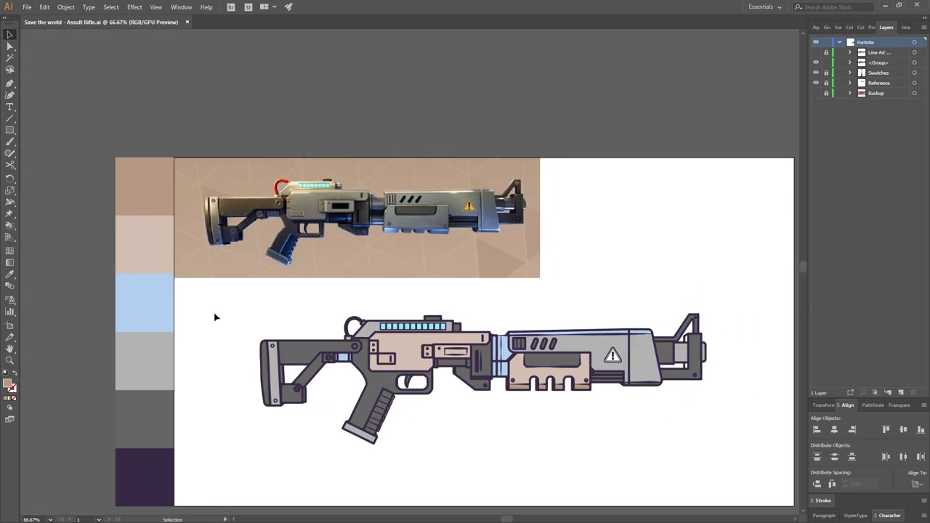
Expand the Live Paint rifle artwork and ungroup it repeatedly into separate paths
left_click_drag(738, 445, 238, 301)
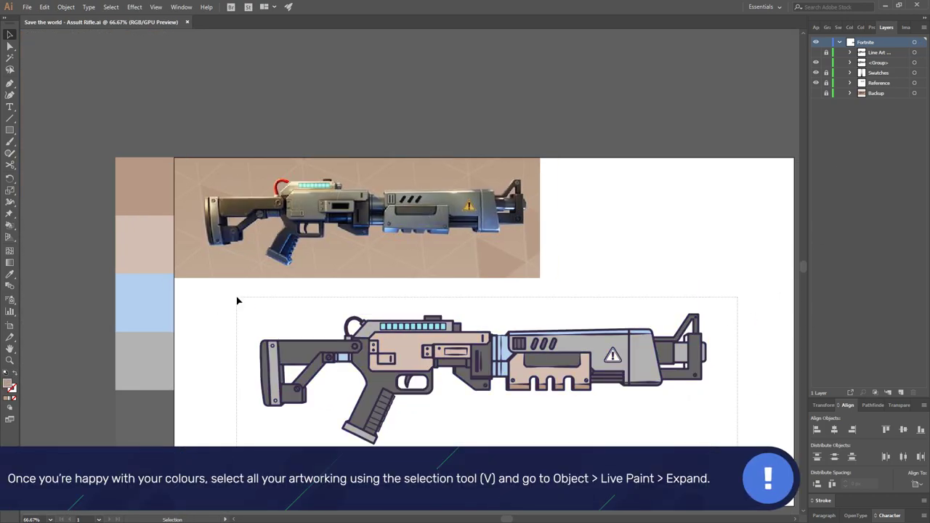
left_click(65, 7)
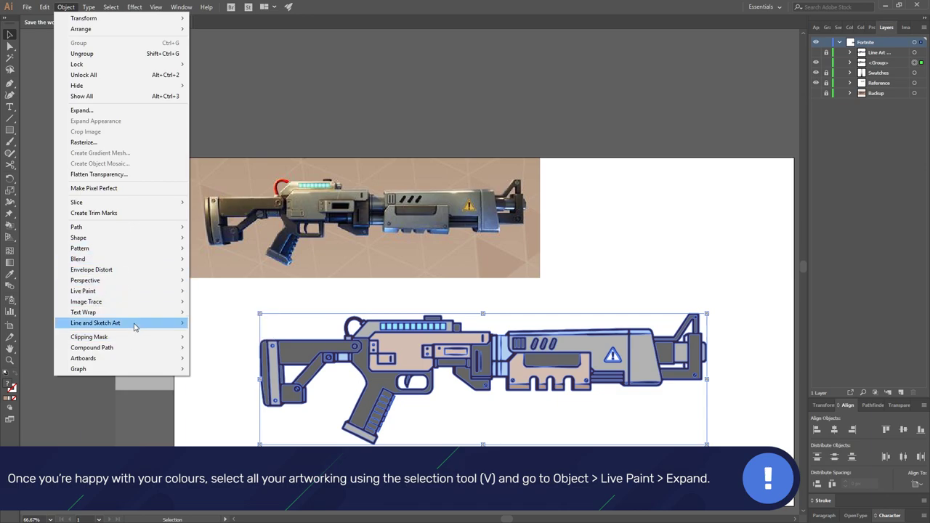
mouse_move(86, 301)
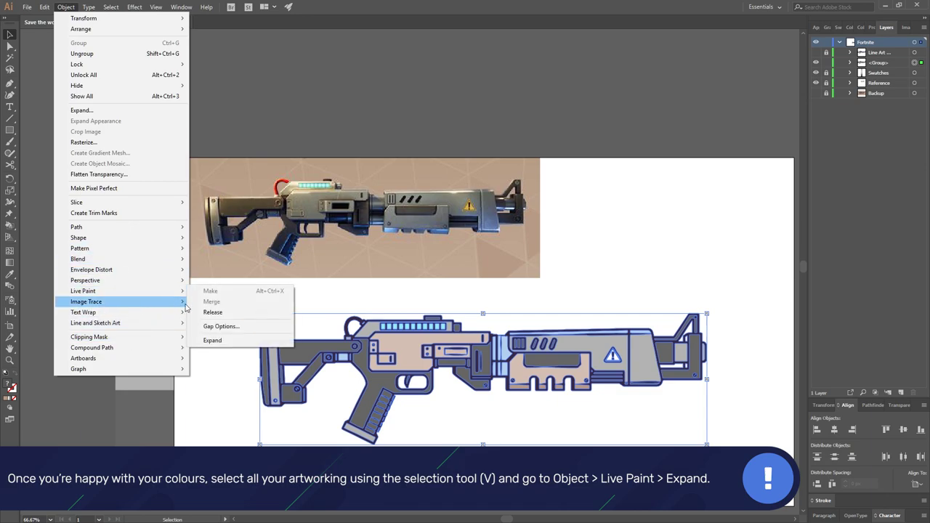
left_click(214, 341)
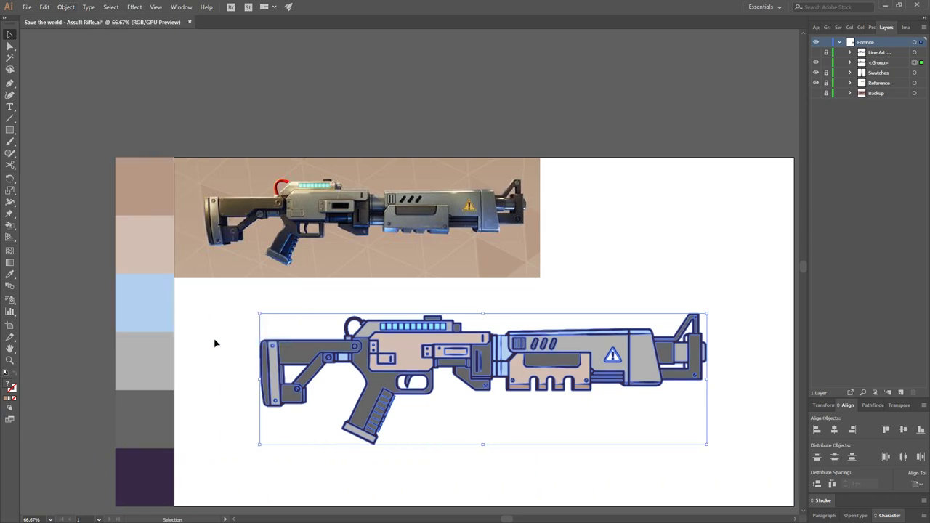
left_click(140, 56)
key("ctrl+a")
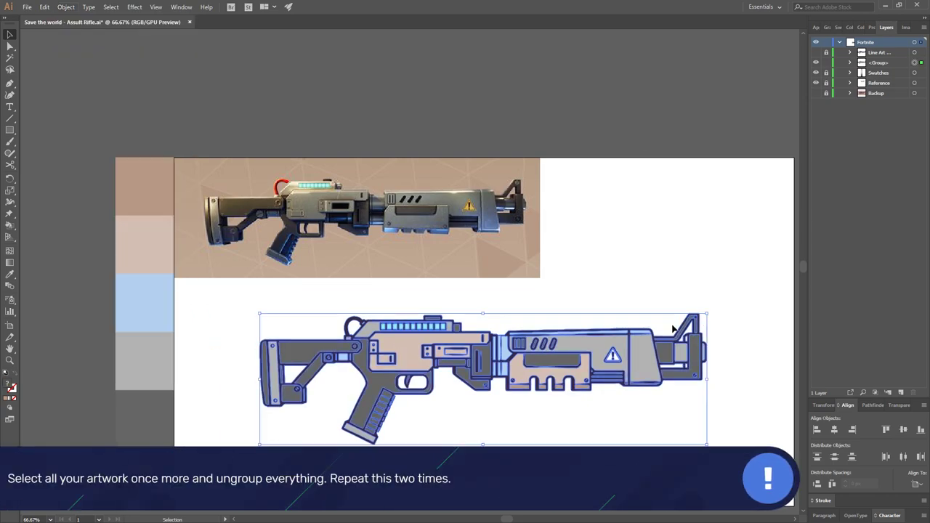
key("ctrl+1")
key("shift+ctrl+g")
key("ctrl+minus")
key("ctrl+minus")
key("ctrl+a")
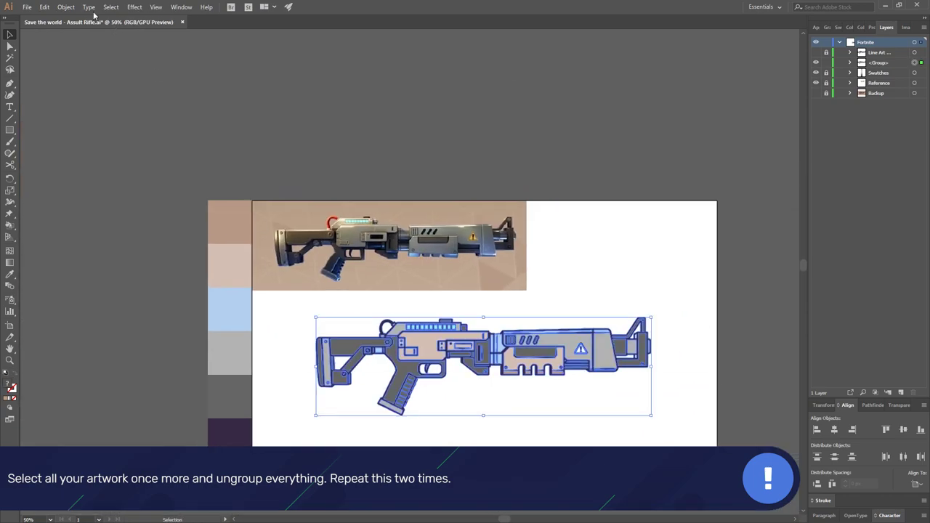
left_click(65, 7)
key("Escape")
key("ctrl+shift+a")
scroll(602, 374, "up", 2, "alt")
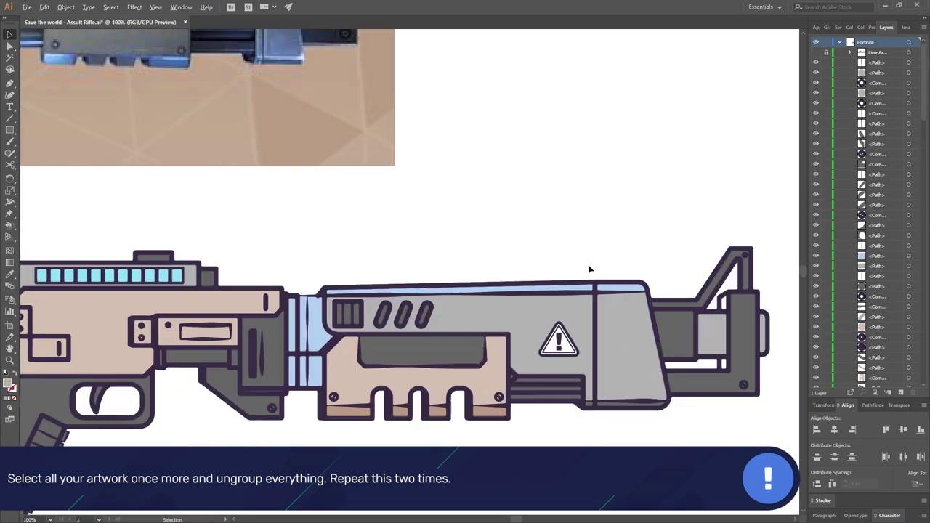
Select all dark outline paths via Same Fill Color and cut them away
key("ctrl+a")
left_click(111, 7)
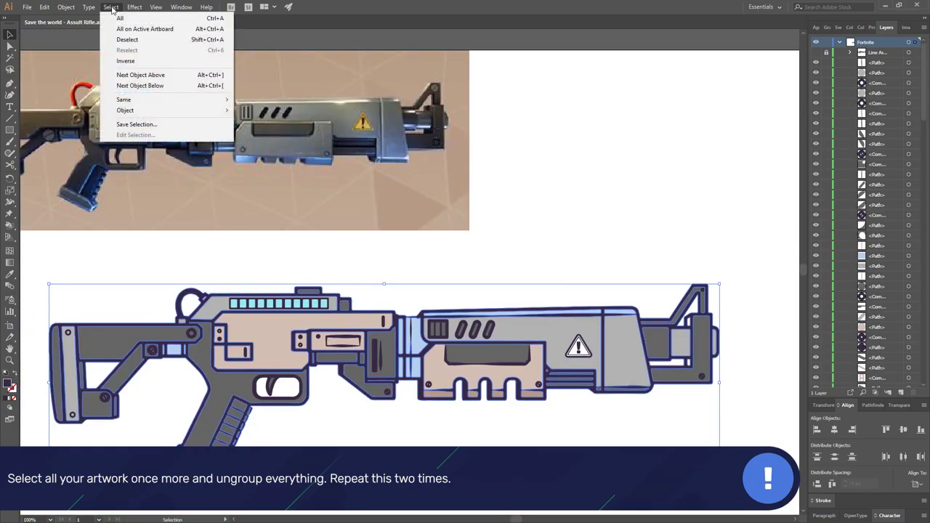
left_click(269, 141)
key("Delete")
Group the remaining colour shapes and name the group 'Colours'
key("ctrl+minus")
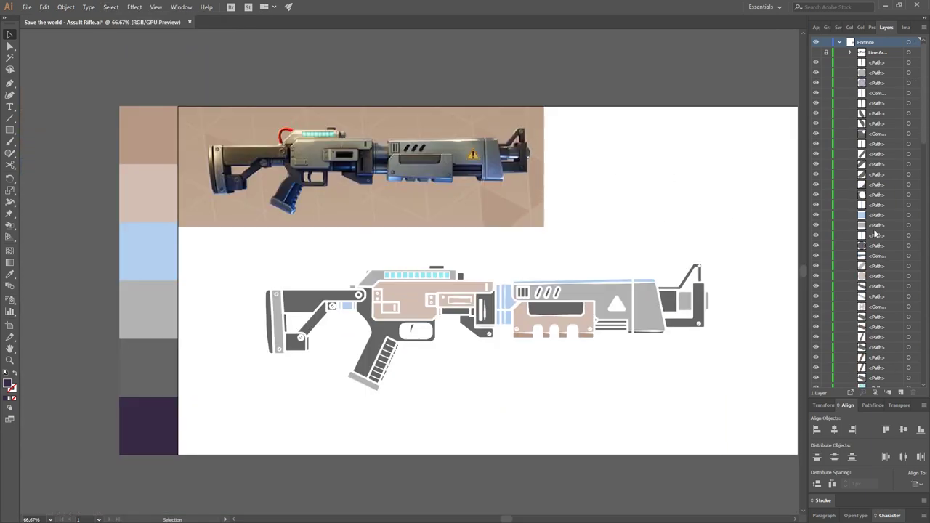
left_click_drag(230, 248, 230, 248)
key("ctrl+g")
double_click(881, 61)
type("Colours")
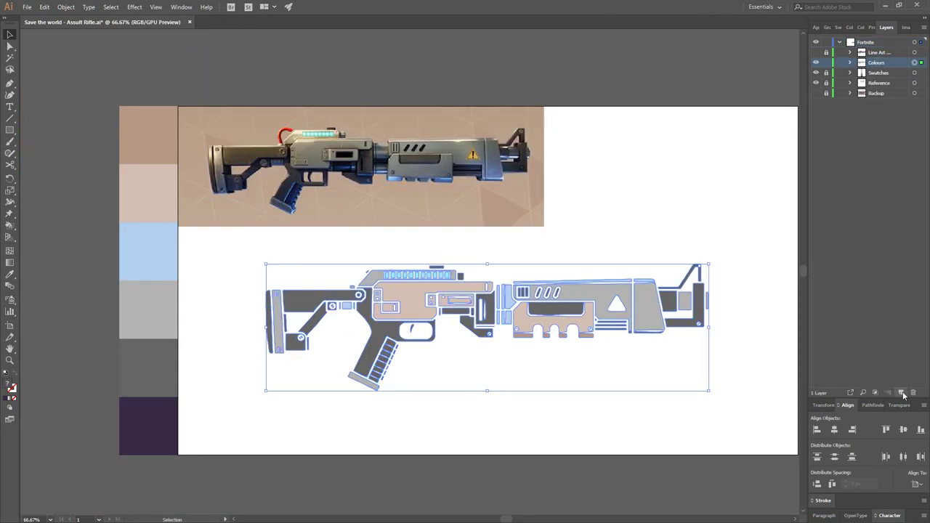
Create a 'Line Art' layer and paste the outlines back in place on it
left_click(901, 392)
double_click(879, 63)
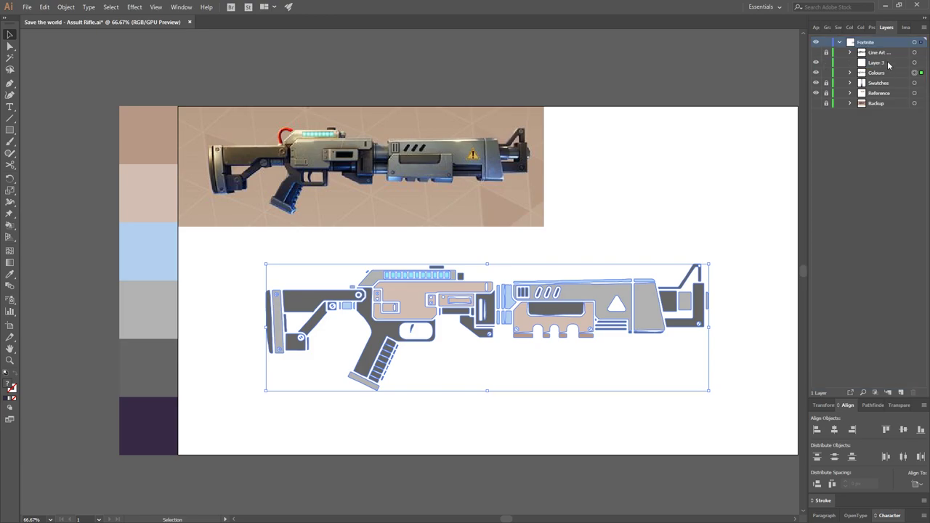
type("Line Art")
key("ctrl+f")
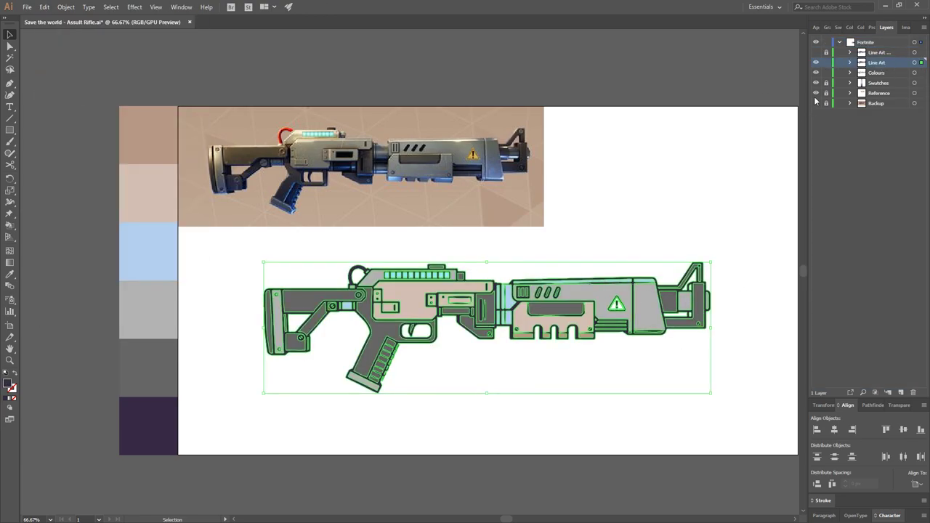
left_click(758, 354)
Add another layer named 'Highlights'
left_click(901, 392)
double_click(877, 63)
type("High Li")
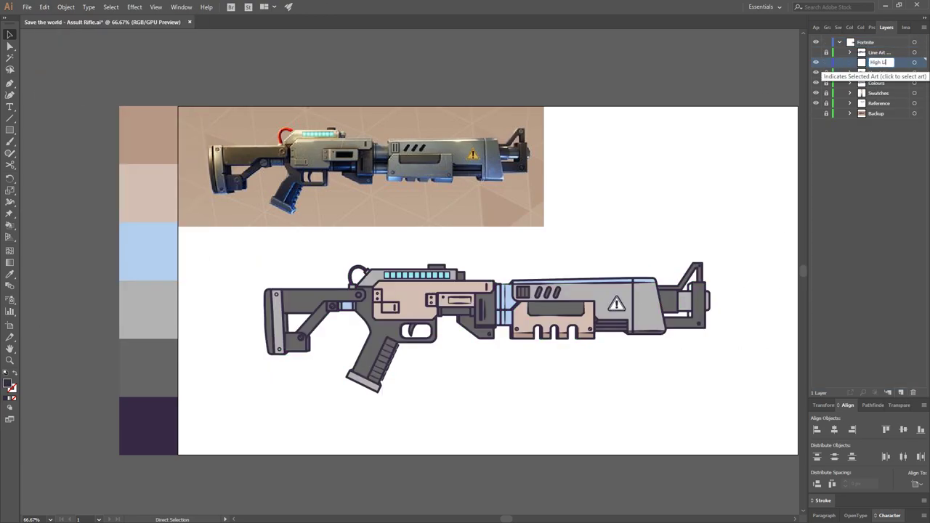
key("Return")
With the Pen tool, set the colour to white (ffffff) and start a highlight on the rear section
key("p")
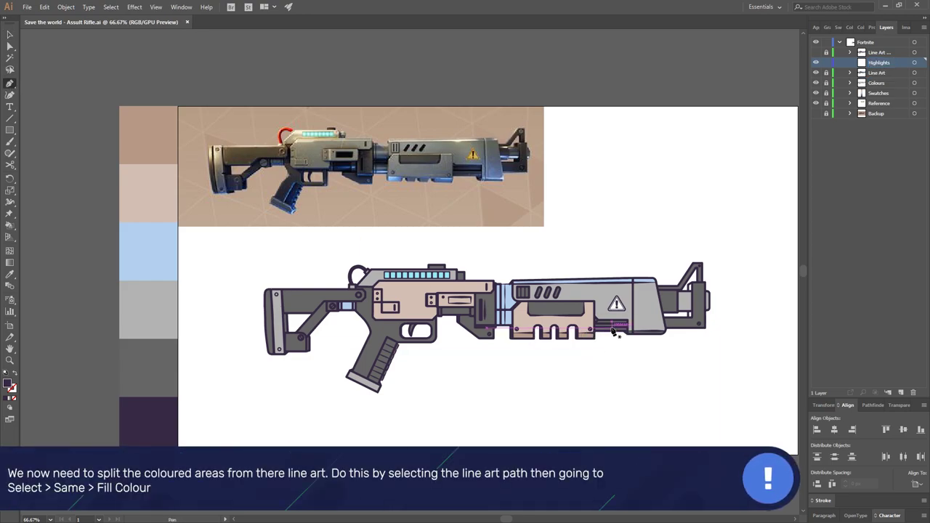
scroll(666, 349, "up", 2)
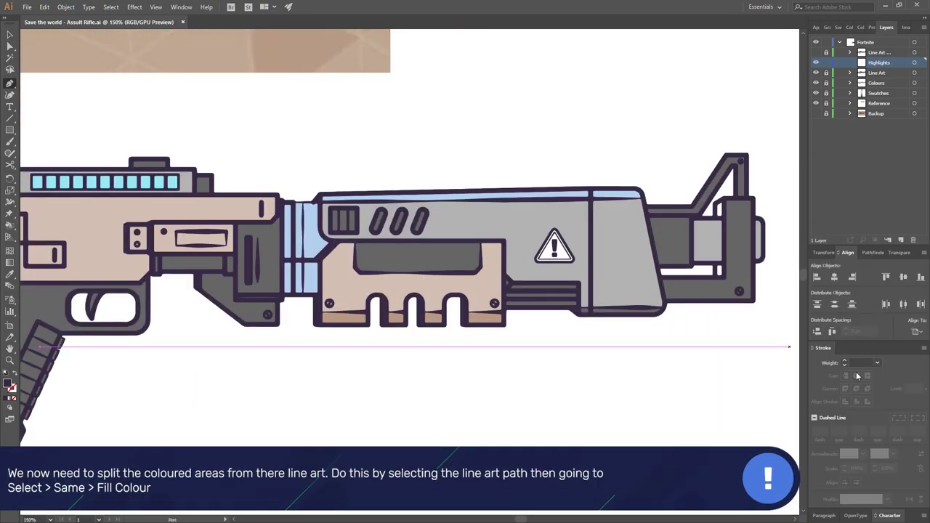
double_click(13, 380)
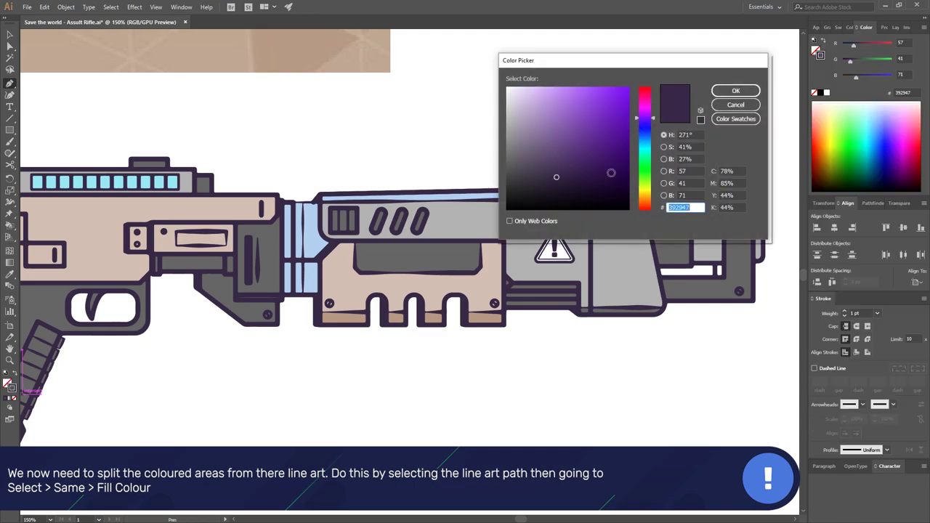
type("ffffff")
key("Return")
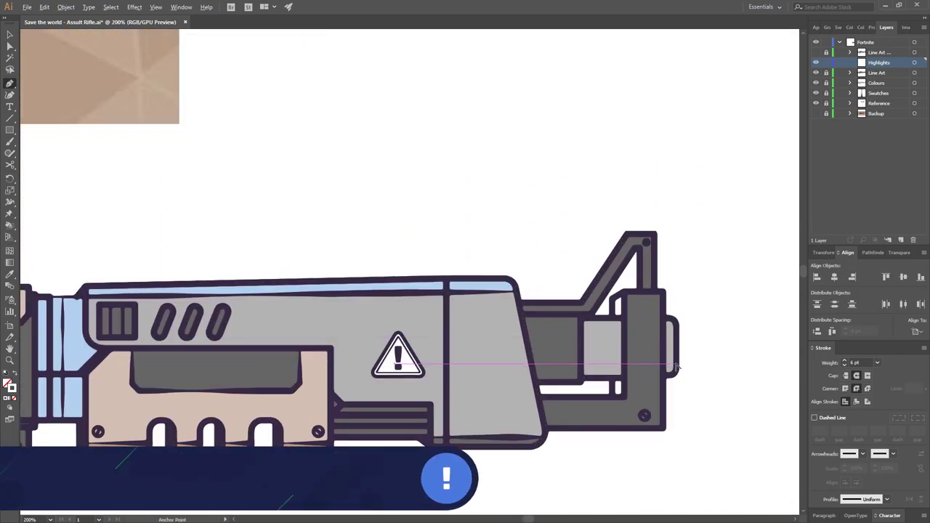
scroll(676, 367, "up", 1)
left_click(658, 368)
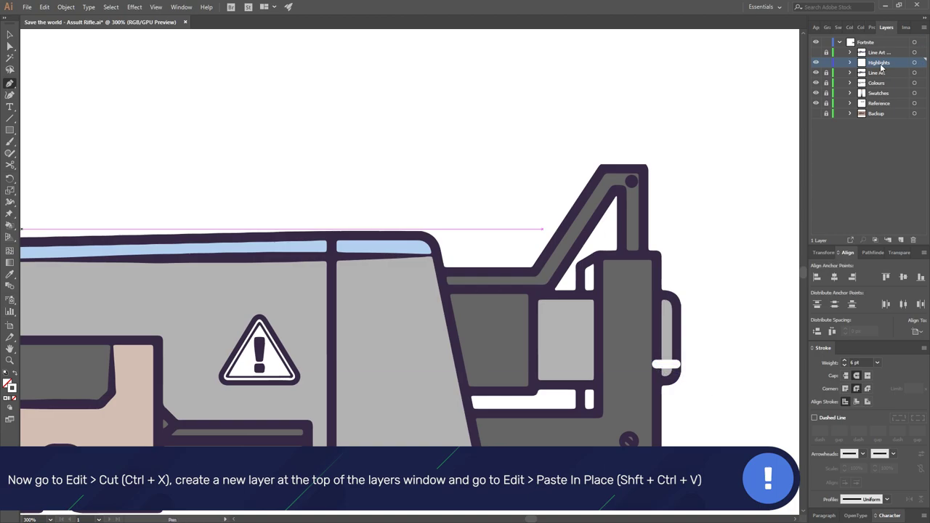
Draw a long white highlight line along the rifle's top edge
scroll(725, 235, "down", 1)
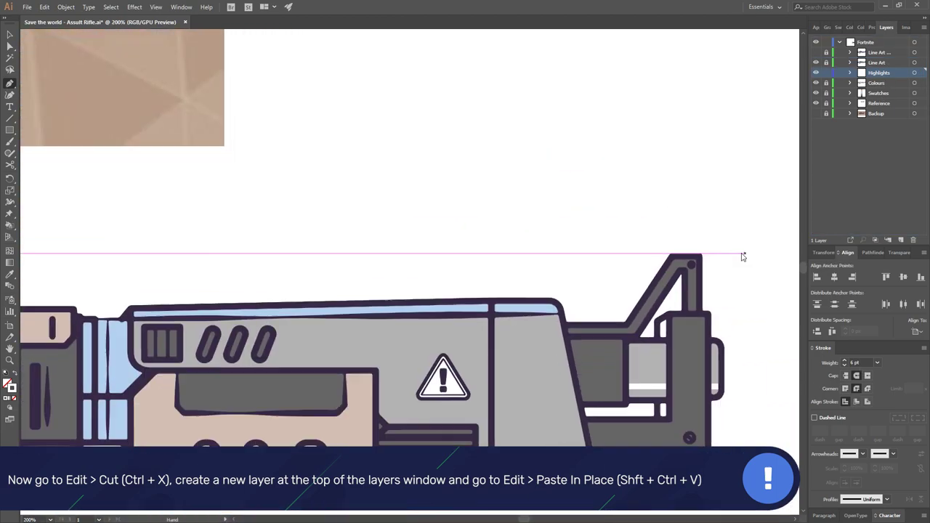
scroll(646, 182, "down", 2)
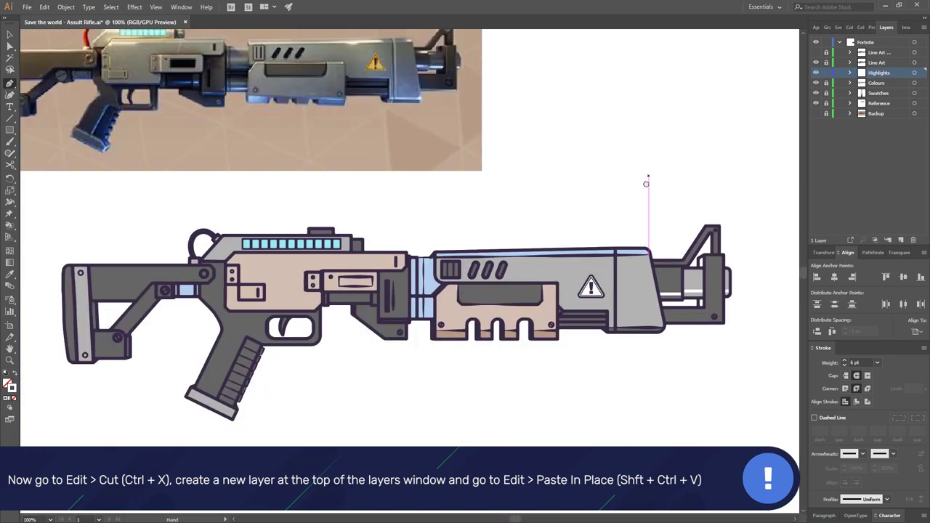
scroll(468, 344, "up", 2)
left_click(299, 378)
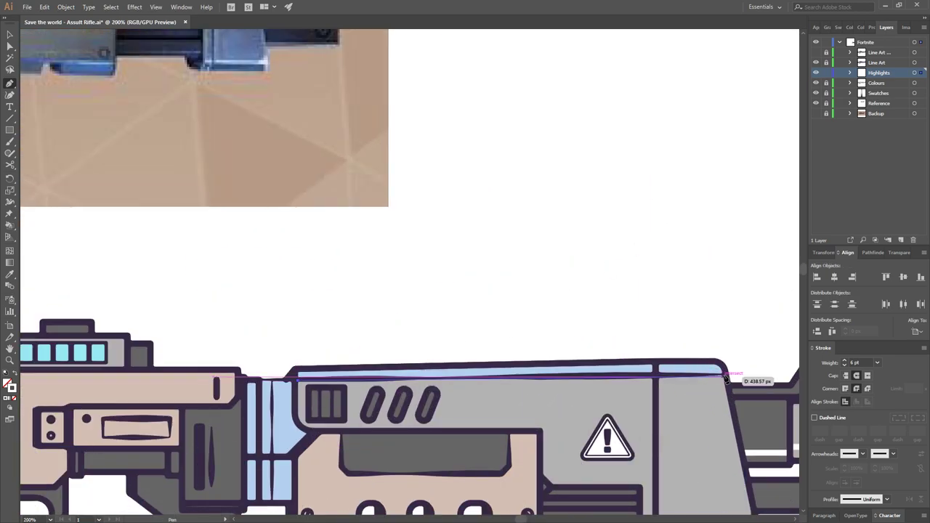
scroll(646, 374, "up", 1)
left_click(761, 371)
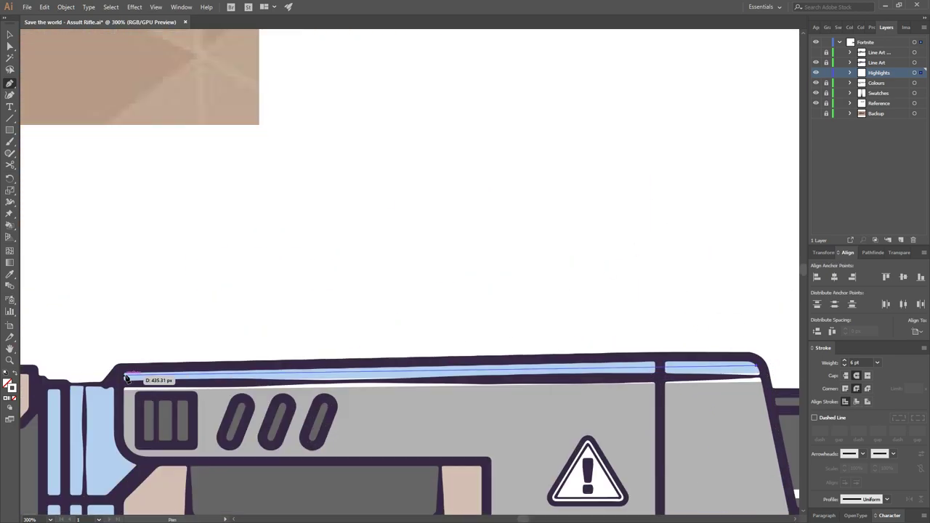
left_click(473, 259, "ctrl")
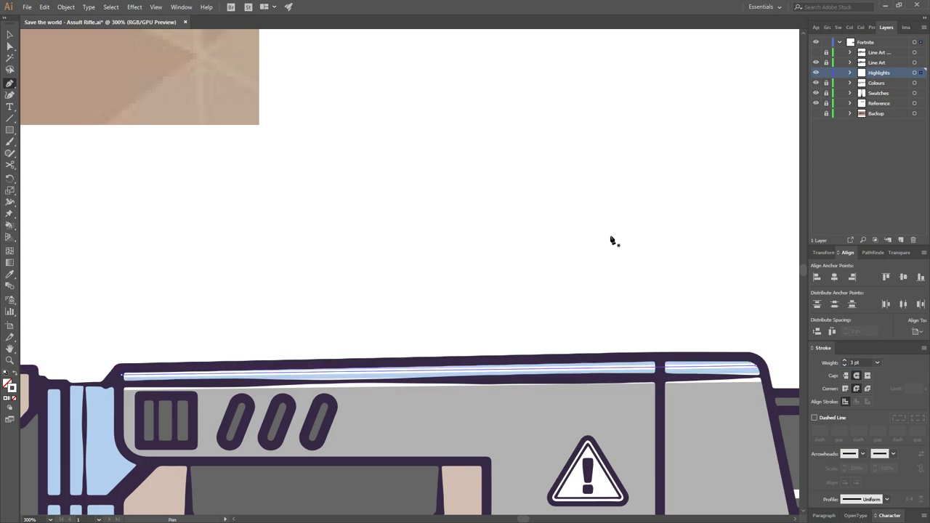
Add a short highlight along the tan block's lower strip and begin one at the barrel's lower corner
scroll(613, 240, "down", 2)
scroll(640, 375, "up", 1)
scroll(540, 396, "up", 1)
left_click(584, 352)
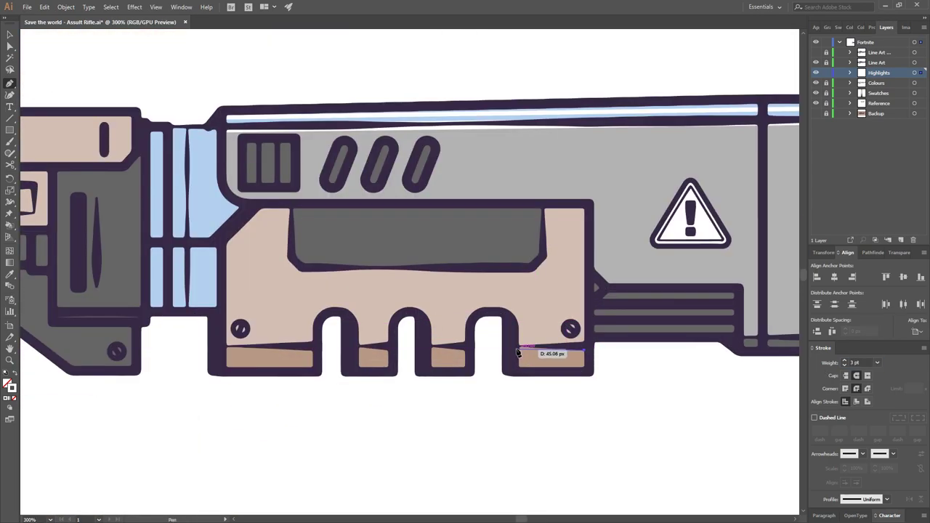
left_click(493, 360, "ctrl")
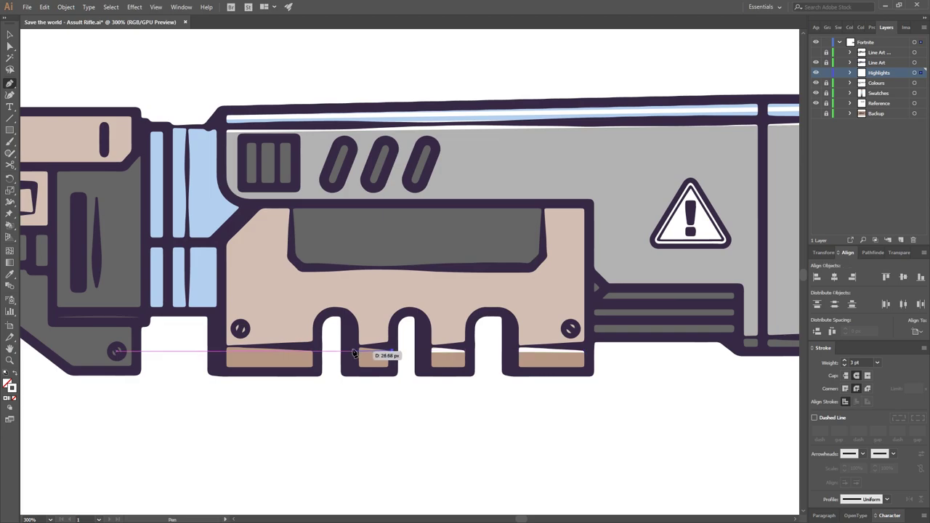
scroll(571, 441, "down", 2)
scroll(407, 411, "down", 1)
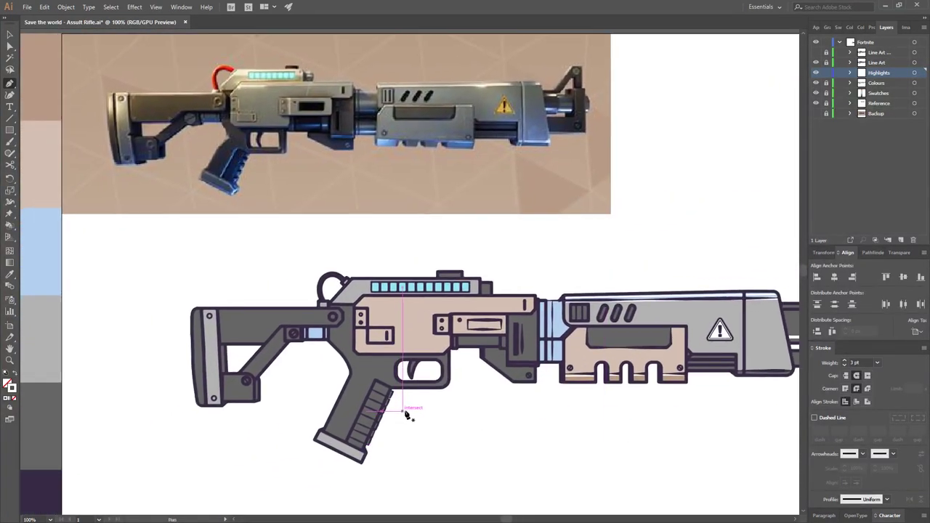
scroll(475, 496, "up", 2)
left_click_drag(475, 495, 616, 377)
left_click(567, 378)
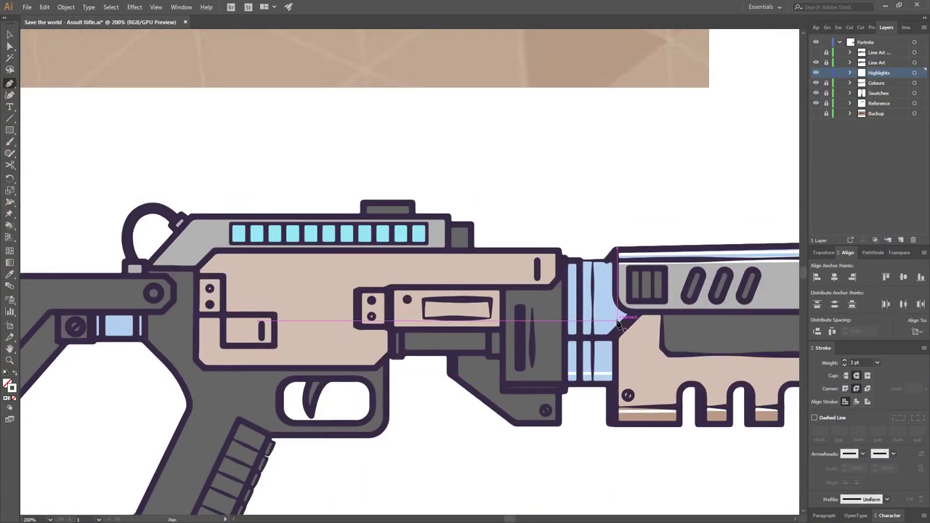
scroll(567, 277, "down", 1)
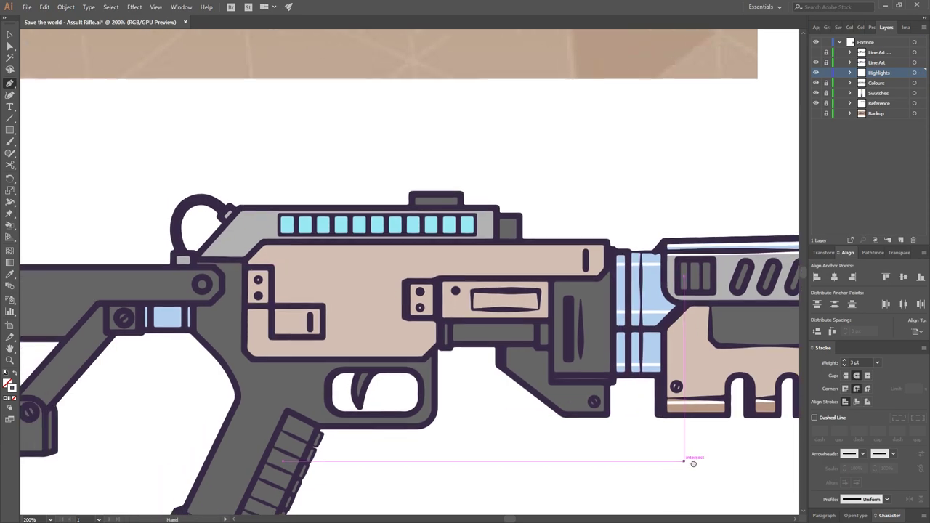
scroll(630, 382, "up", 3)
Finish the horizontal white highlight line at the barrel
left_click(631, 382)
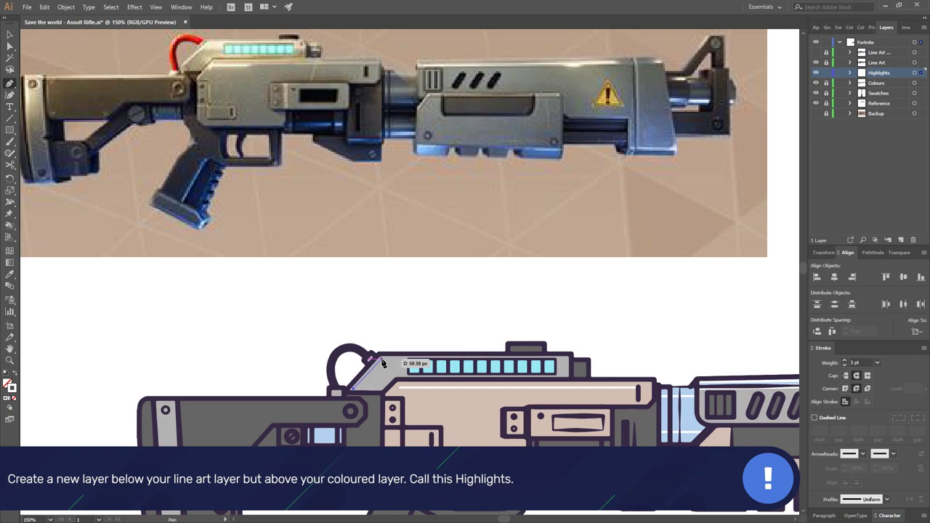
scroll(762, 363, "left", 3)
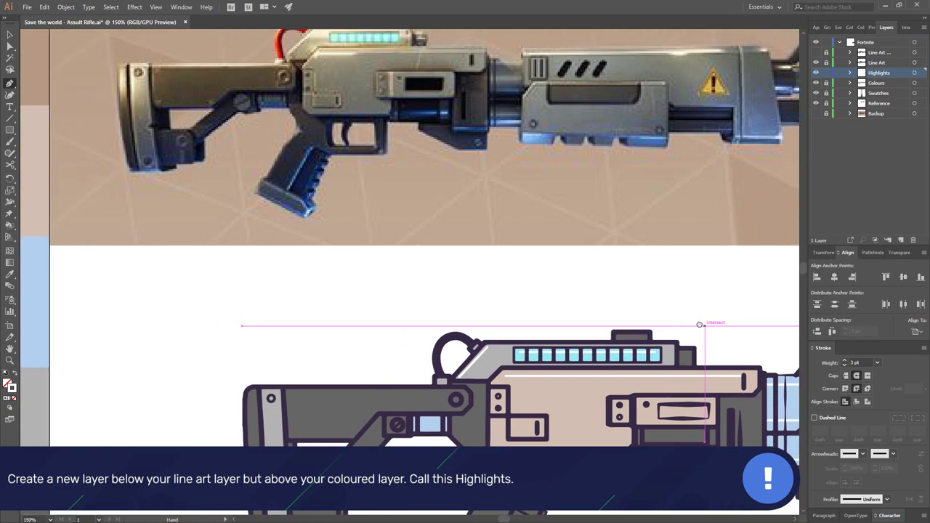
scroll(365, 306, "down", 1)
scroll(365, 306, "left", 1)
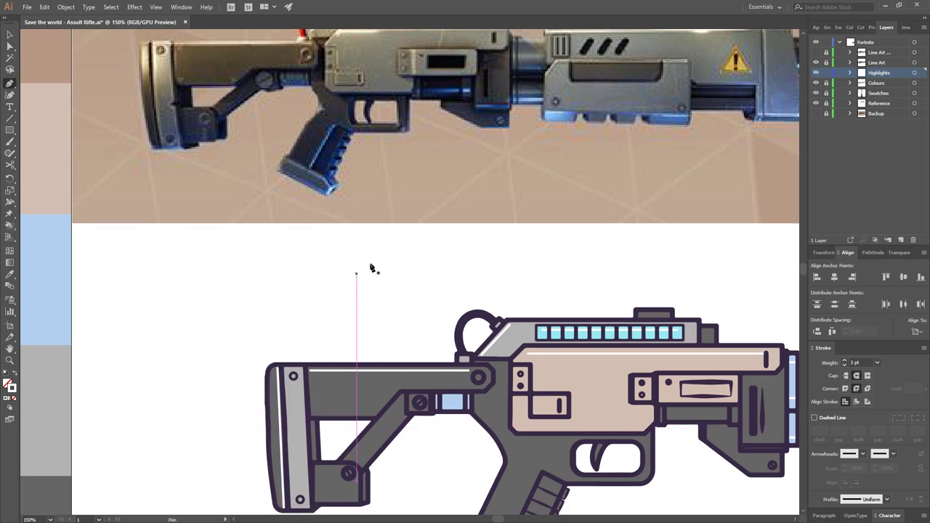
scroll(371, 266, "down", 1)
scroll(371, 266, "right", 3)
Draw a white highlight down the stock from its top-left
left_click(231, 356)
left_click(234, 500)
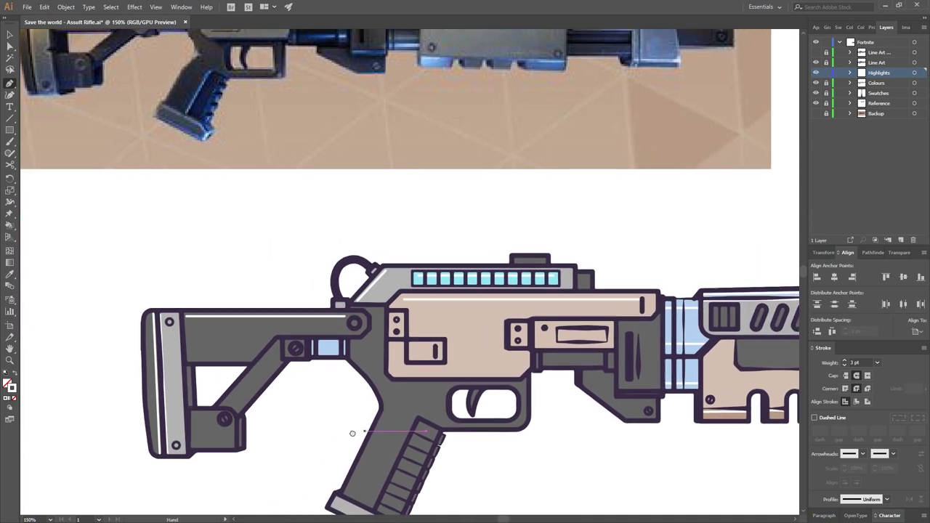
scroll(363, 400, "down", 5)
scroll(363, 400, "right", 5)
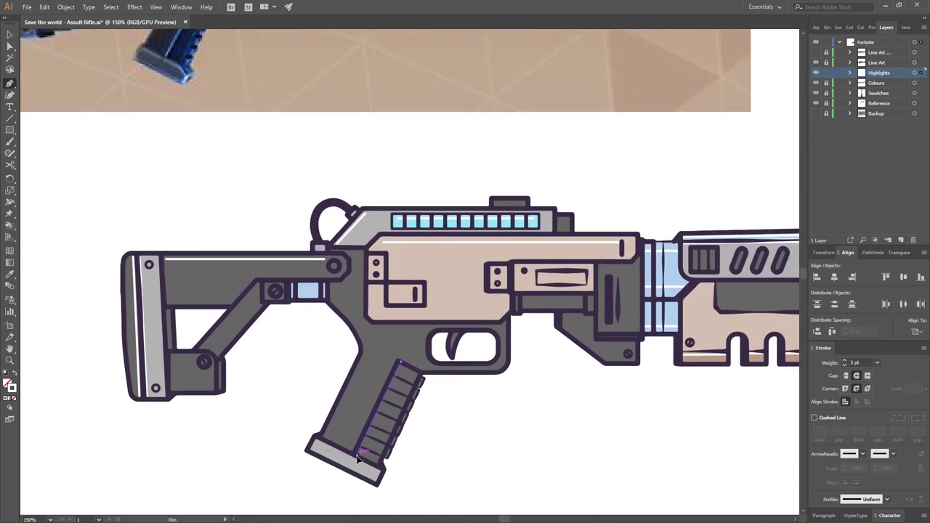
scroll(535, 415, "left", 3)
scroll(535, 415, "down", 1)
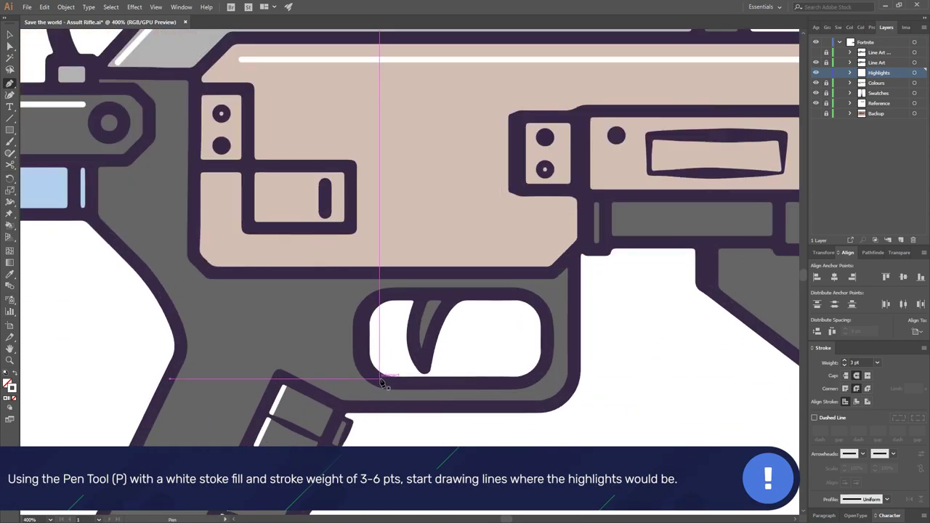
scroll(640, 426, "up", 5)
scroll(534, 404, "up", 1)
scroll(521, 428, "down", 2)
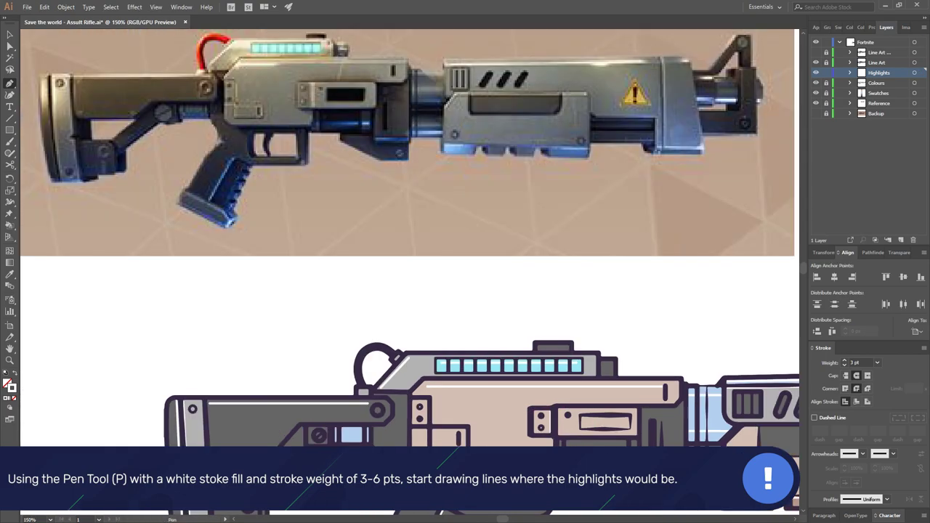
scroll(501, 406, "up", 1)
Add a white highlight along the lower edge, then create a new layer beneath Highlights
left_click(500, 408)
left_click(418, 409)
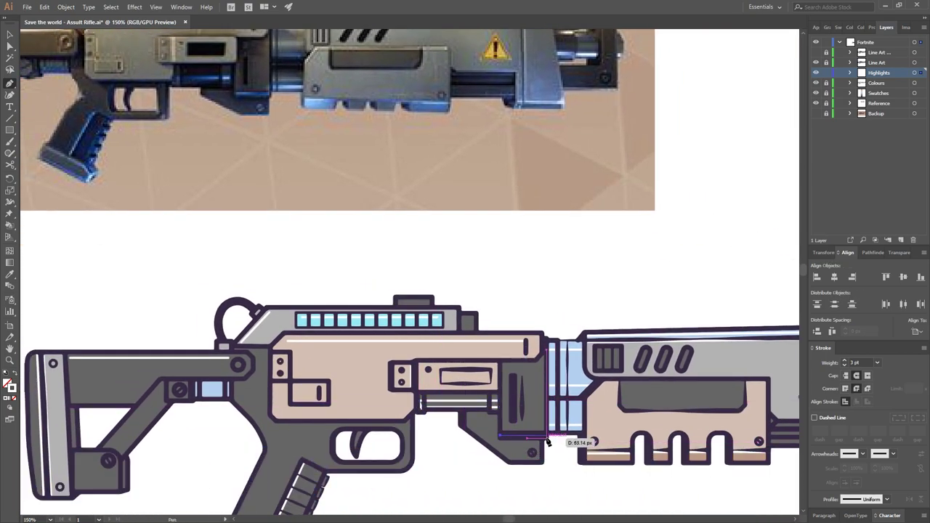
scroll(688, 475, "down", 1)
scroll(448, 379, "down", 1)
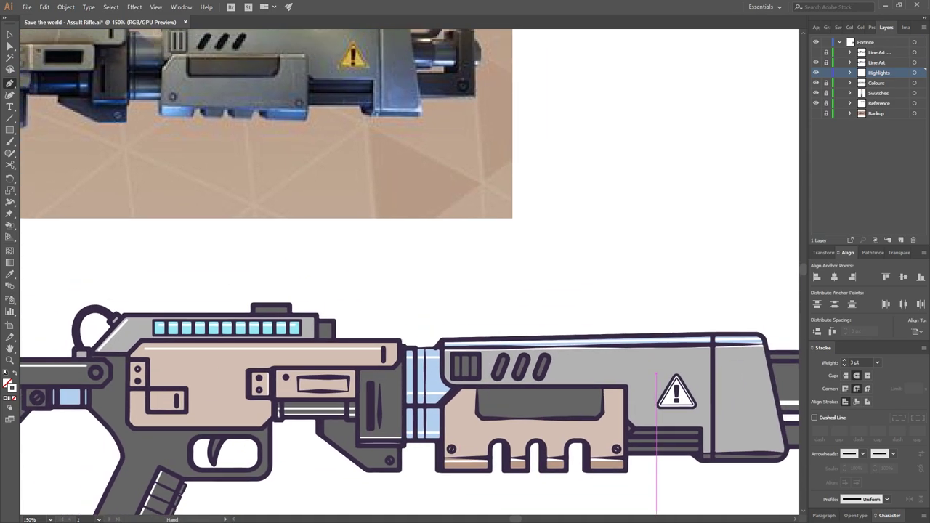
scroll(448, 380, "down", 1)
left_click(900, 242)
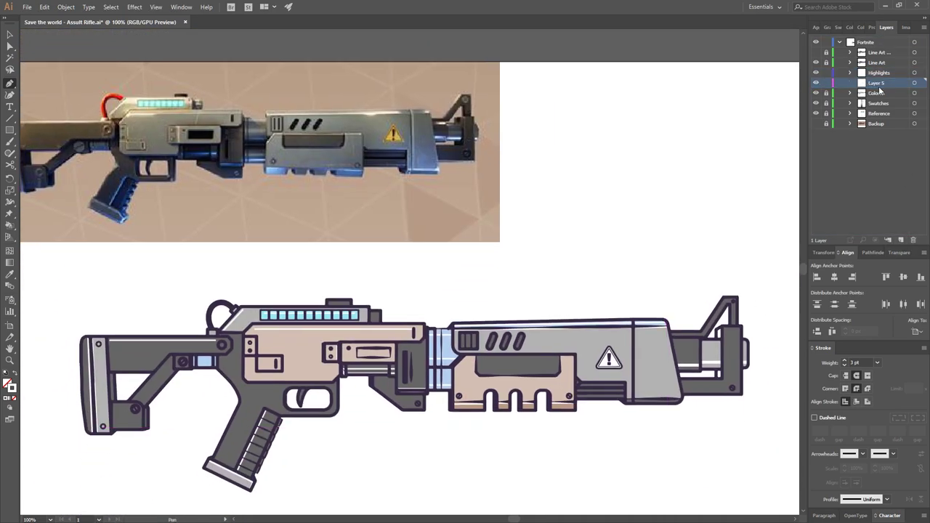
Set the stroke weight to 6 pt for the low-light pass
key("i")
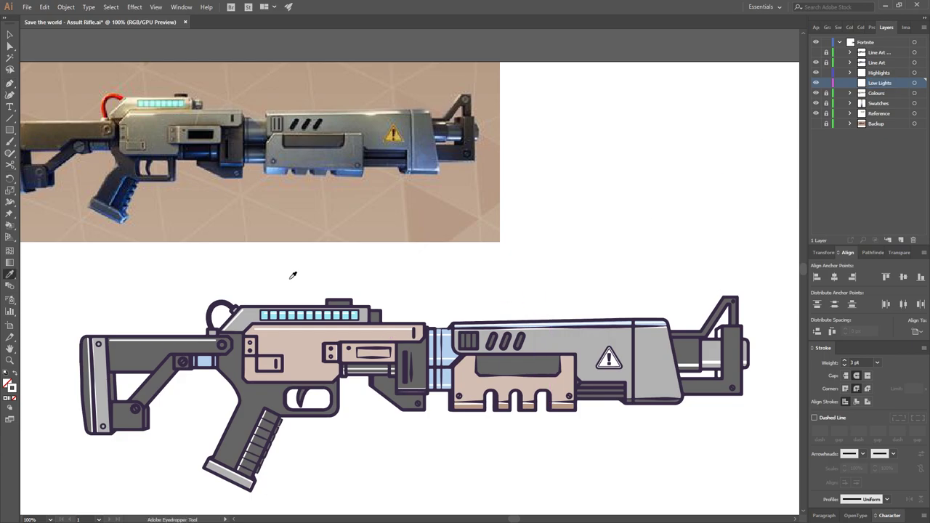
scroll(290, 274, "up", 2)
scroll(675, 342, "down", 1)
type("6")
key("Return")
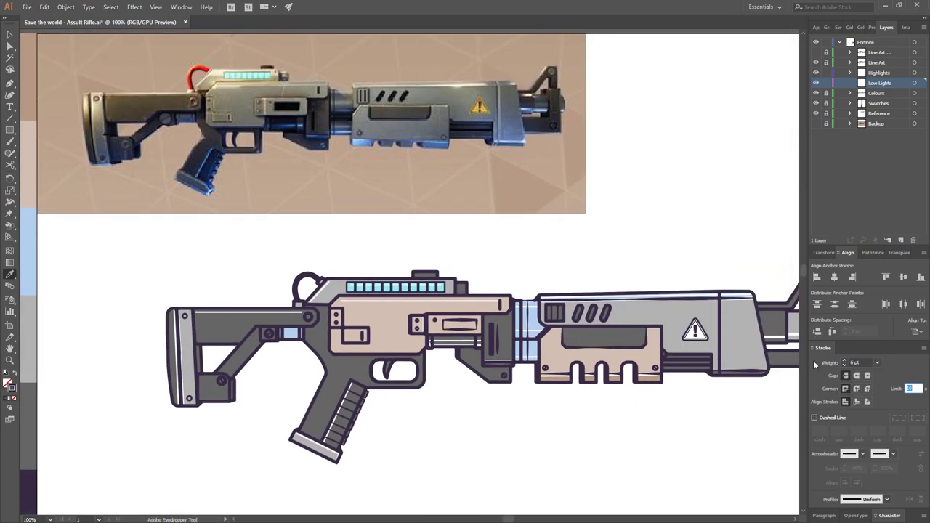
key("p")
scroll(687, 359, "up", 3)
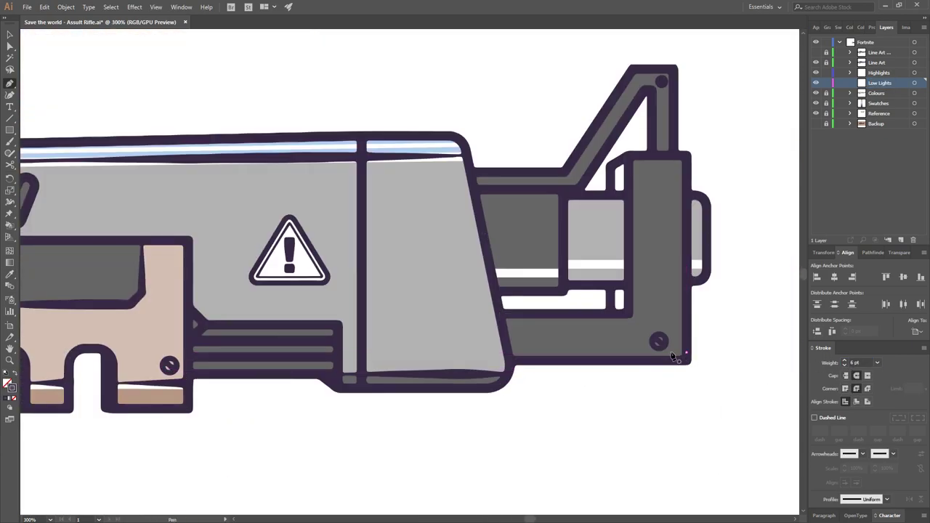
Sample a stroke colour with the Eyedropper and Color Picker, keeping the 6 pt weight
key("i")
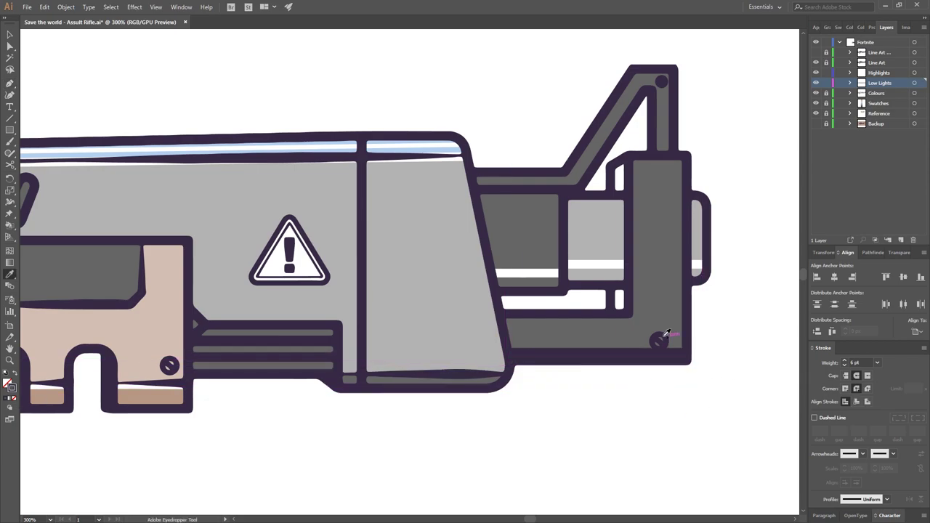
double_click(12, 389)
left_click(749, 88)
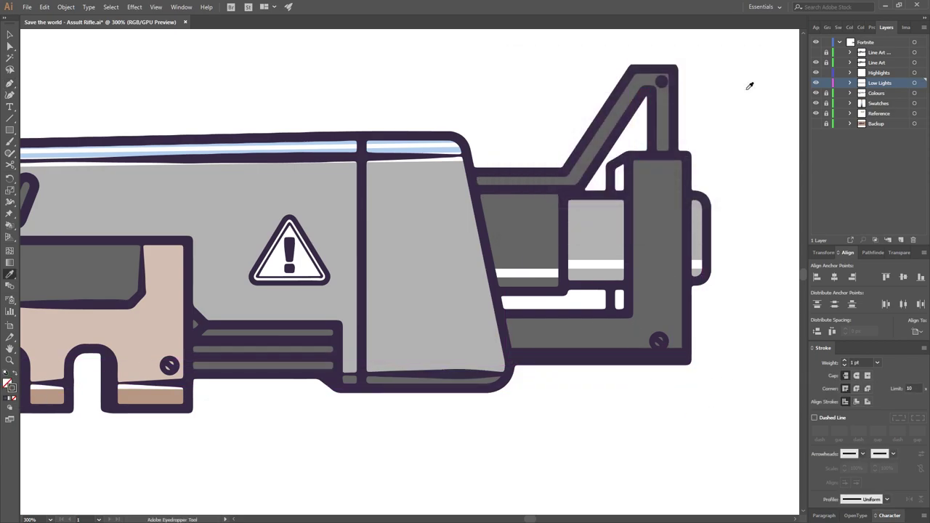
type("6")
key("Return")
key("p")
Pan and zoom across the rifle and barrel, then fit the whole artboard in view
left_click_drag(593, 281, 717, 284)
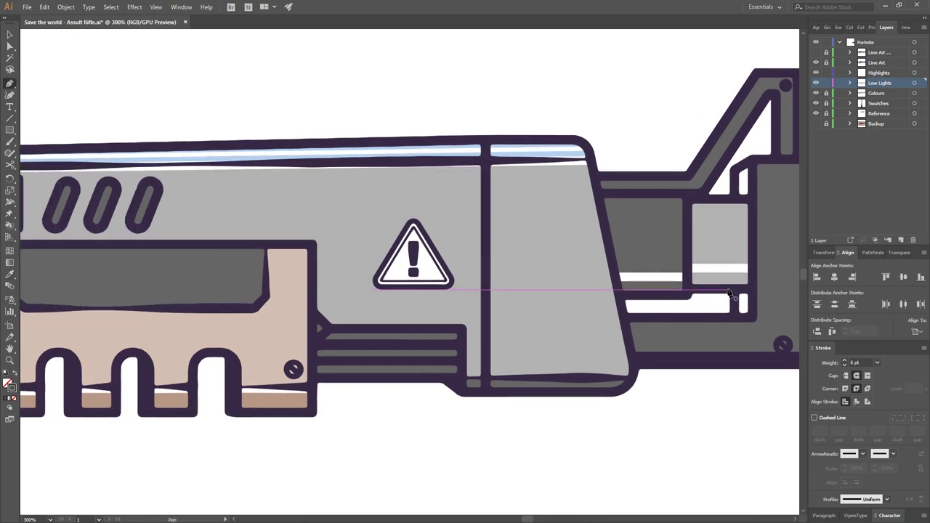
key("ctrl+minus")
key("ctrl+minus")
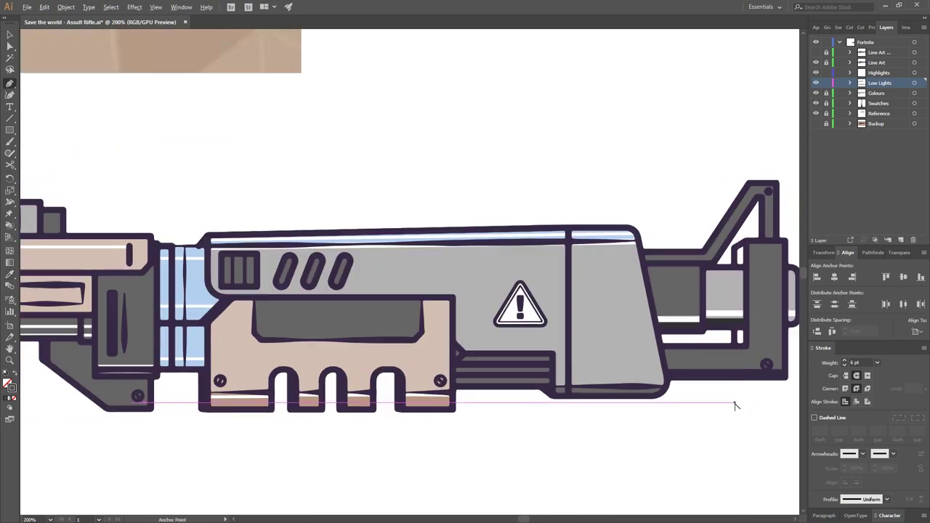
left_click_drag(685, 399, 621, 438)
key("ctrl+plus")
key("ctrl+plus")
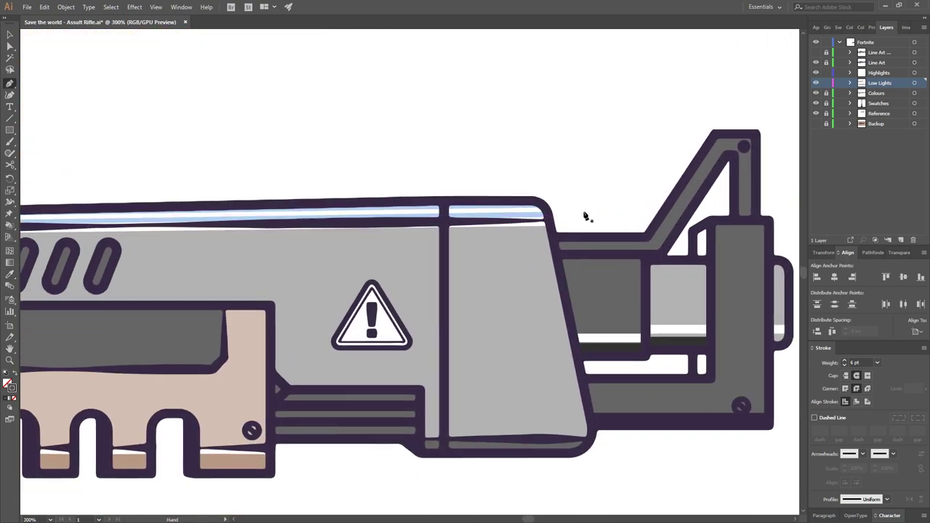
key("ctrl+minus")
key("ctrl+minus")
scroll(505, 311, "up", 3)
scroll(483, 284, "down", 3)
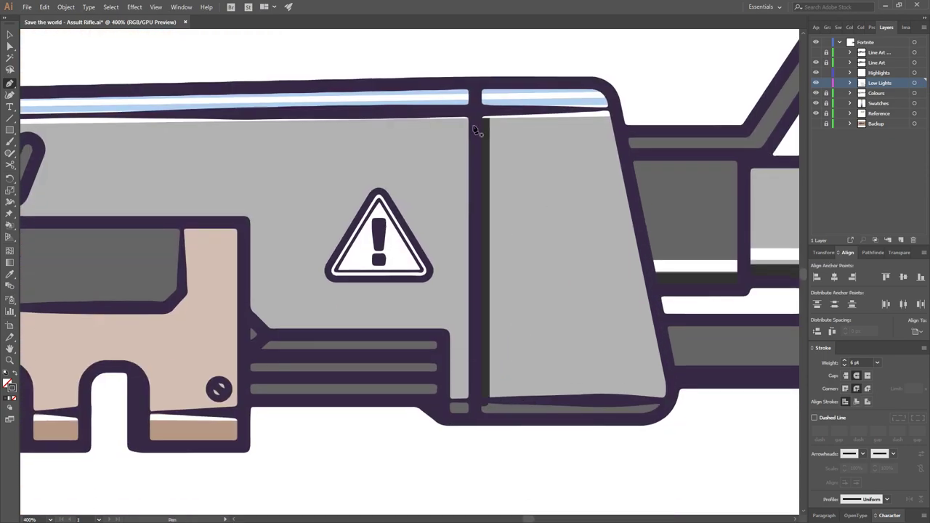
key("ctrl+0")
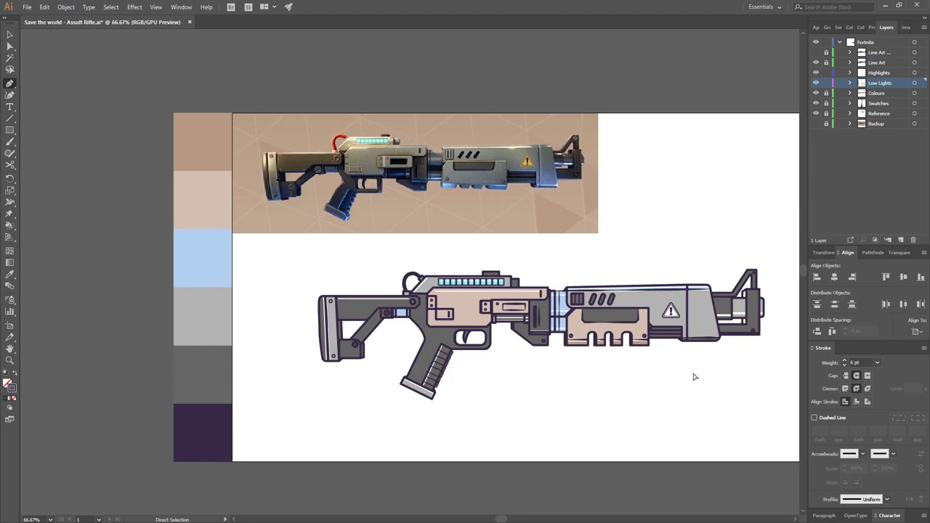
Undo back to before the Low Lights layer, leaving Highlights directly above Colours
scroll(694, 376, "up", 1)
scroll(582, 363, "up", 4)
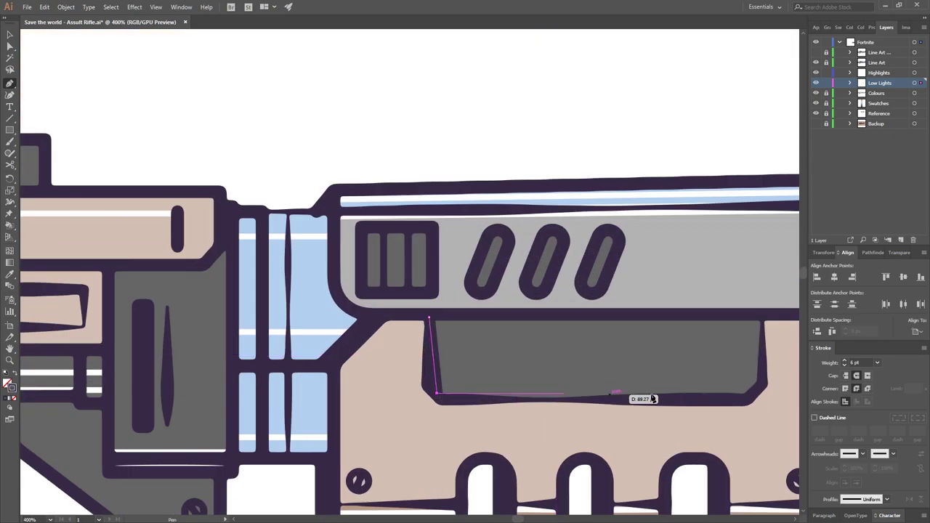
scroll(745, 439, "down", 1)
scroll(745, 439, "down", 1)
scroll(698, 494, "down", 1)
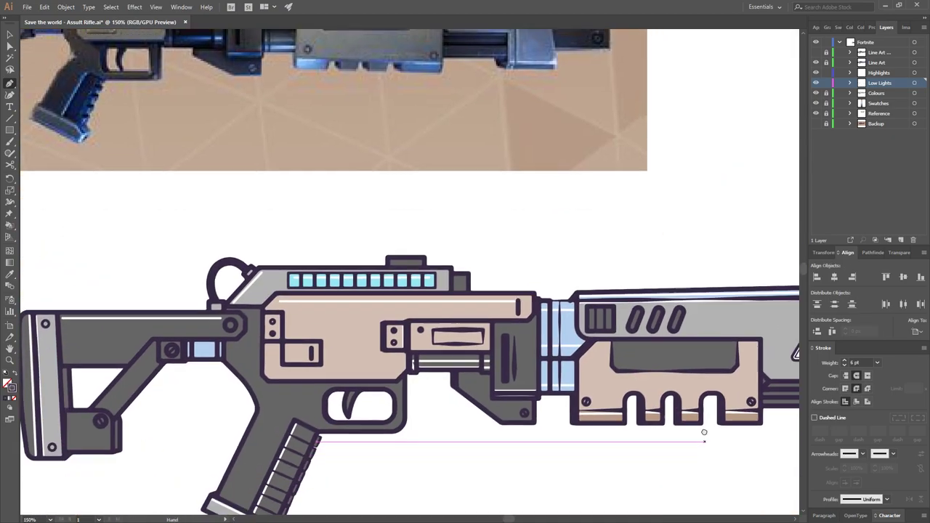
scroll(708, 444, "down", 1)
key("ctrl+z")
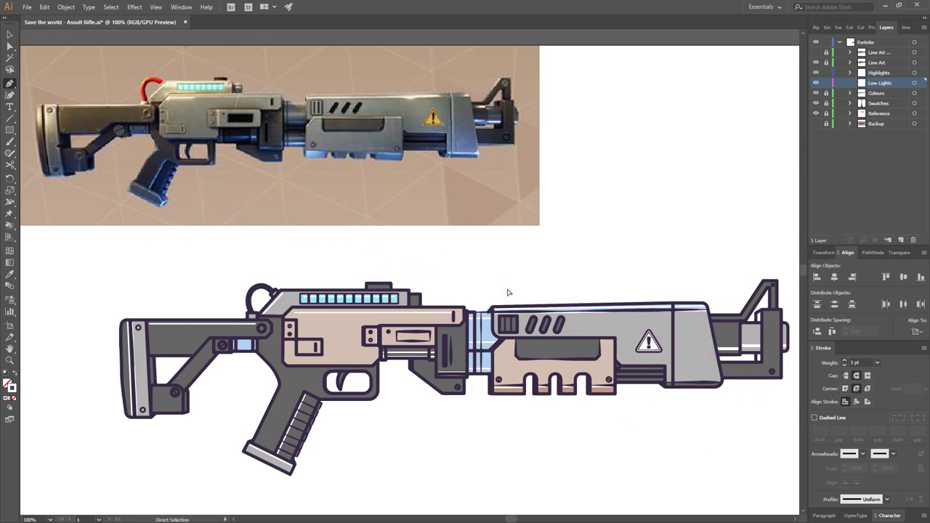
key("ctrl+z")
scroll(727, 320, "up", 2)
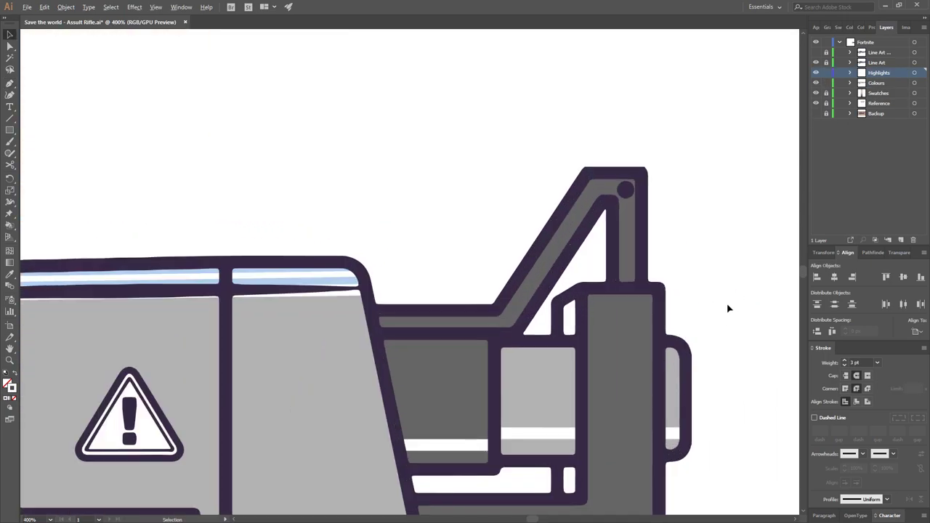
Trace a small closed highlight shape filling the gap inside the rifle's front sight
scroll(727, 308, "up", 1)
key("v")
key("p")
left_click(609, 273)
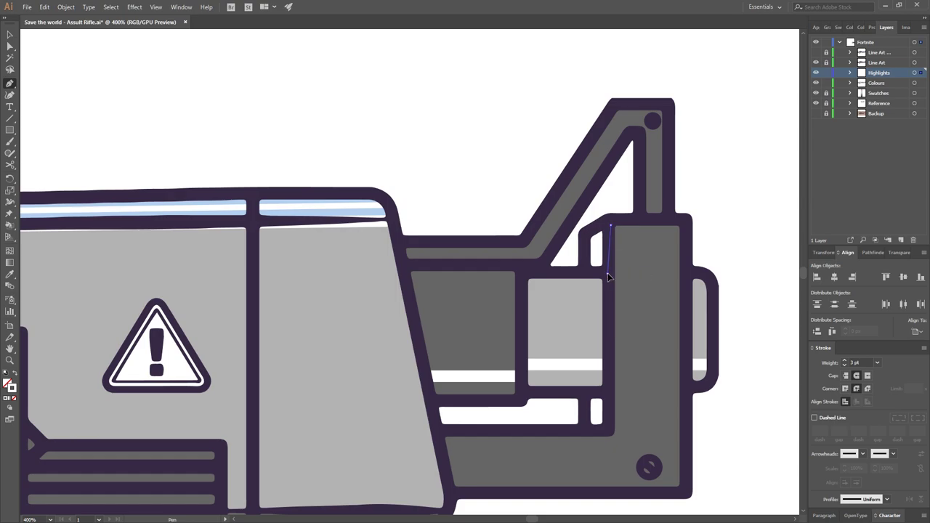
left_click(585, 271)
left_click(584, 232)
left_click(594, 223)
left_click(613, 227)
left_click(609, 273)
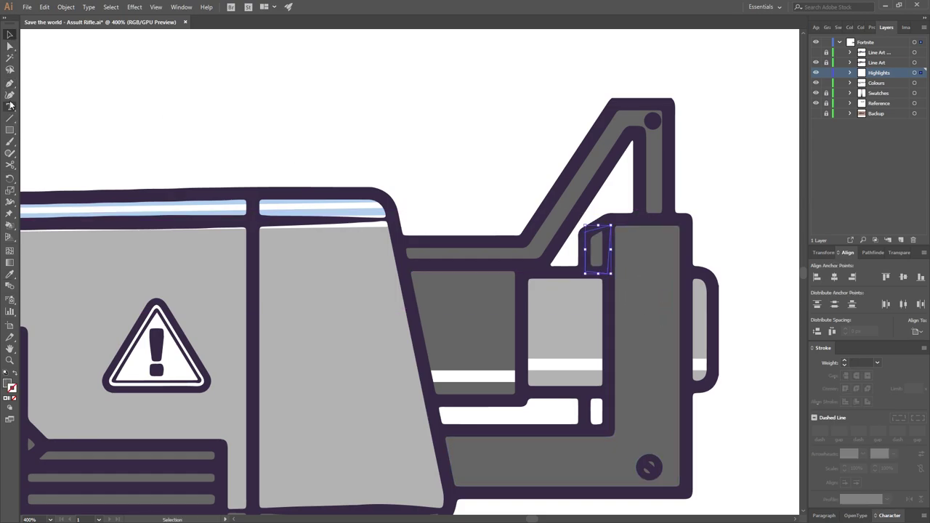
Deselect, scroll to the barrel end, and select the rifle artwork
key("ctrl+shift+a")
left_click(596, 434)
scroll(743, 420, "down", 2)
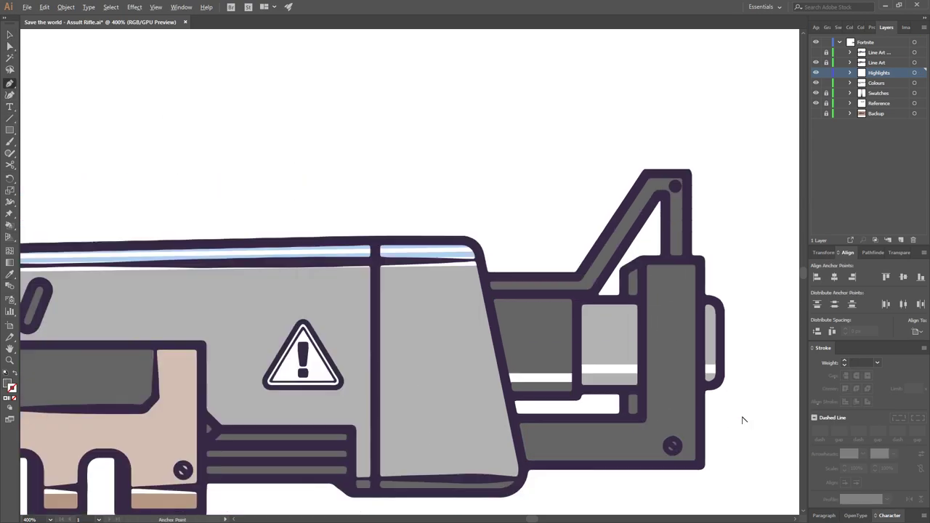
scroll(741, 419, "down", 2)
scroll(741, 420, "up", 1)
left_click_drag(53, 169, 176, 129)
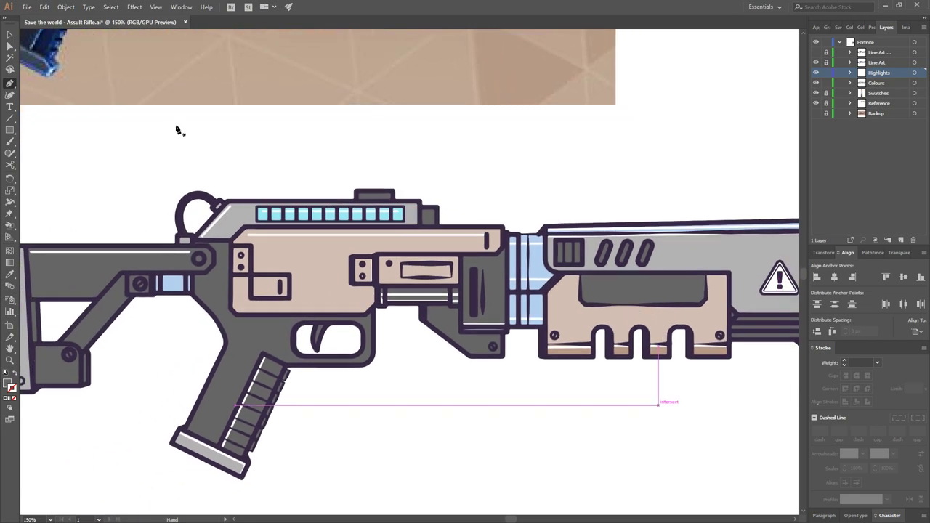
key("v")
scroll(519, 254, "right", 5)
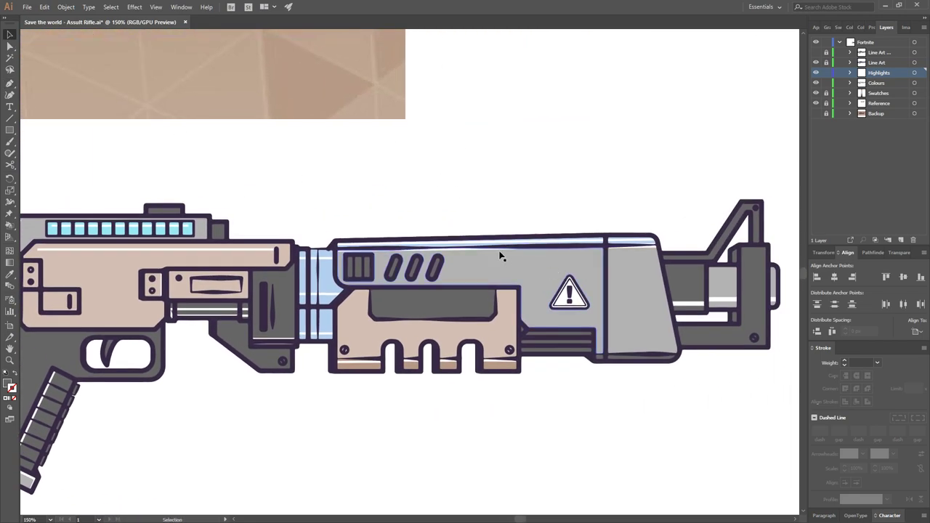
left_click(494, 249)
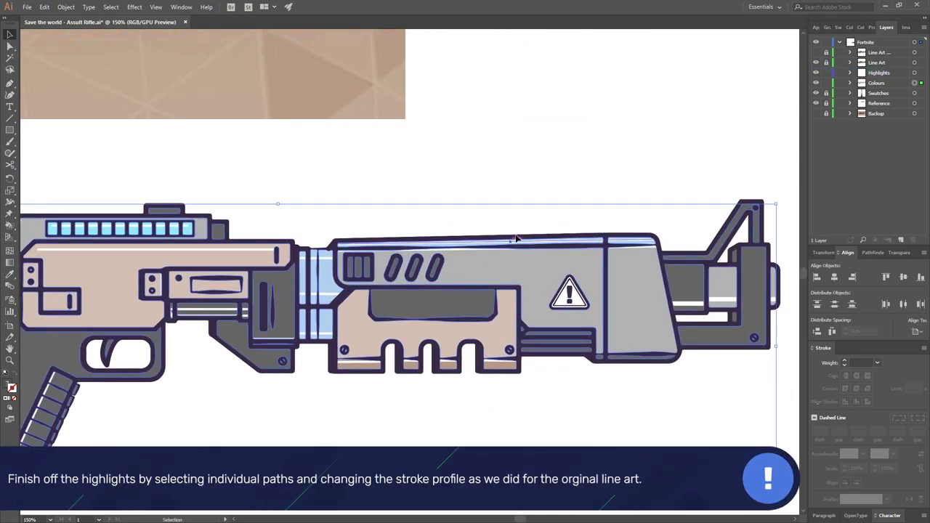
Give a barrel-end highlight a tapered stroke width profile
left_click(914, 73)
left_click(731, 169)
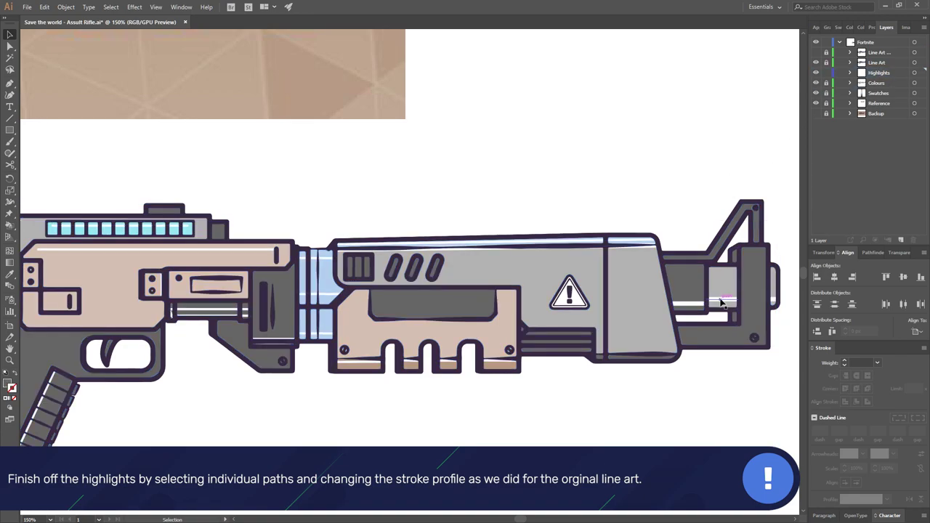
left_click(723, 302)
left_click(687, 300, "shift")
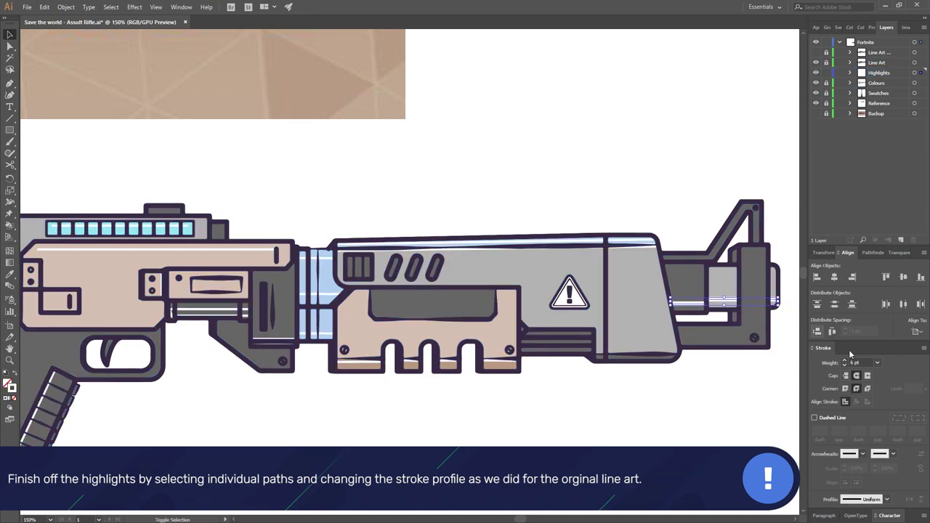
left_click(882, 500)
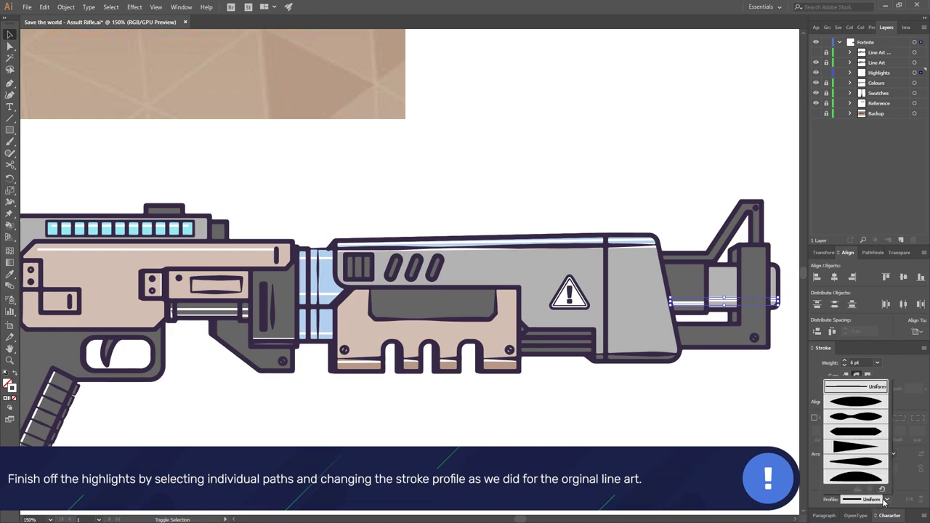
left_click(871, 453)
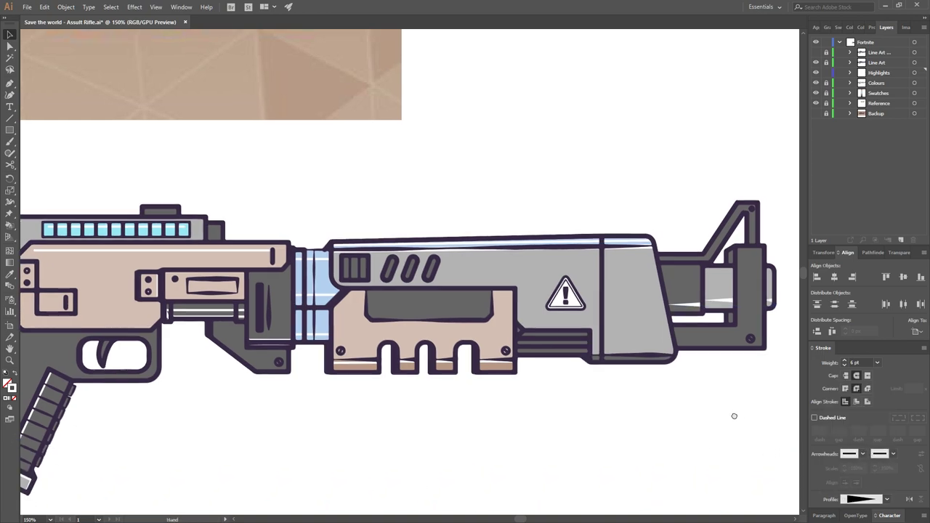
Try elliptical and wavy width profiles, undo the wavy one, and settle on the third profile
left_click(884, 496)
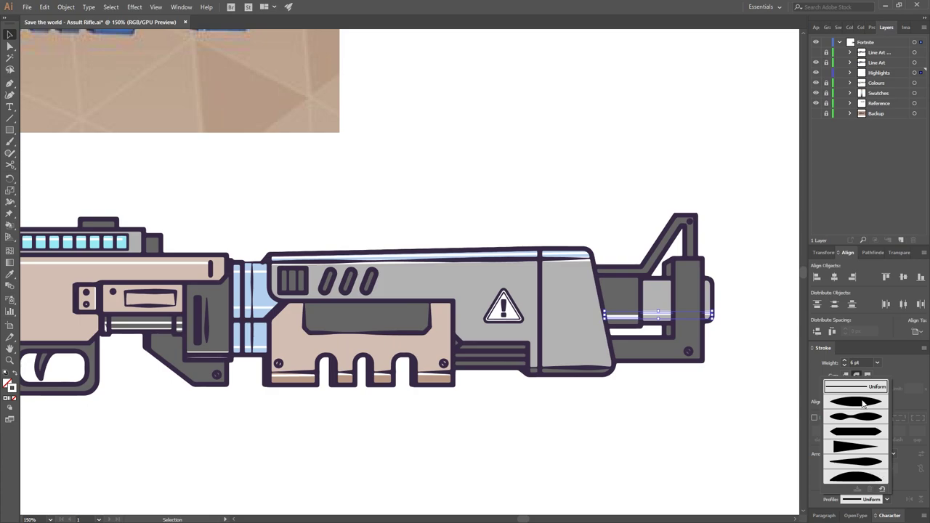
left_click(866, 409)
left_click(887, 499)
left_click(873, 420)
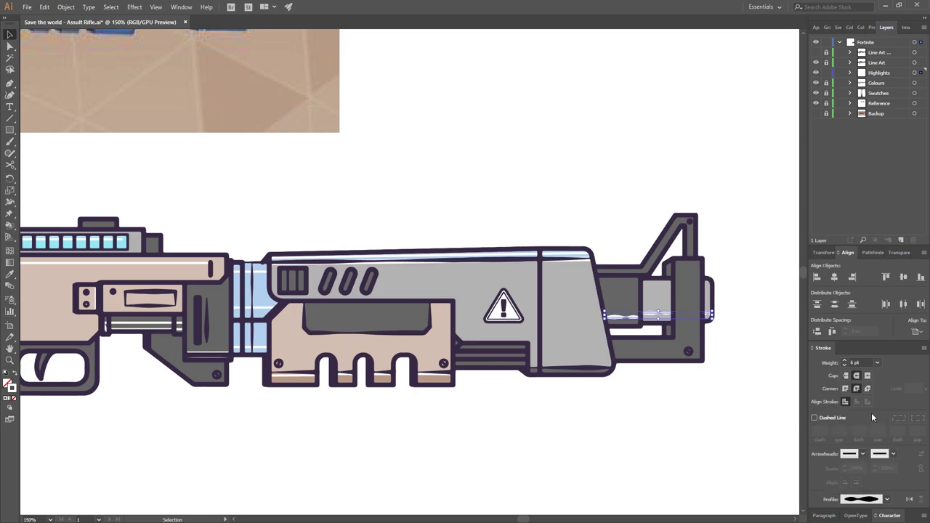
key("a")
key("ctrl+z")
left_click(887, 499)
left_click(876, 434)
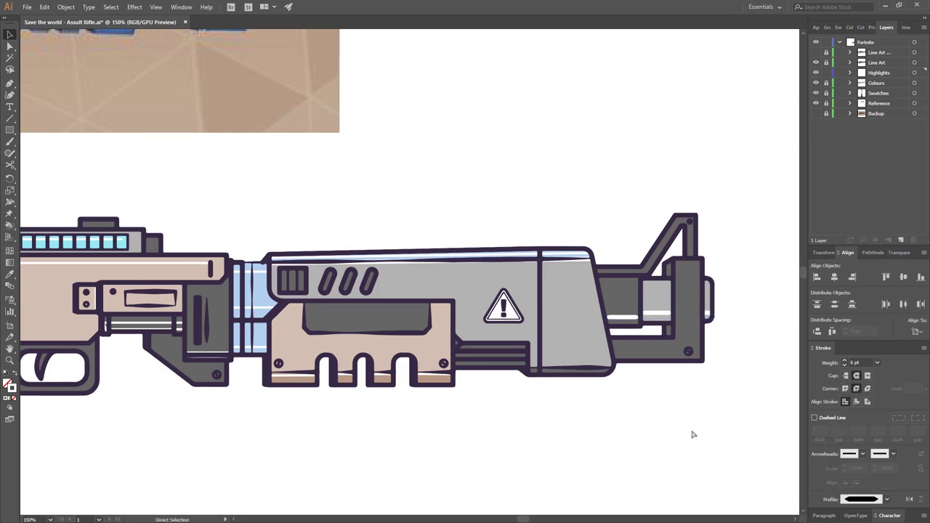
Apply a width profile to the highlight along the barrel top
left_click(632, 323)
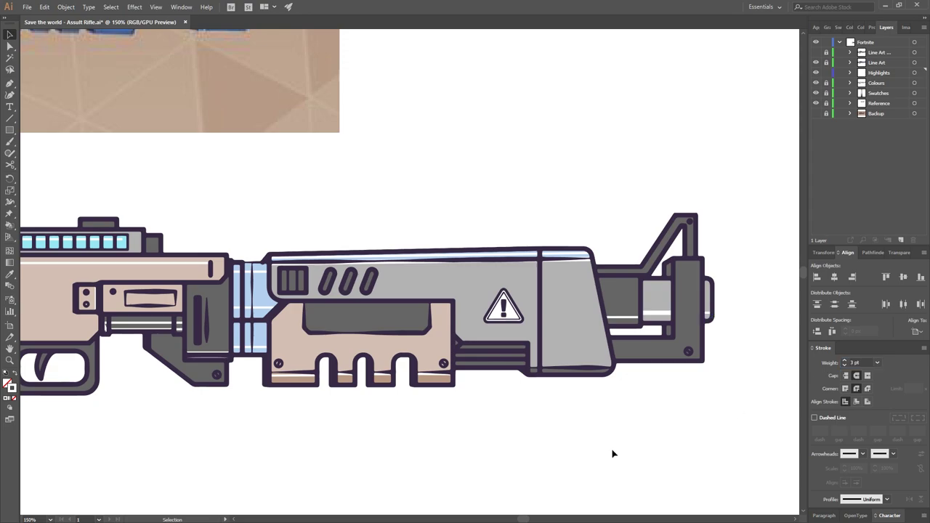
scroll(613, 455, "left", 3)
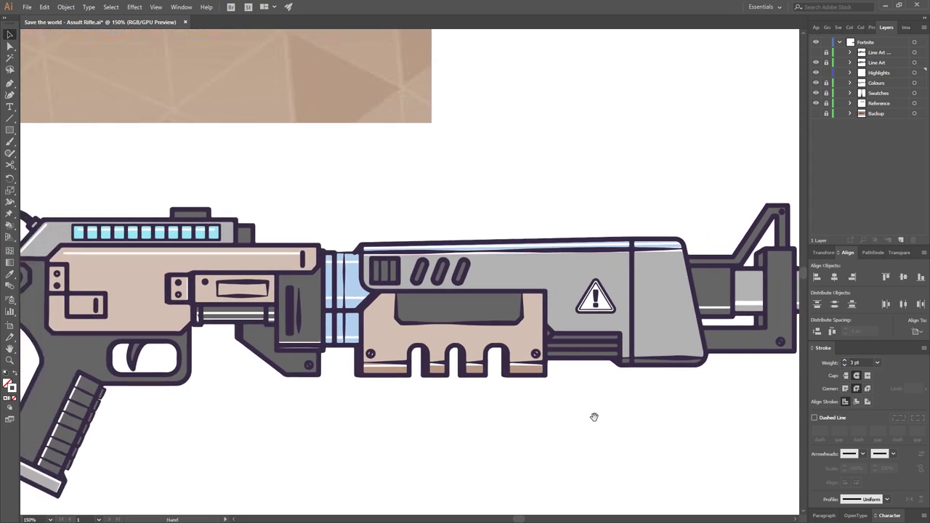
left_click(564, 246)
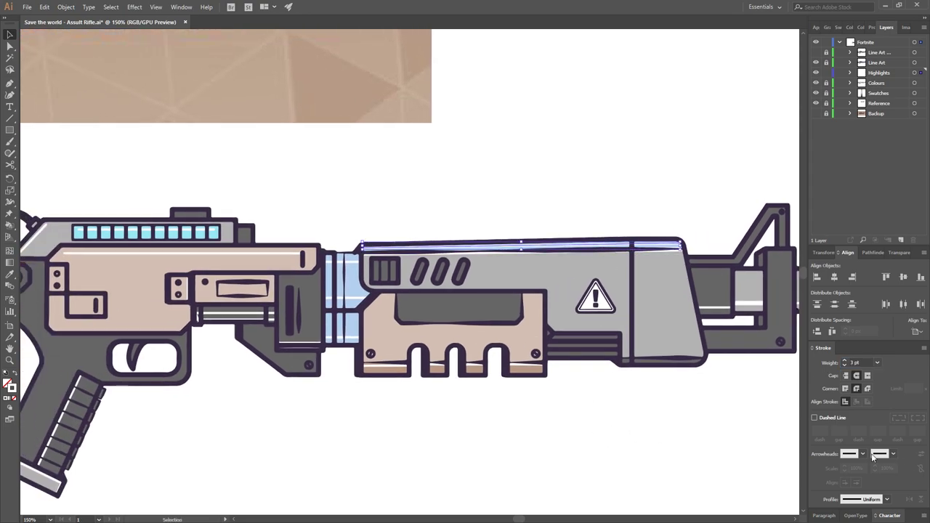
left_click(886, 500)
left_click(876, 402)
left_click(451, 461)
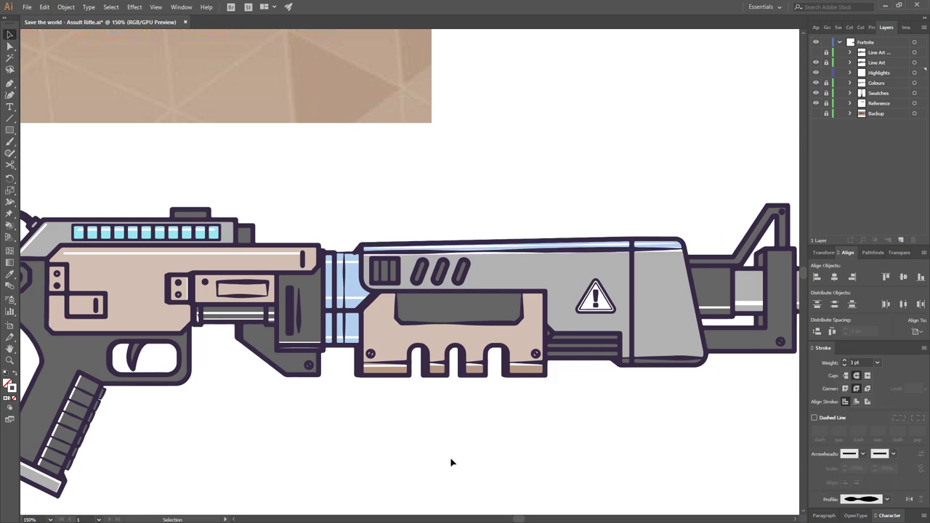
Apply the same width profile to the small highlight at the handguard's lower edge
left_click_drag(462, 452, 629, 454)
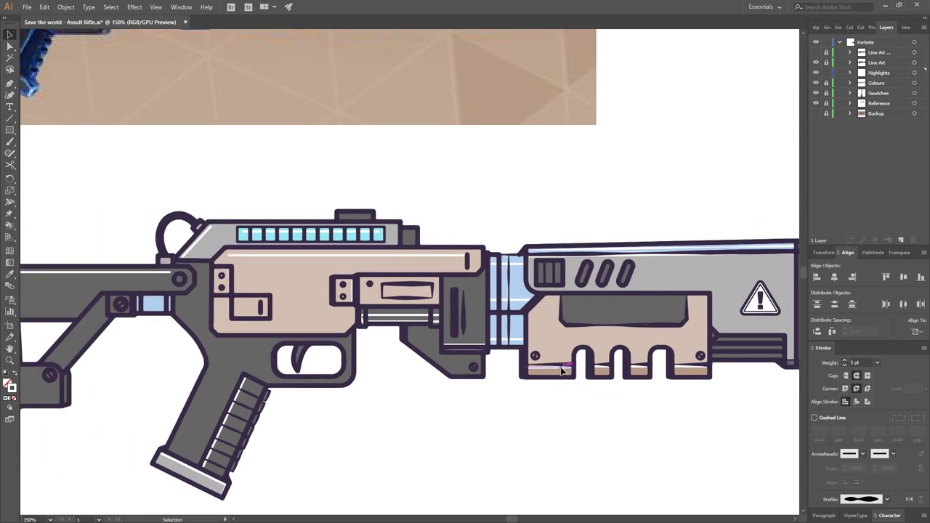
left_click(561, 371)
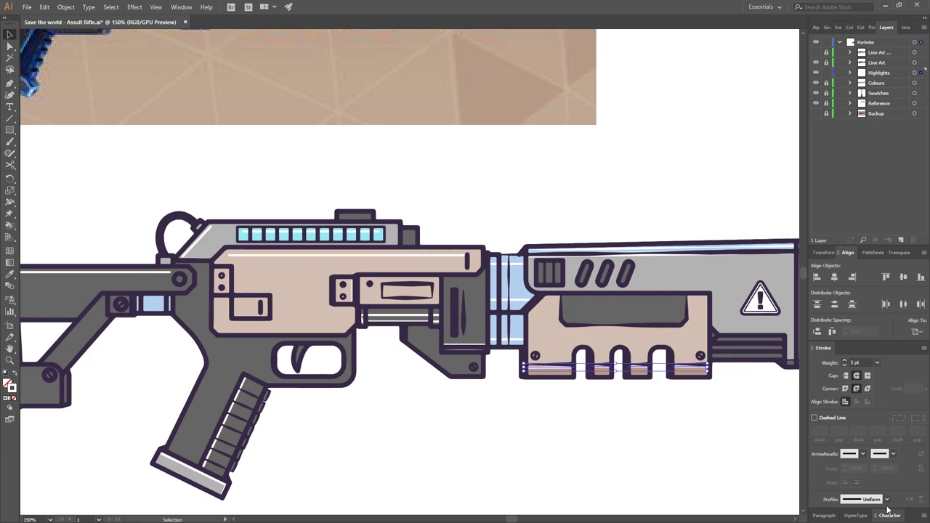
left_click(886, 500)
left_click(876, 402)
left_click(751, 467)
scroll(714, 426, "left", 5)
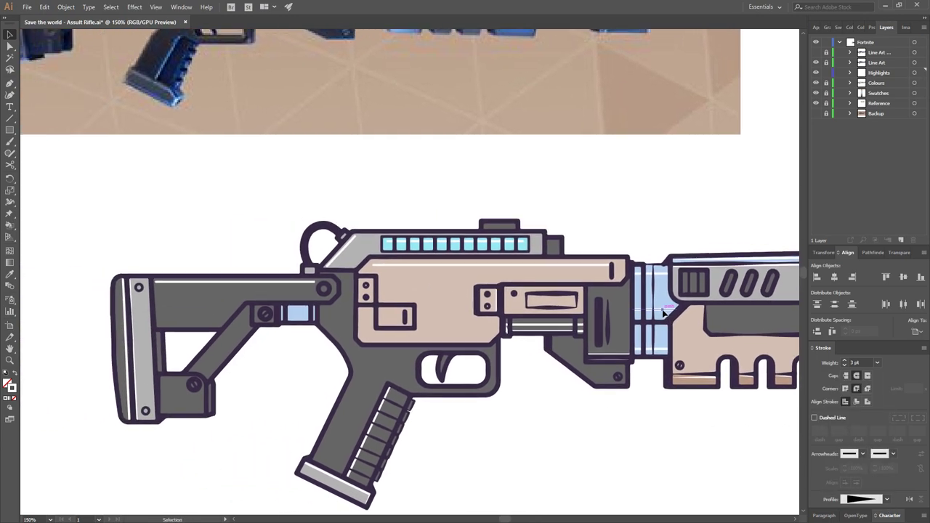
scroll(651, 461, "left", 2)
Thin the small highlight below the receiver to a 1 pt stroke
left_click(531, 374)
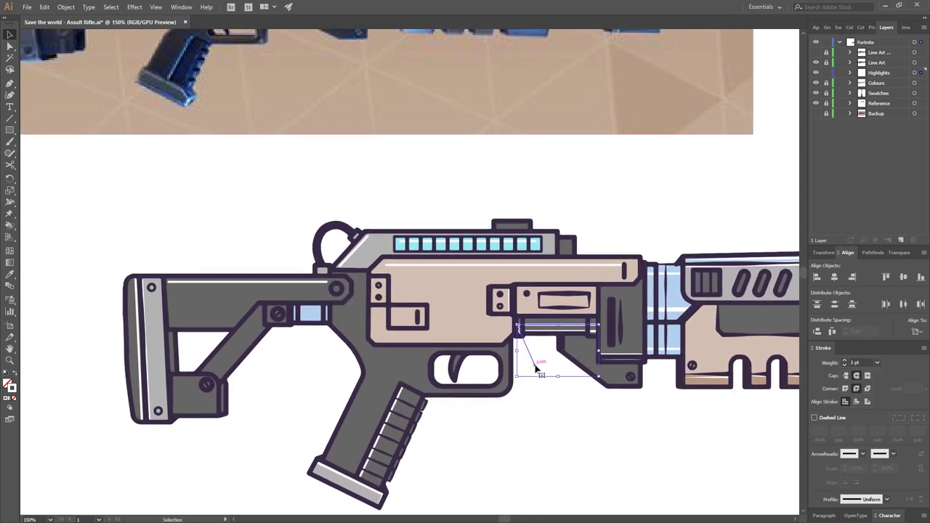
key("p")
key("v")
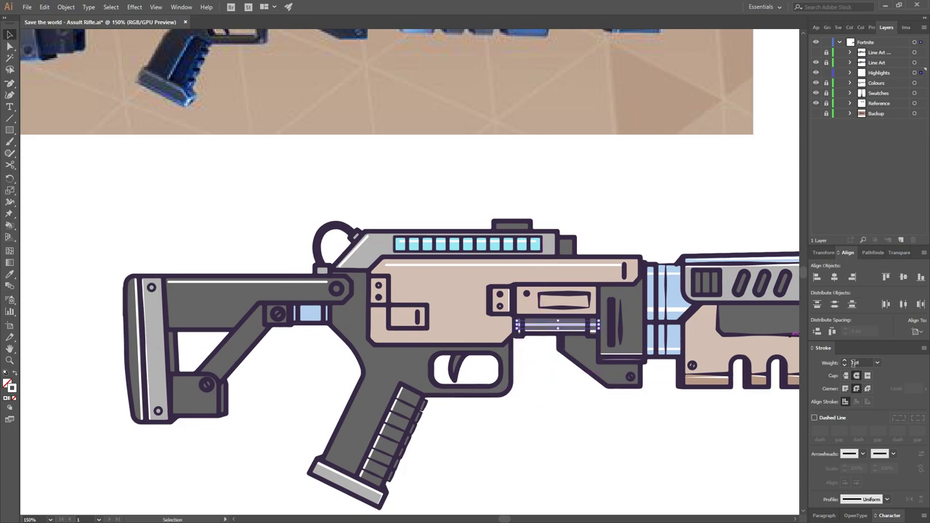
left_click(567, 376)
left_click(638, 457)
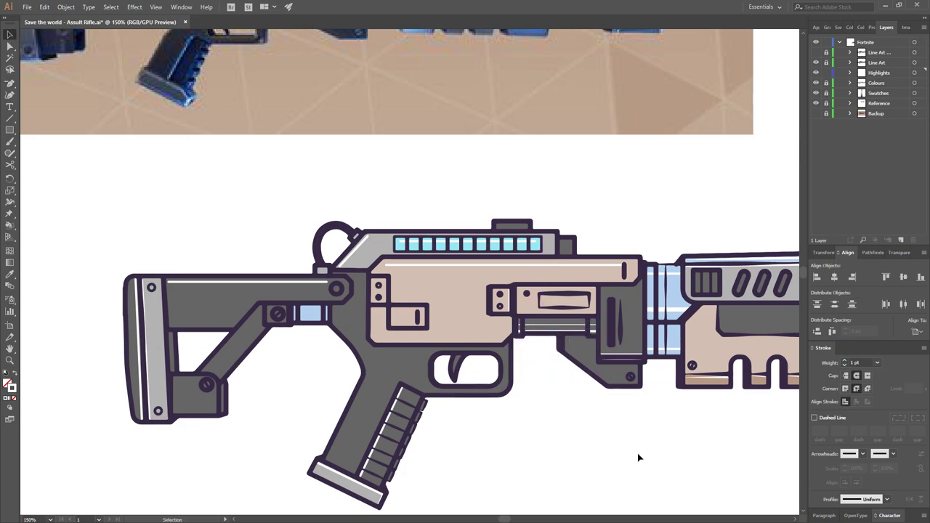
Give the stock highlights tapered and wavier width profiles, then zoom out to the whole artboard
left_click(887, 499)
left_click(861, 450)
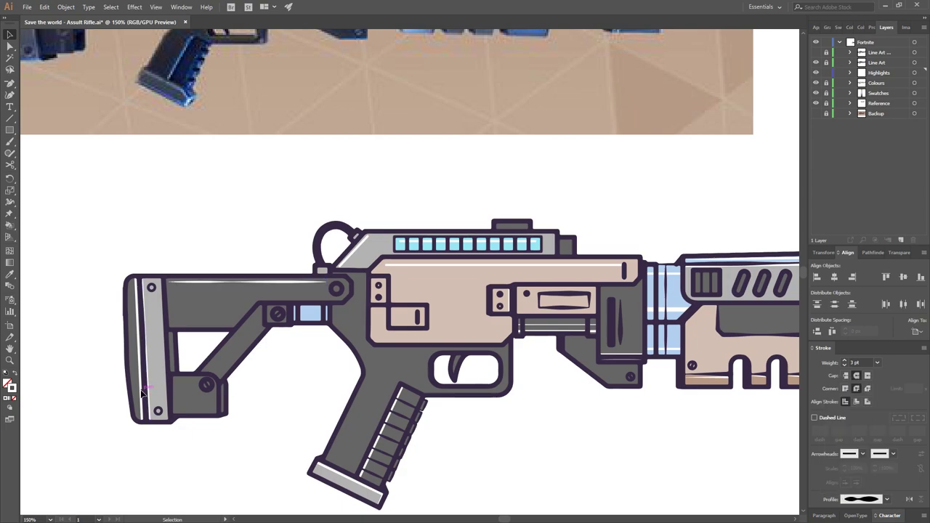
left_click(138, 349)
left_click(886, 499)
left_click(861, 451)
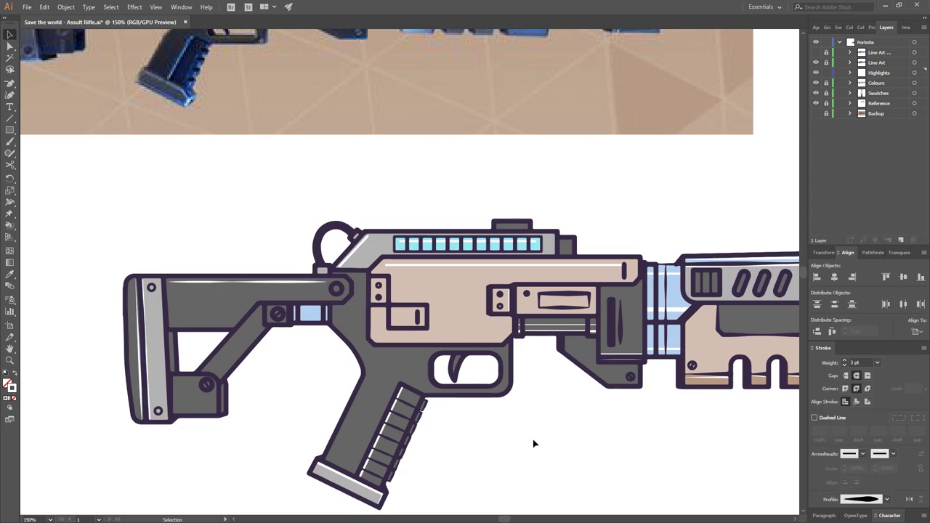
left_click(886, 499)
left_click(861, 479)
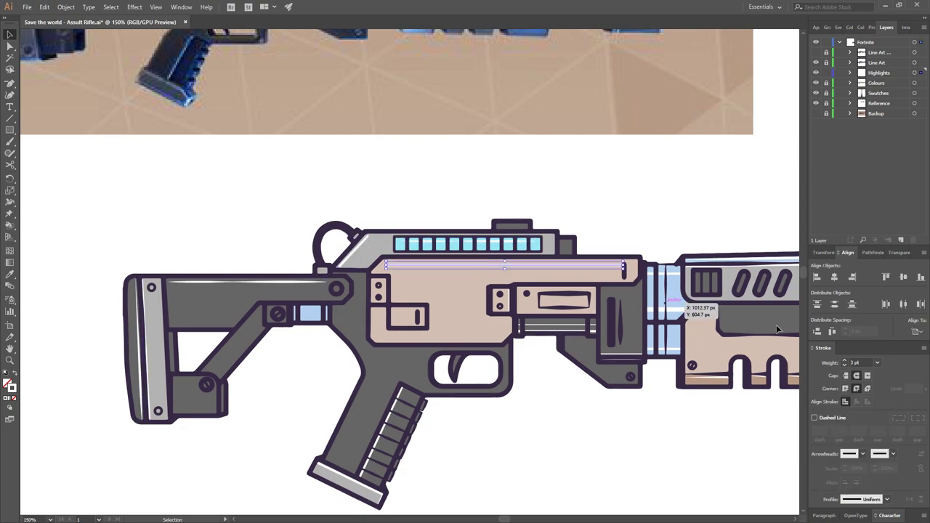
key("ctrl+minus")
key("ctrl+minus")
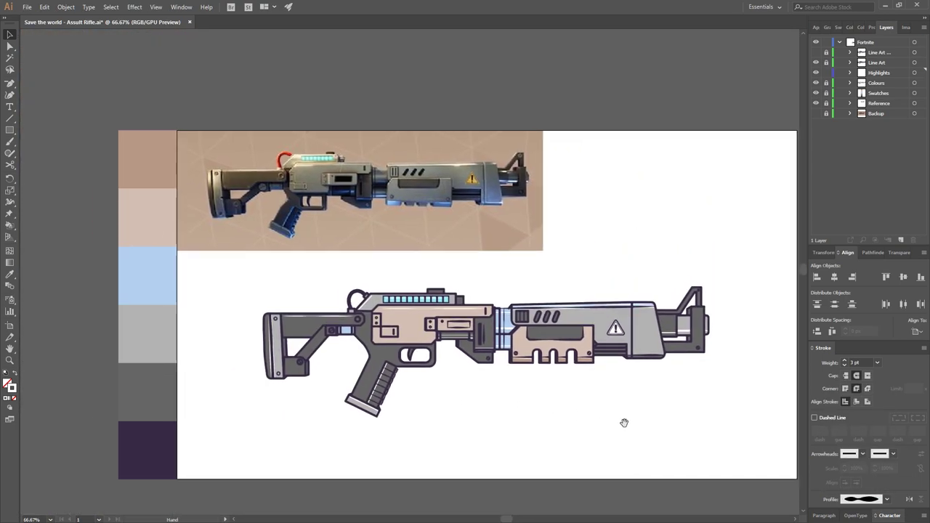